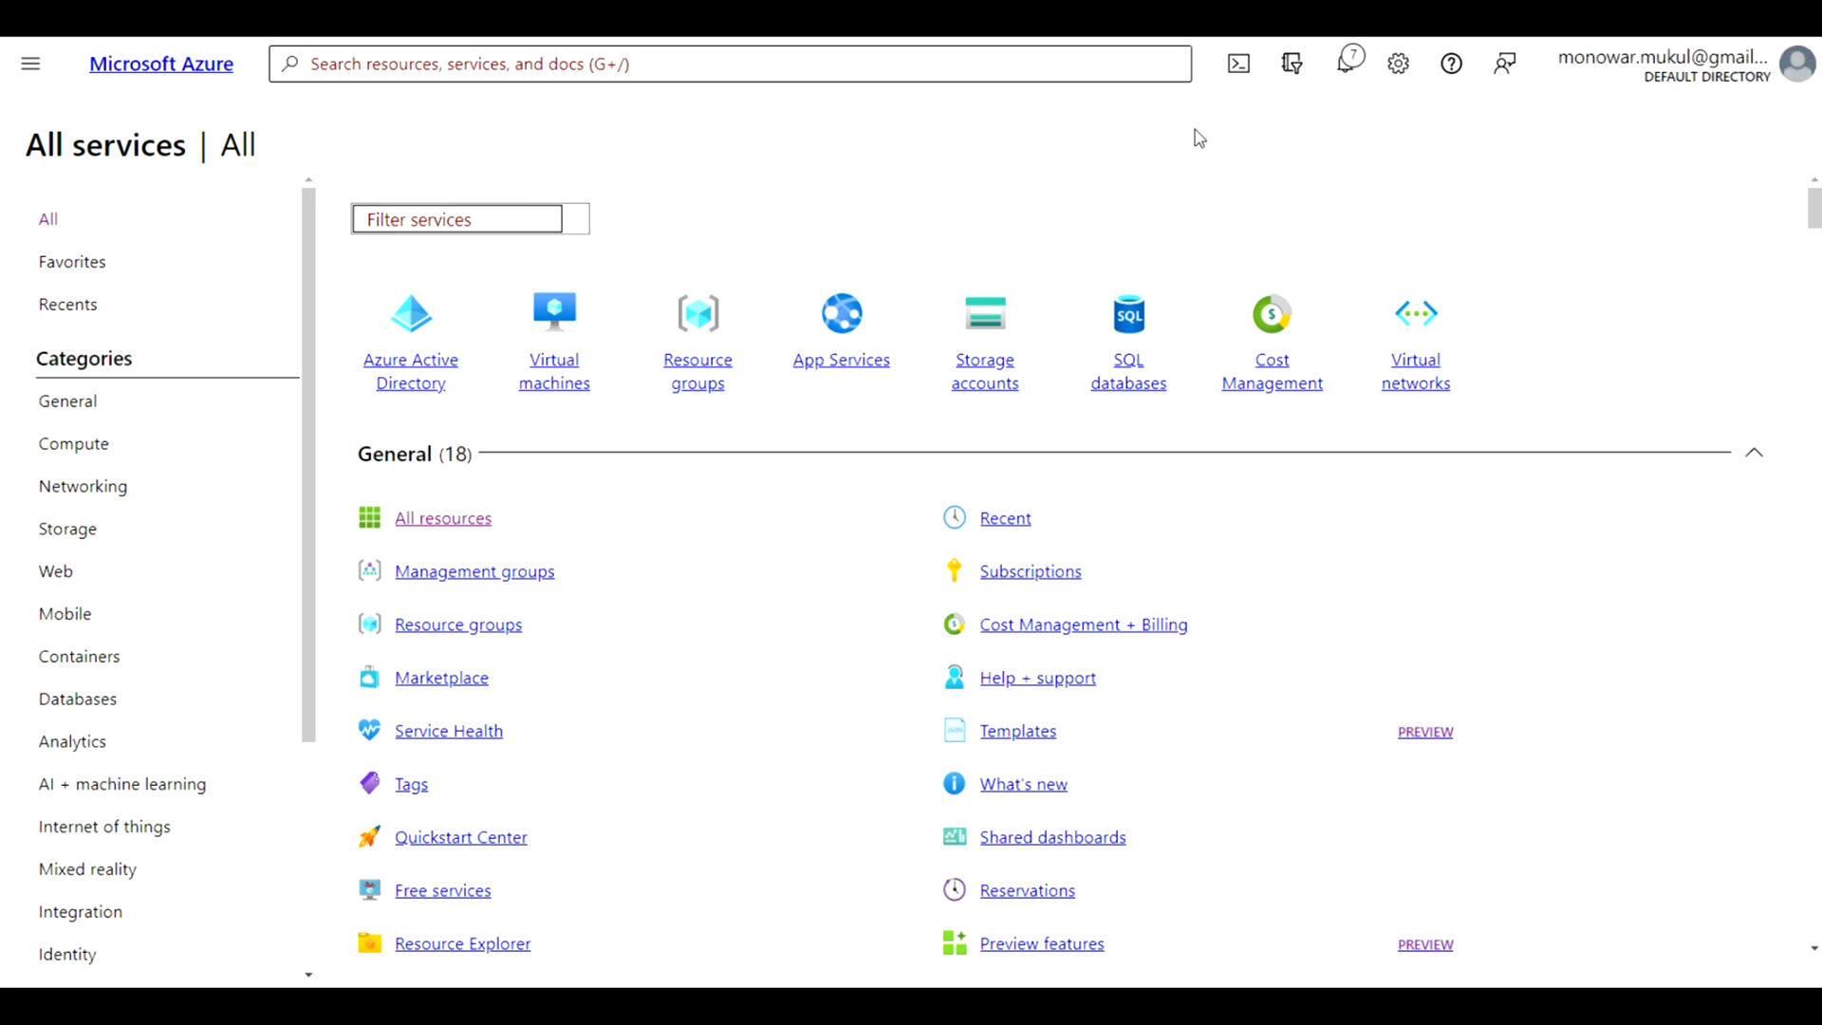
Search the portal for "blue" and open the Blueprints service
left_click(374, 61)
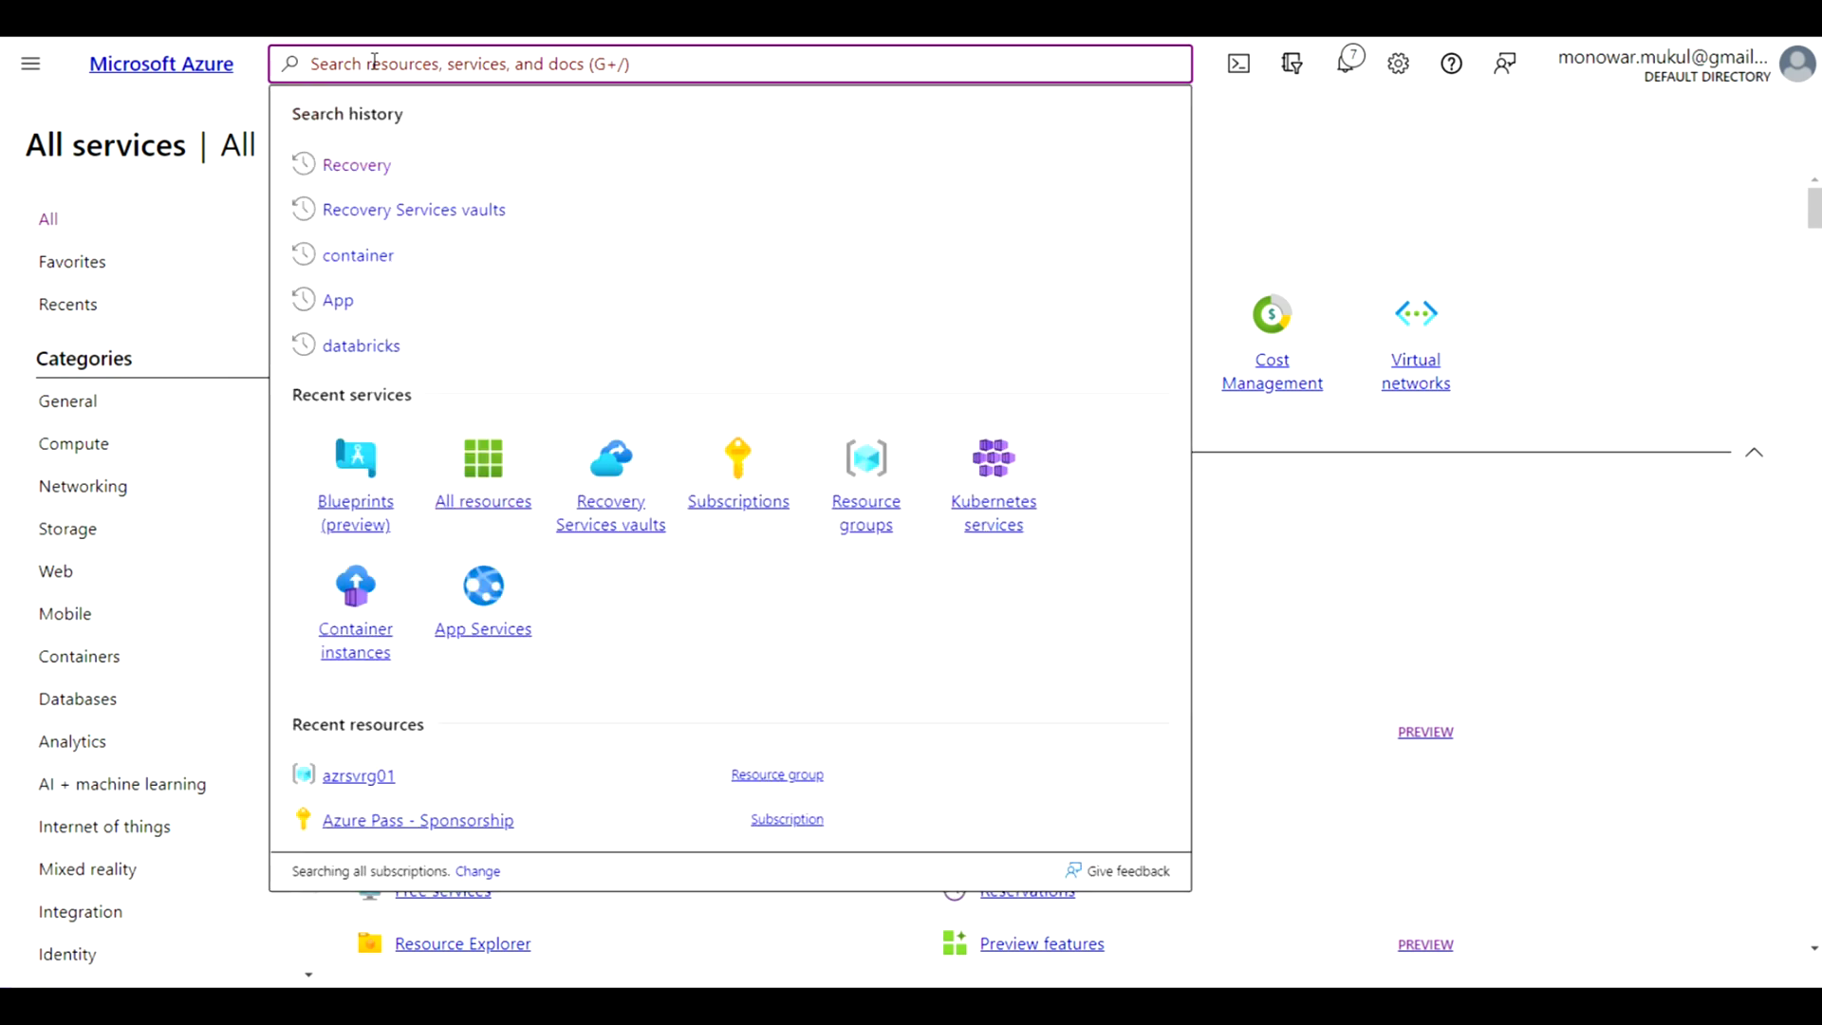
type("blue")
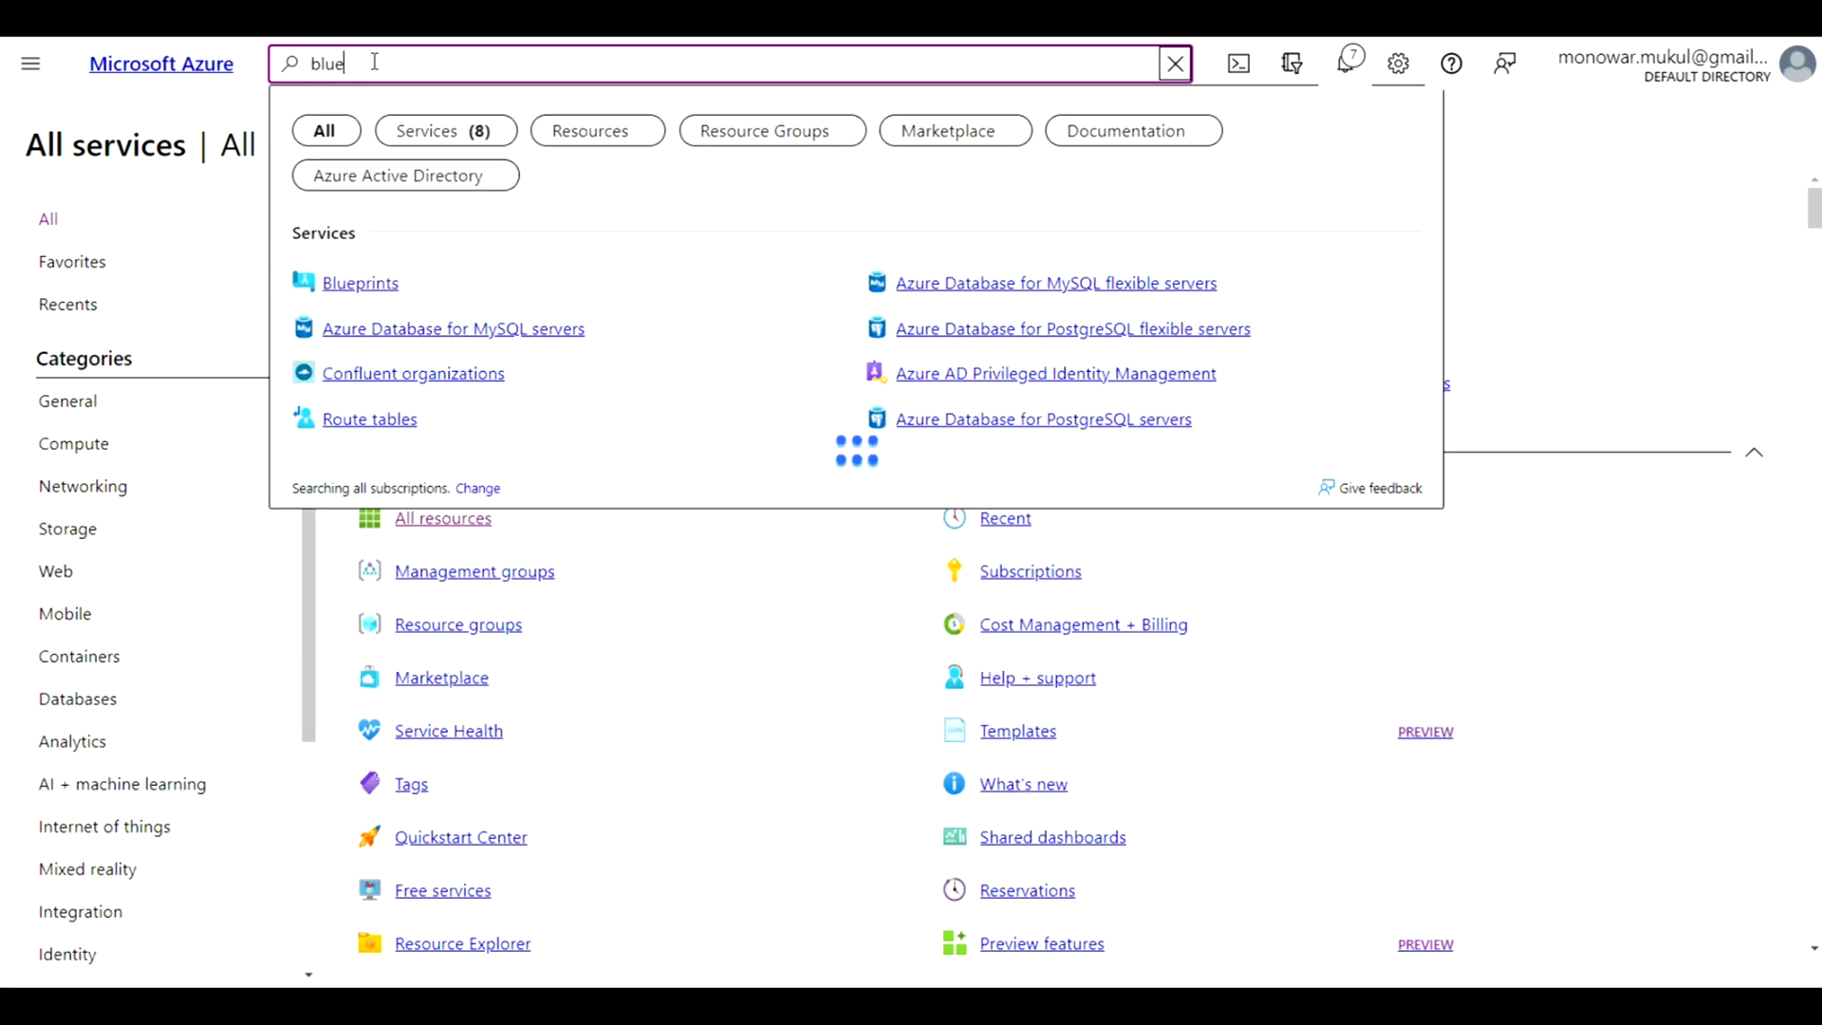
left_click(367, 290)
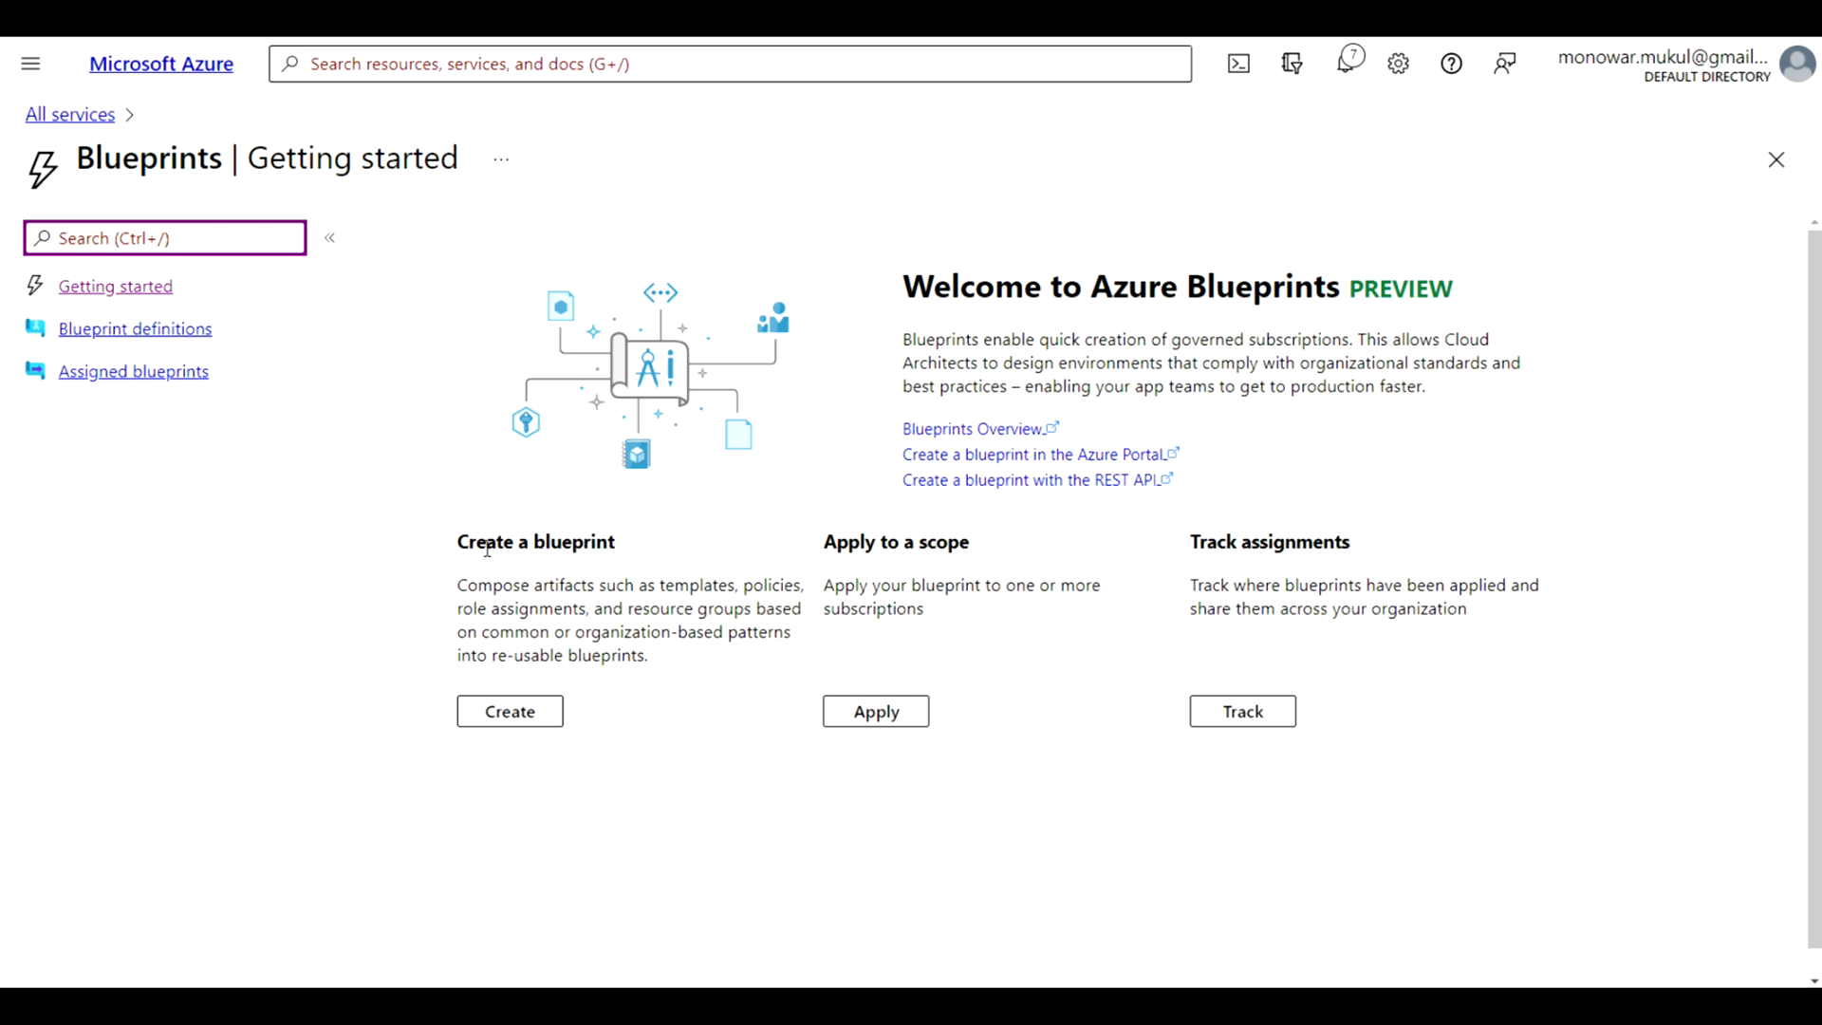
Start creating a blueprint from the Blank Blueprint sample
left_click(488, 717)
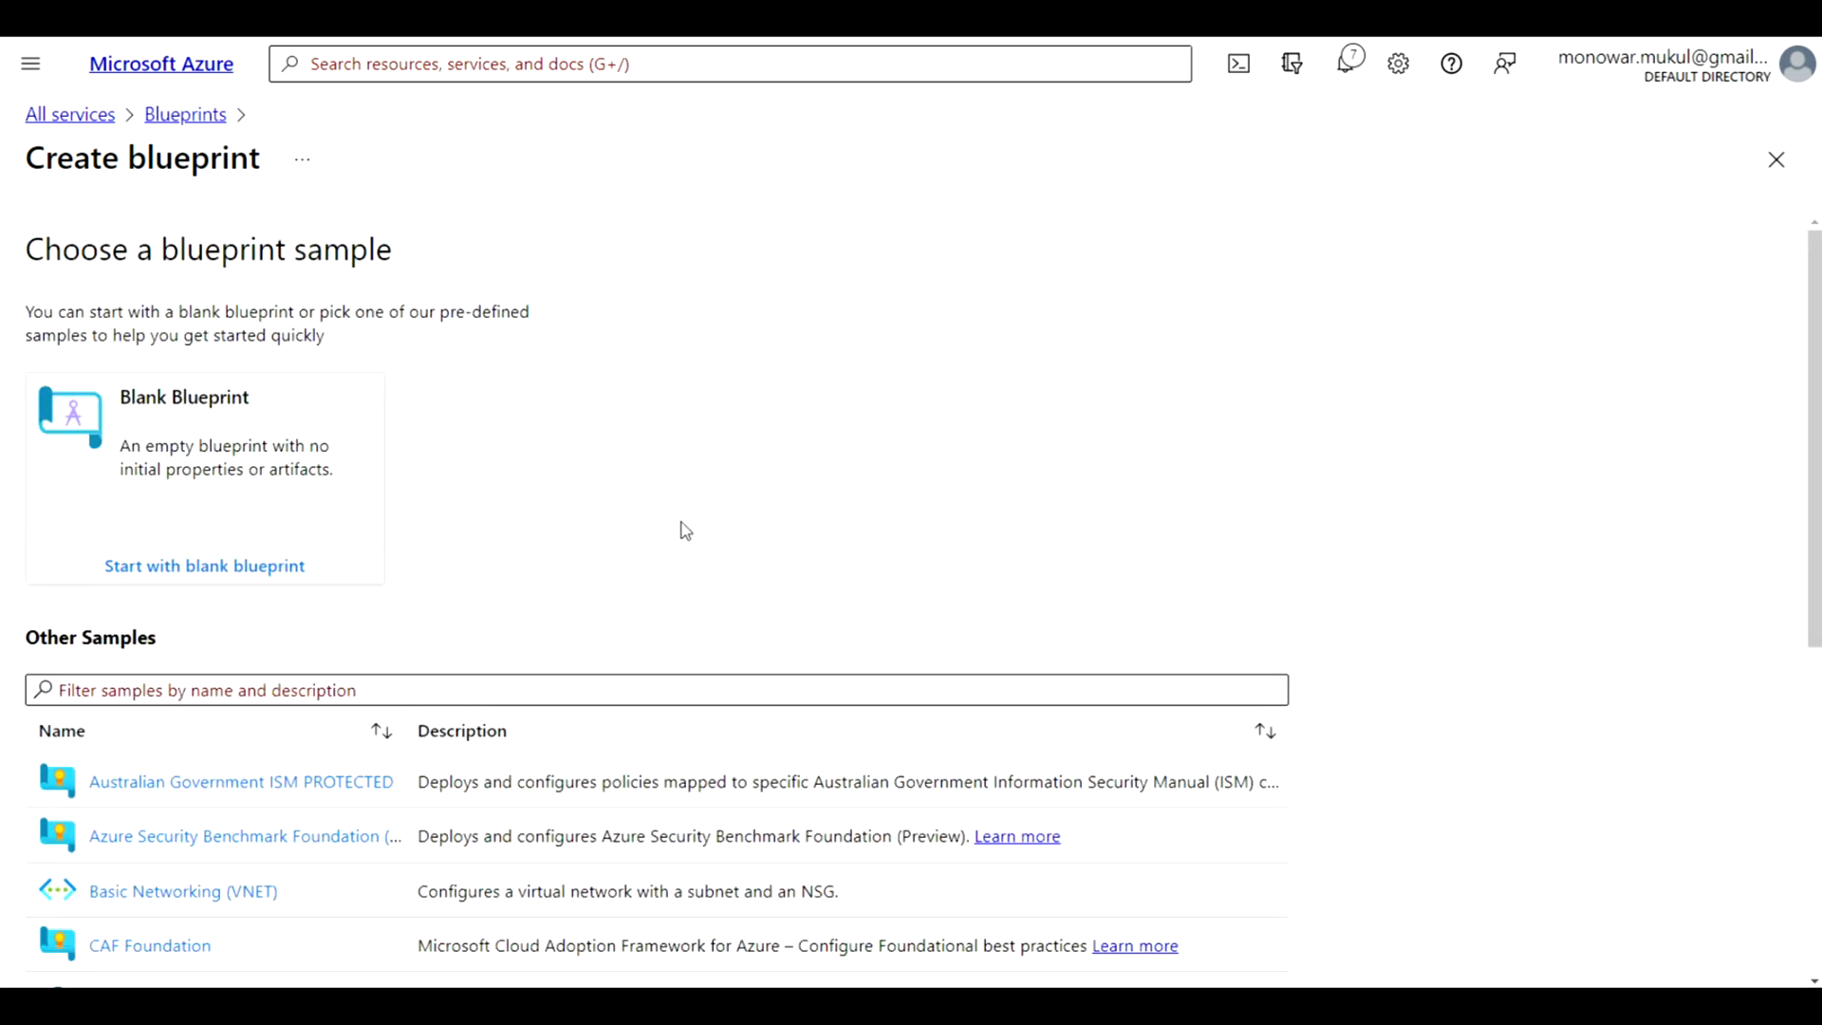
scroll(702, 517, "down", 1)
scroll(705, 518, "up", 1)
left_click(212, 567)
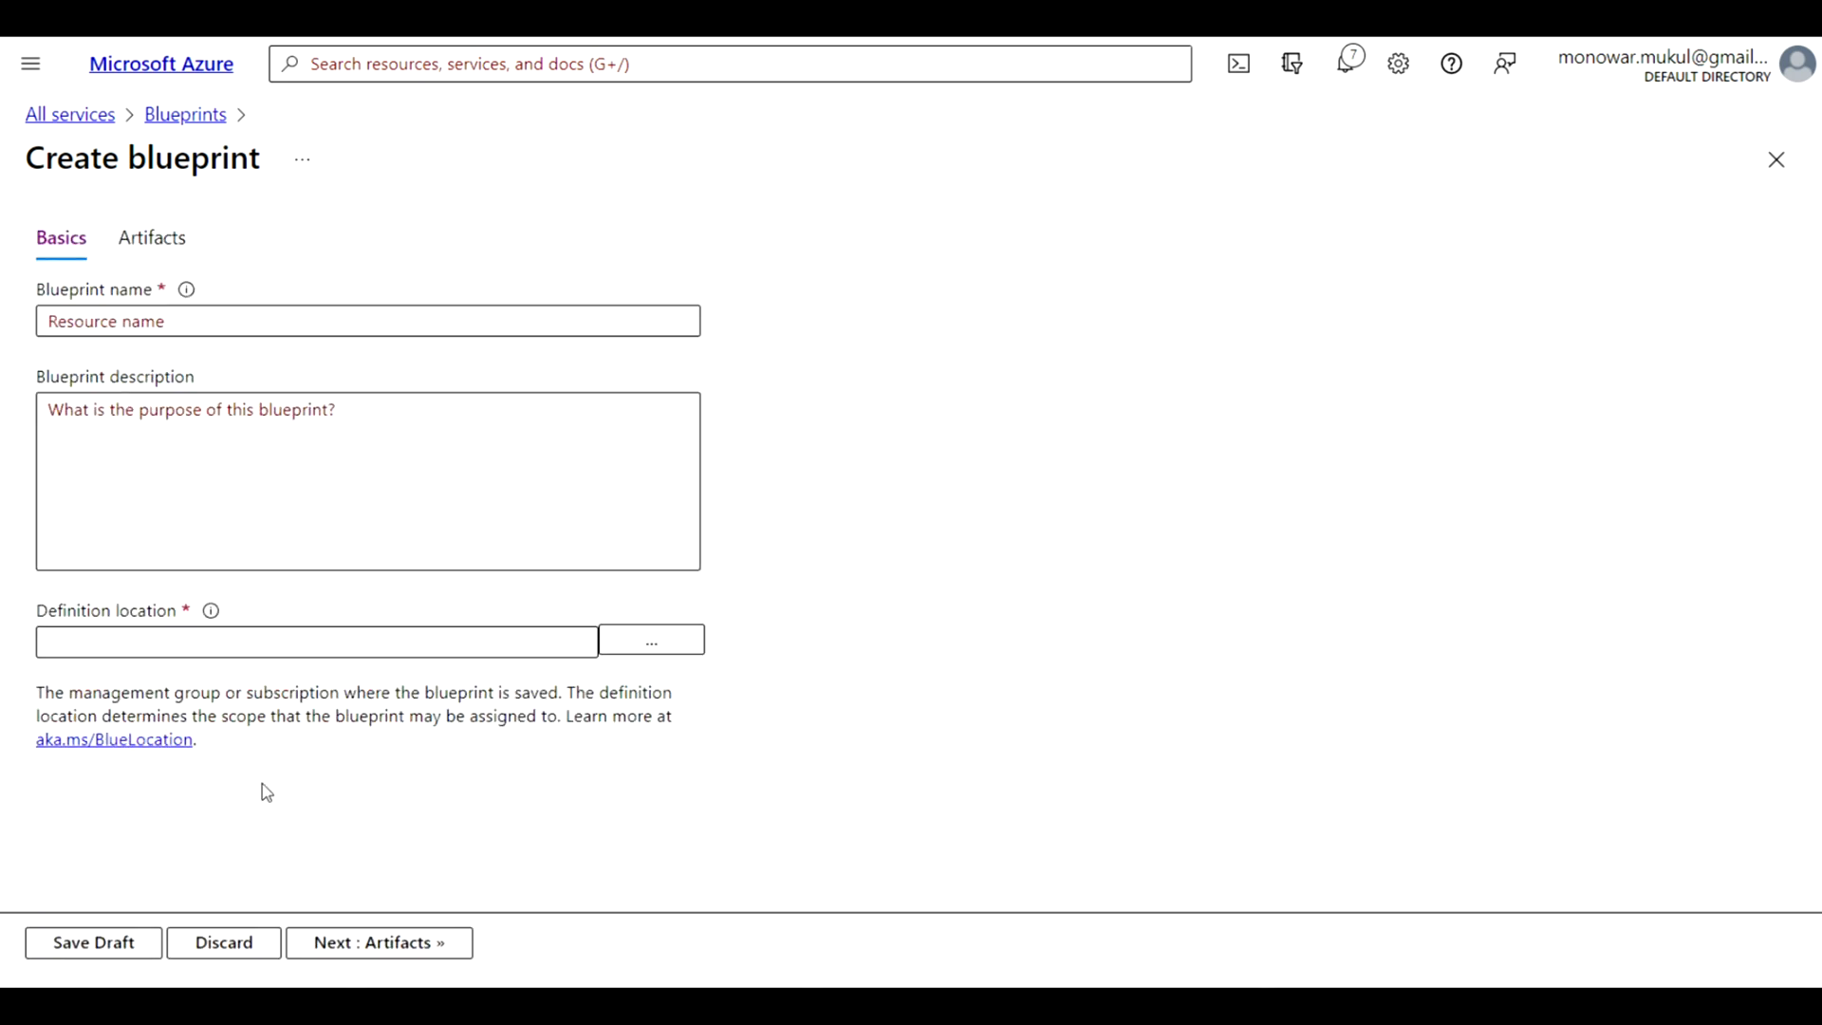
Name the blueprint pagliblueprint, set its definition location to the Azure Pass - Sponsorship subscription, and proceed to its artifacts
left_click(182, 324)
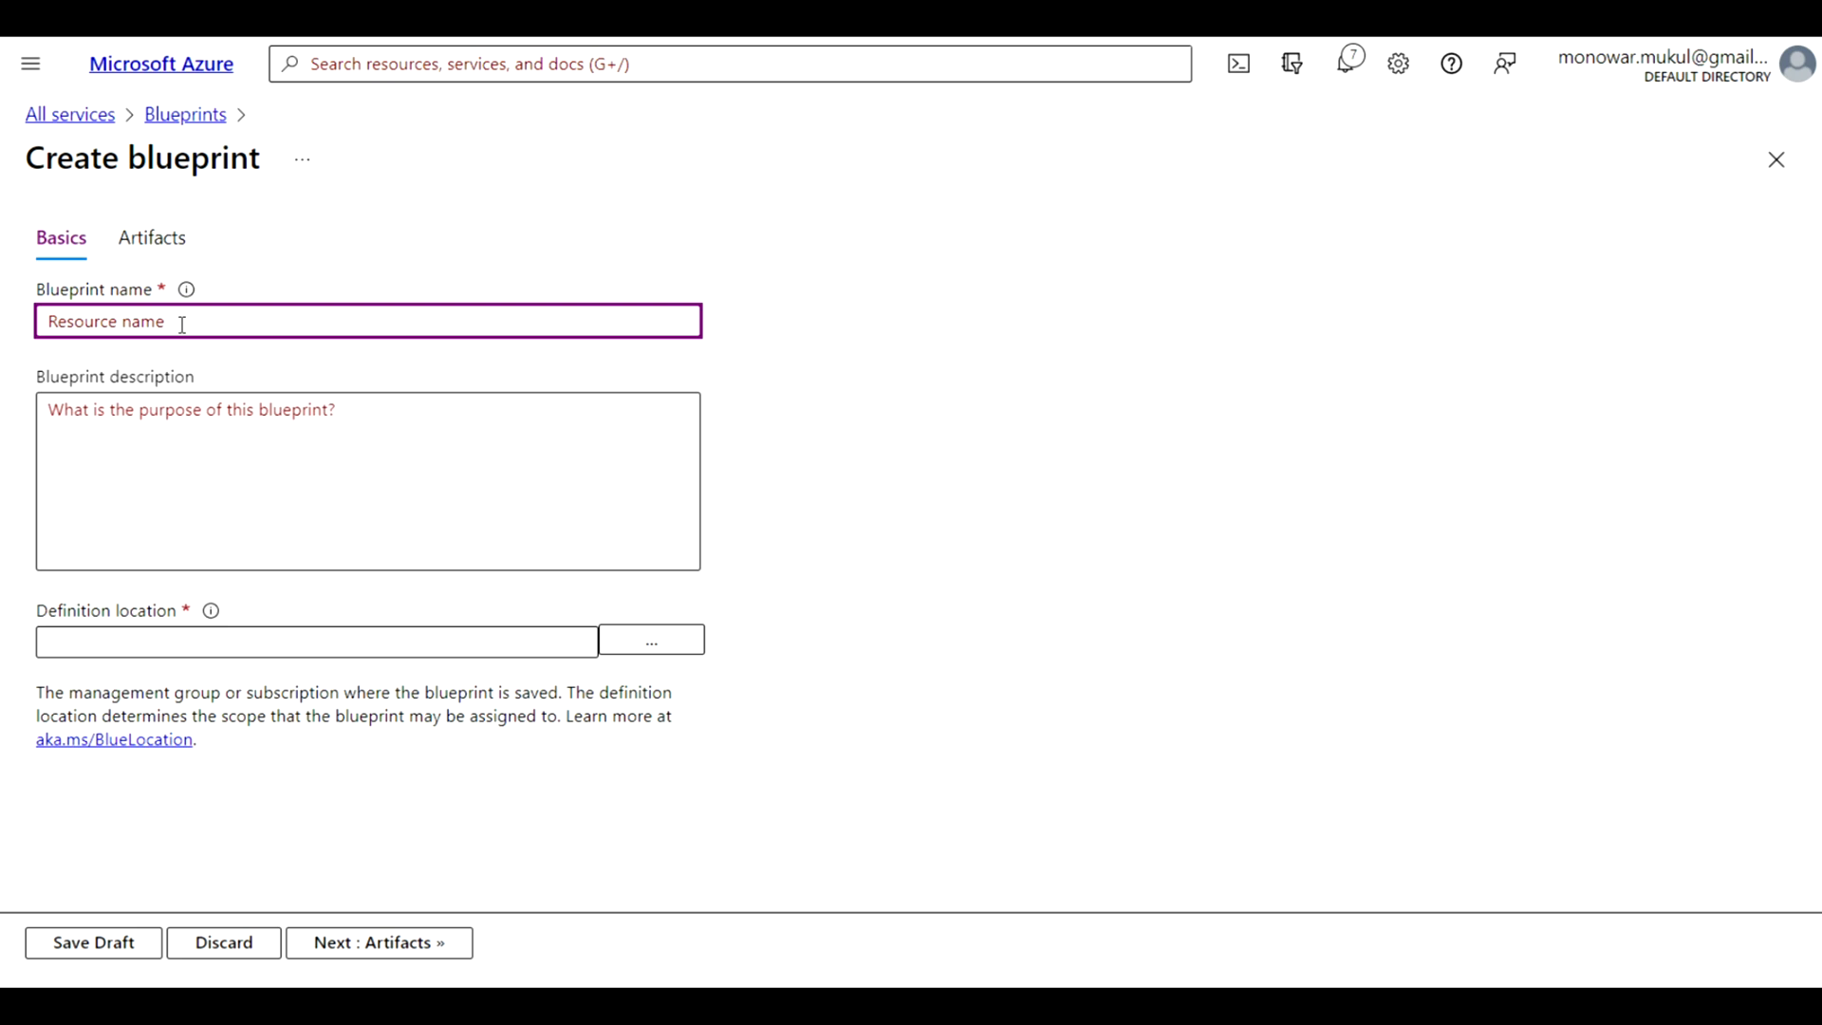
type("pagliblueprint")
left_click(660, 649)
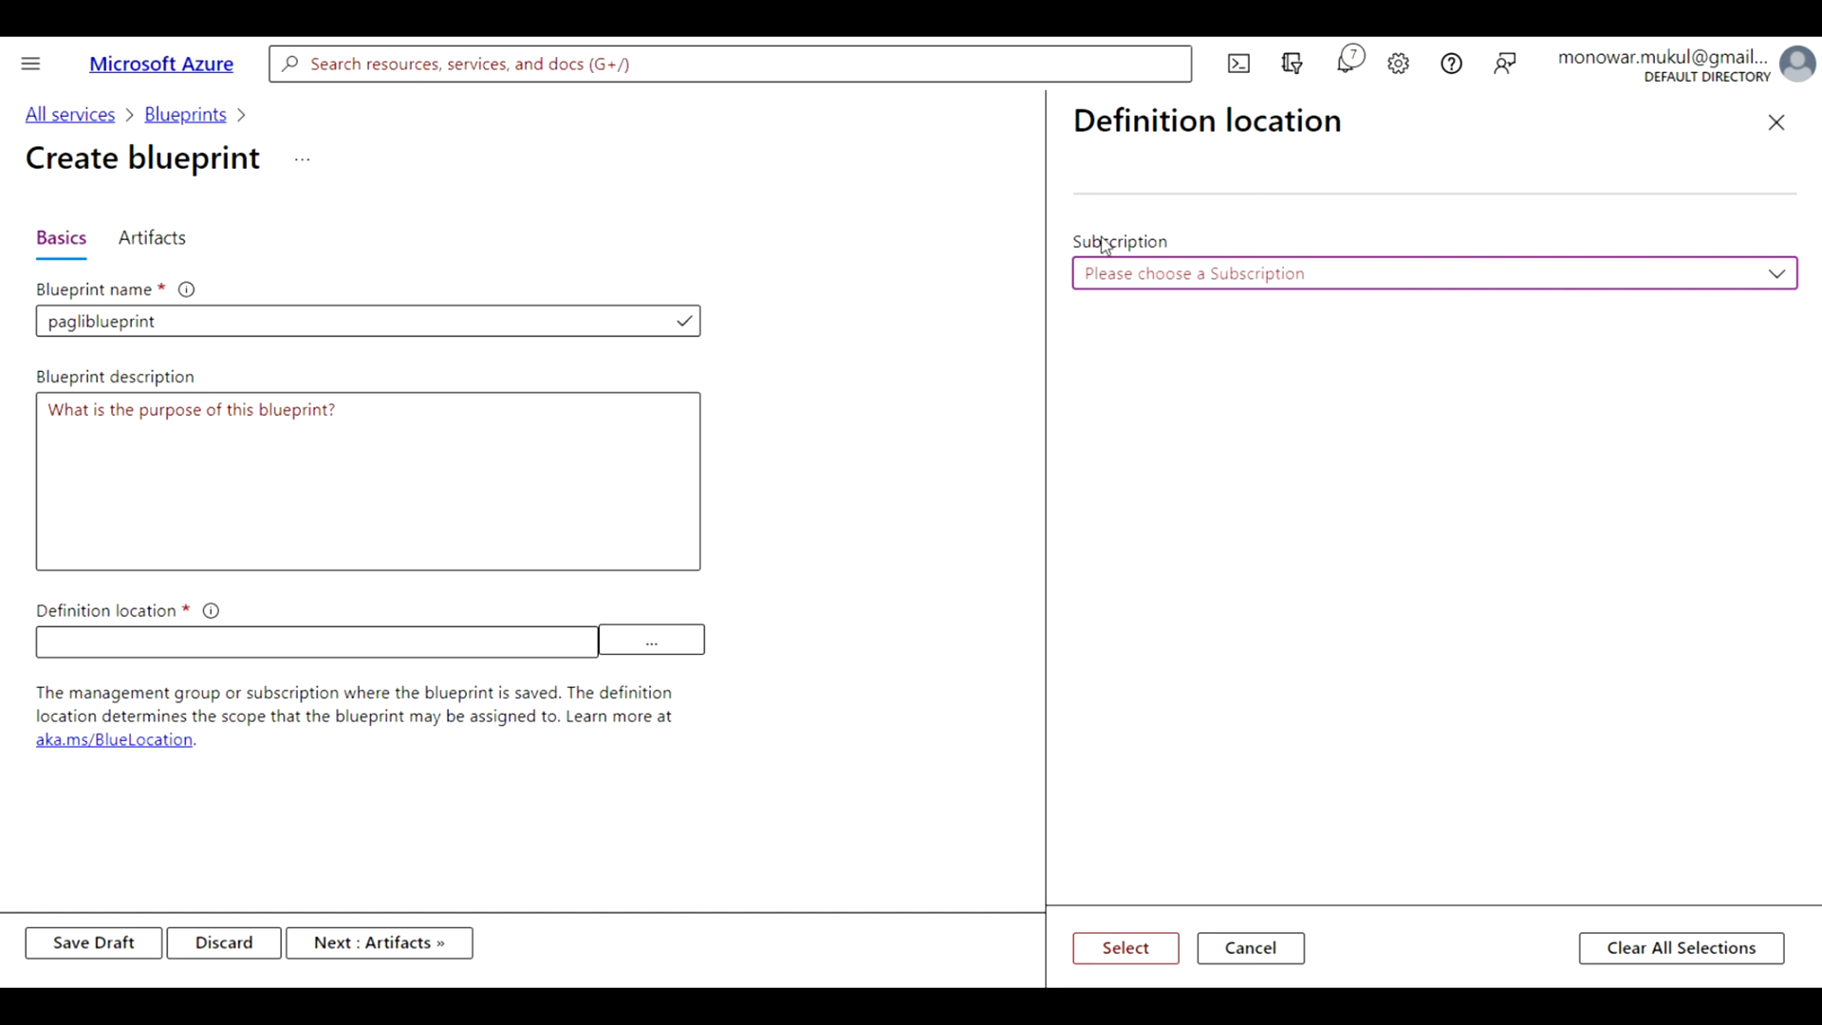
left_click(1777, 278)
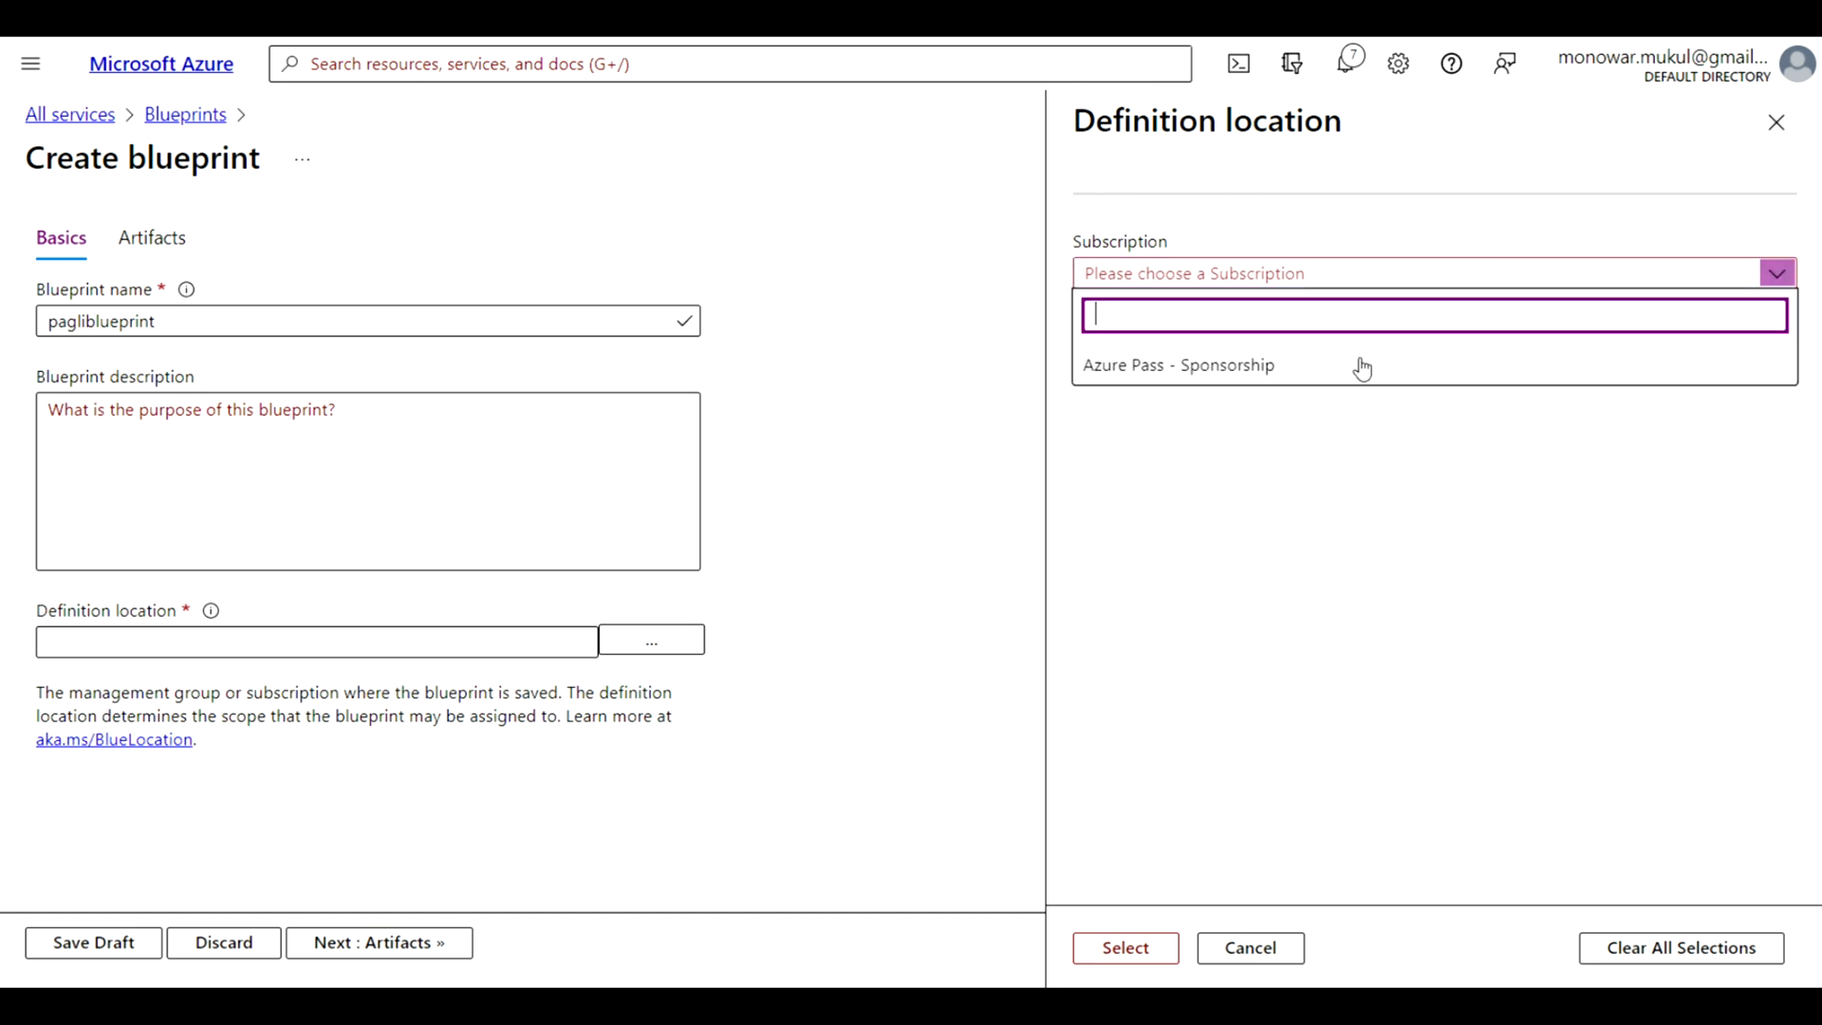
left_click(1322, 369)
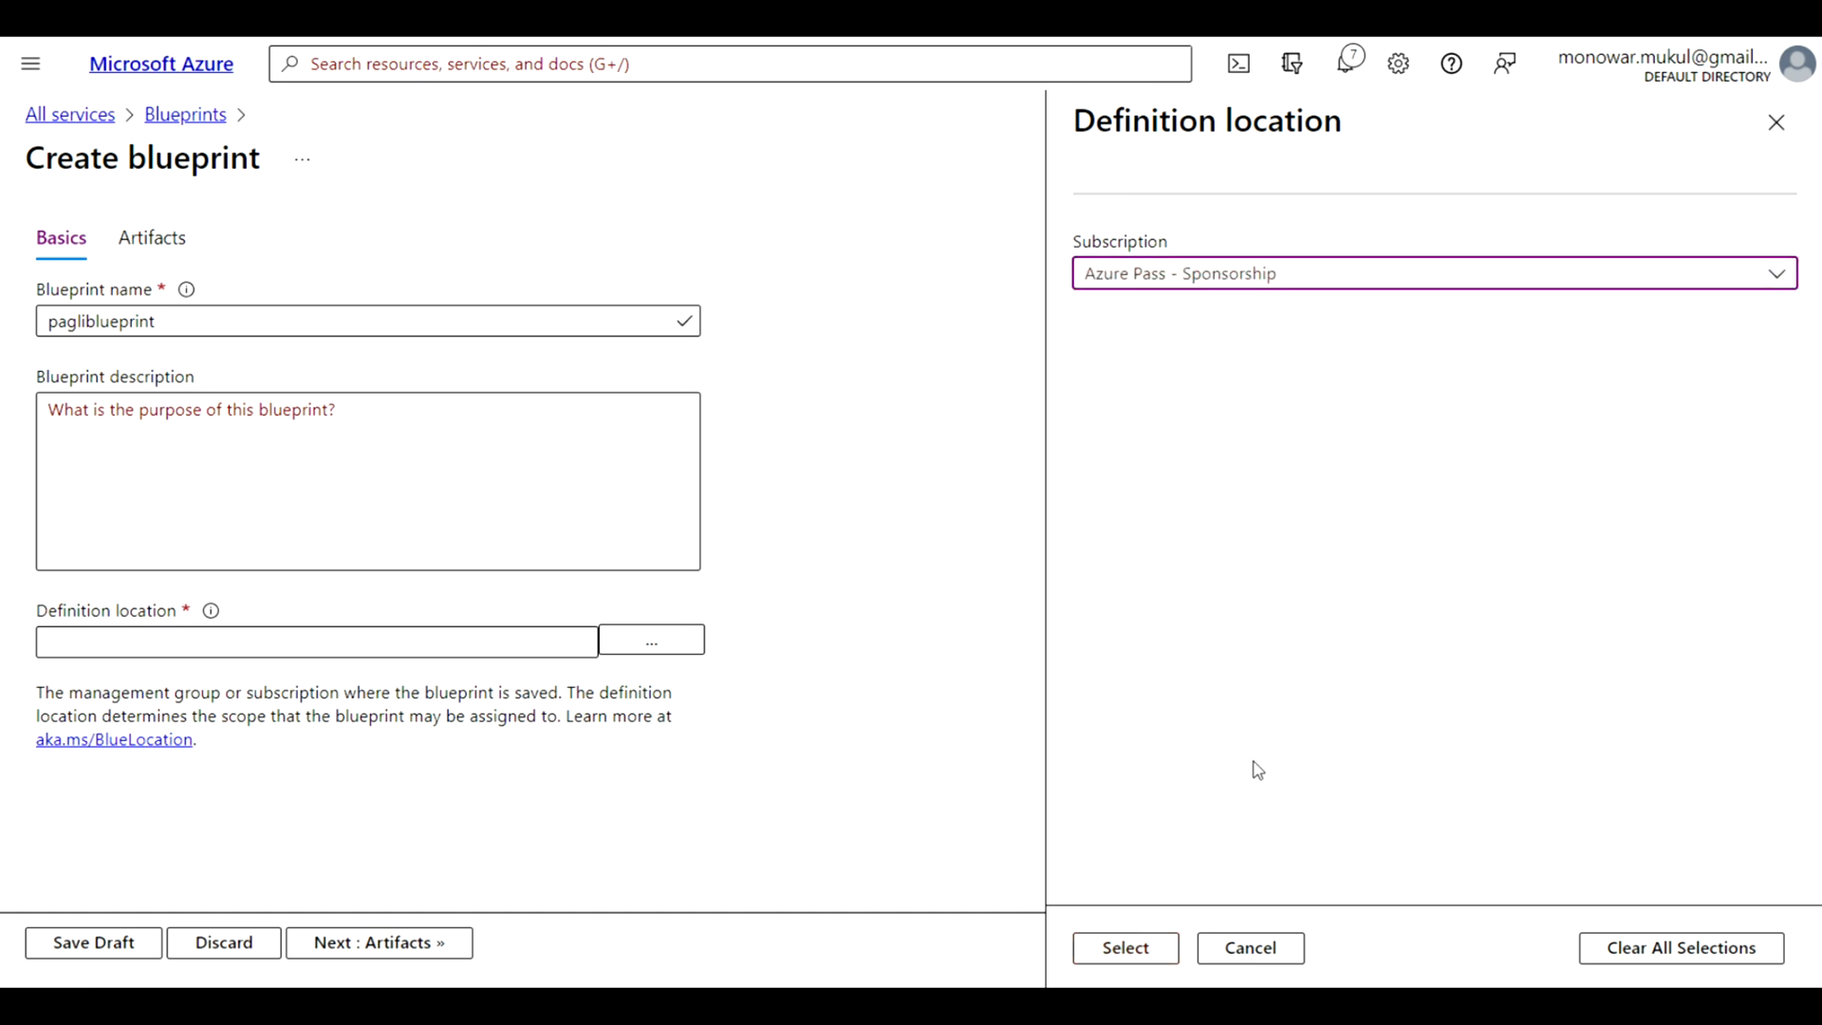
left_click(1128, 949)
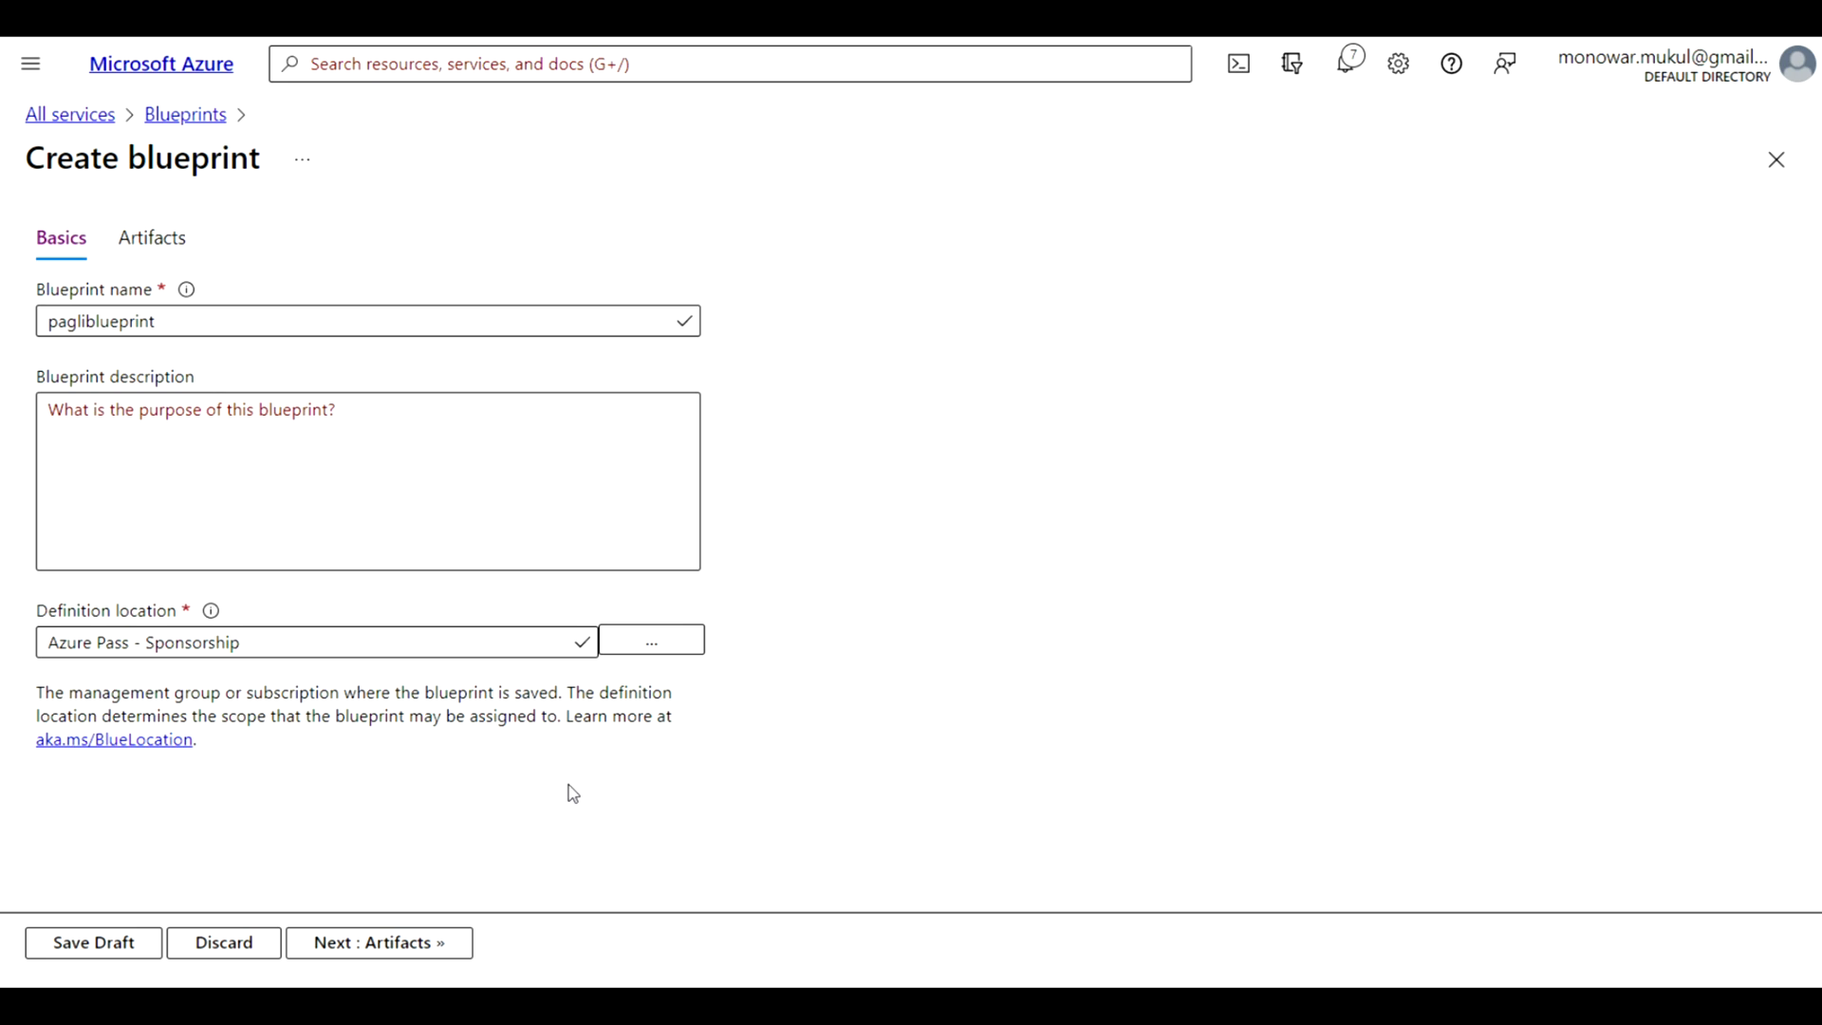
left_click(378, 951)
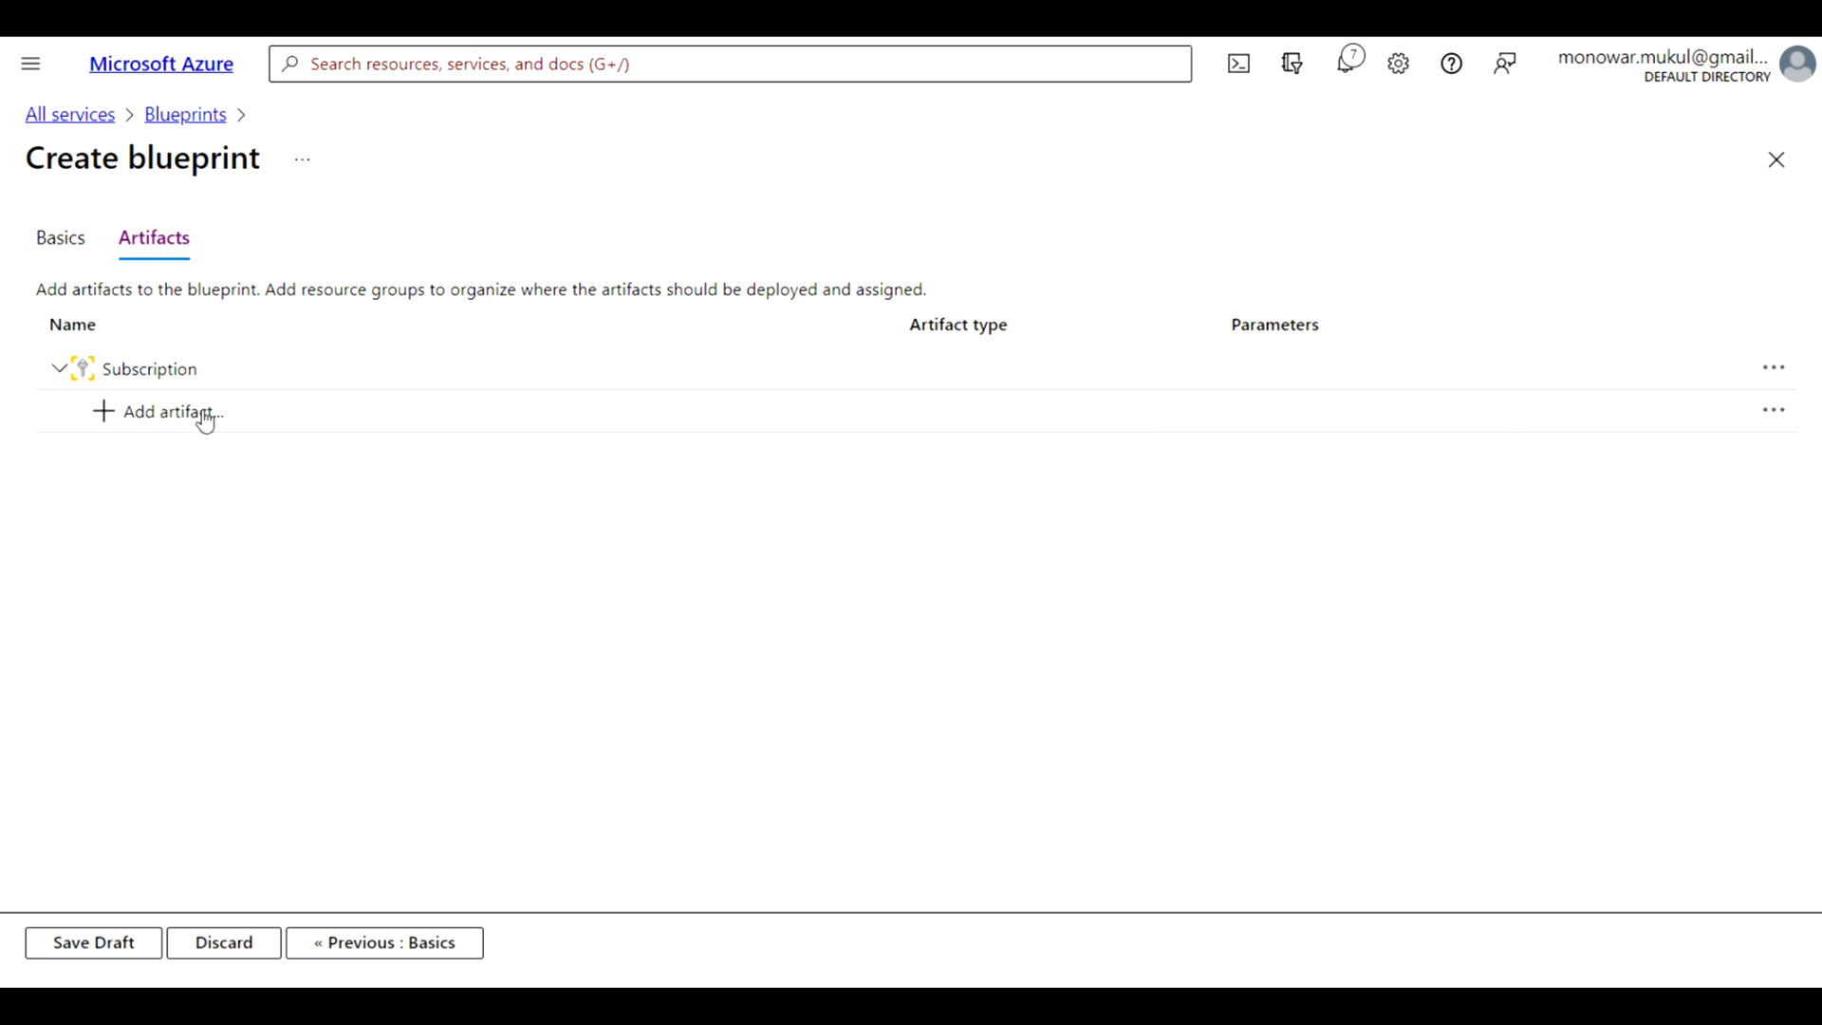
left_click(1775, 412)
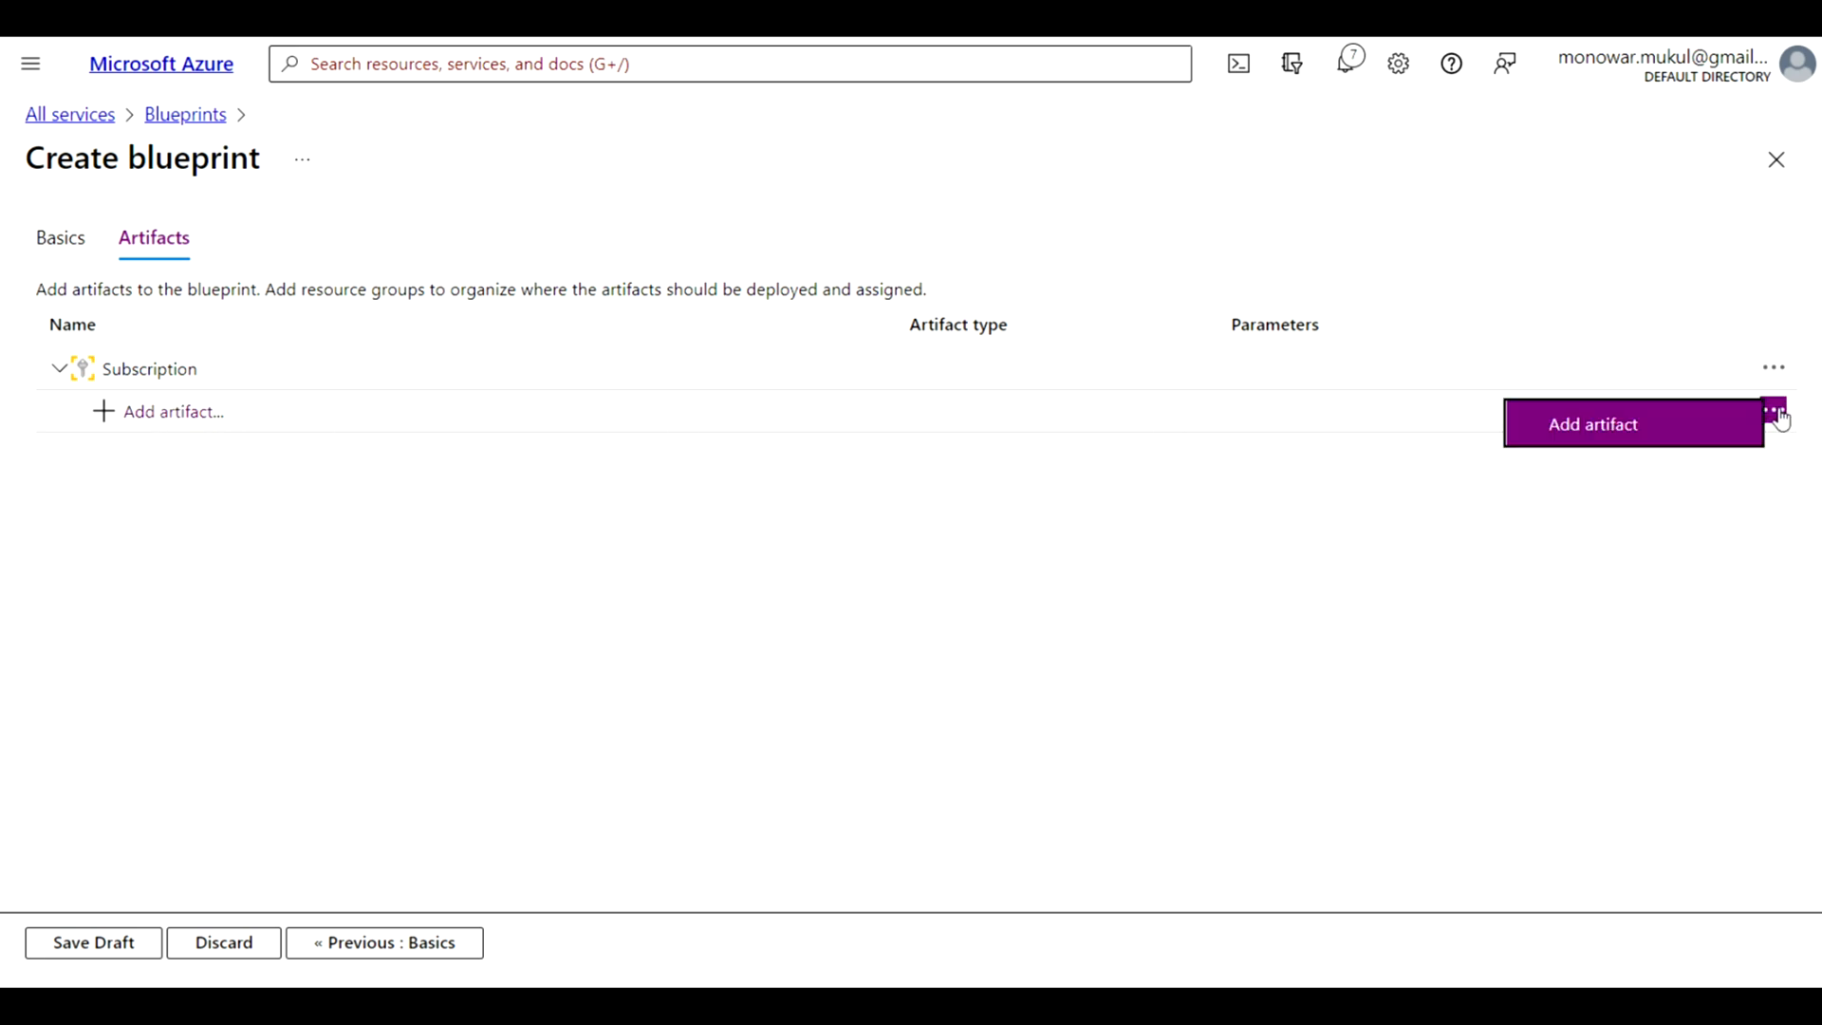
left_click(1612, 432)
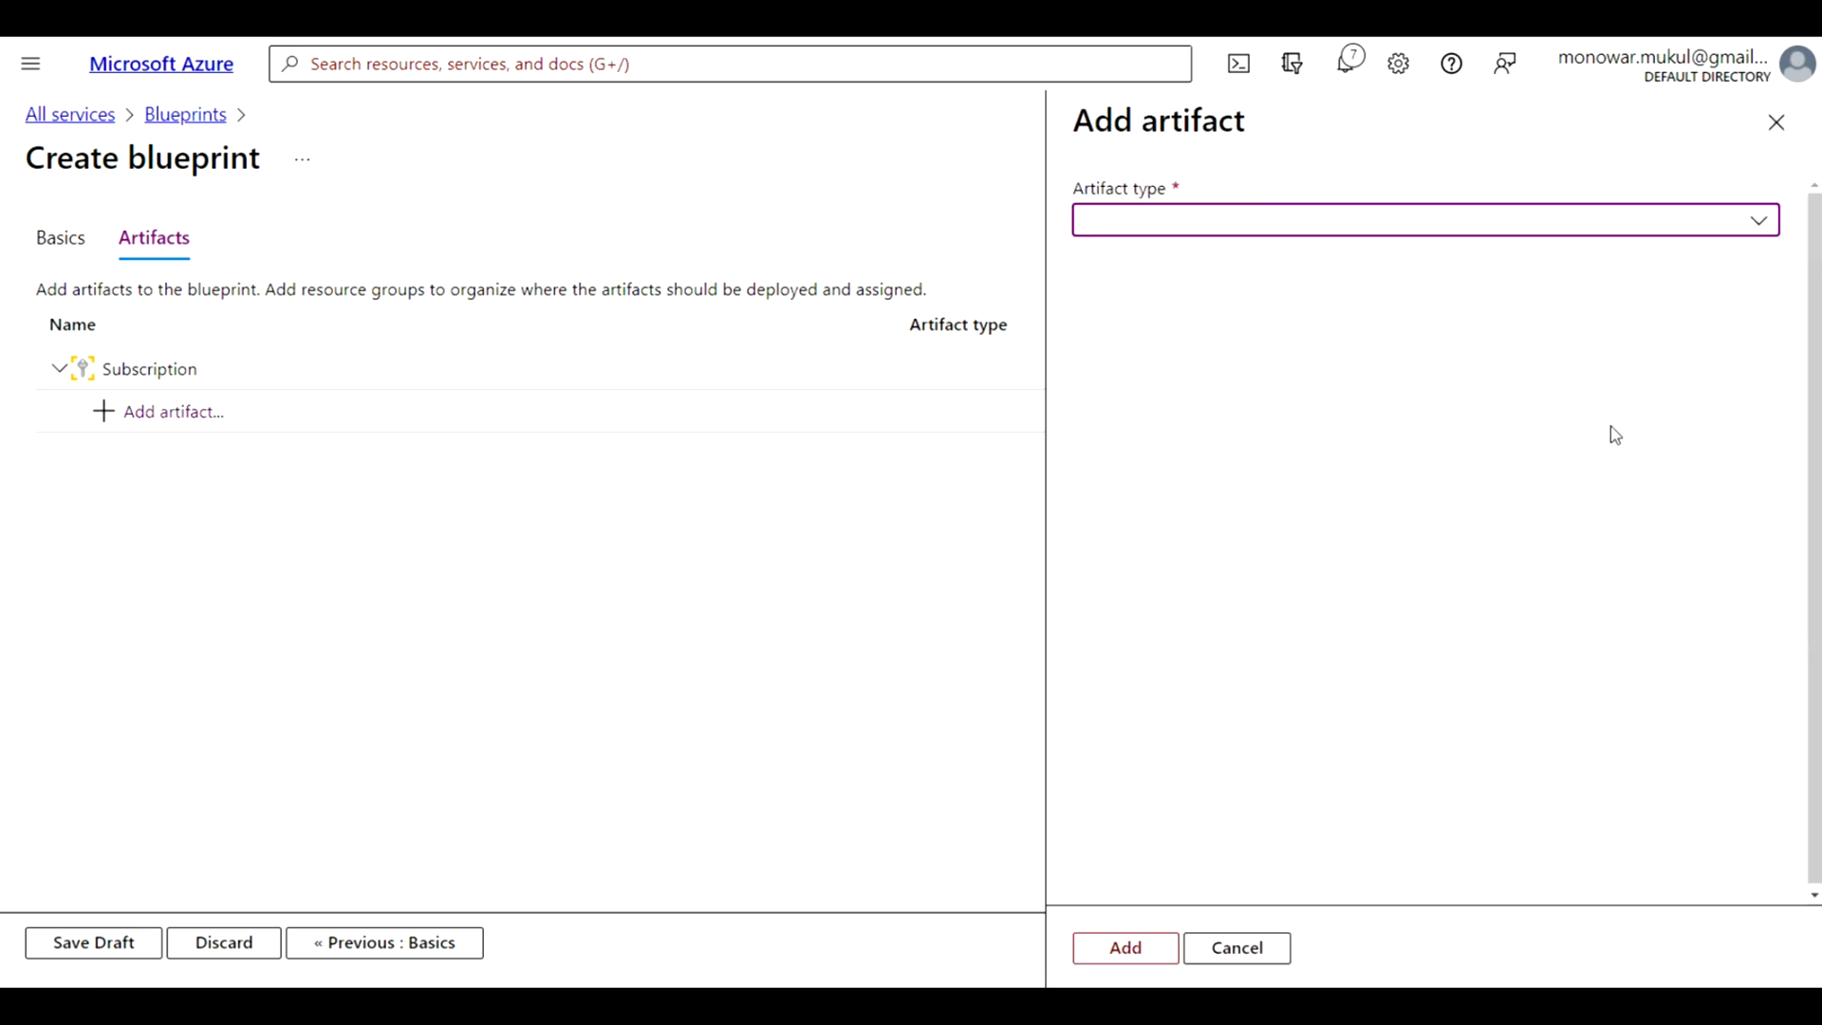
left_click(1761, 221)
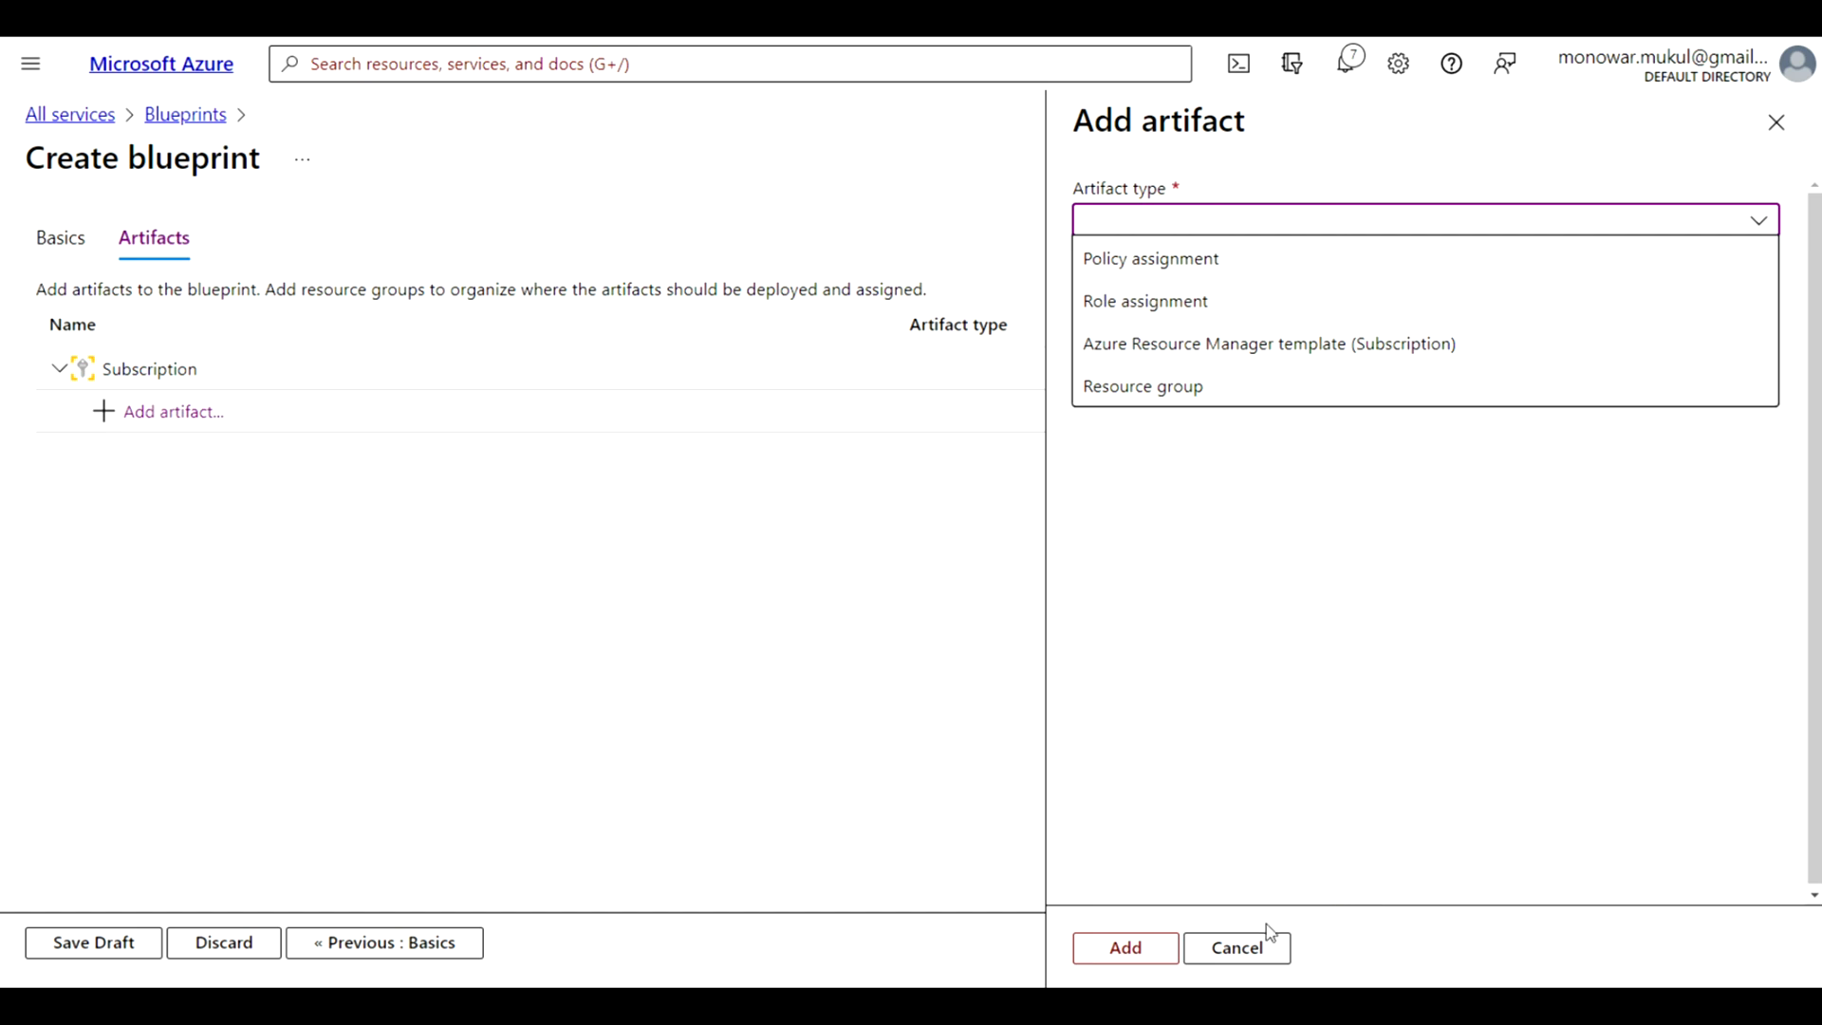
left_click(1237, 948)
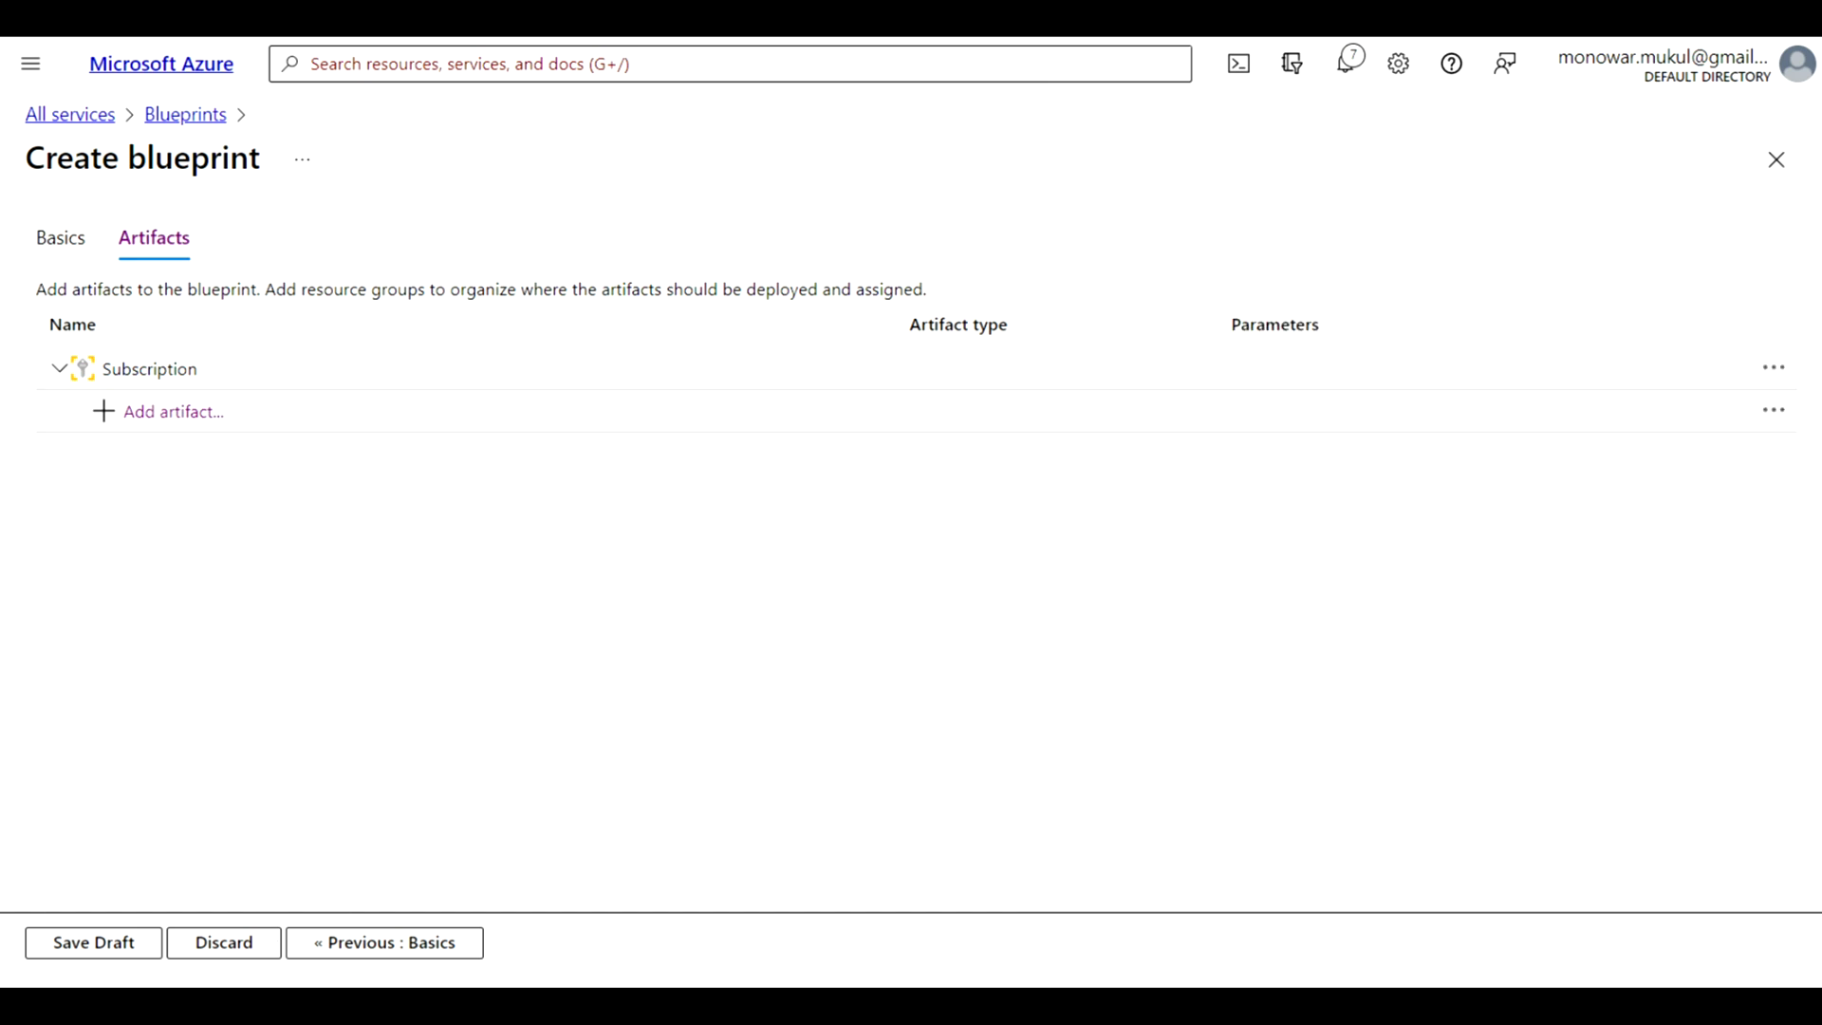
left_click(56, 239)
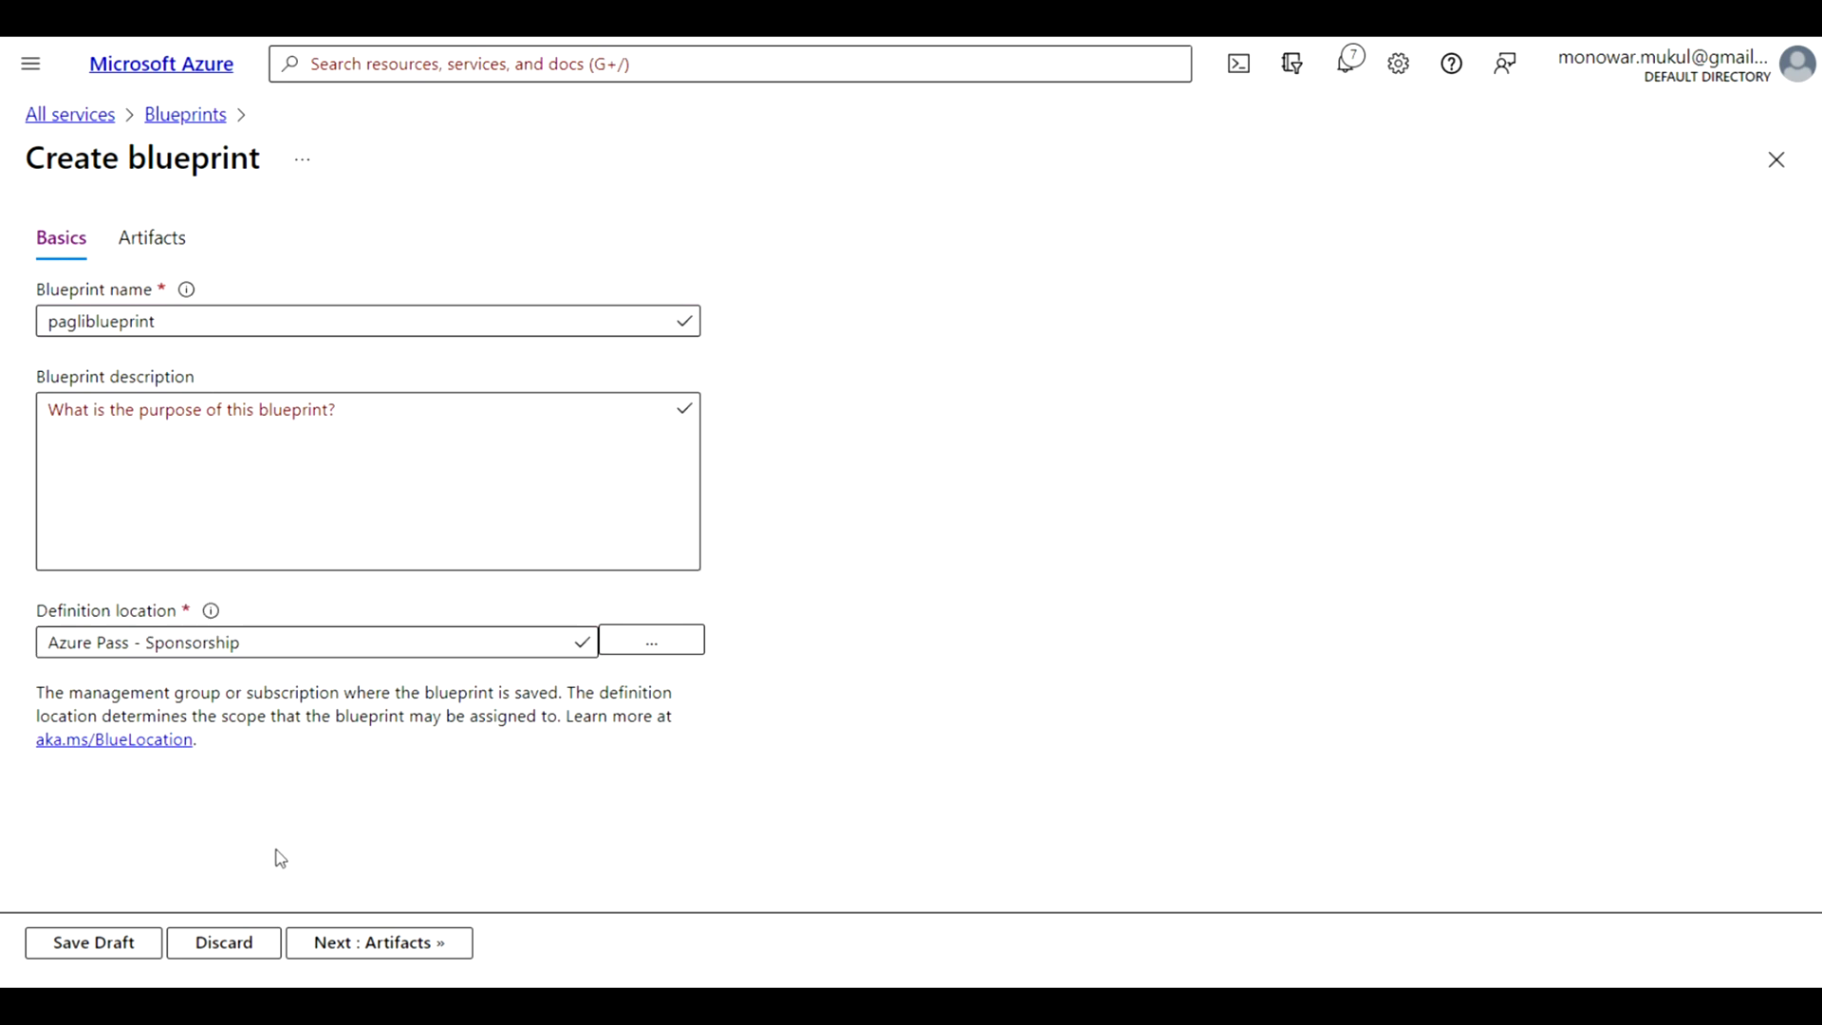
left_click(397, 945)
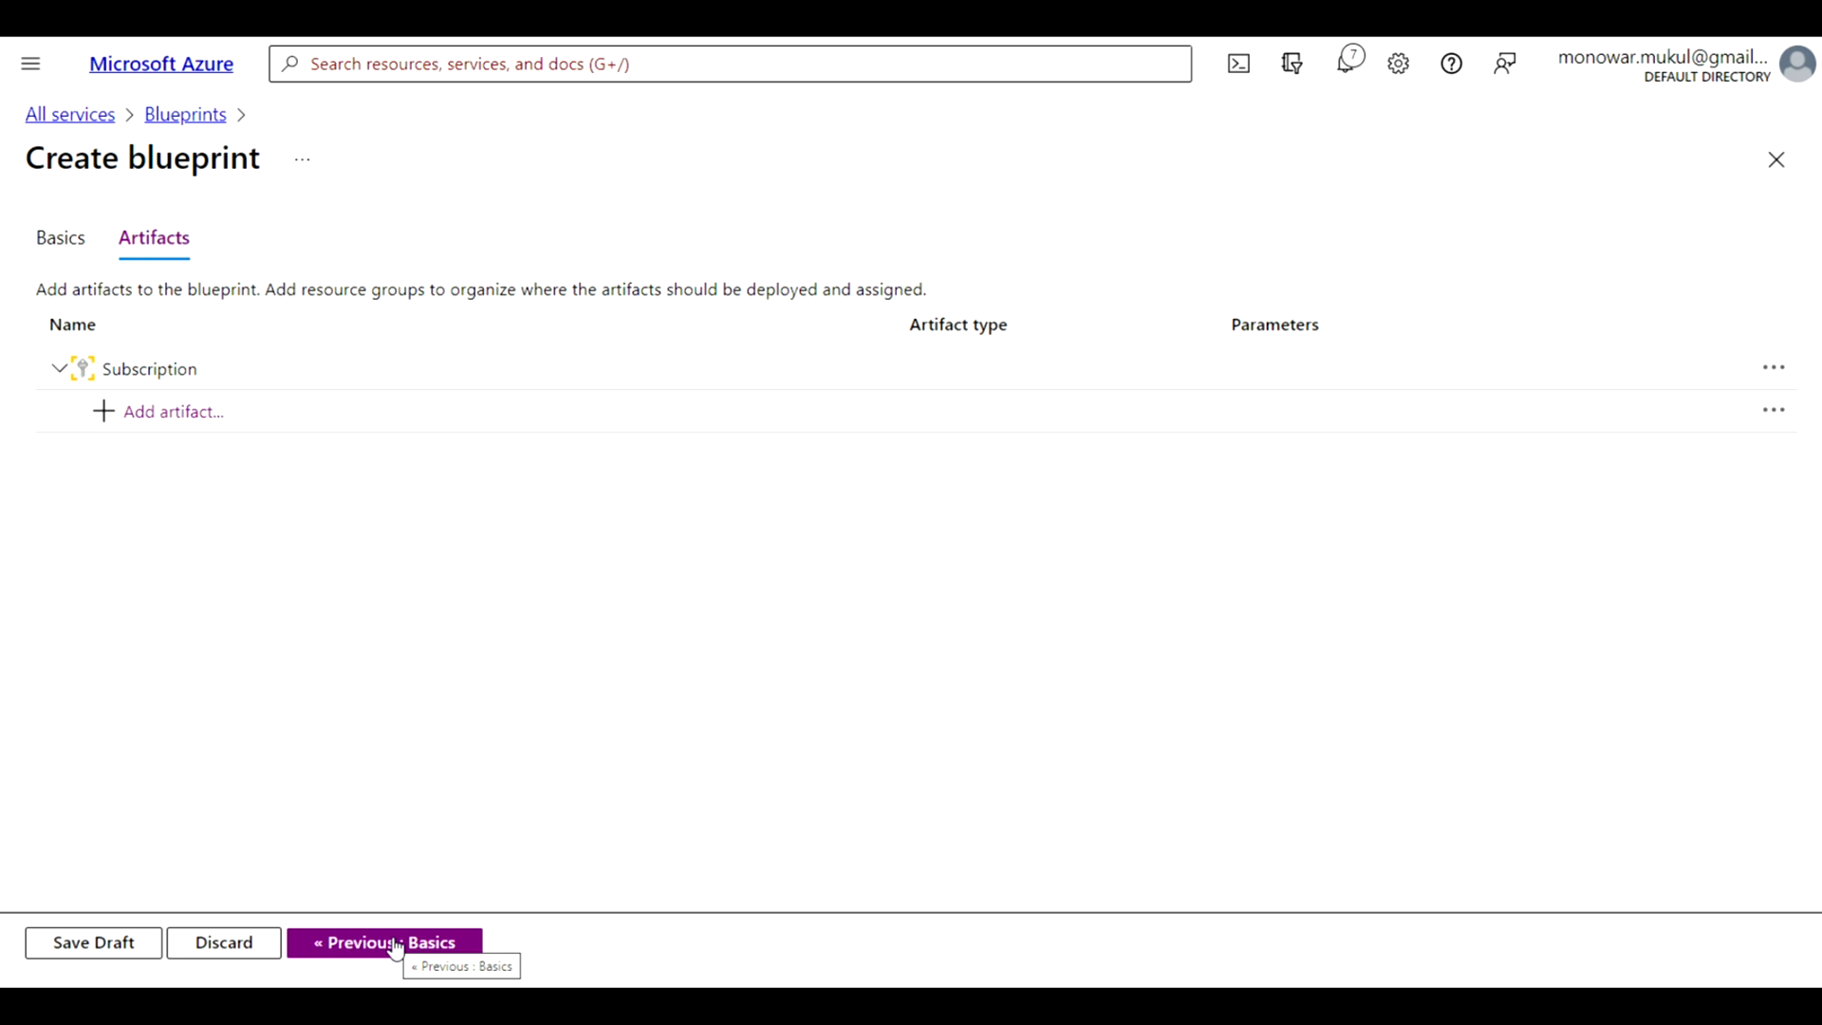
Add a role assignment artifact to the subscription with the Contributor role, leaving the user, app or group unspecified
left_click(190, 418)
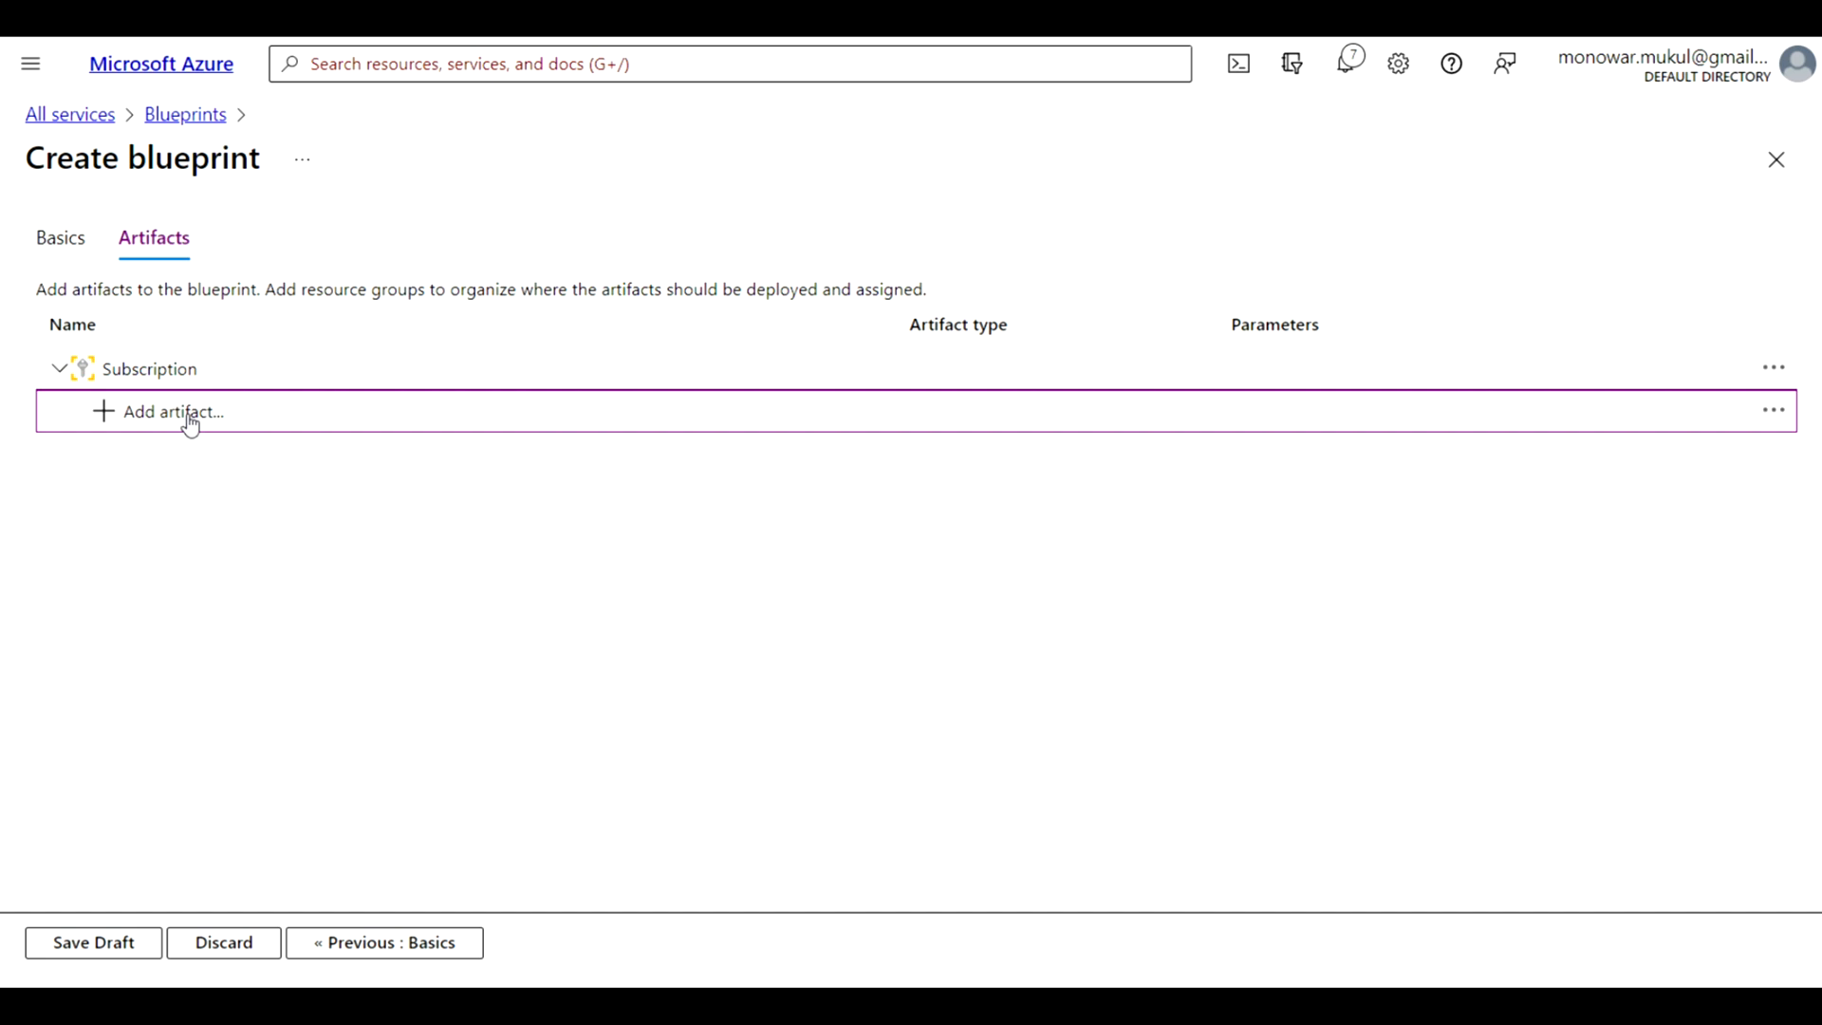
left_click(189, 418)
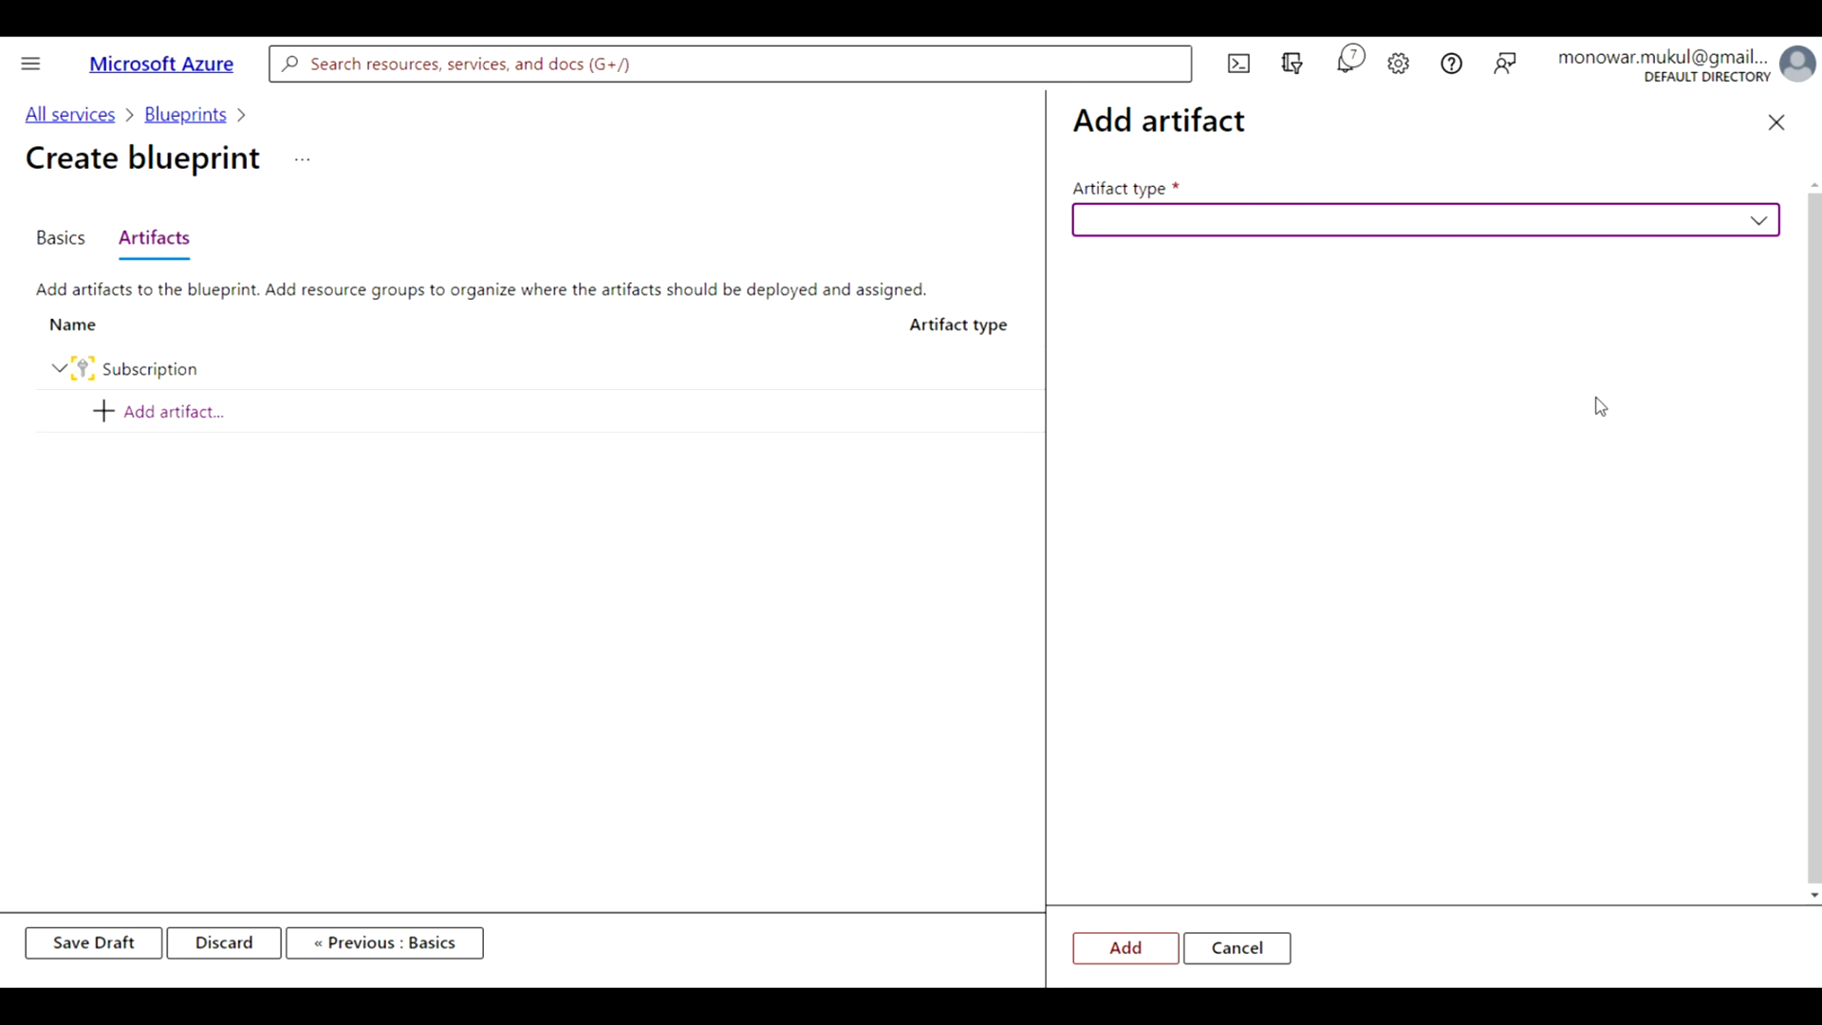
left_click(1758, 222)
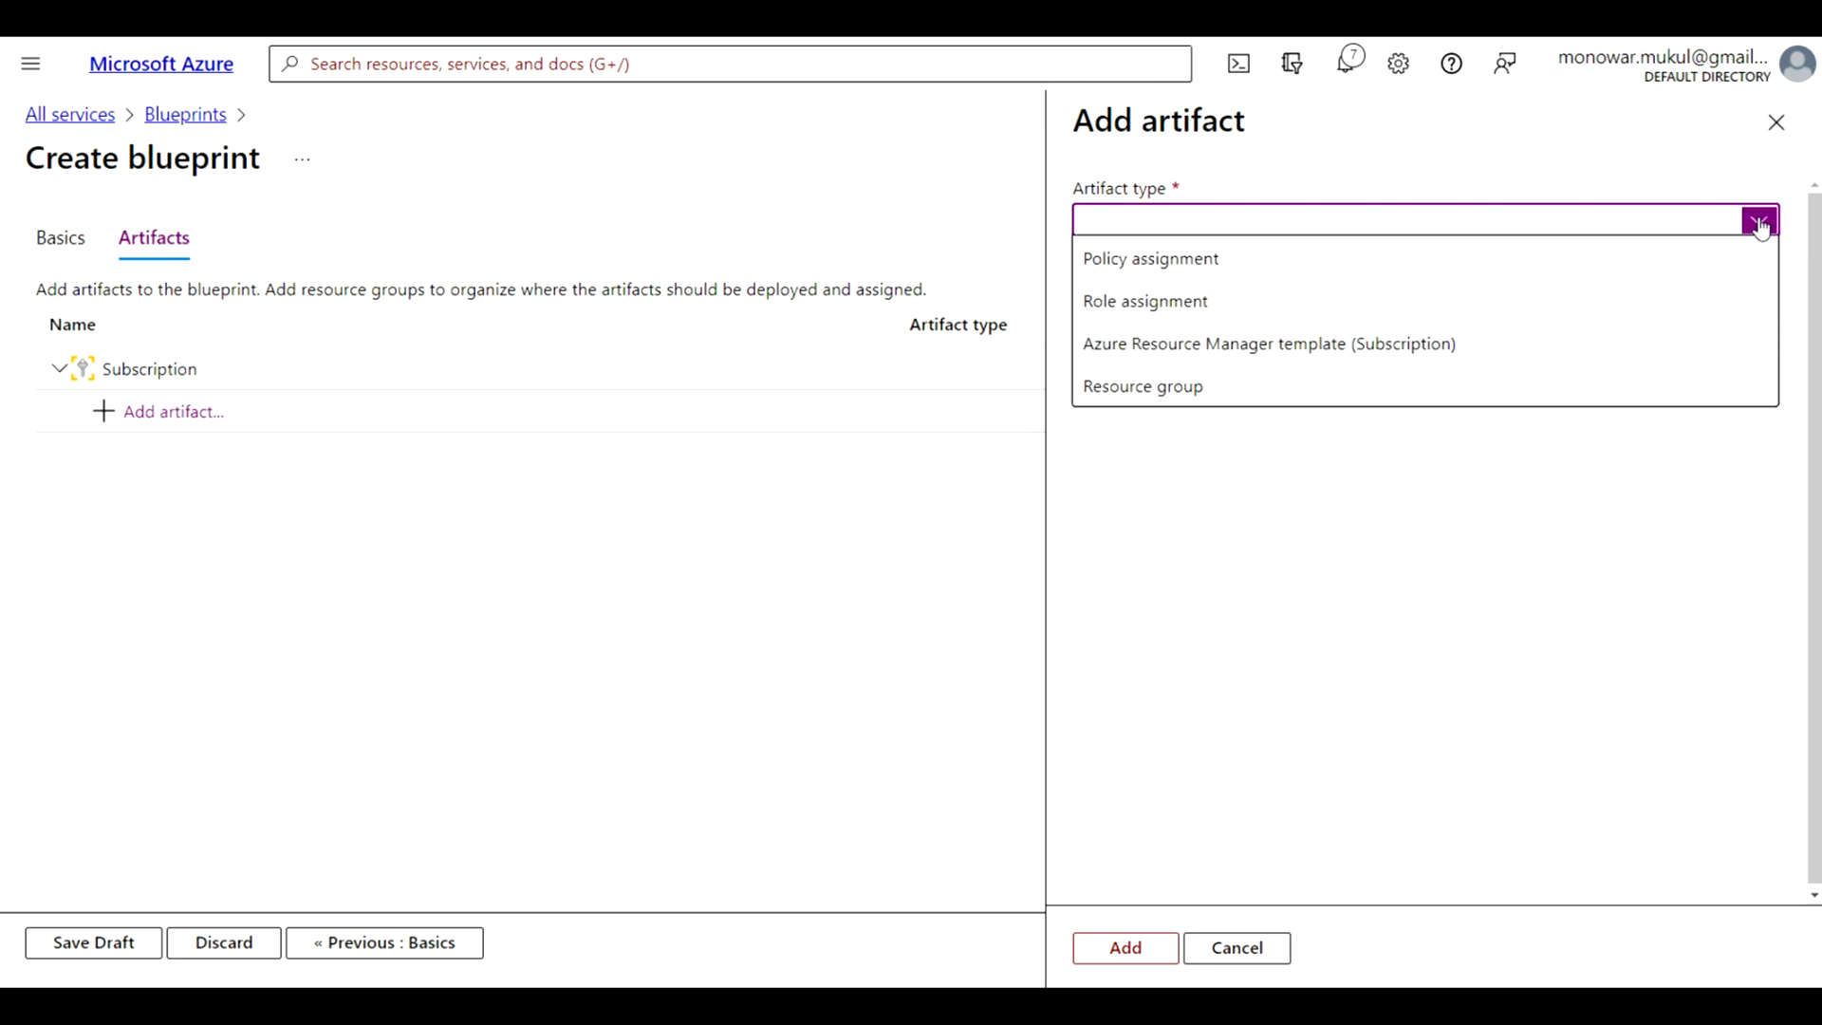
left_click(1192, 305)
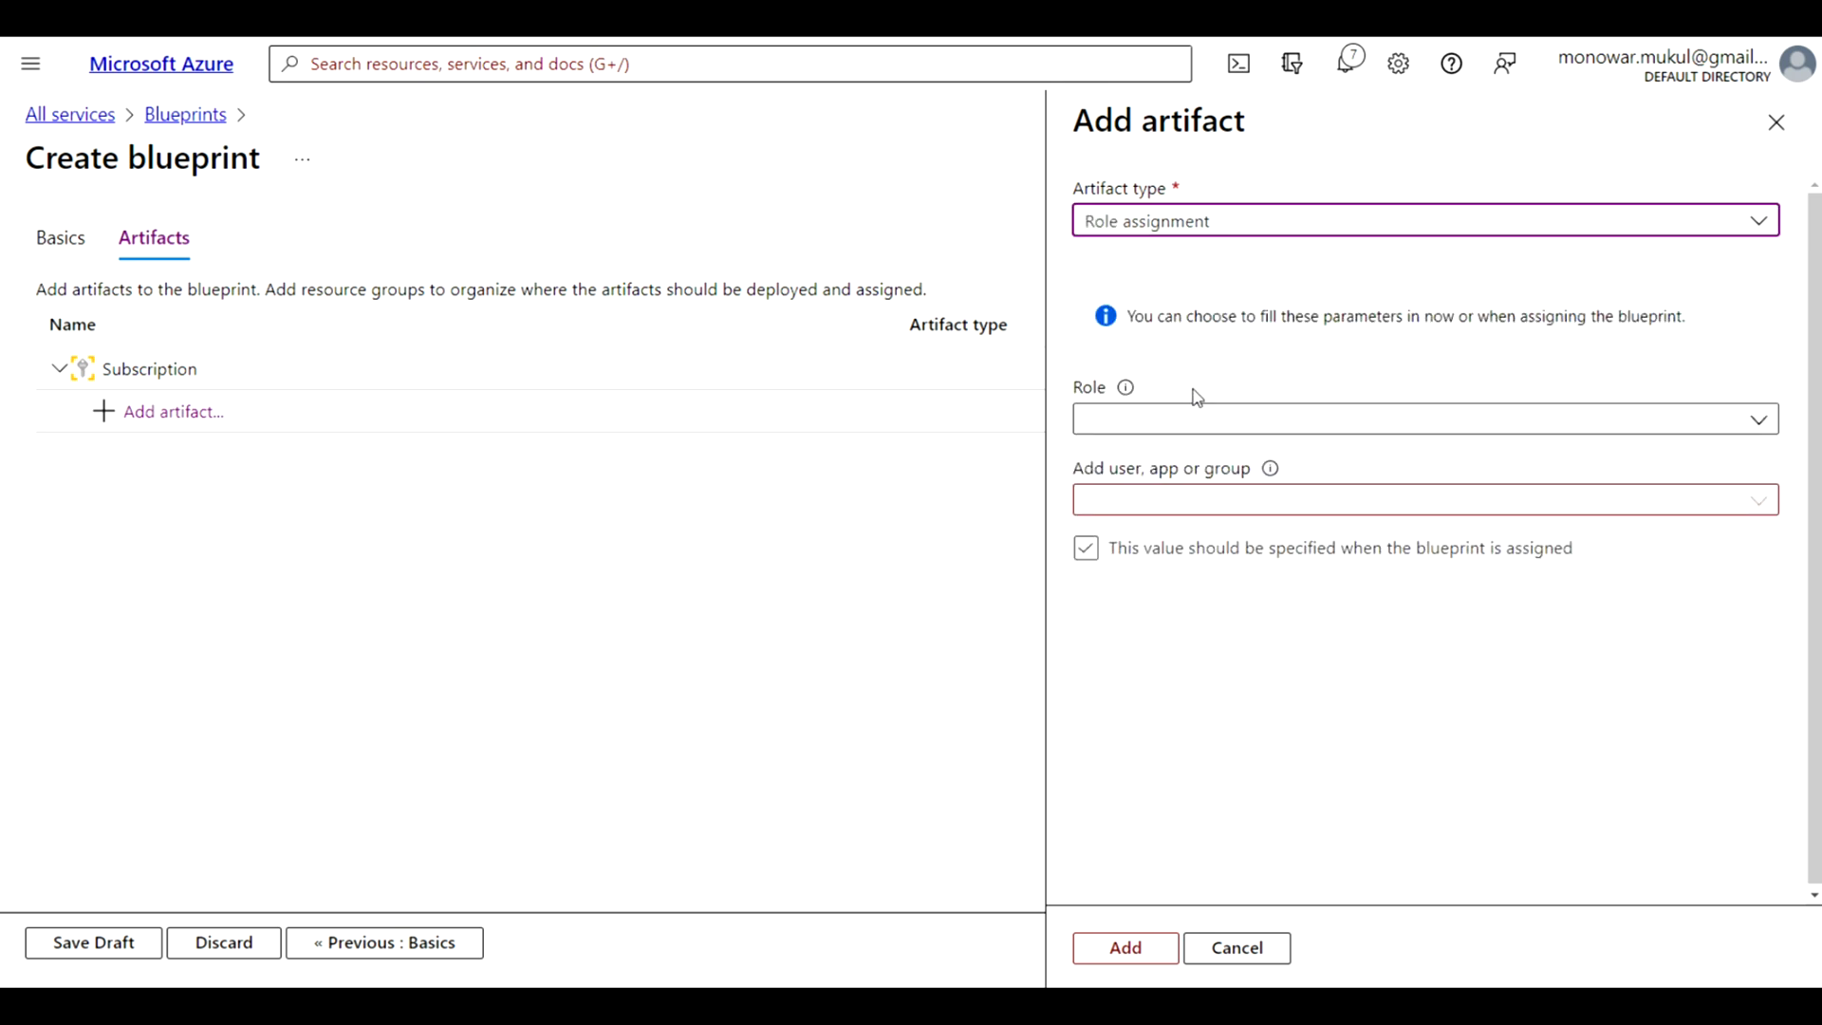
left_click(1760, 420)
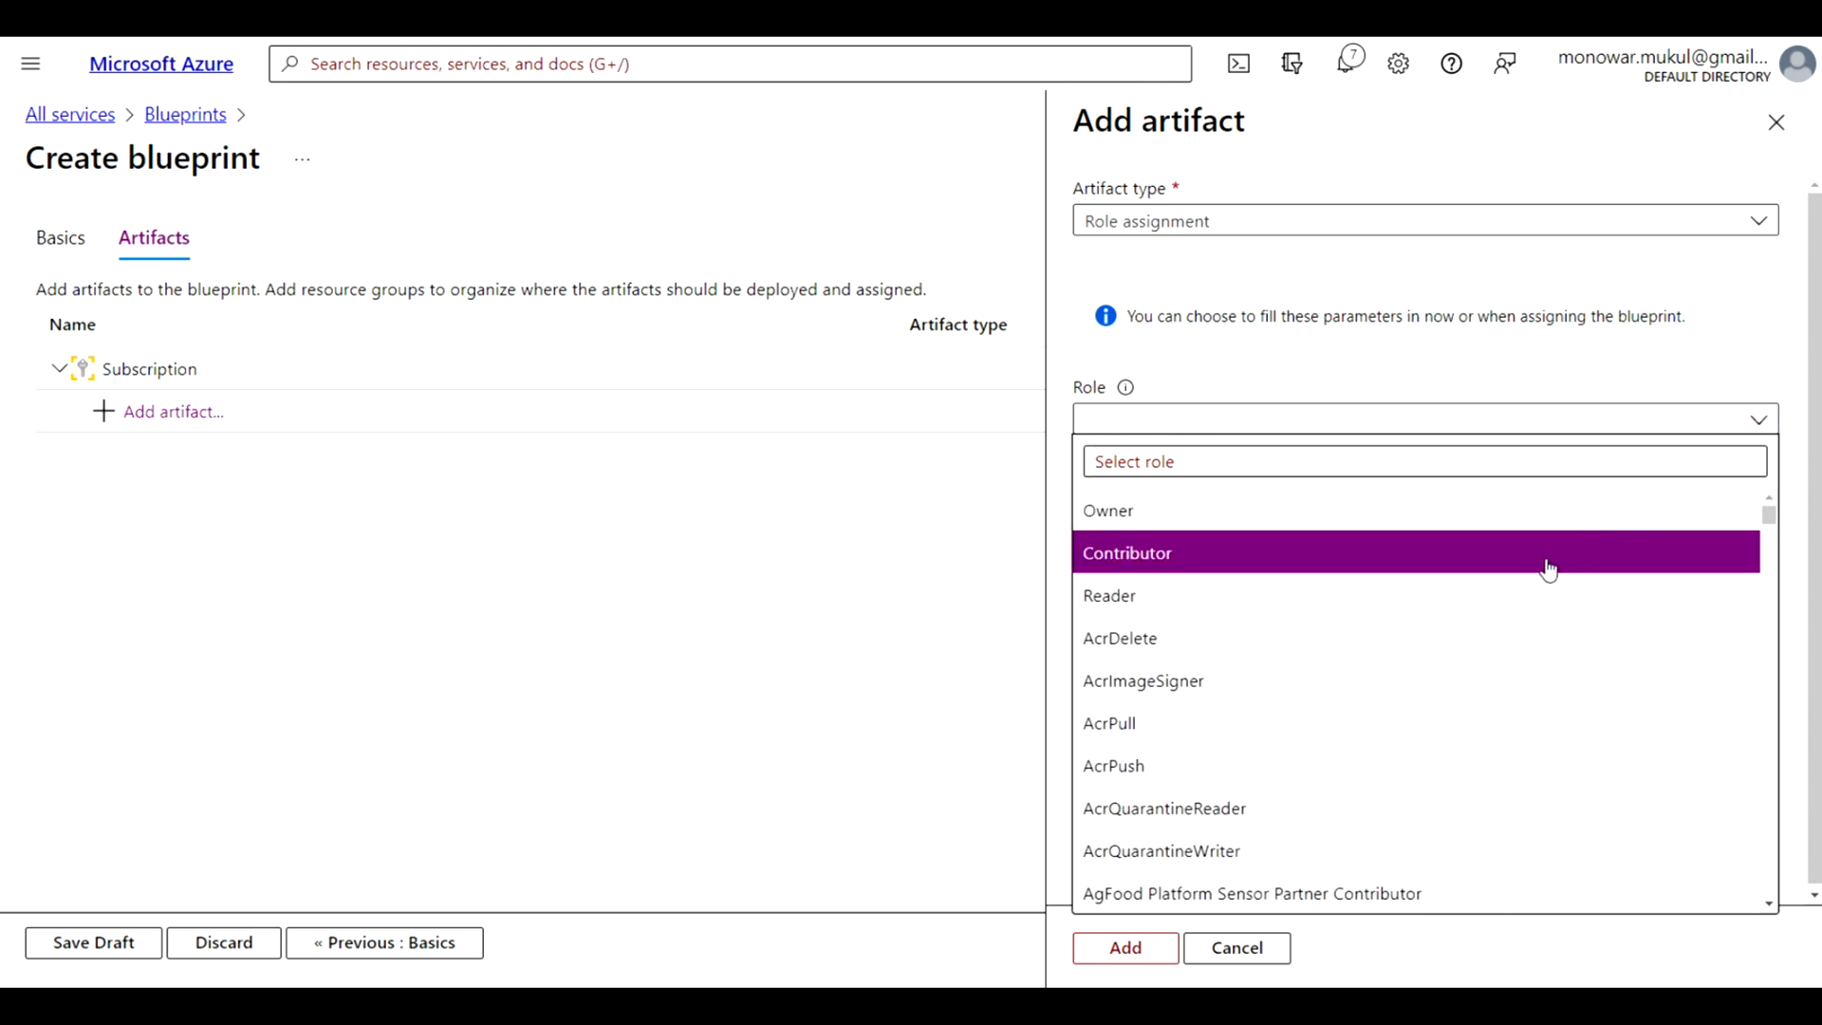
left_click(1550, 568)
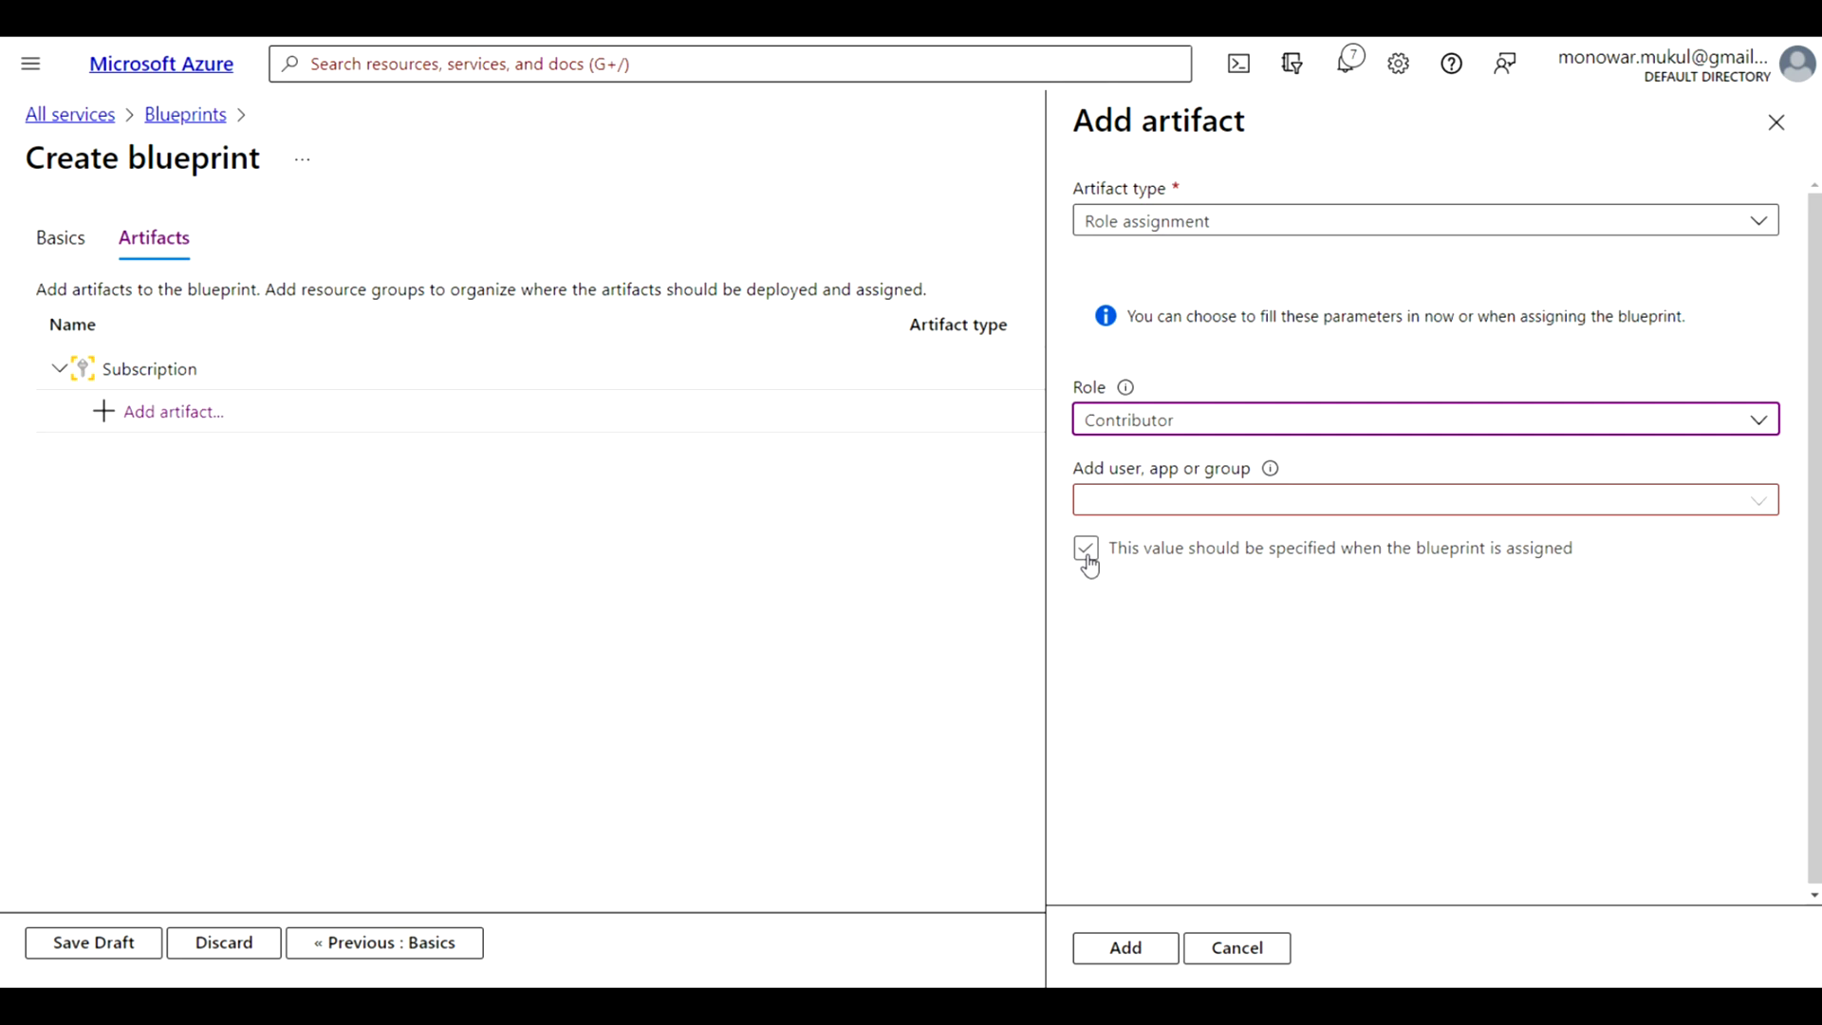
left_click(1127, 947)
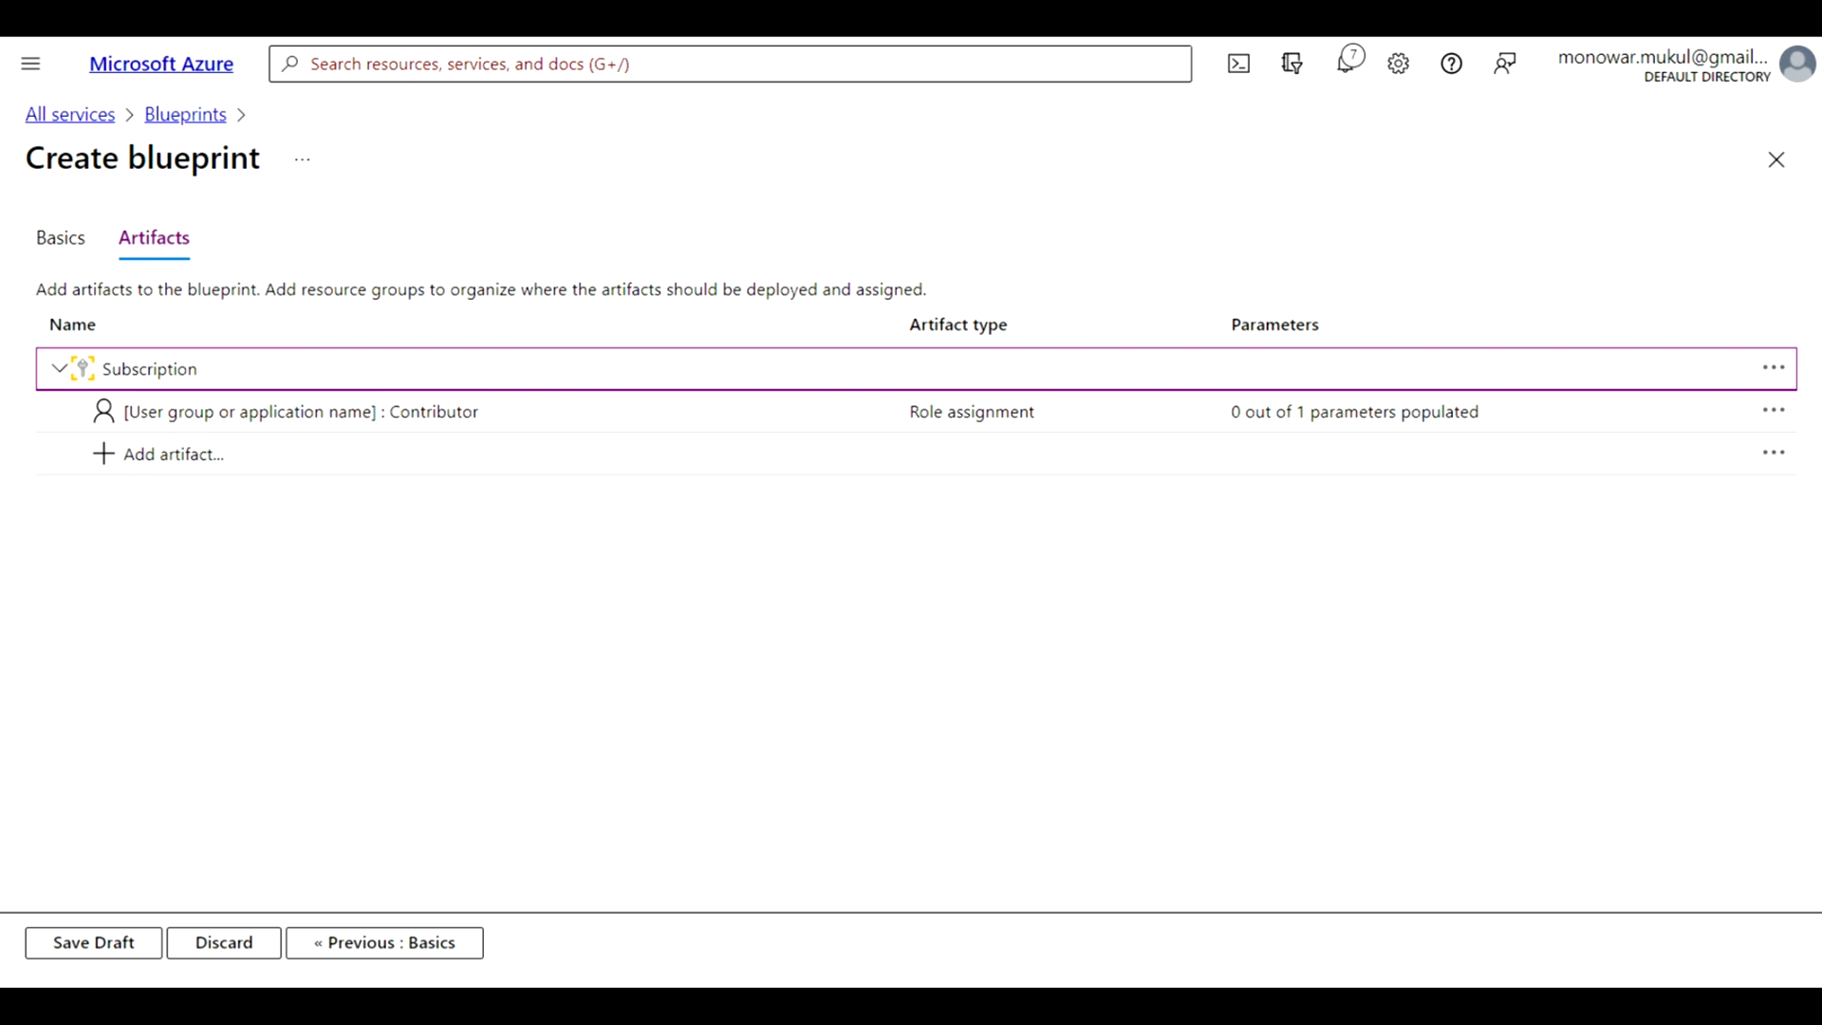
Add a policy assignment artifact to the subscription, filtering definitions by "tag" and choosing Append a tag and its value to resource groups
left_click(121, 462)
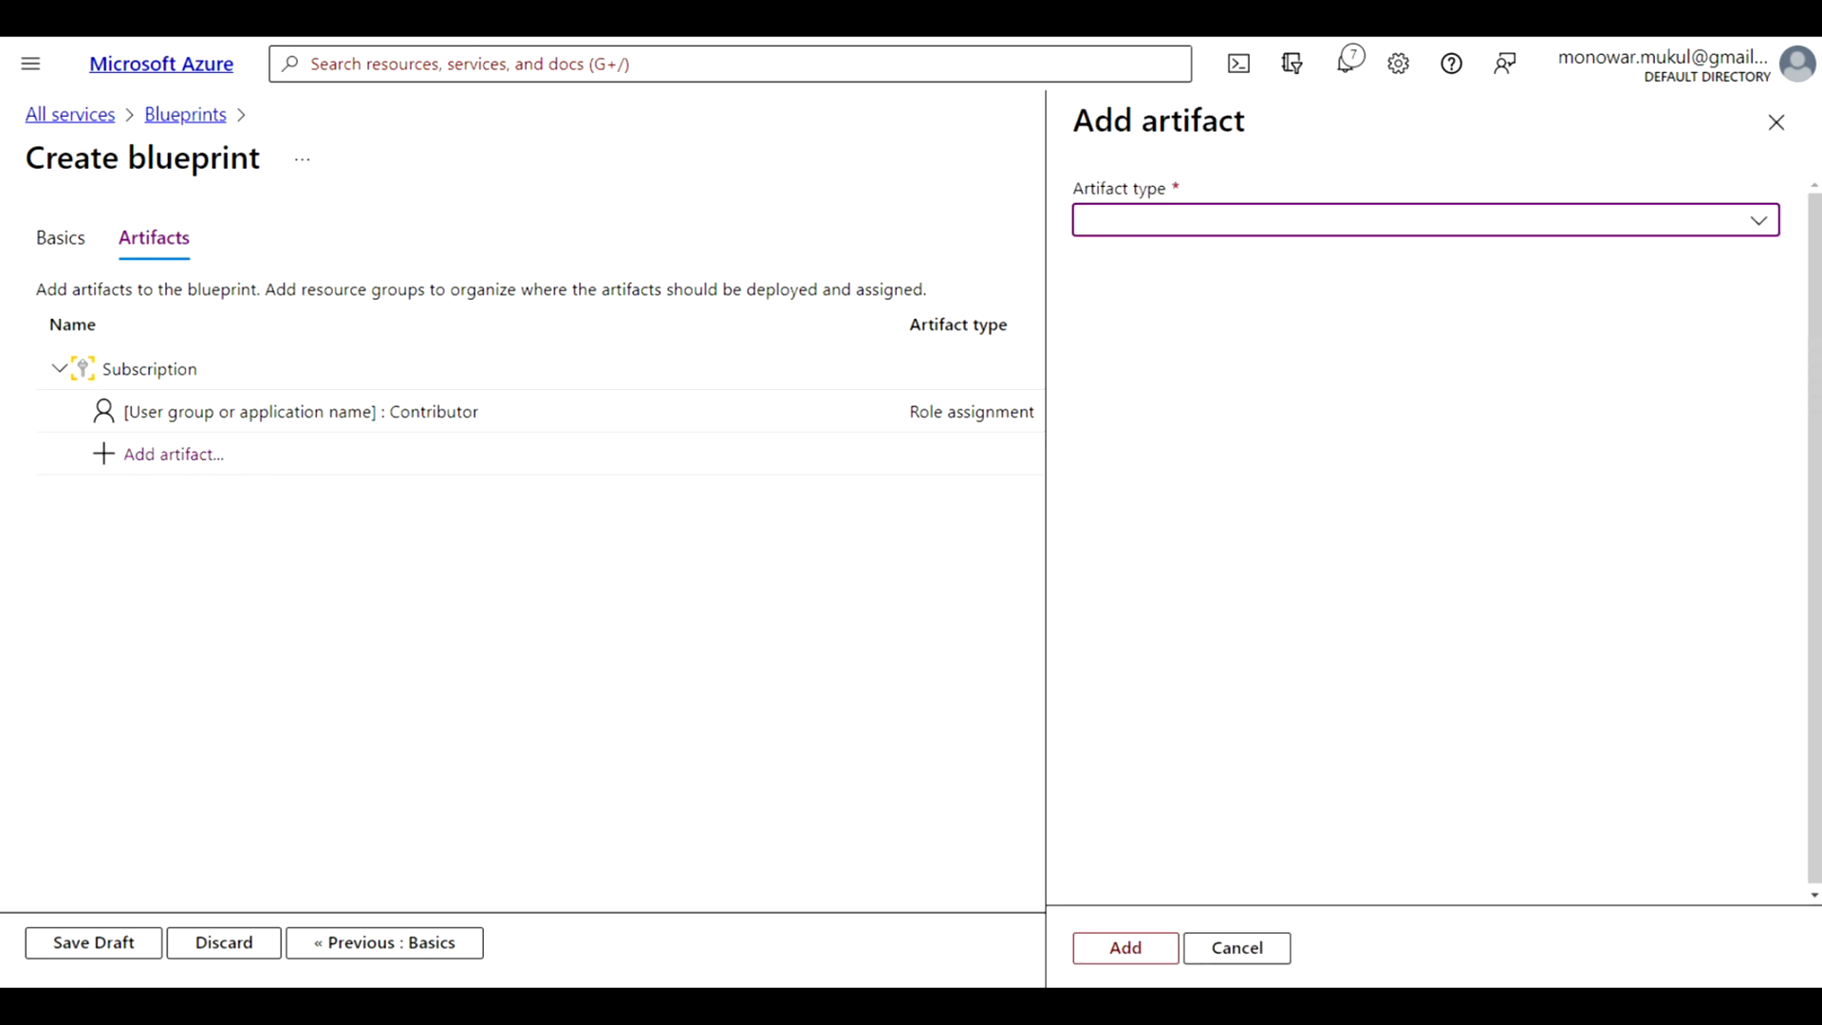
left_click(1756, 222)
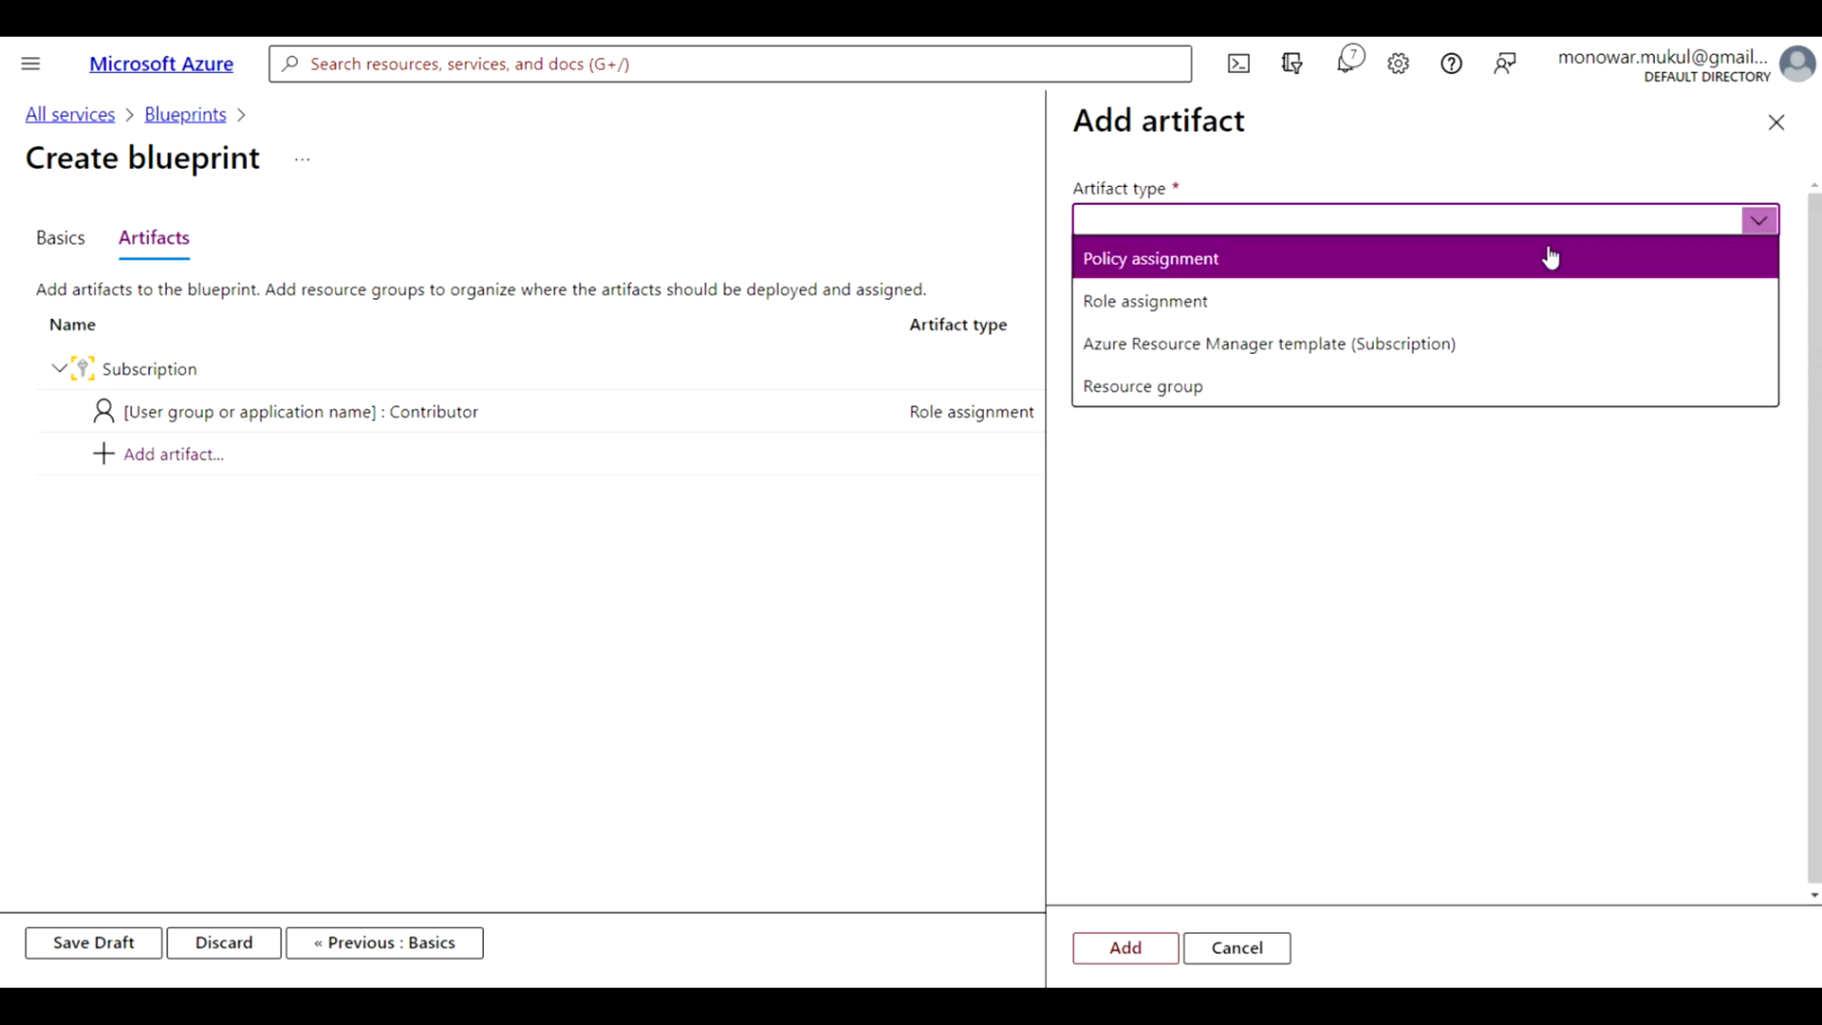
left_click(1405, 269)
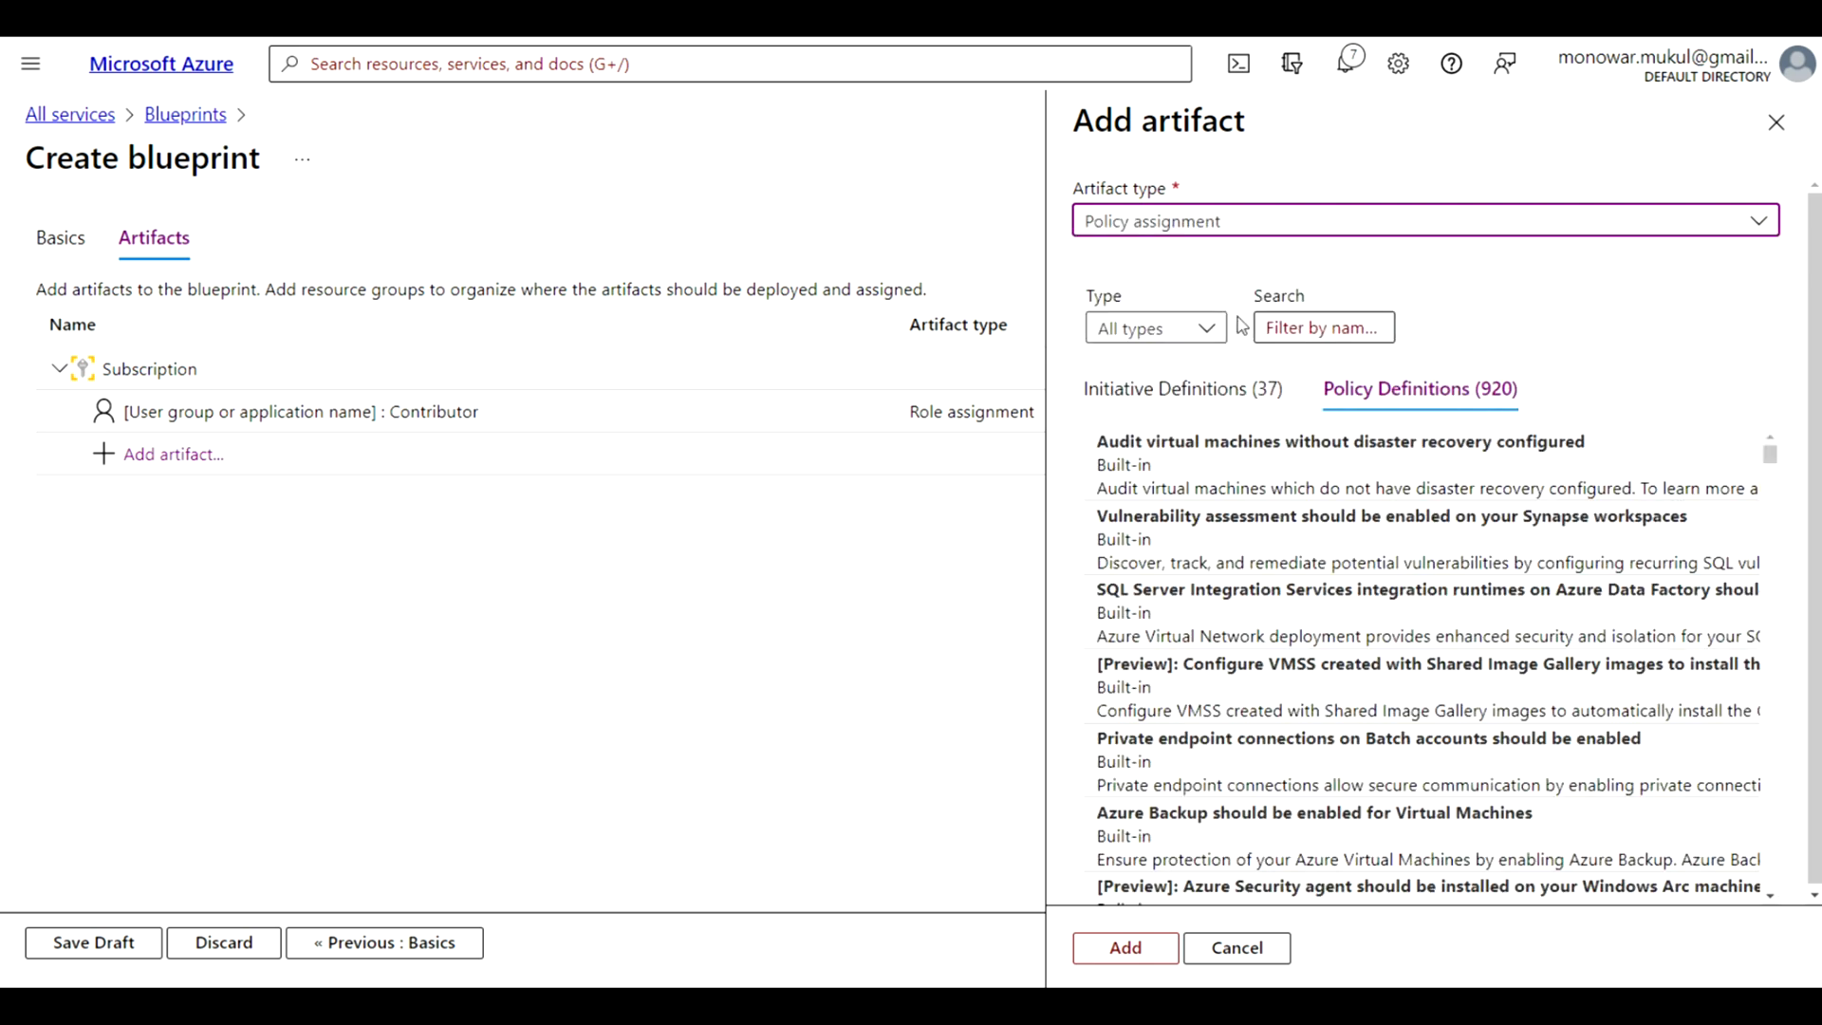
left_click(1304, 325)
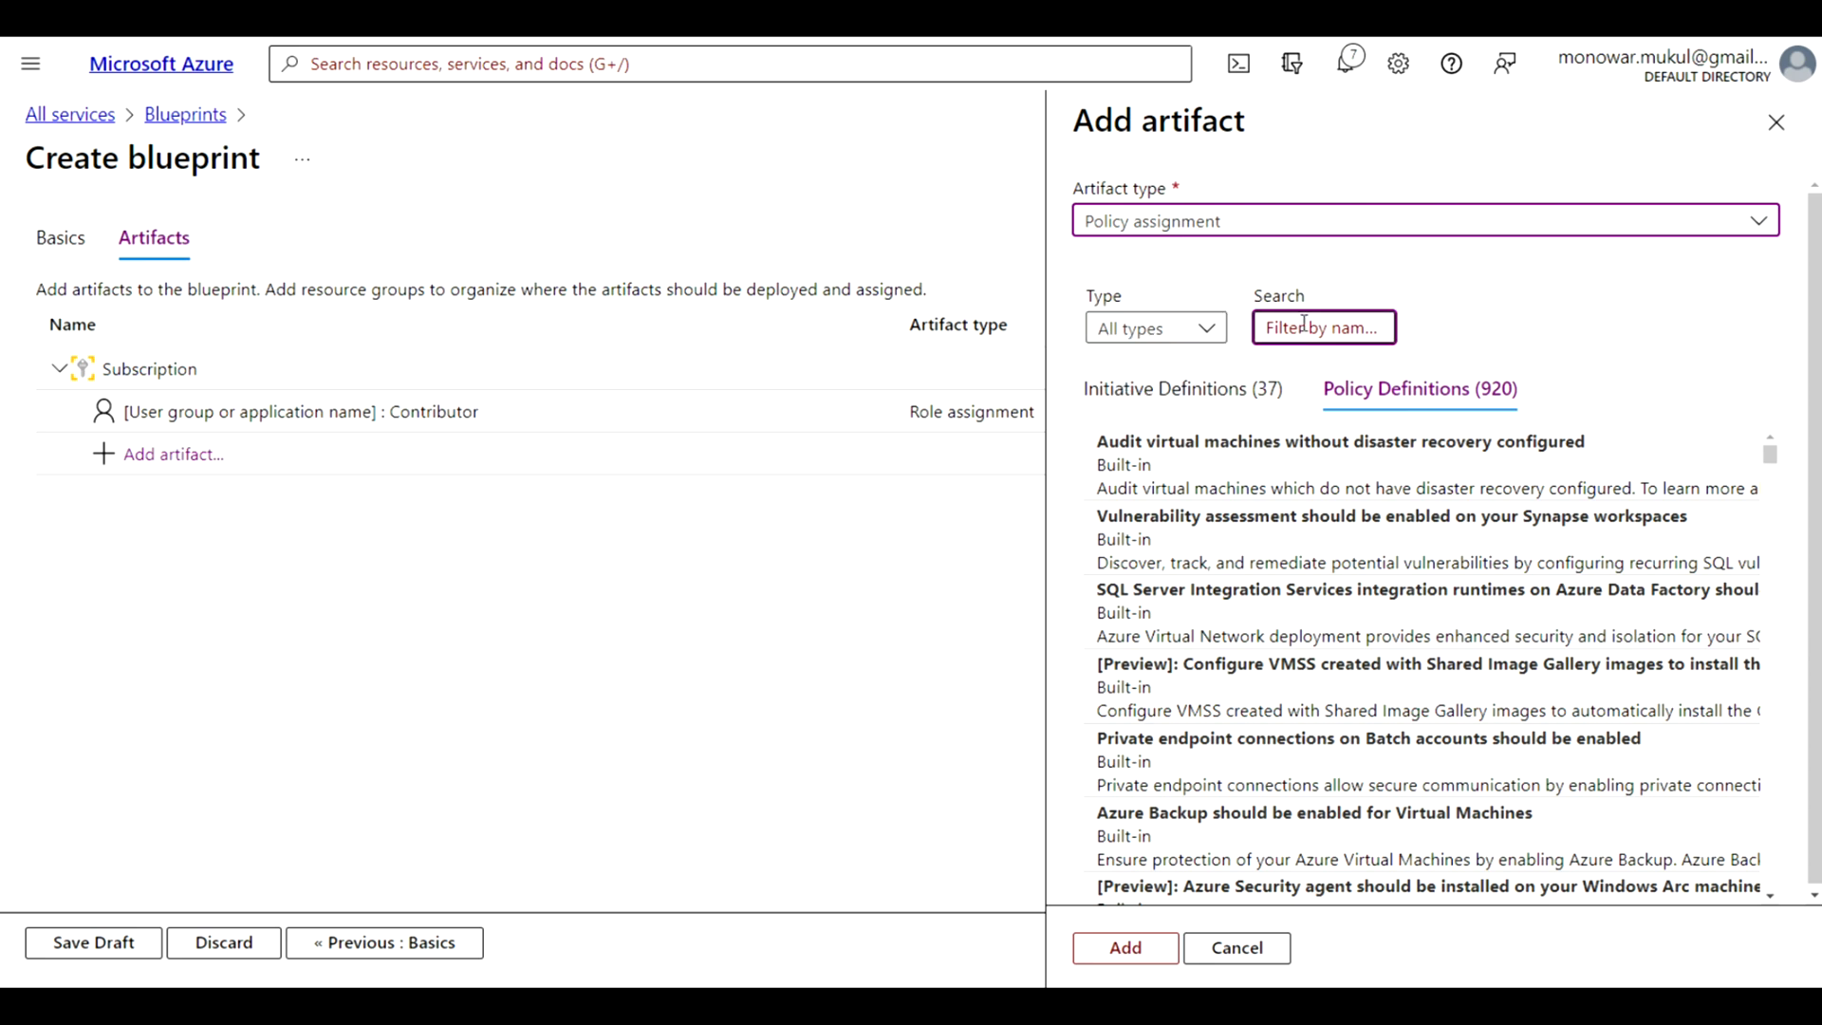
left_click(1304, 325)
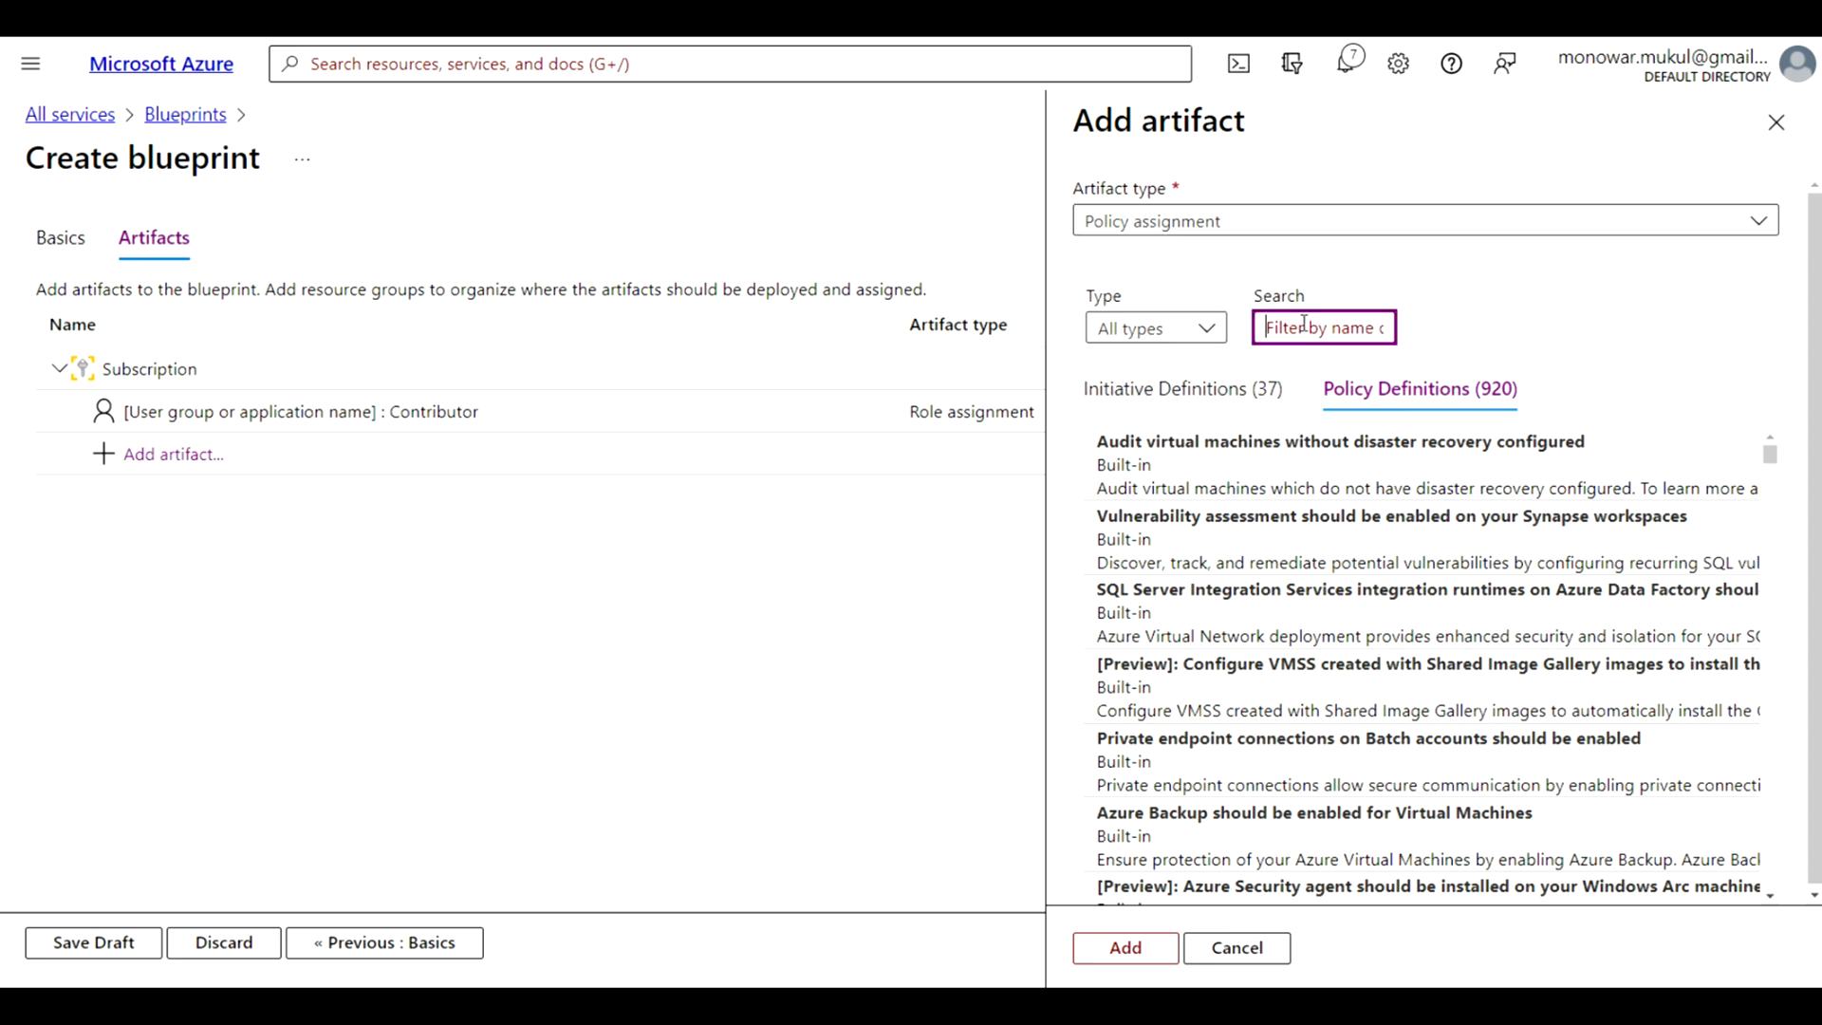
type("t")
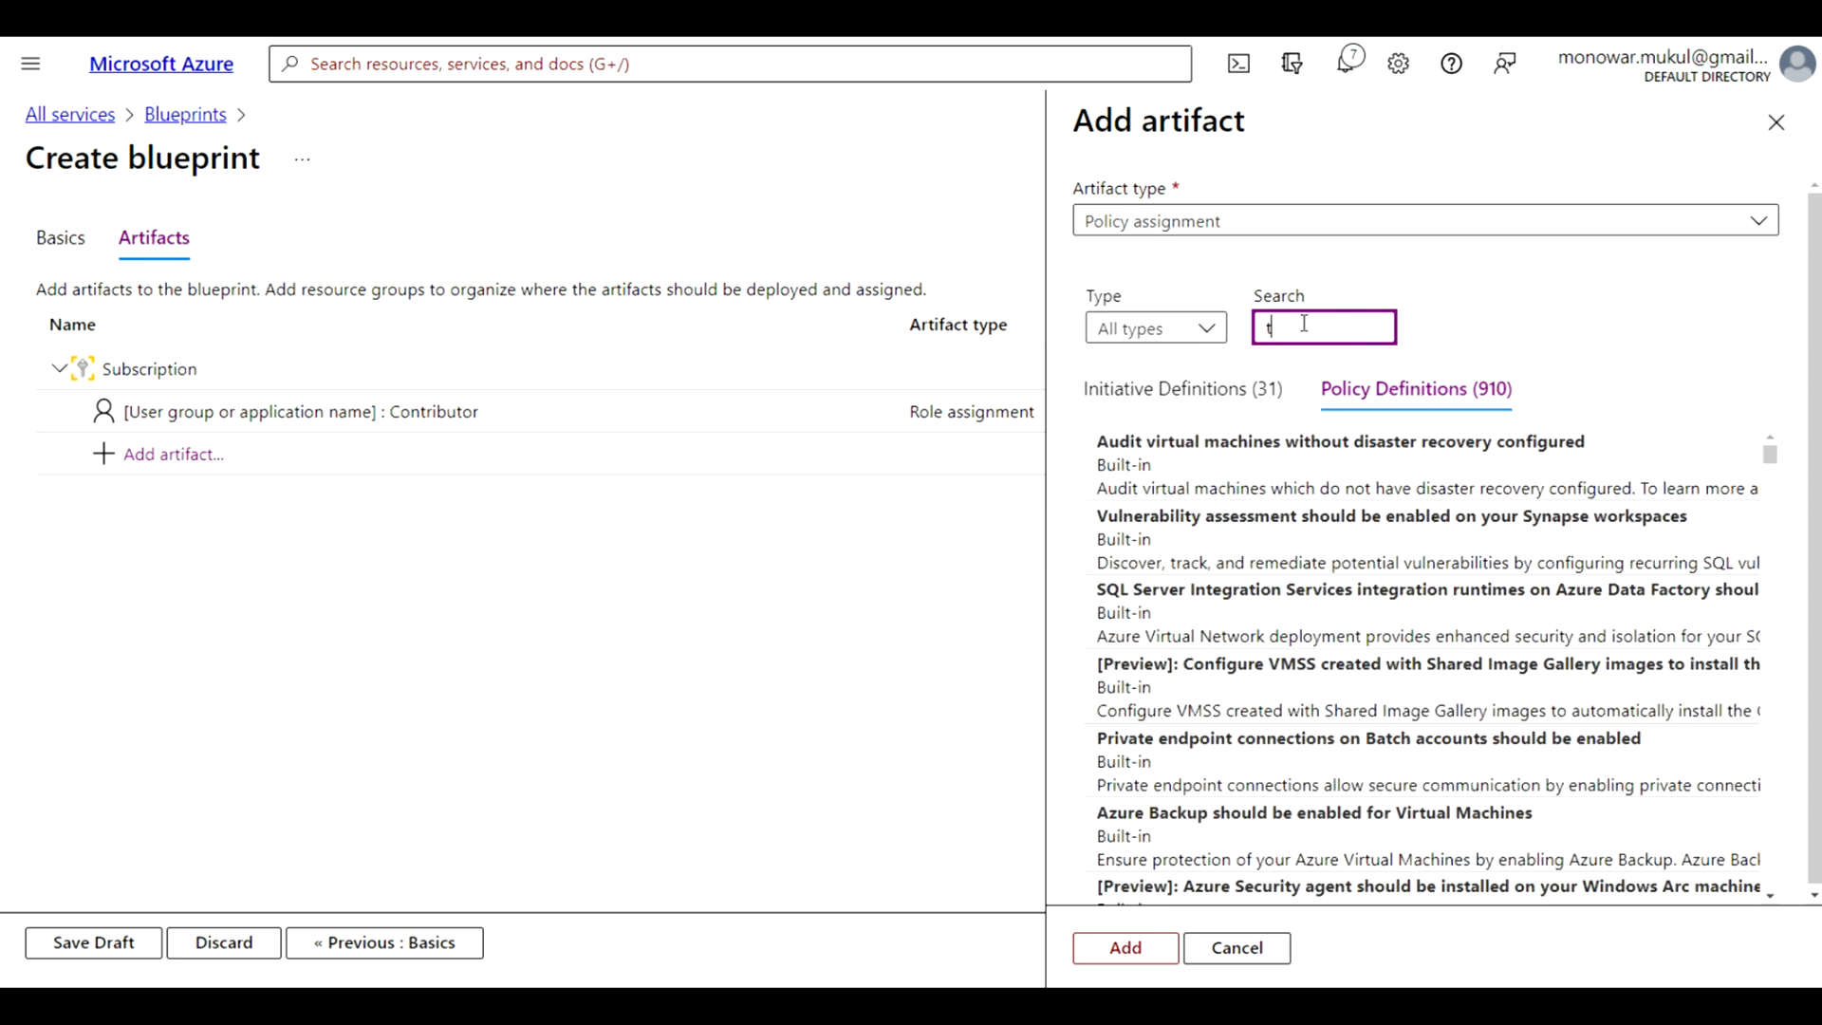
type("ag")
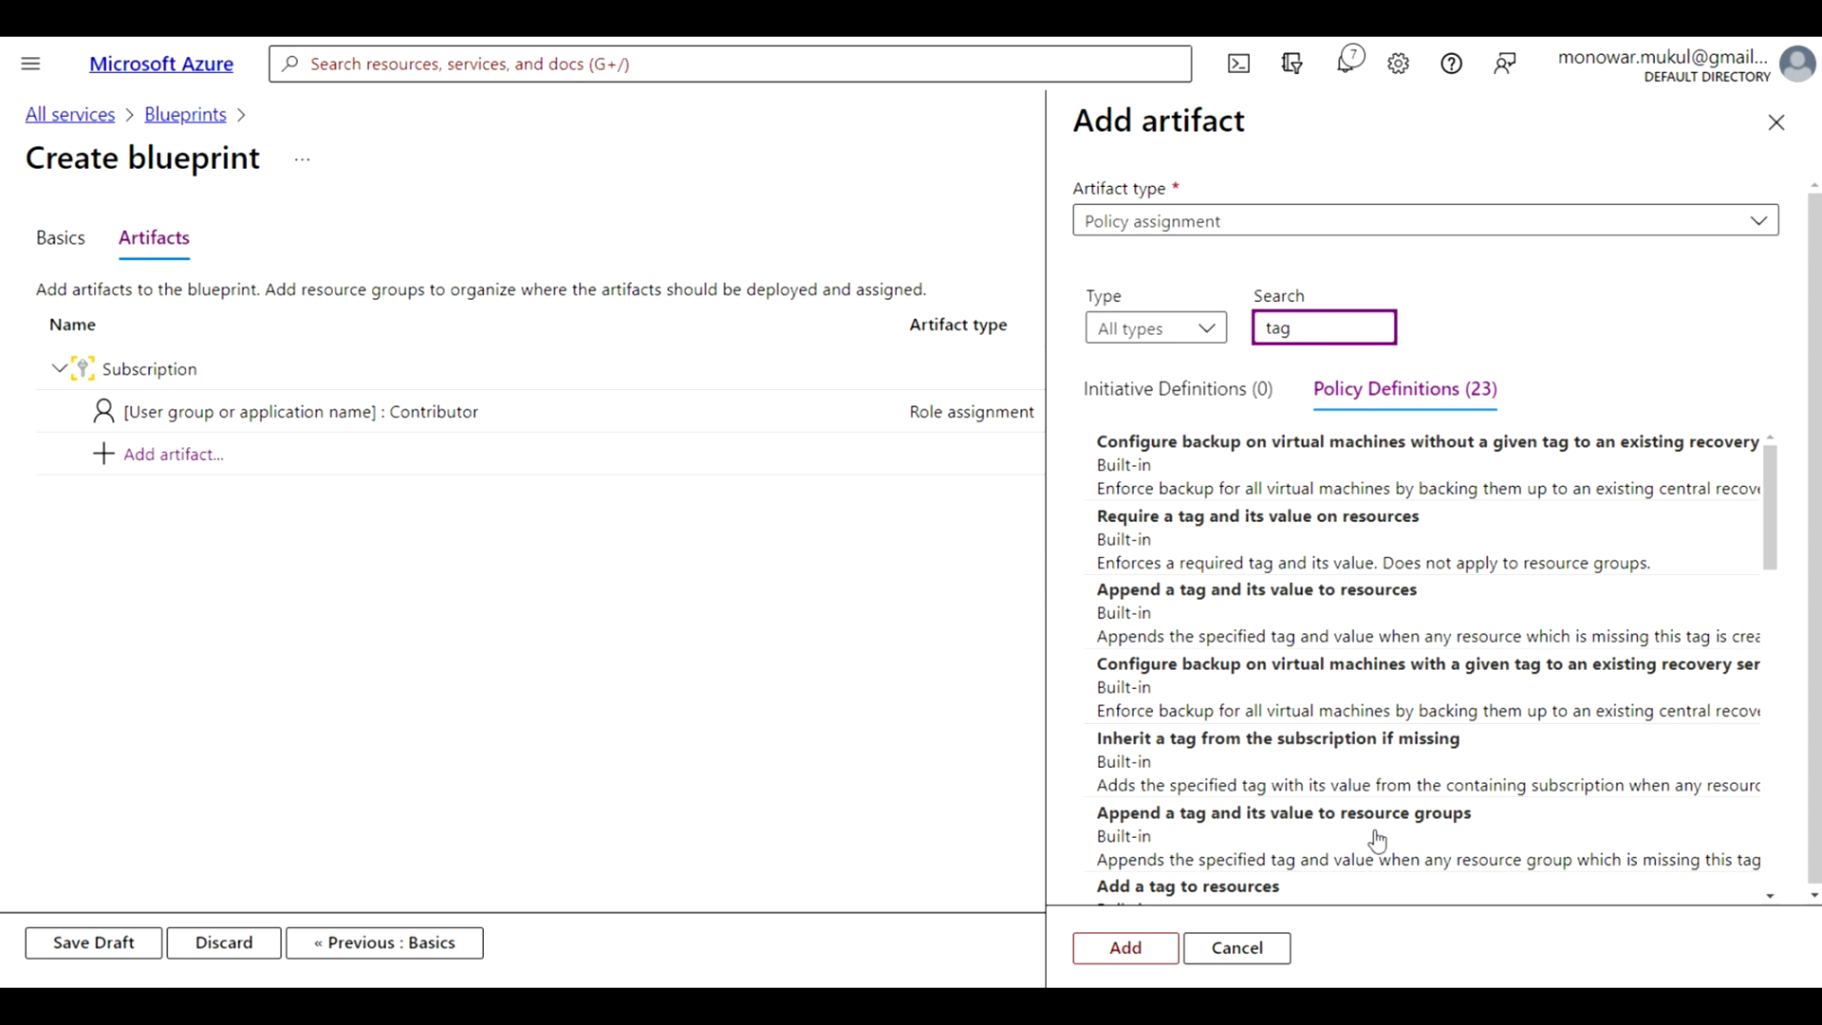
left_click(1300, 845)
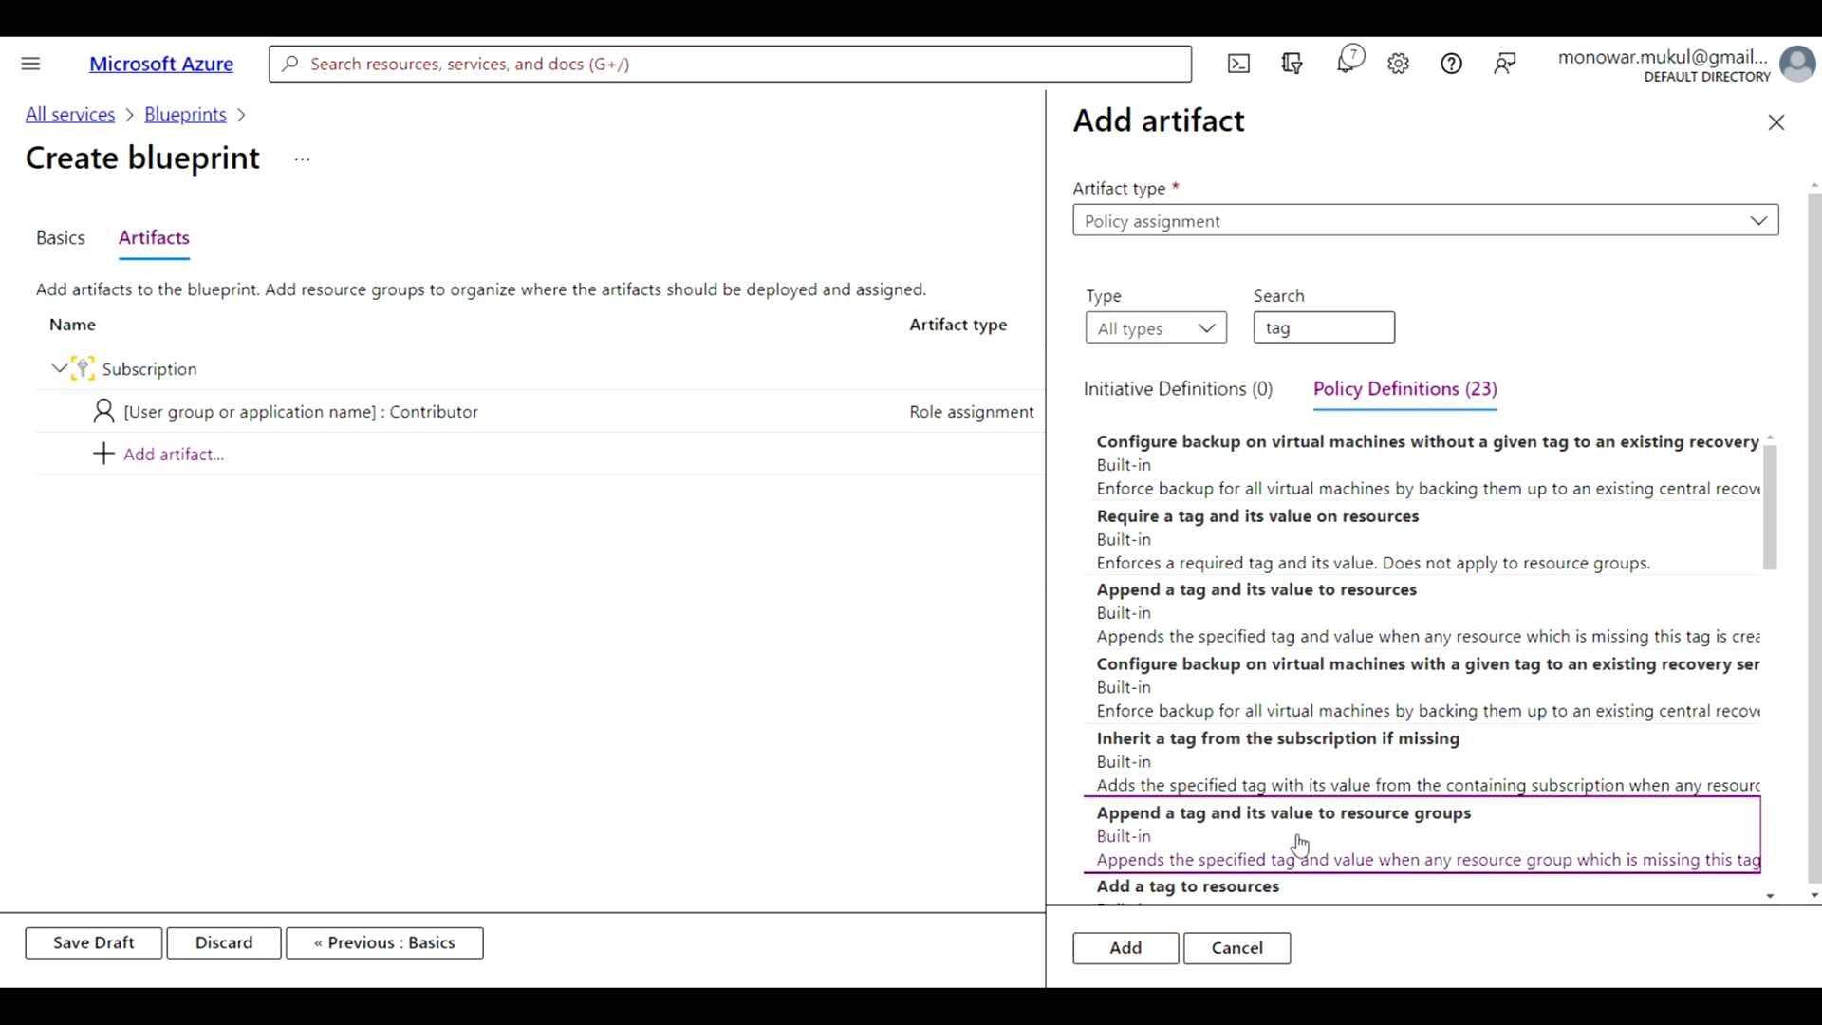
left_click(1126, 947)
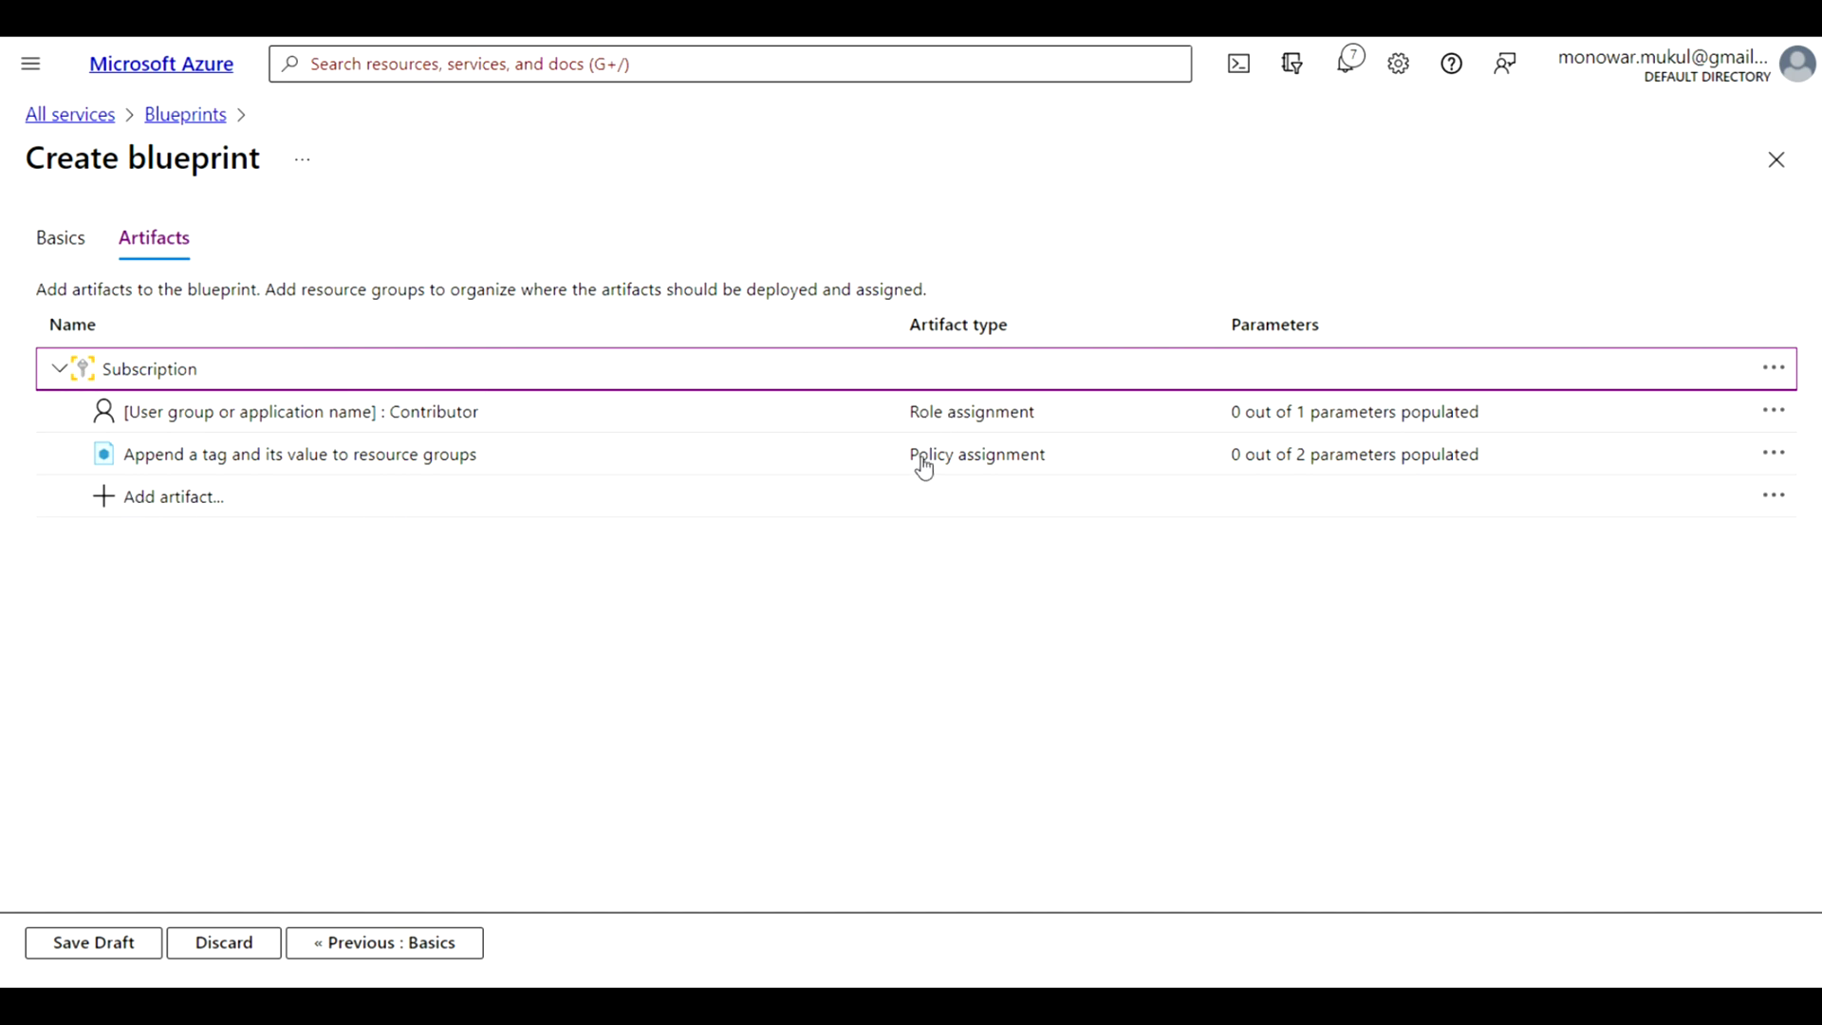
Add a resource group artifact to the subscription, leaving its display name blank and its name and location for specification at assignment
left_click(109, 500)
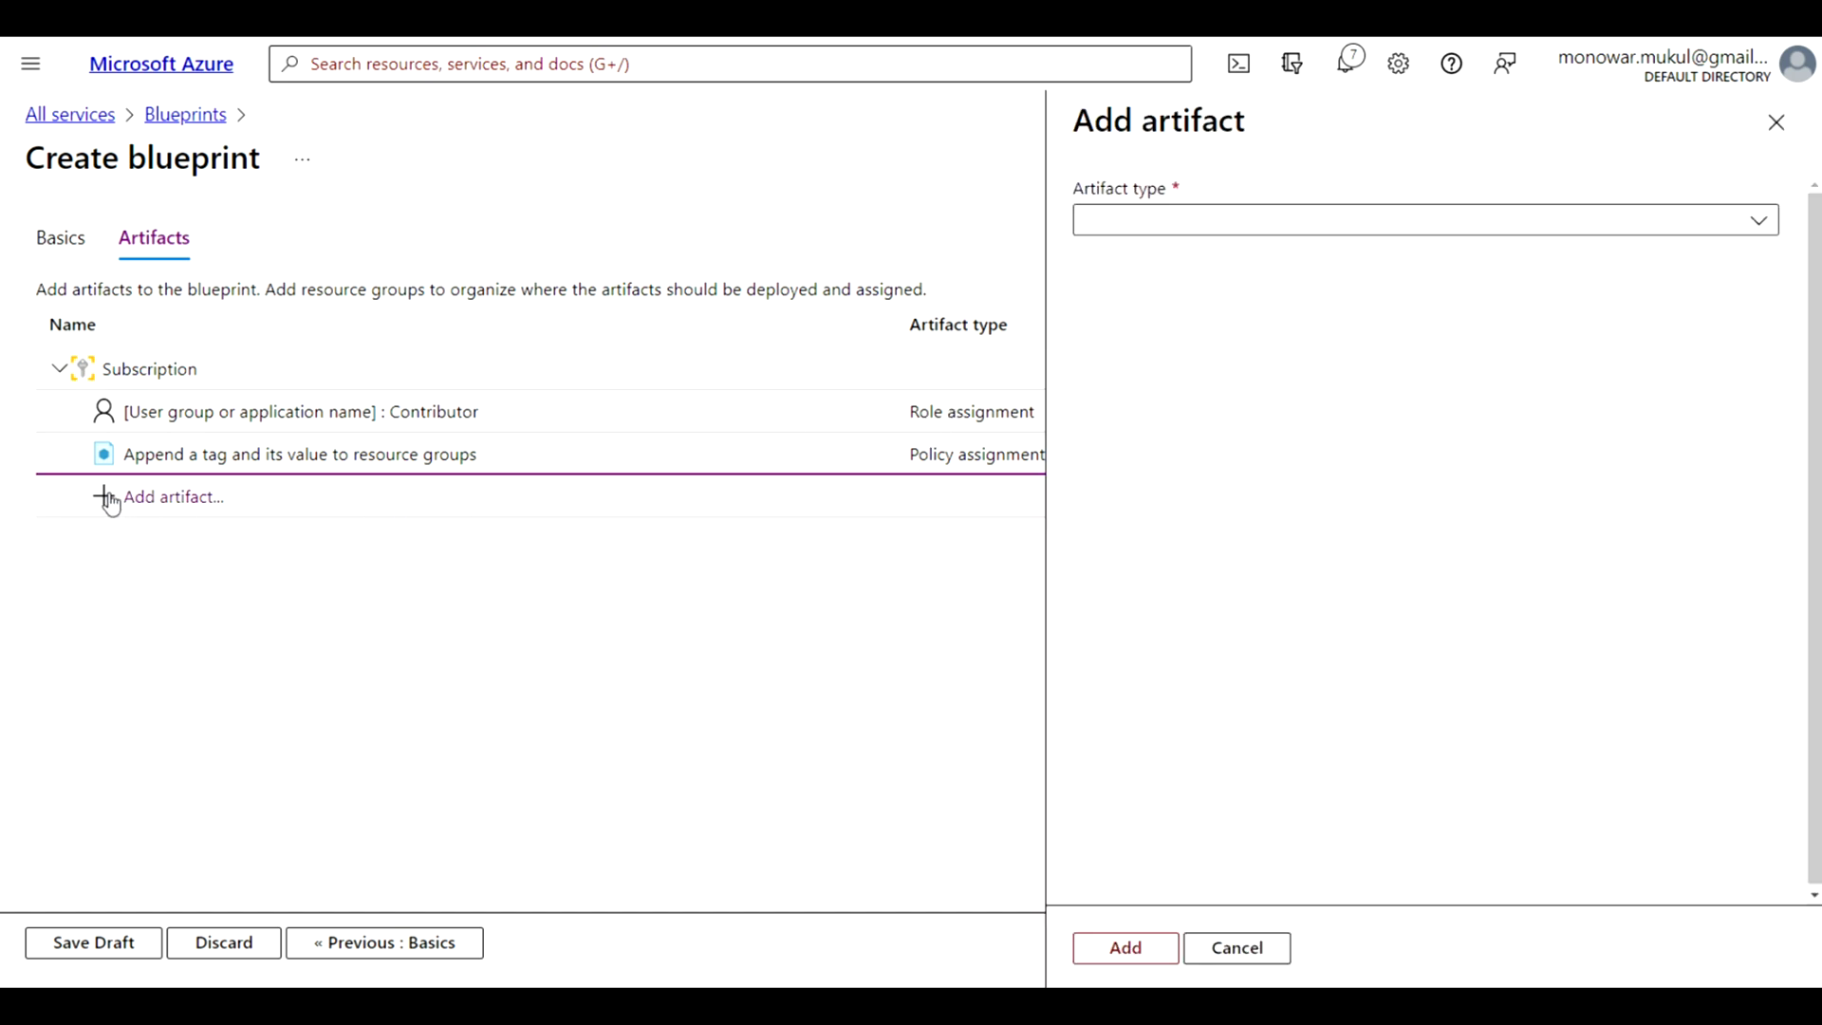
left_click(1759, 221)
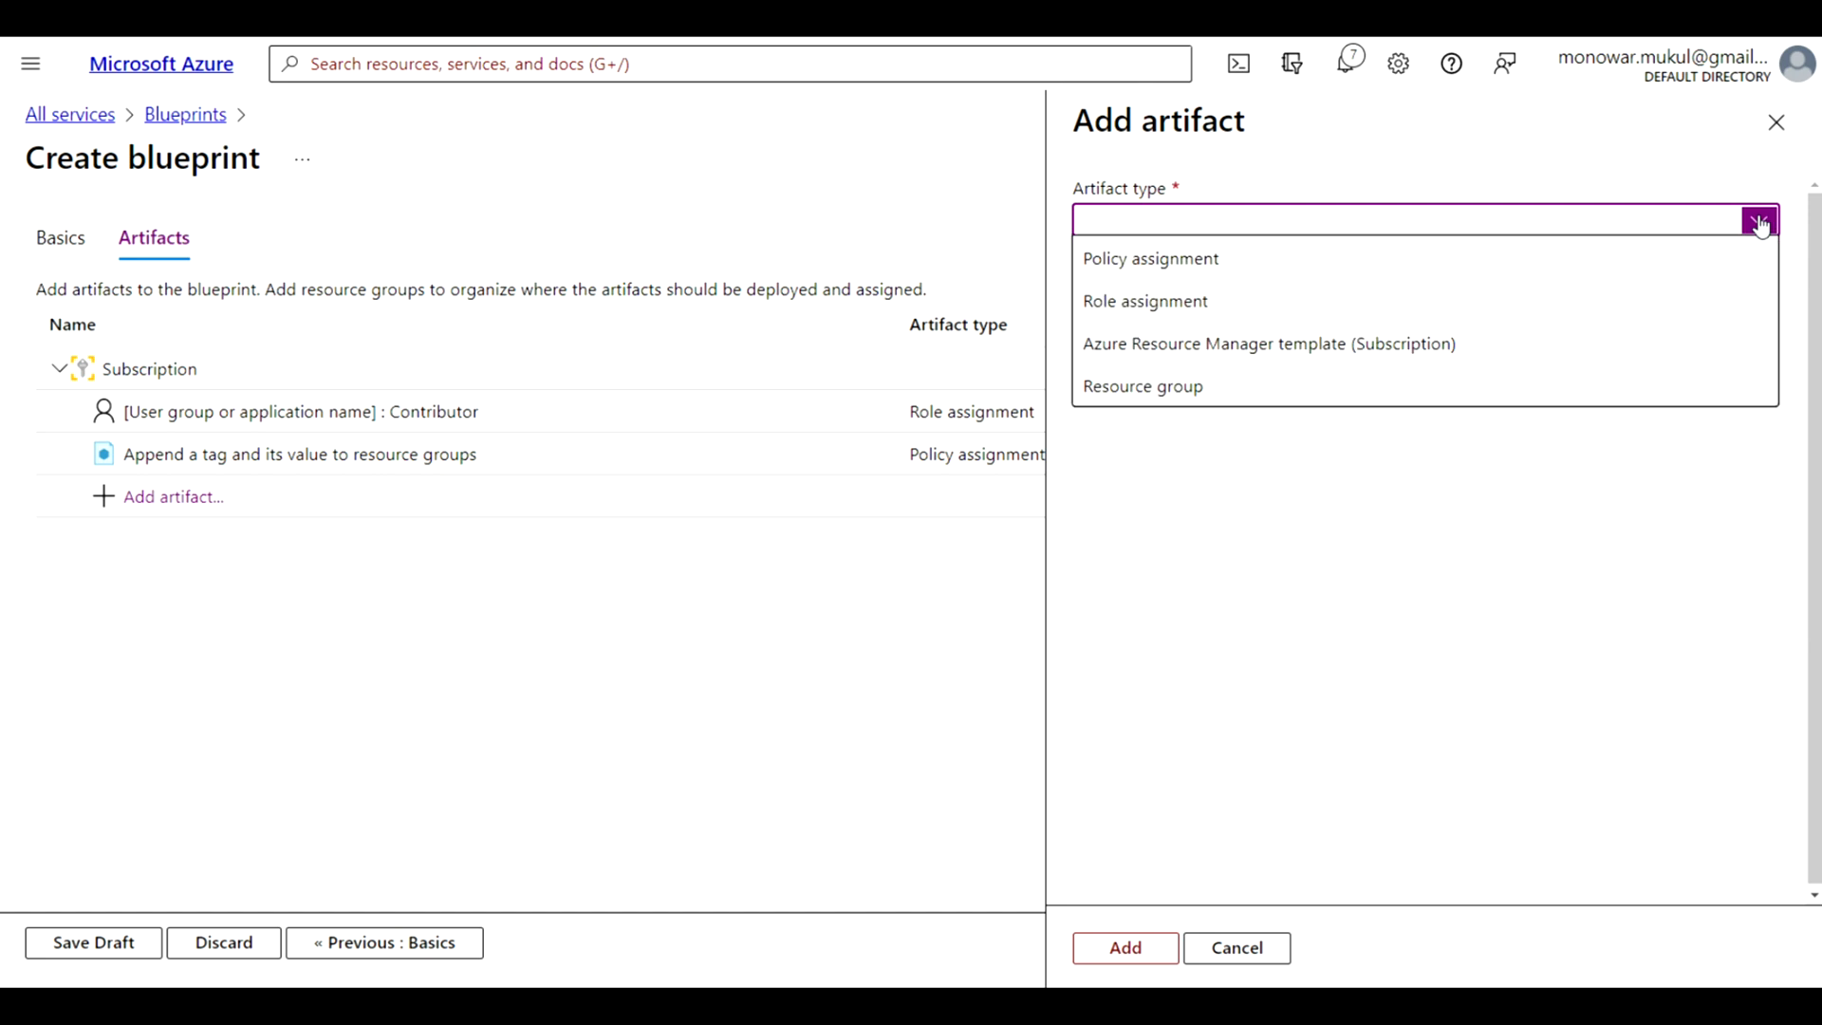
left_click(1223, 392)
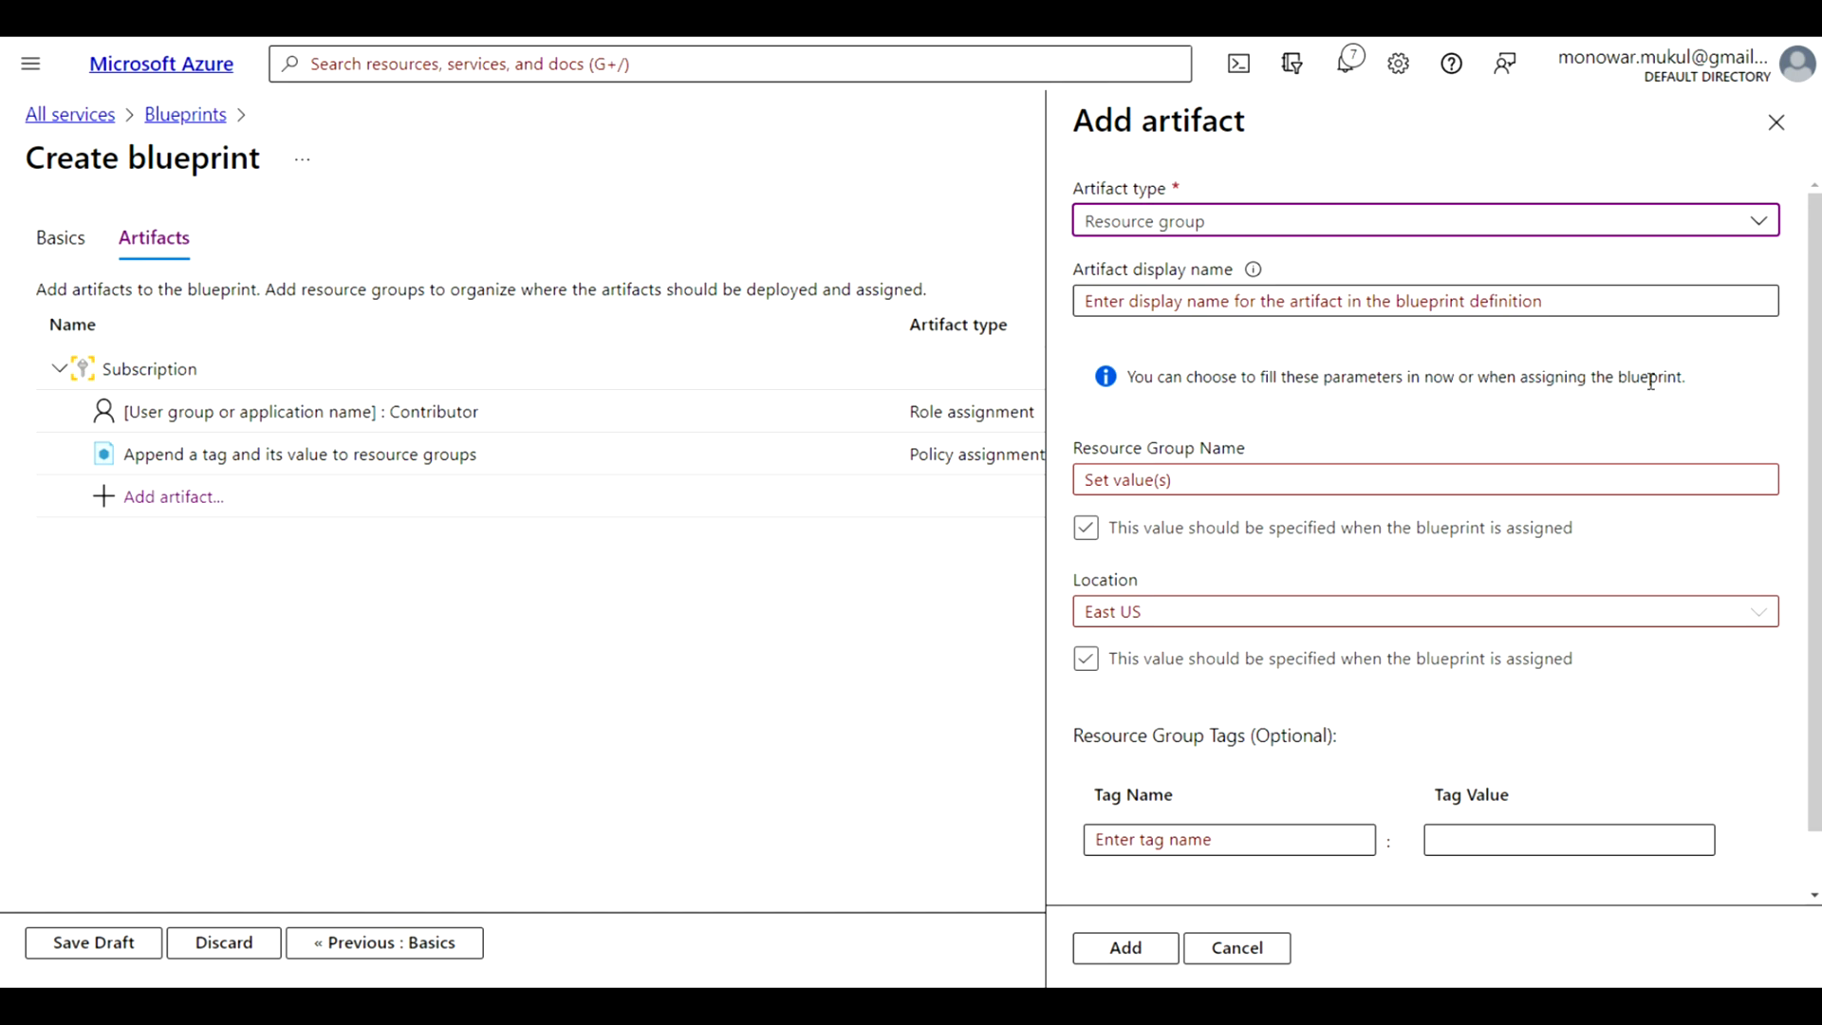
left_click_drag(1698, 377, 1479, 378)
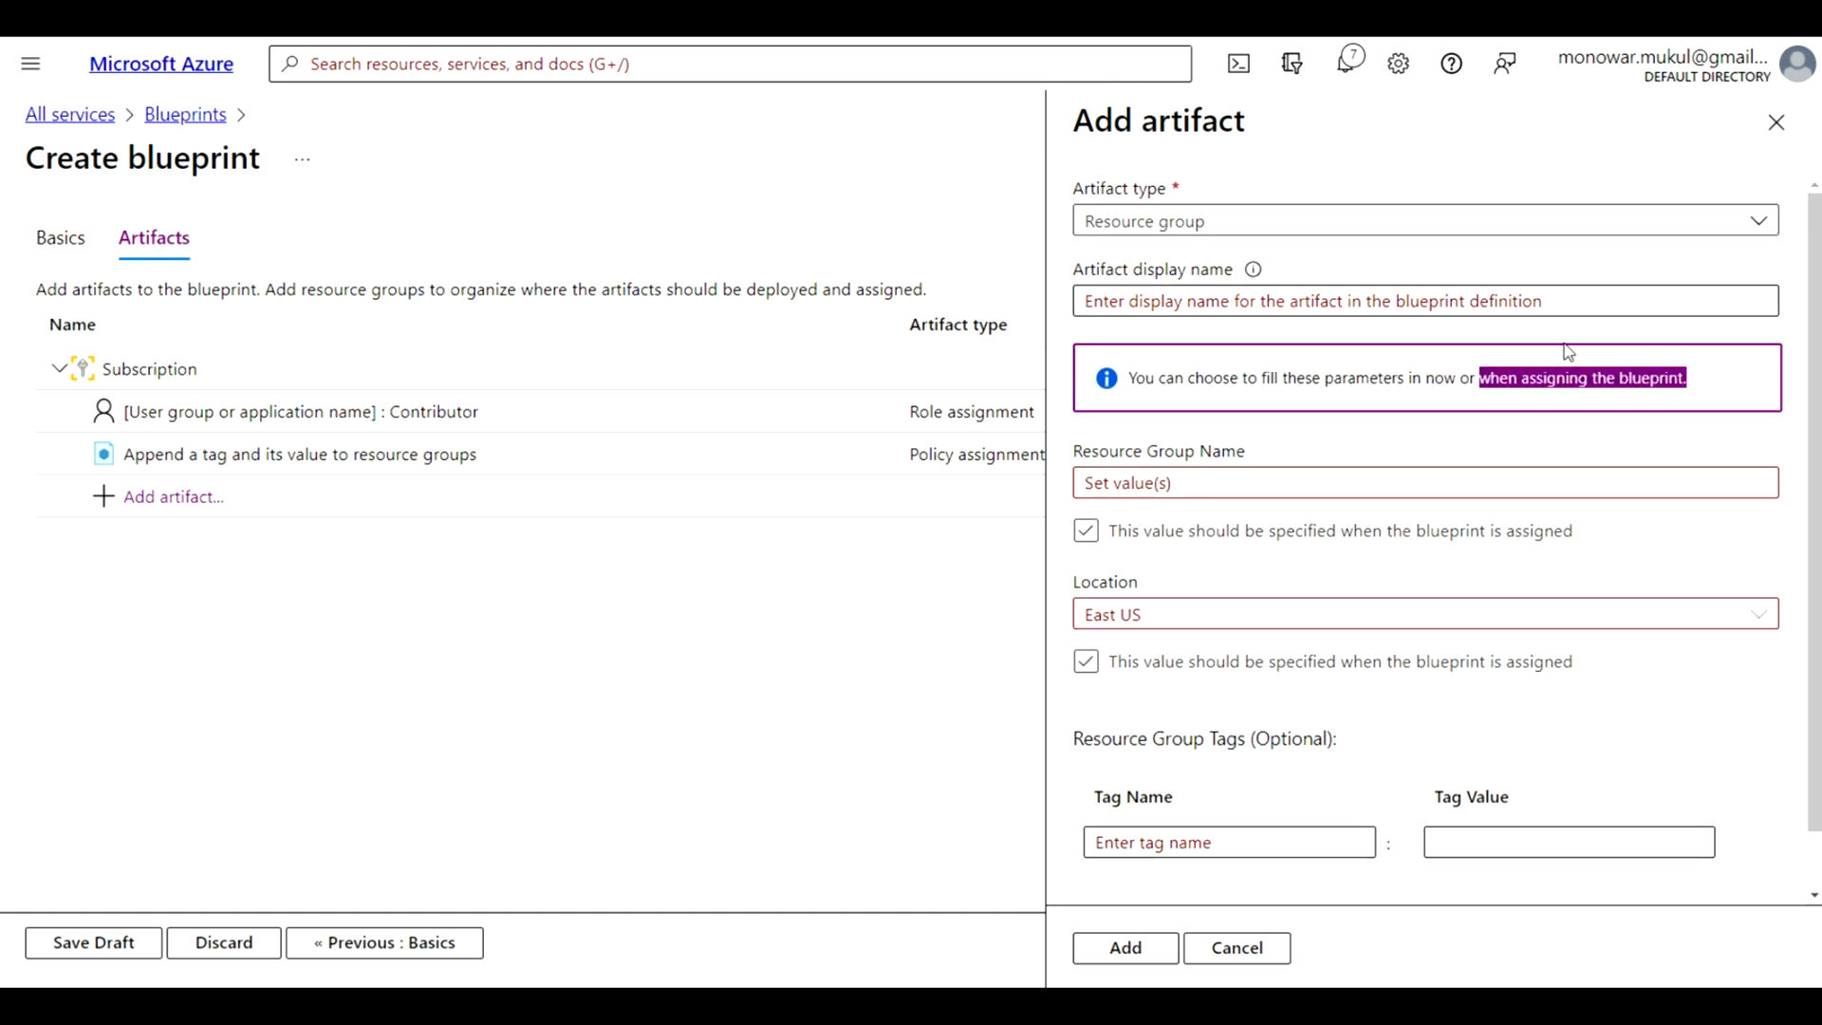
left_click(1738, 434)
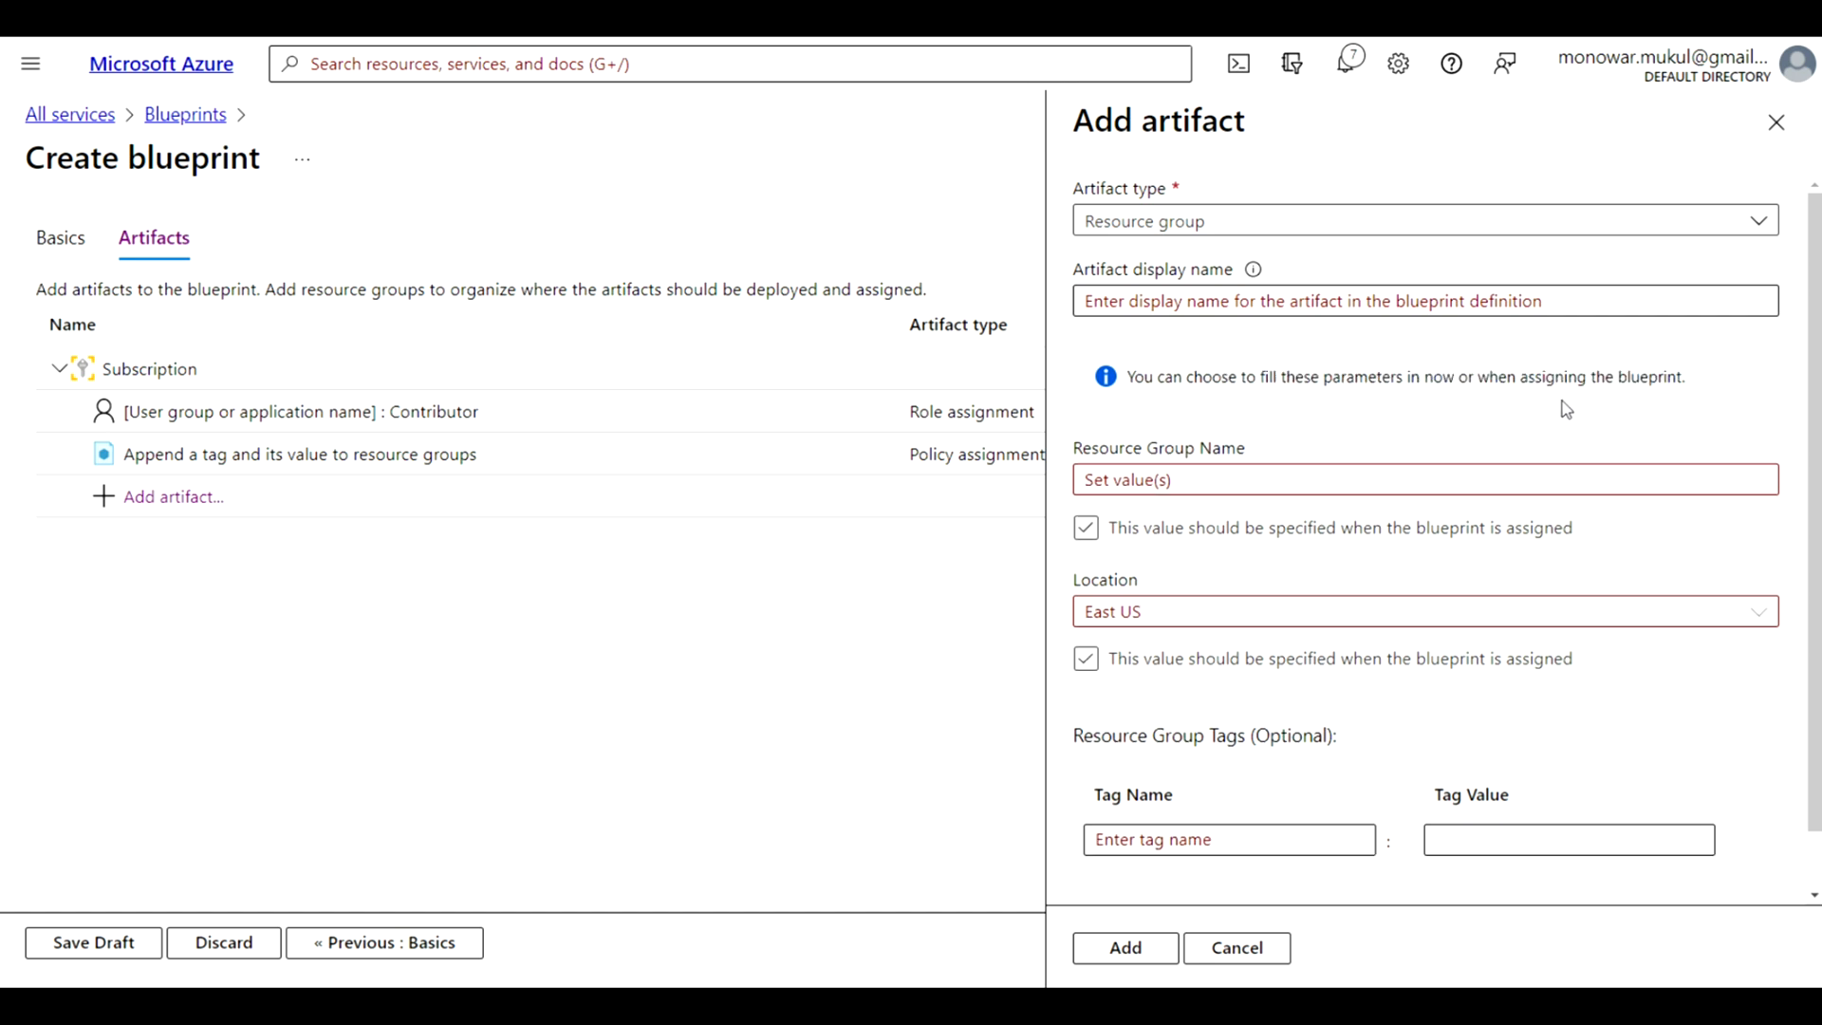
left_click(1441, 299)
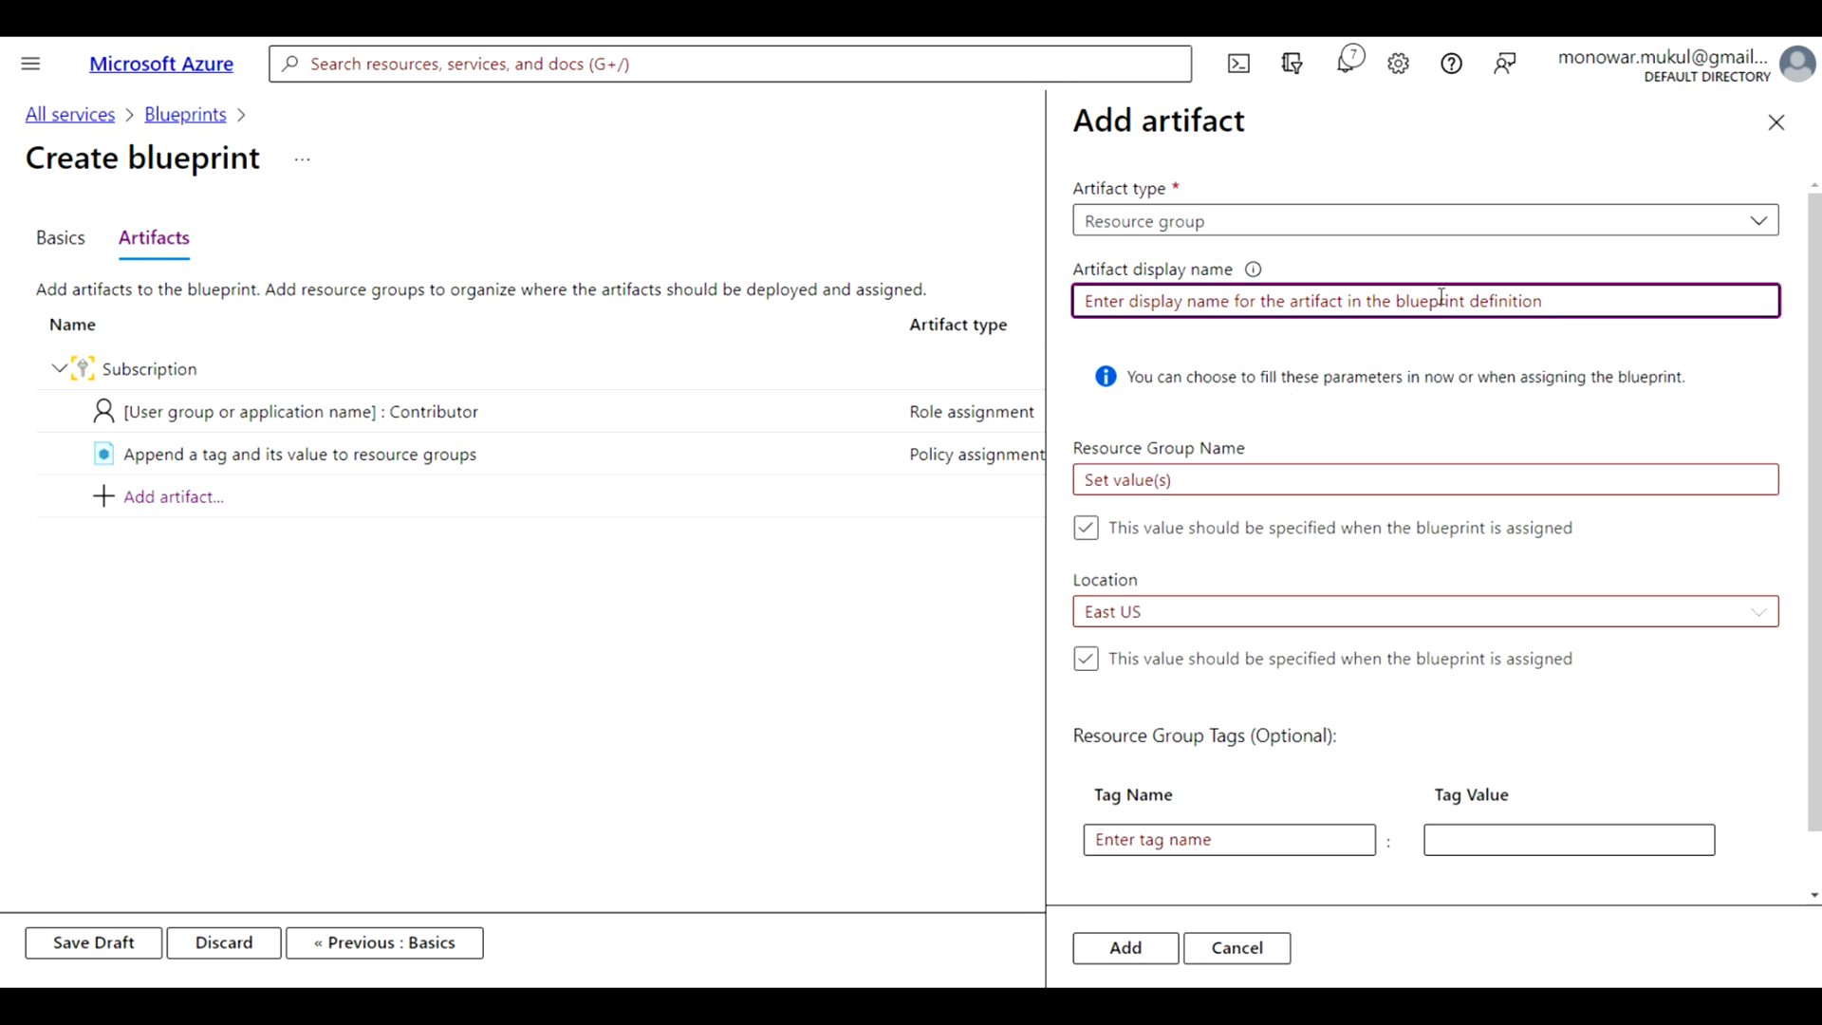
left_click(1299, 410)
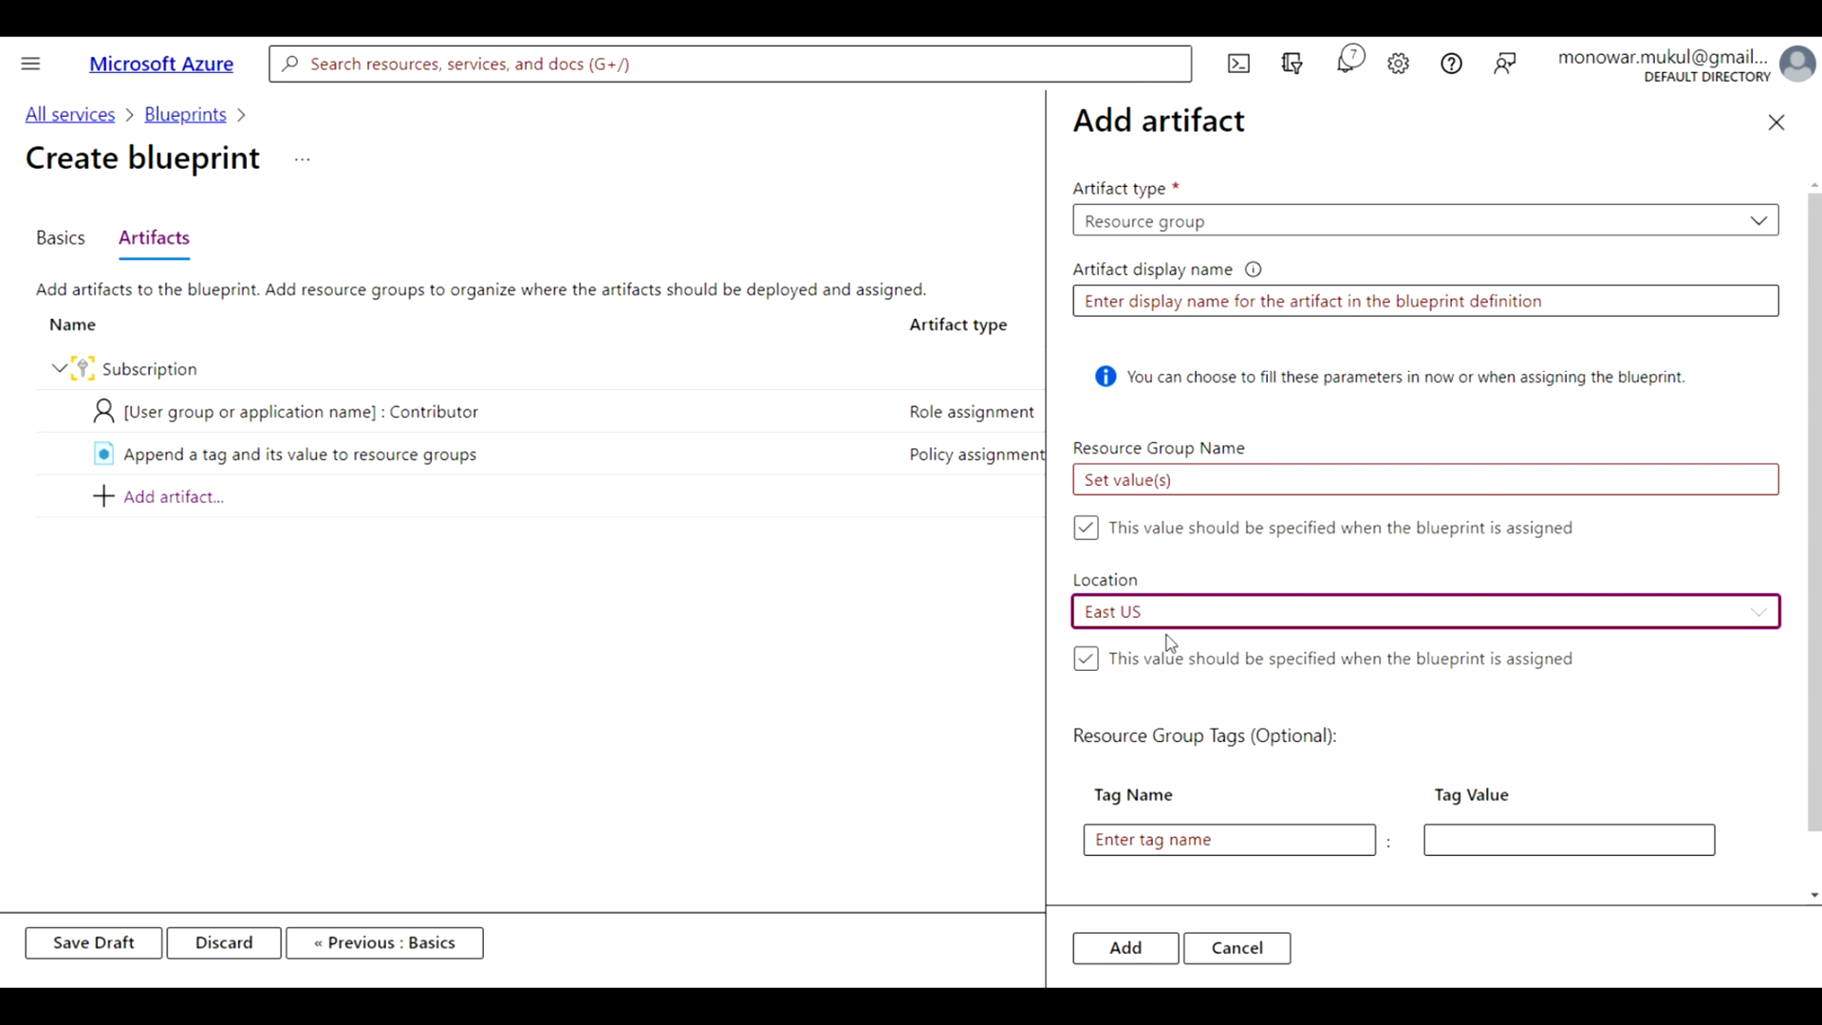
left_click(1162, 484)
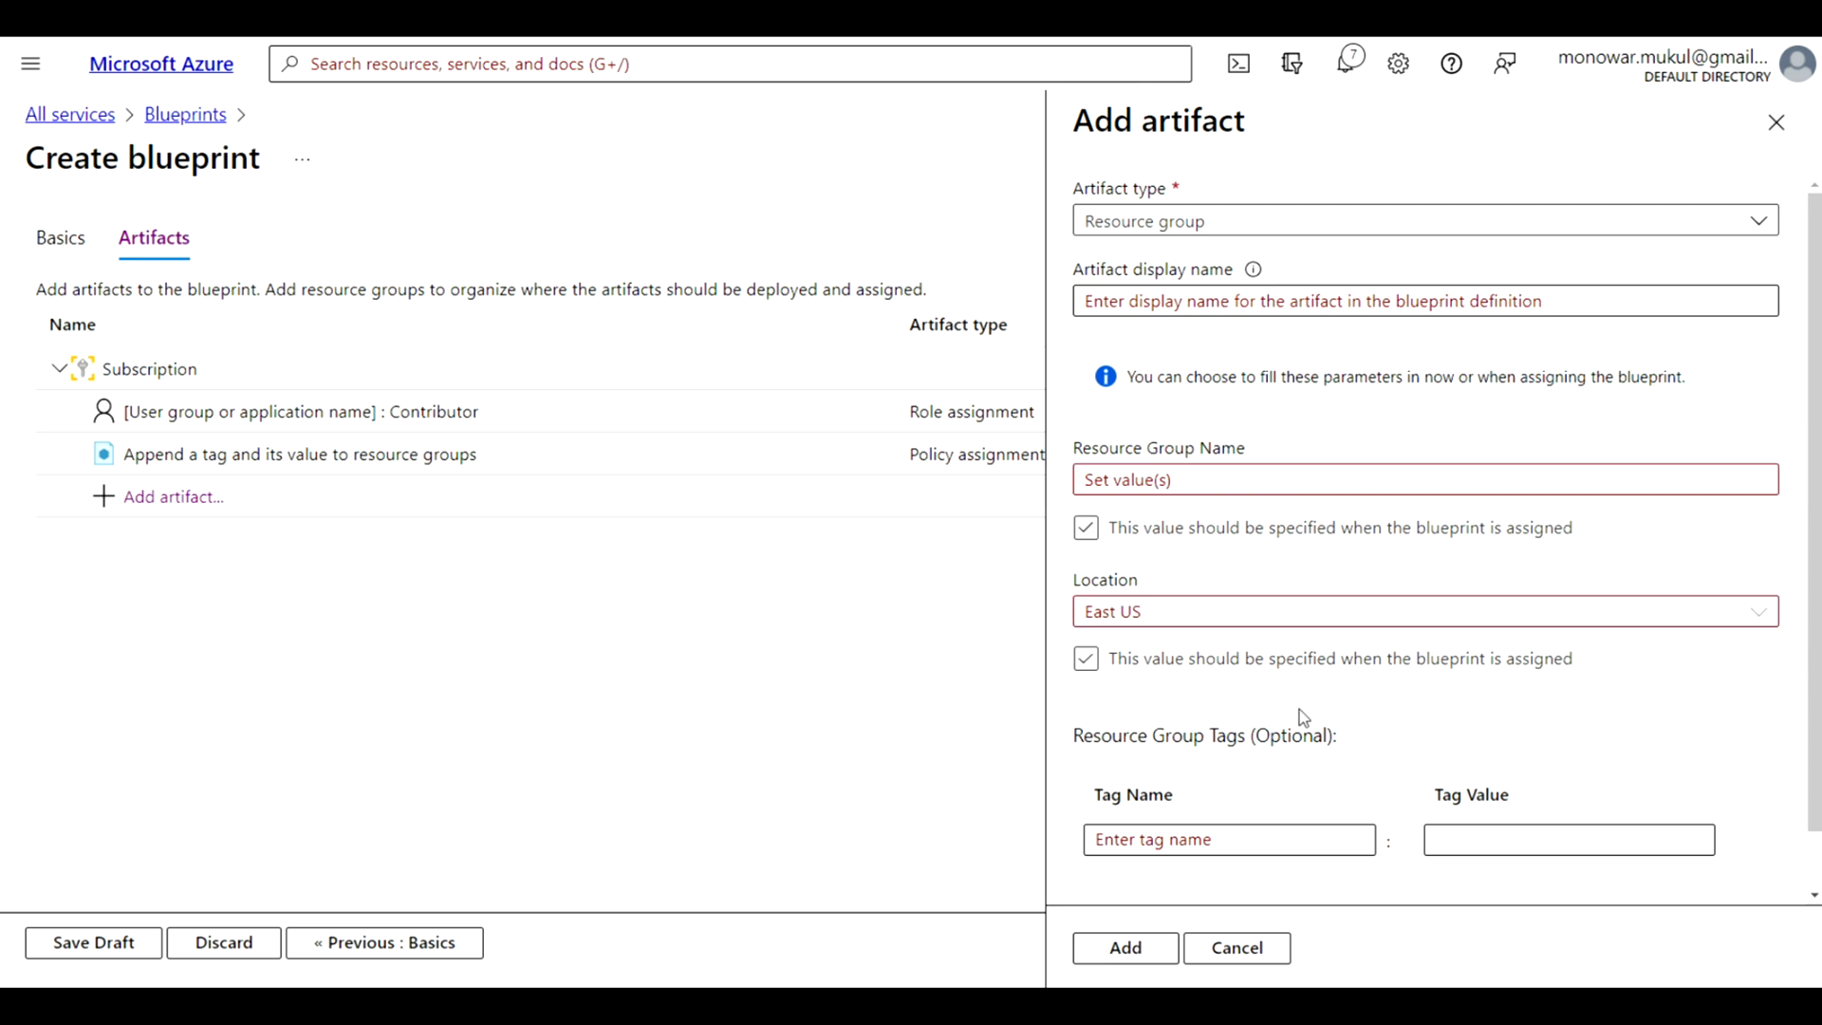
left_click(1127, 952)
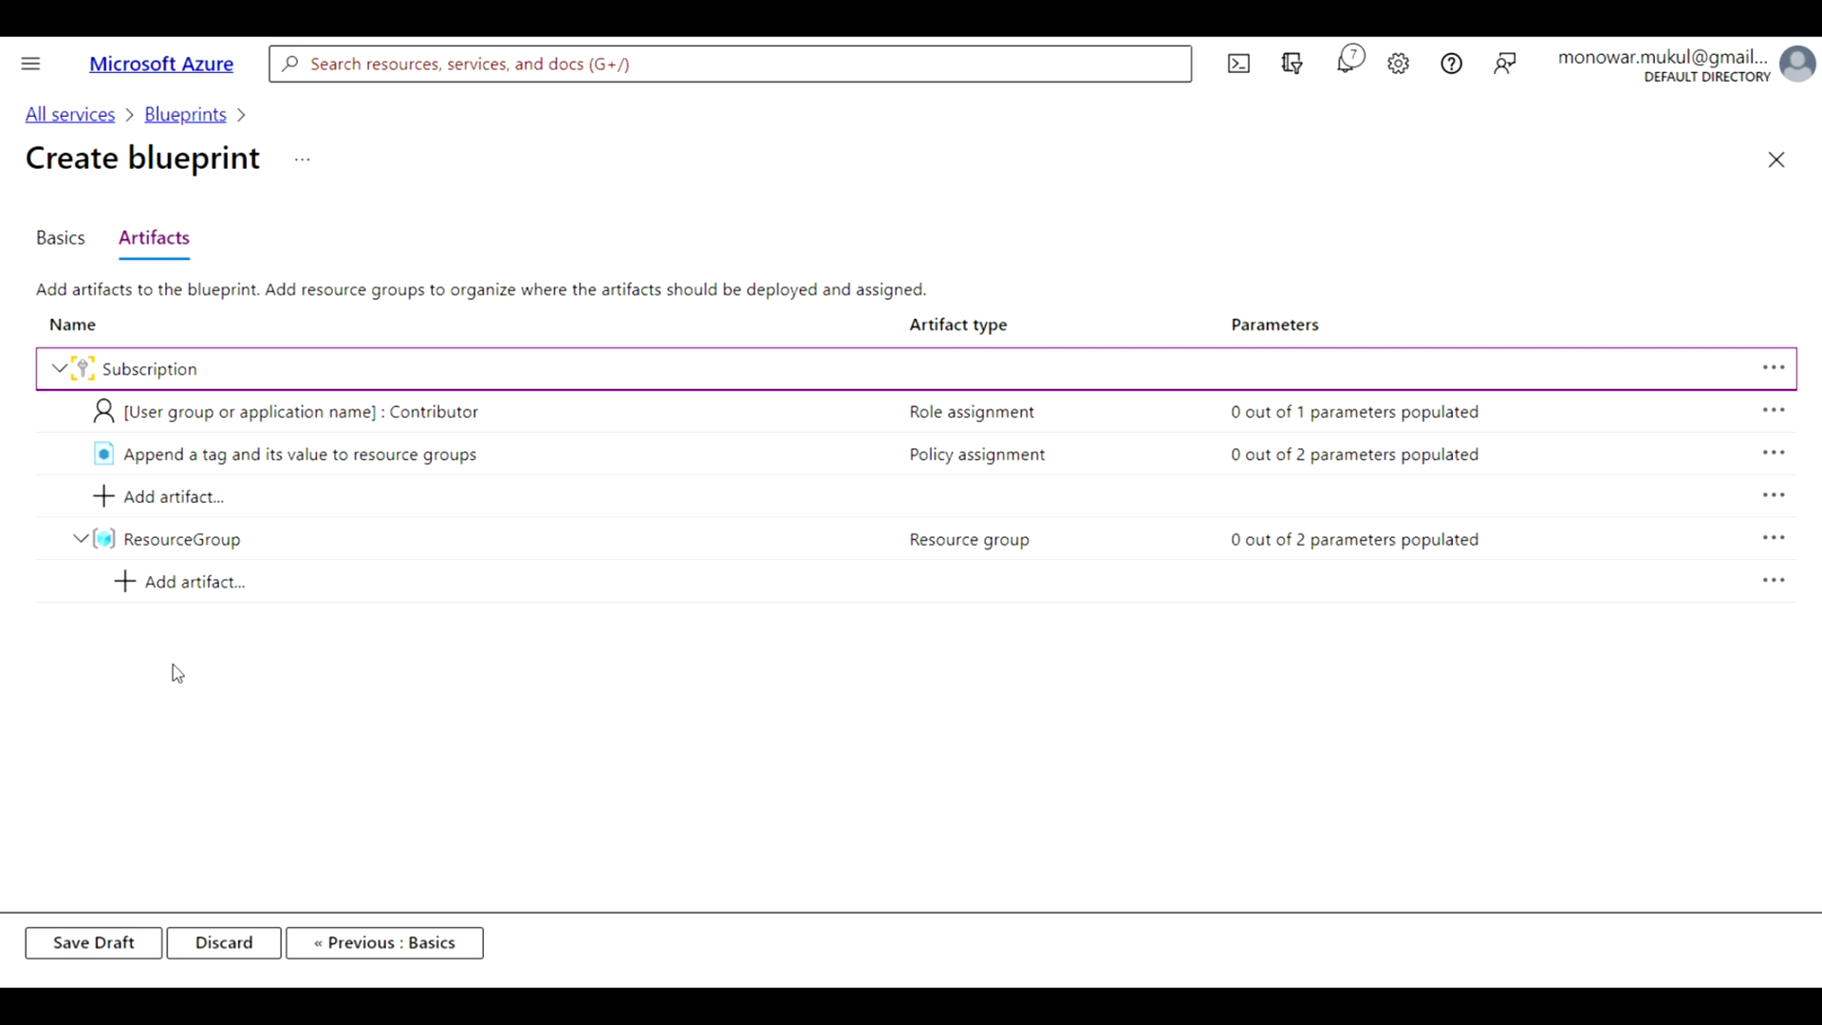
Start an Azure Resource Manager template artifact under ResourceGroup and replace its empty template with the storage account JSON copied from the Blueprints documentation
left_click(129, 591)
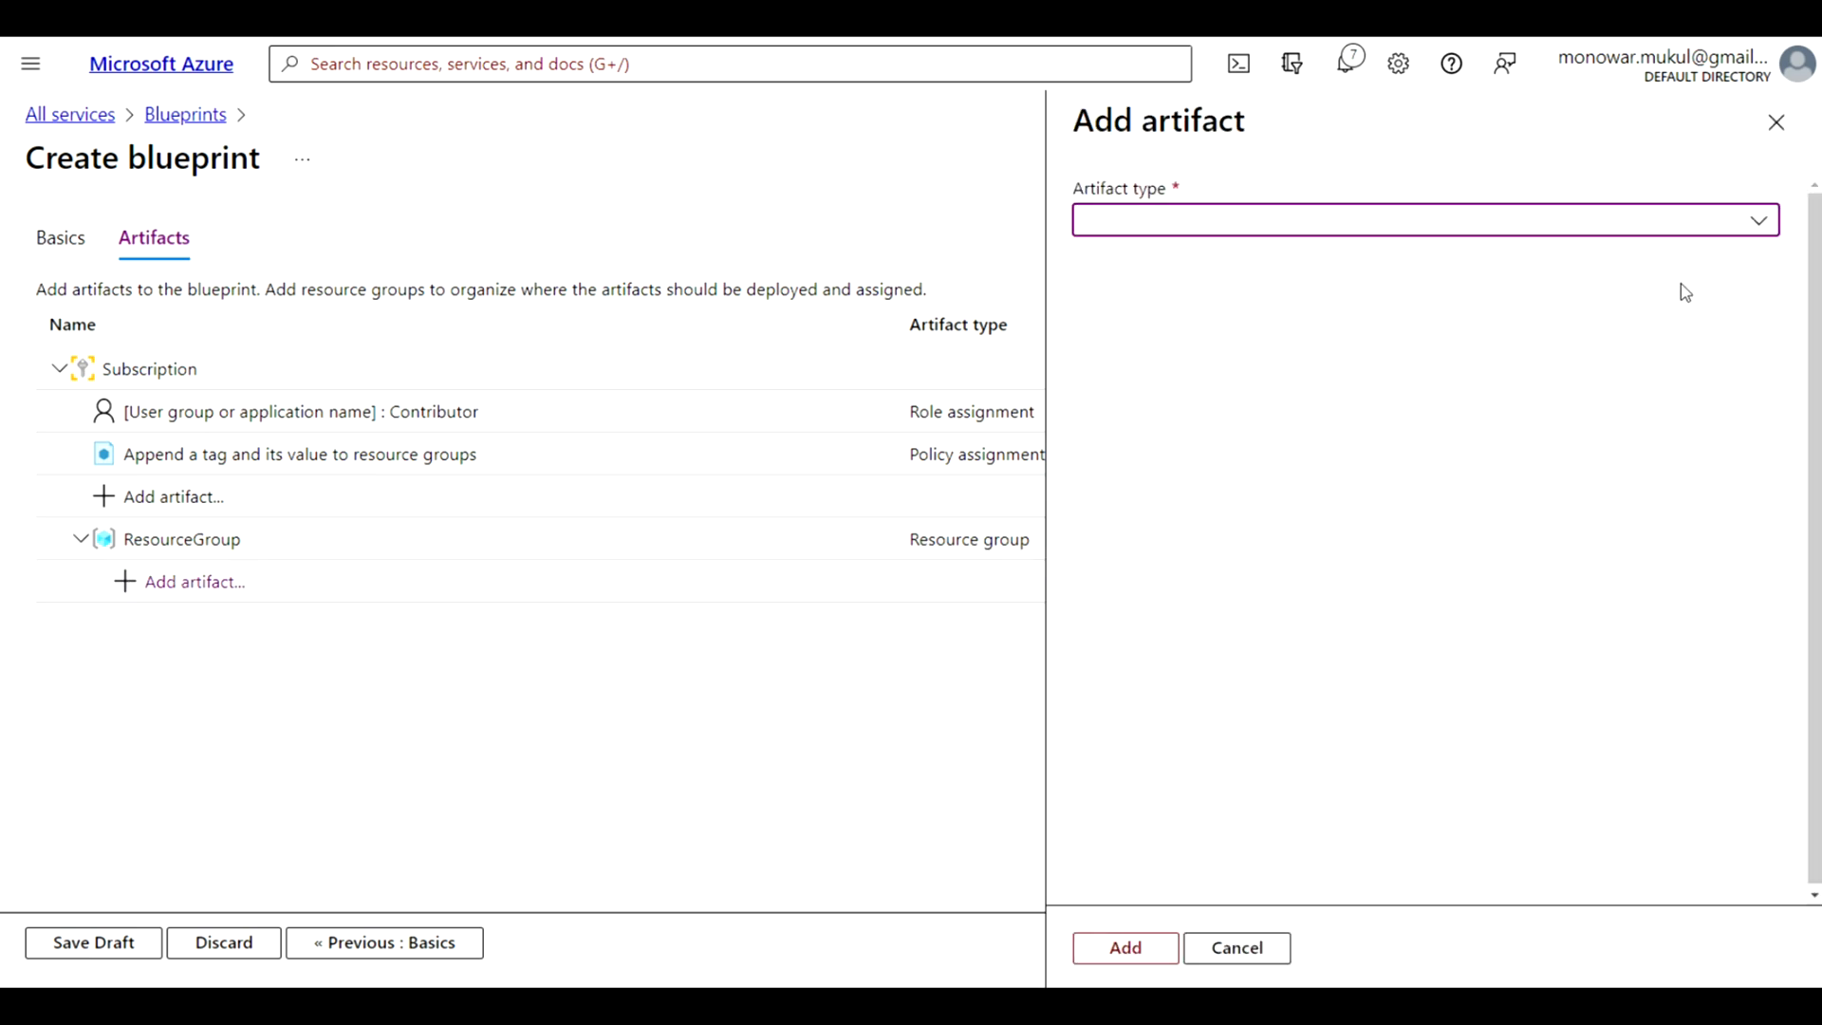
left_click(1759, 224)
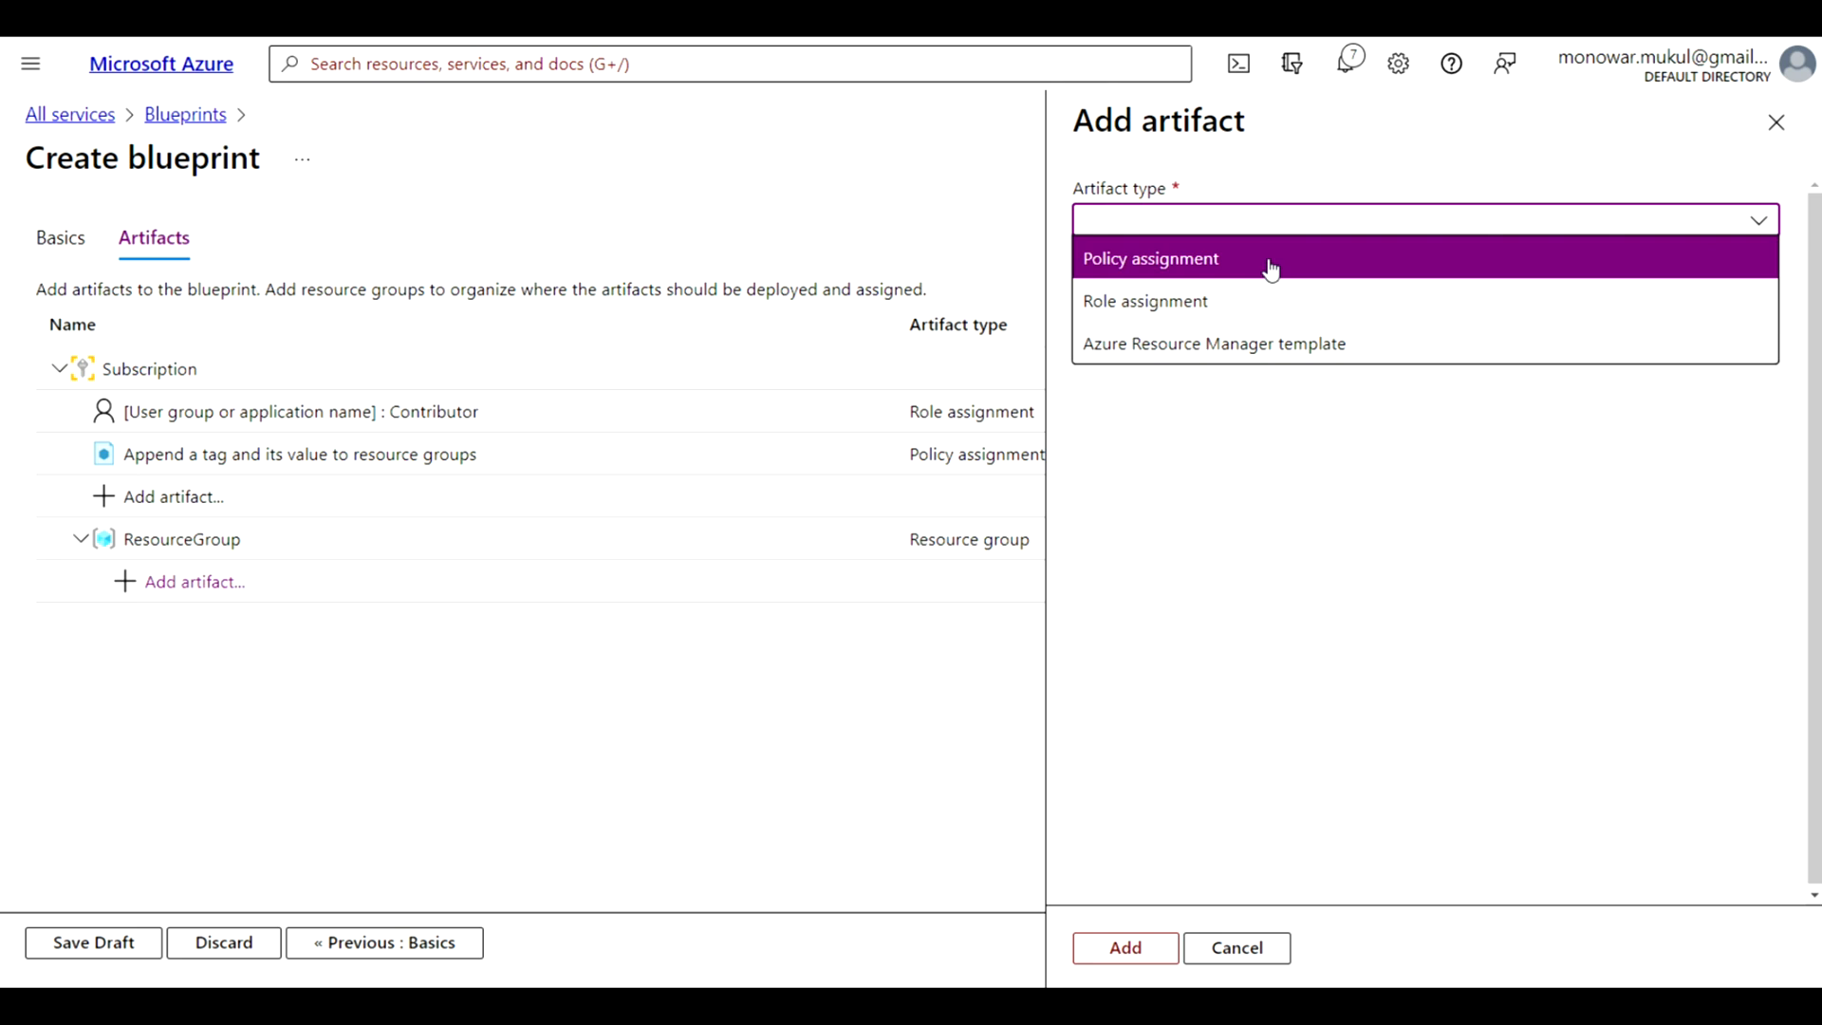
left_click(1242, 359)
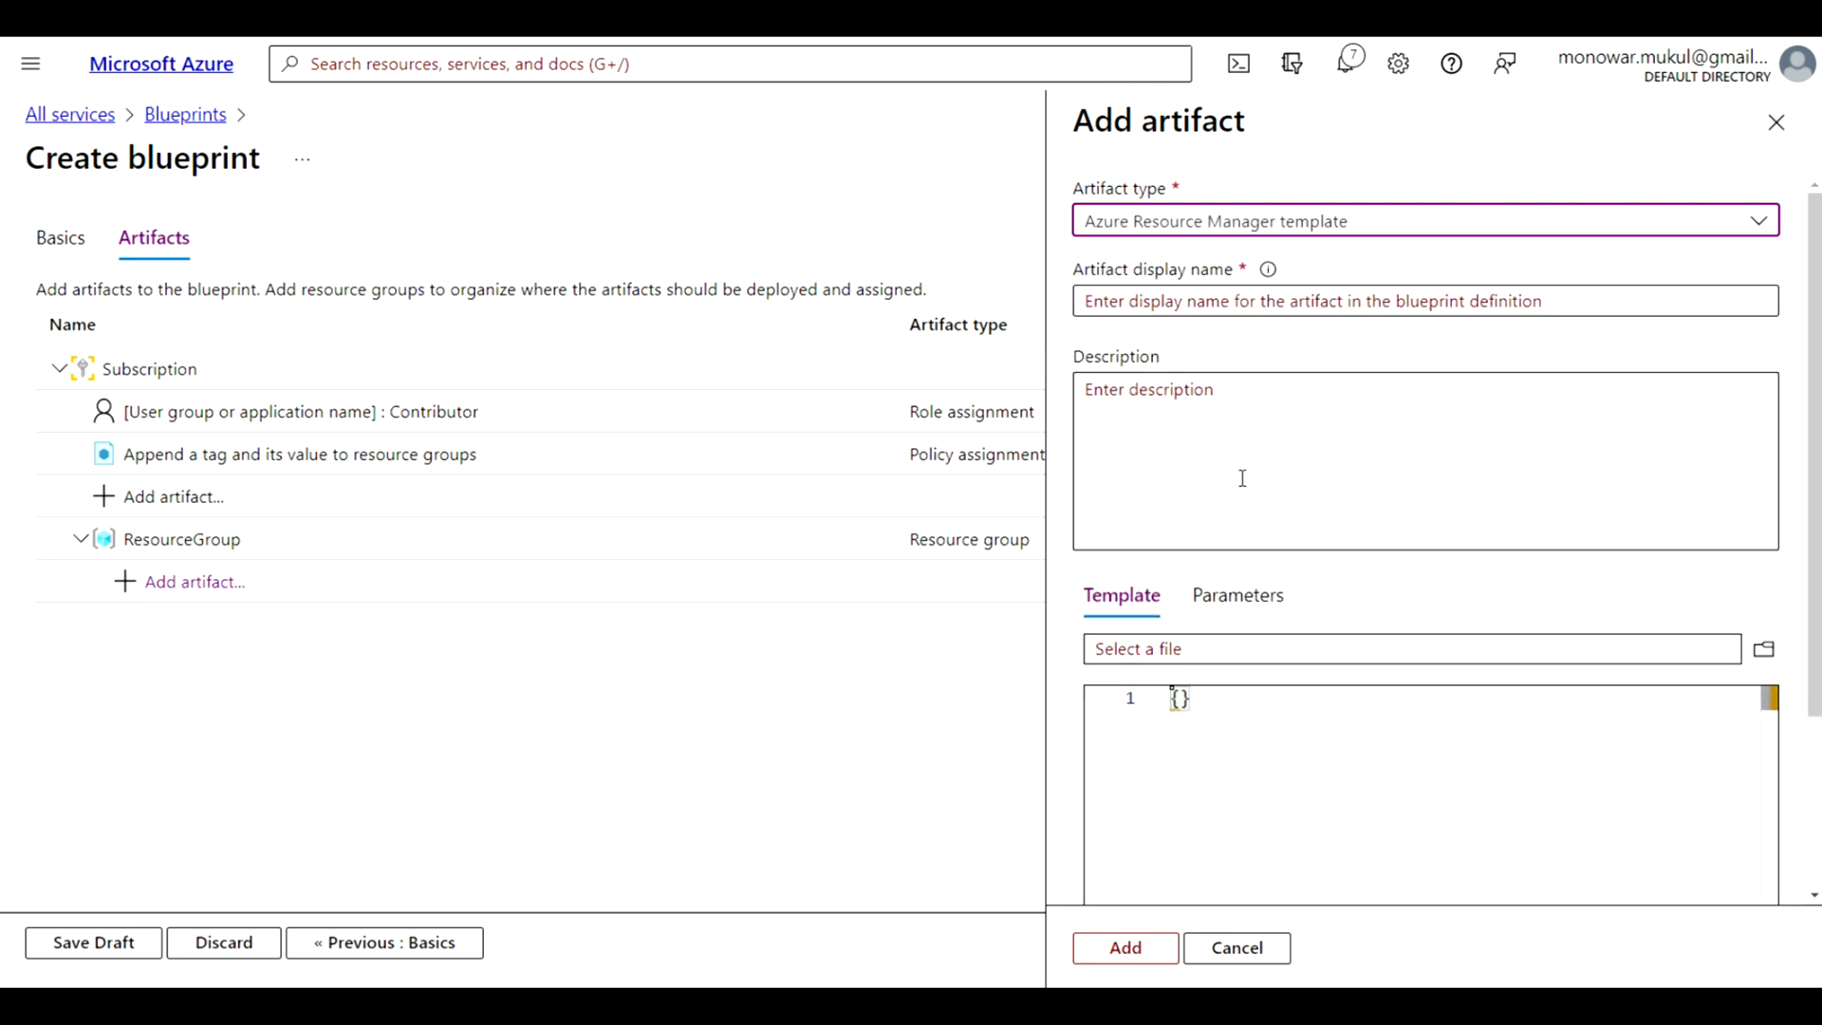
left_click(1169, 305)
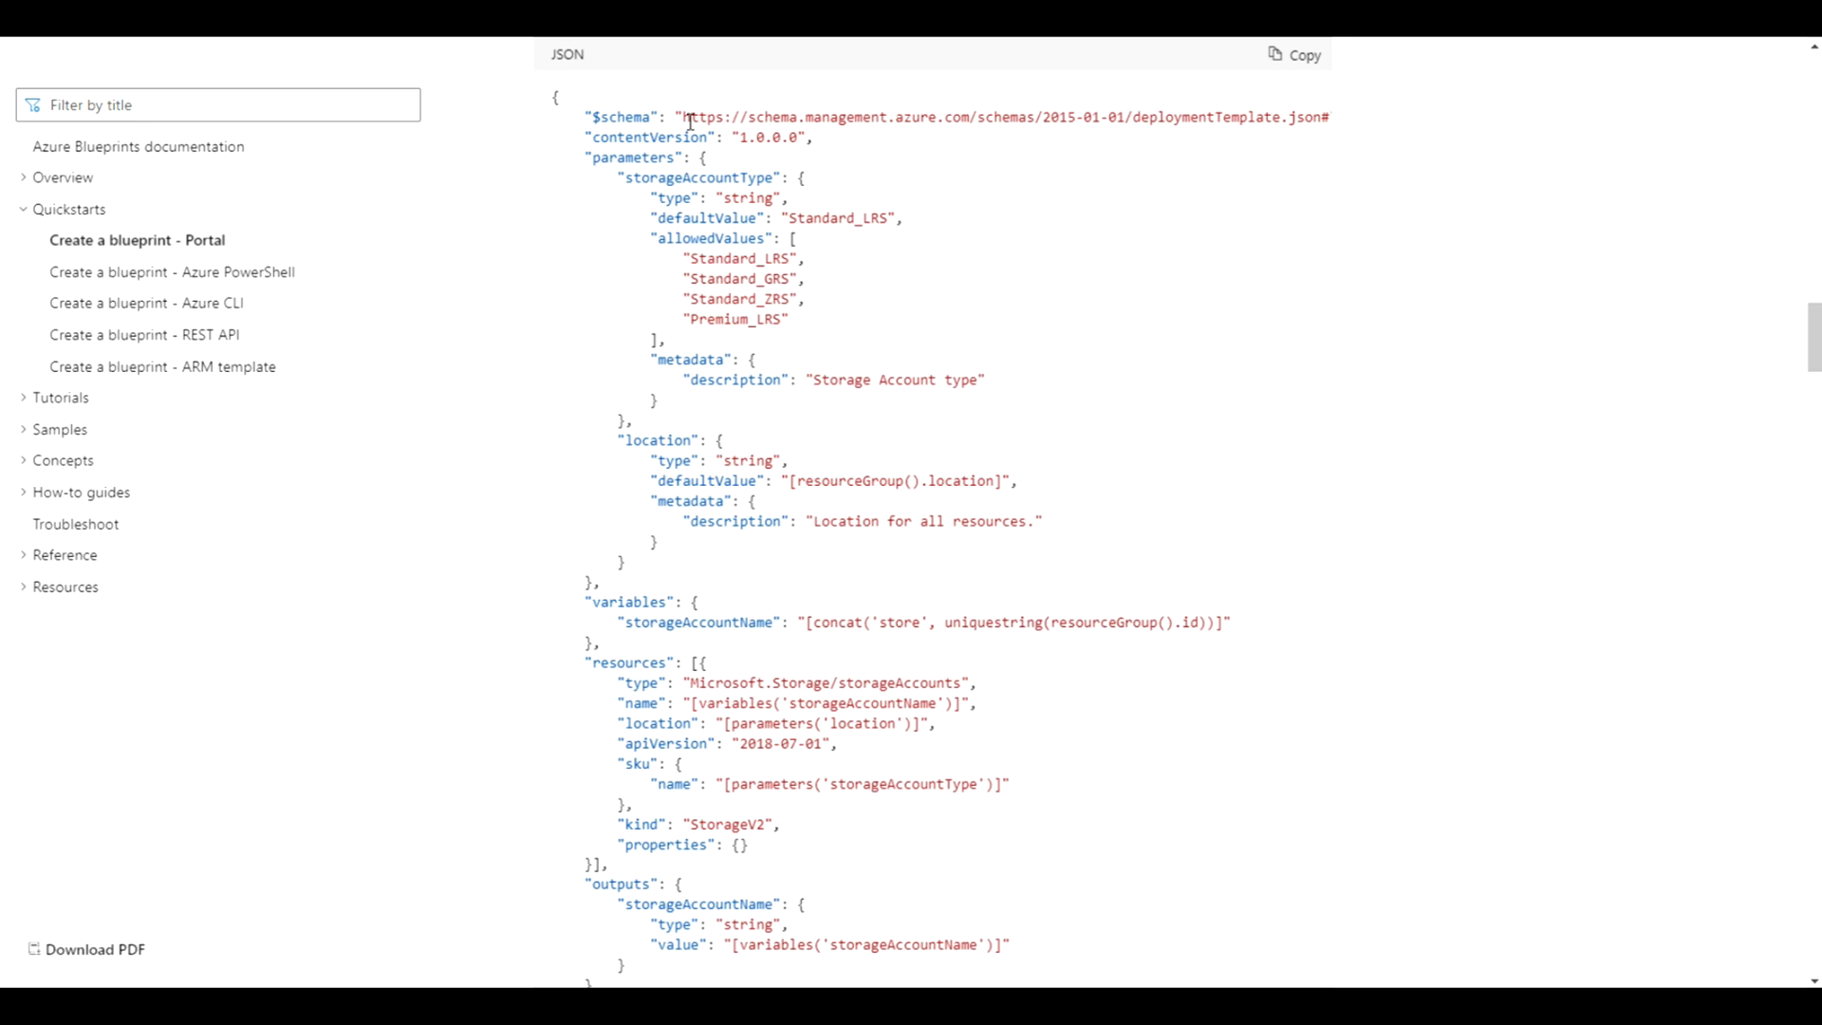
left_click(1305, 65)
key("ctrl+Tab")
left_click_drag(1208, 702, 1160, 699)
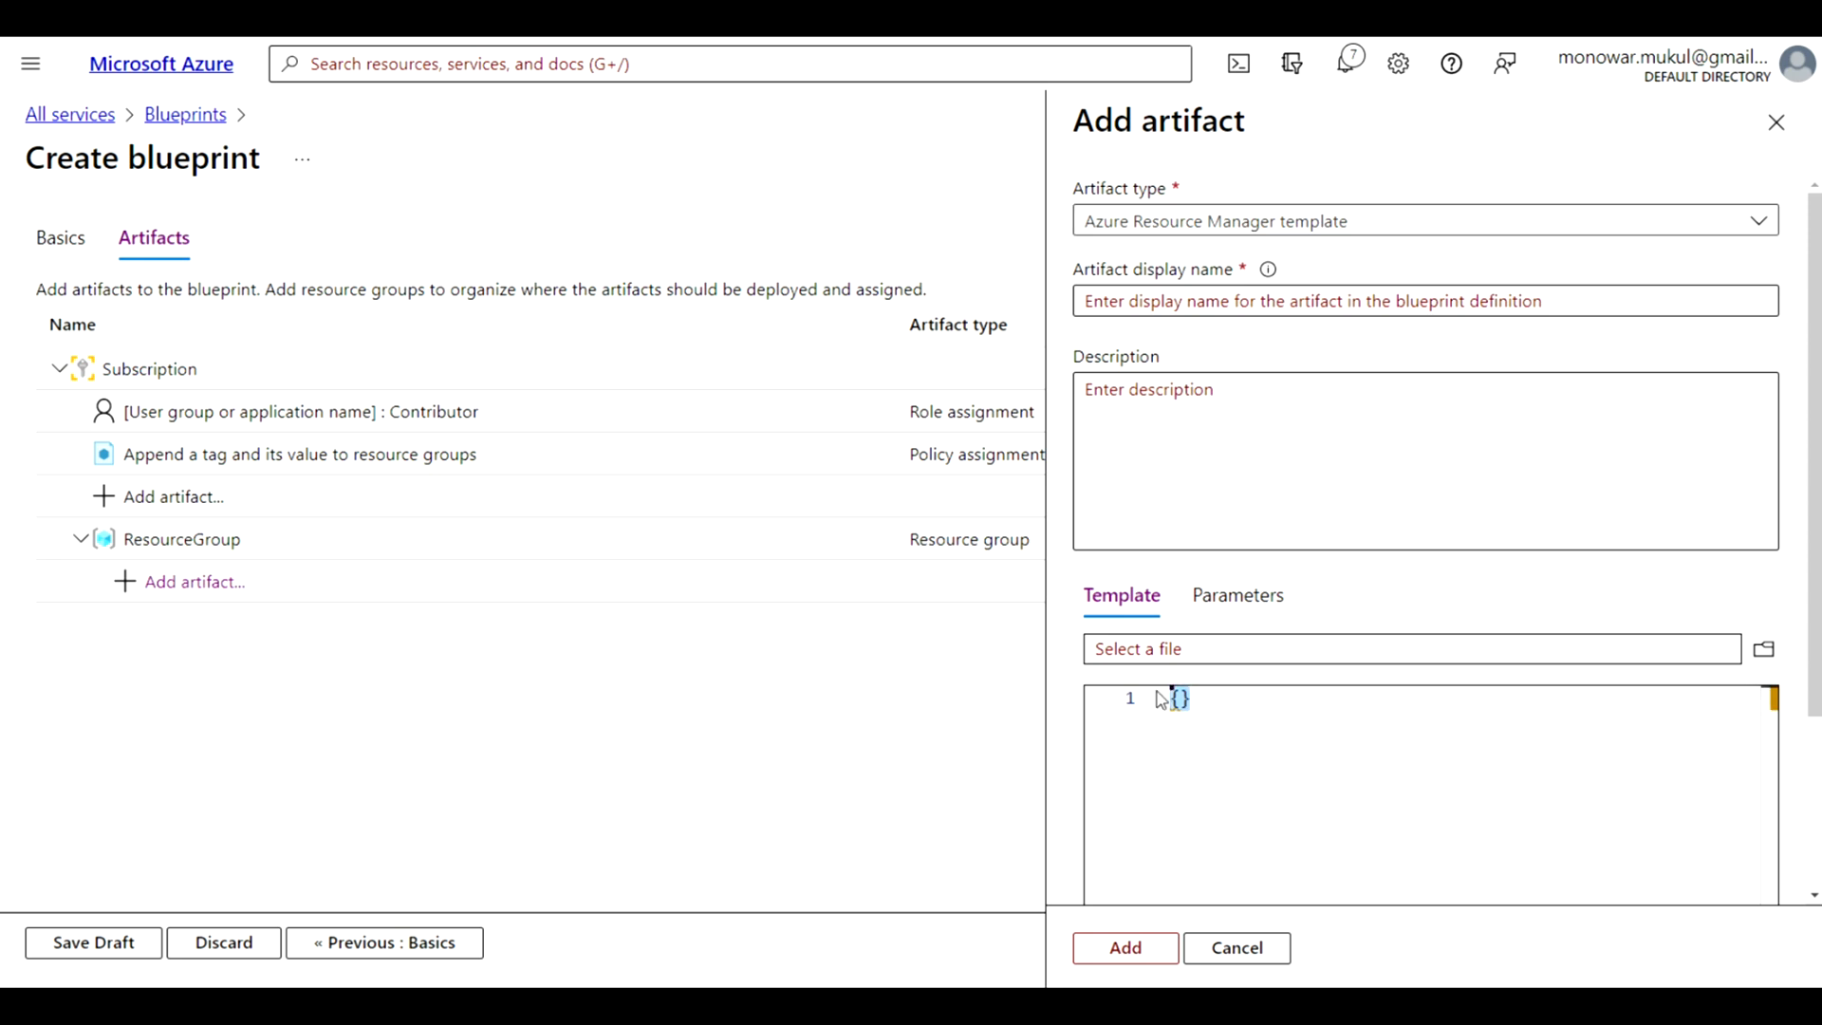
key("ctrl+v")
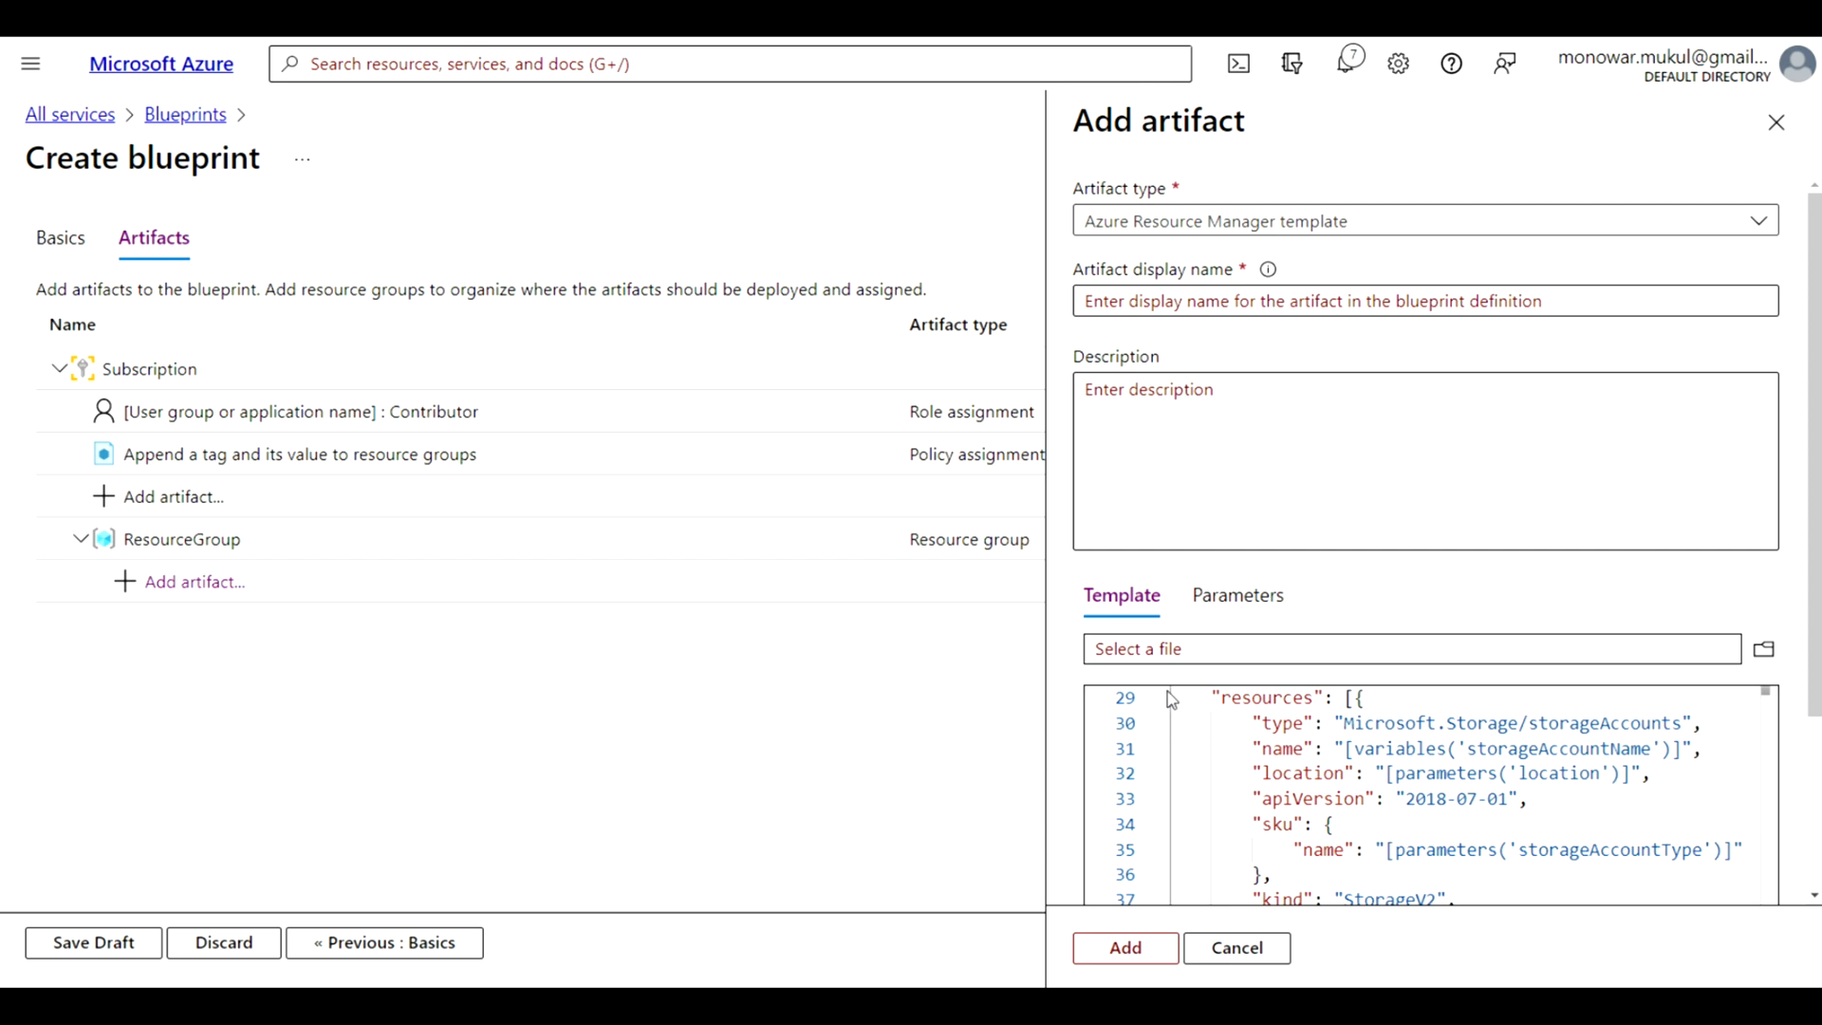
Examine the template's parameters and the storageAccountType options, keeping that value set for specification when the blueprint is assigned
left_click(1253, 601)
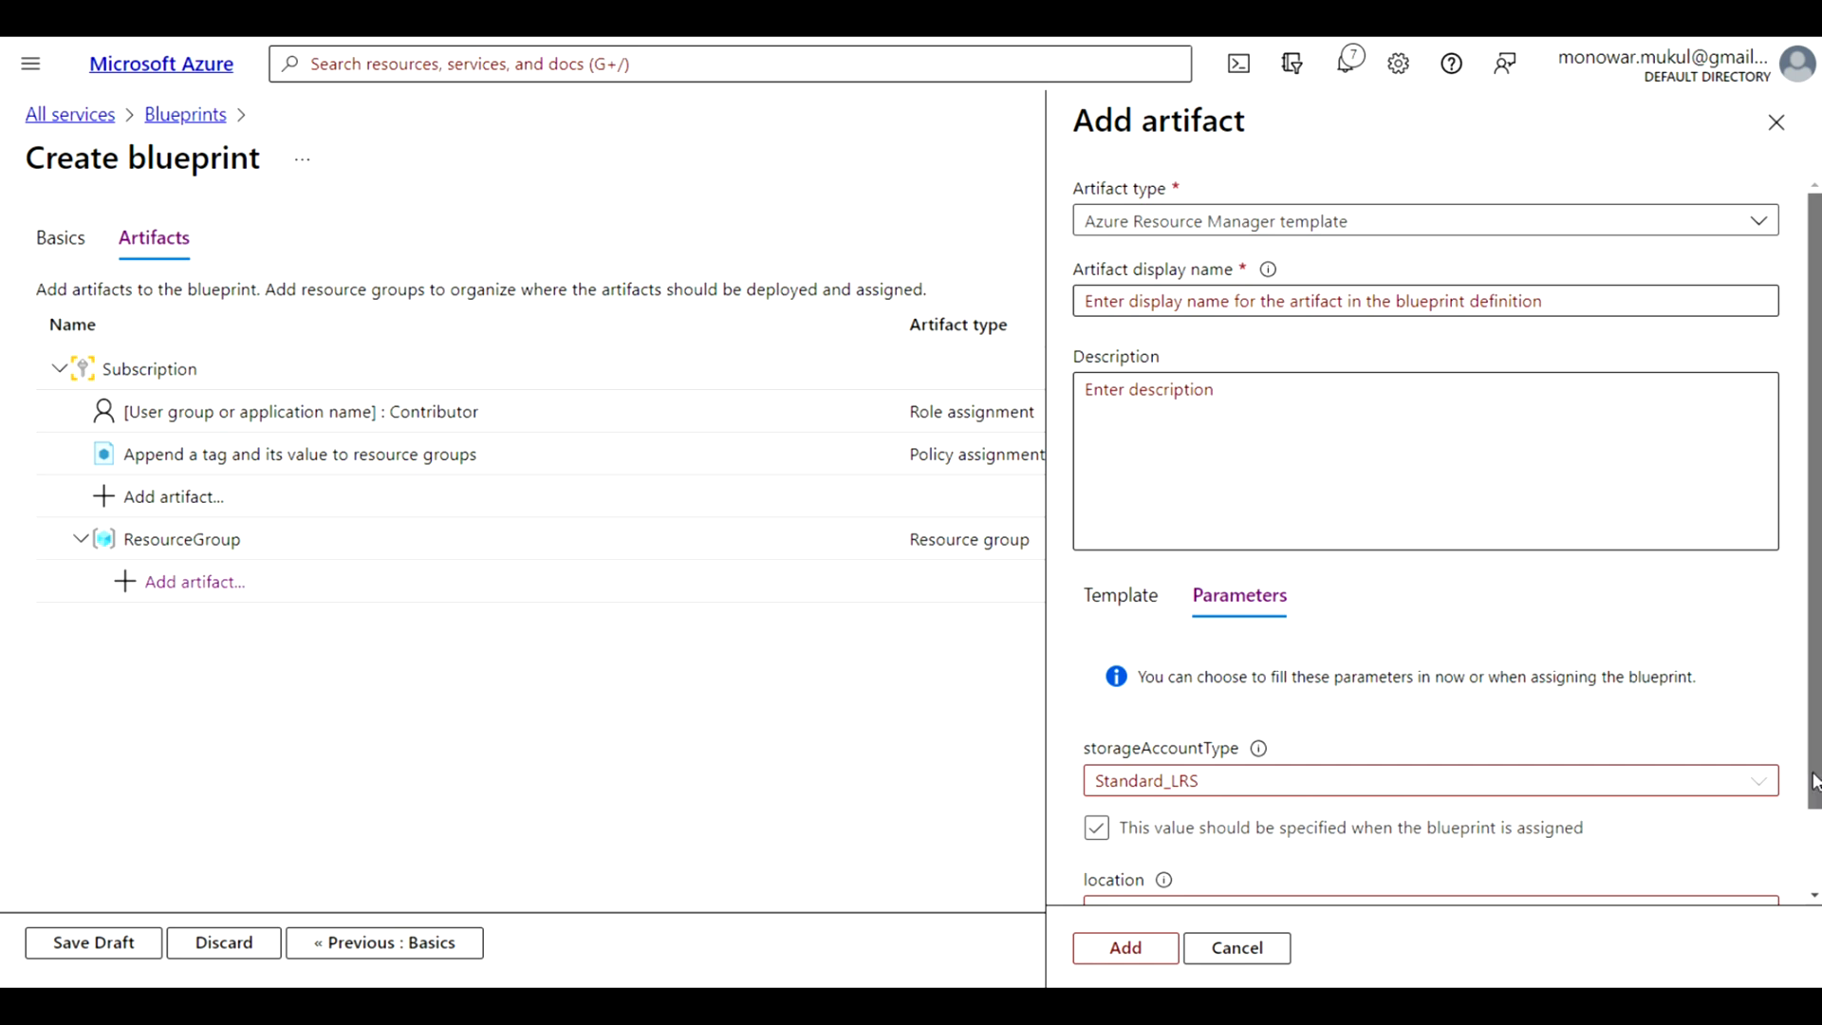
left_click_drag(1815, 788, 1818, 872)
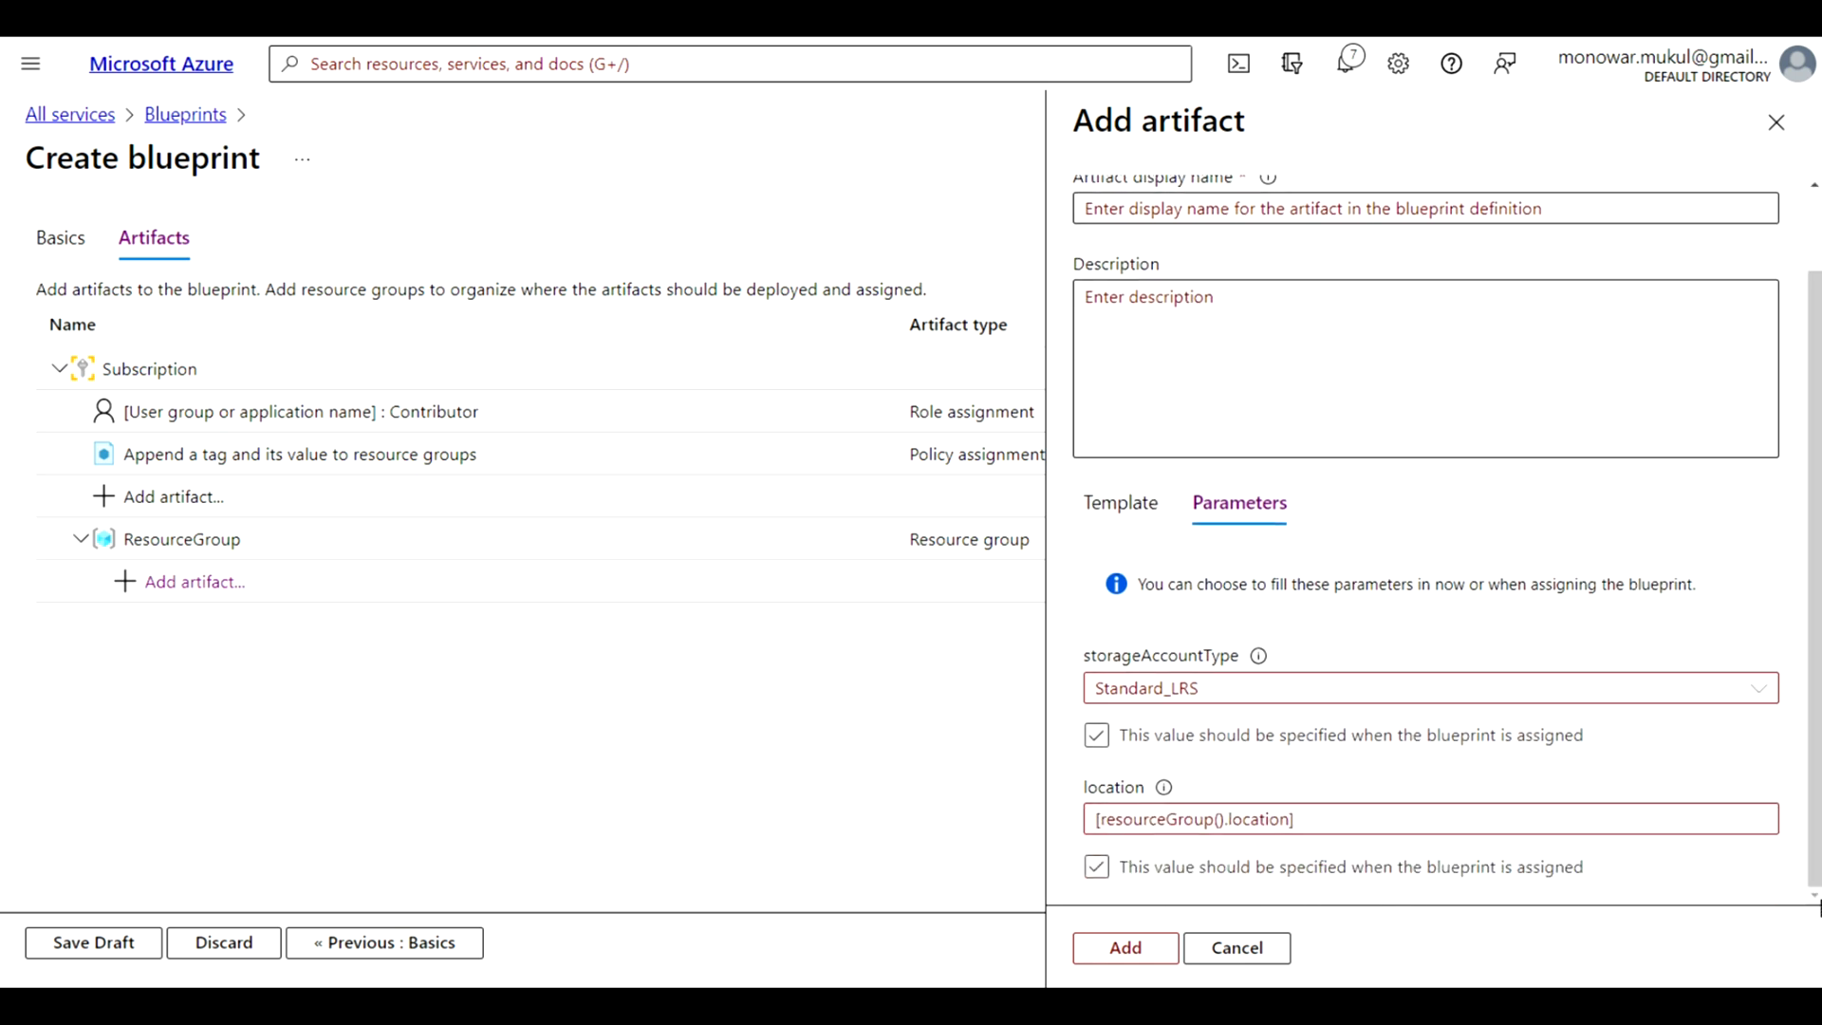
left_click(1189, 703)
left_click(1094, 741)
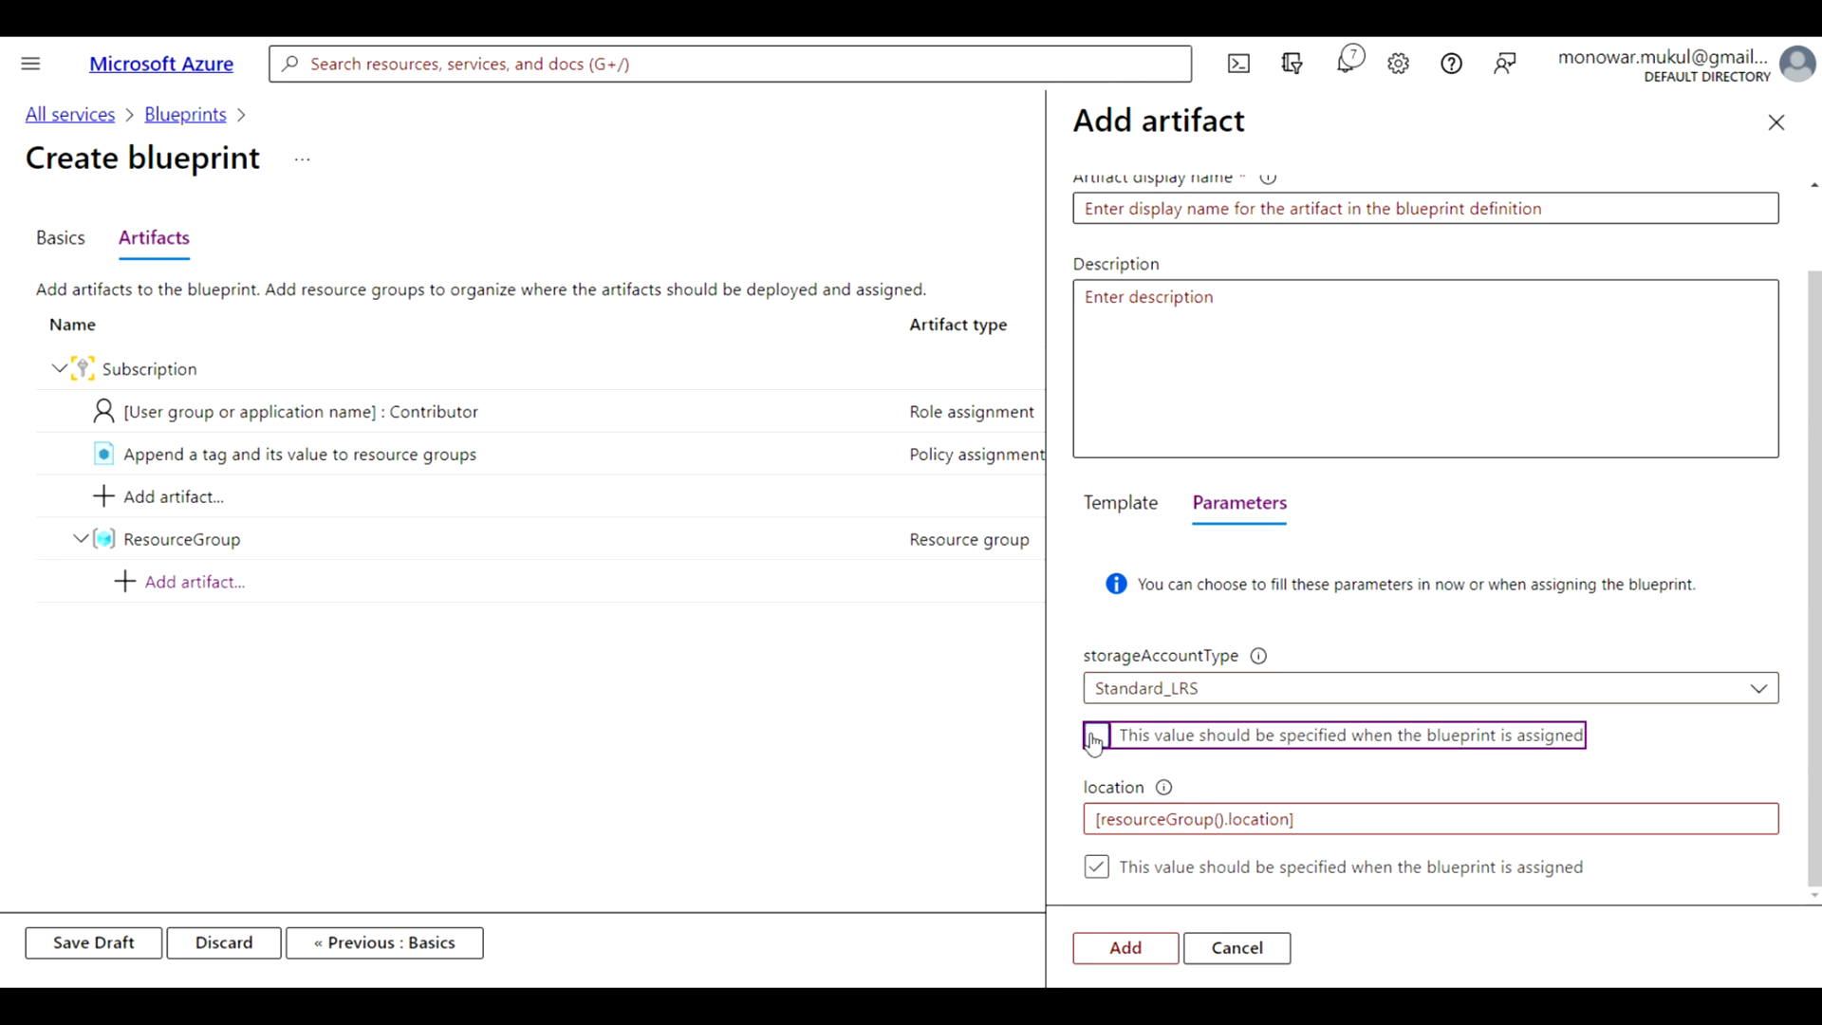
left_click(1759, 691)
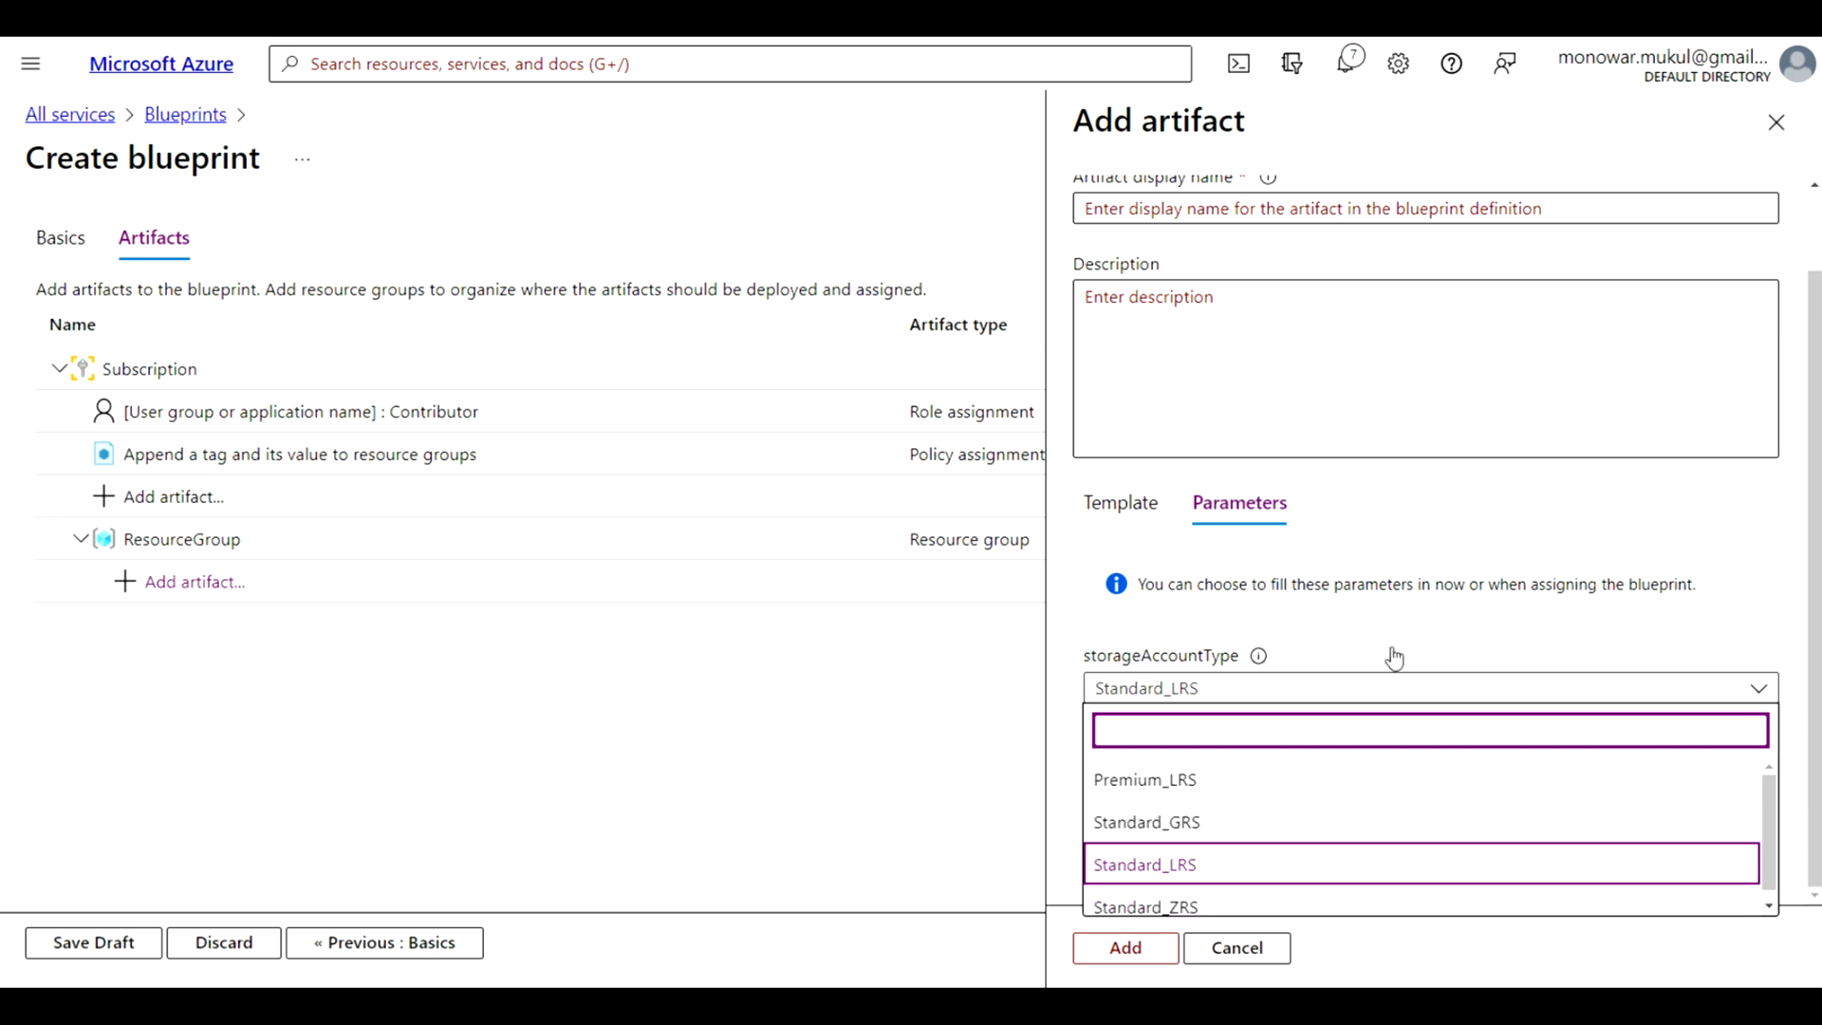
left_click(1775, 580)
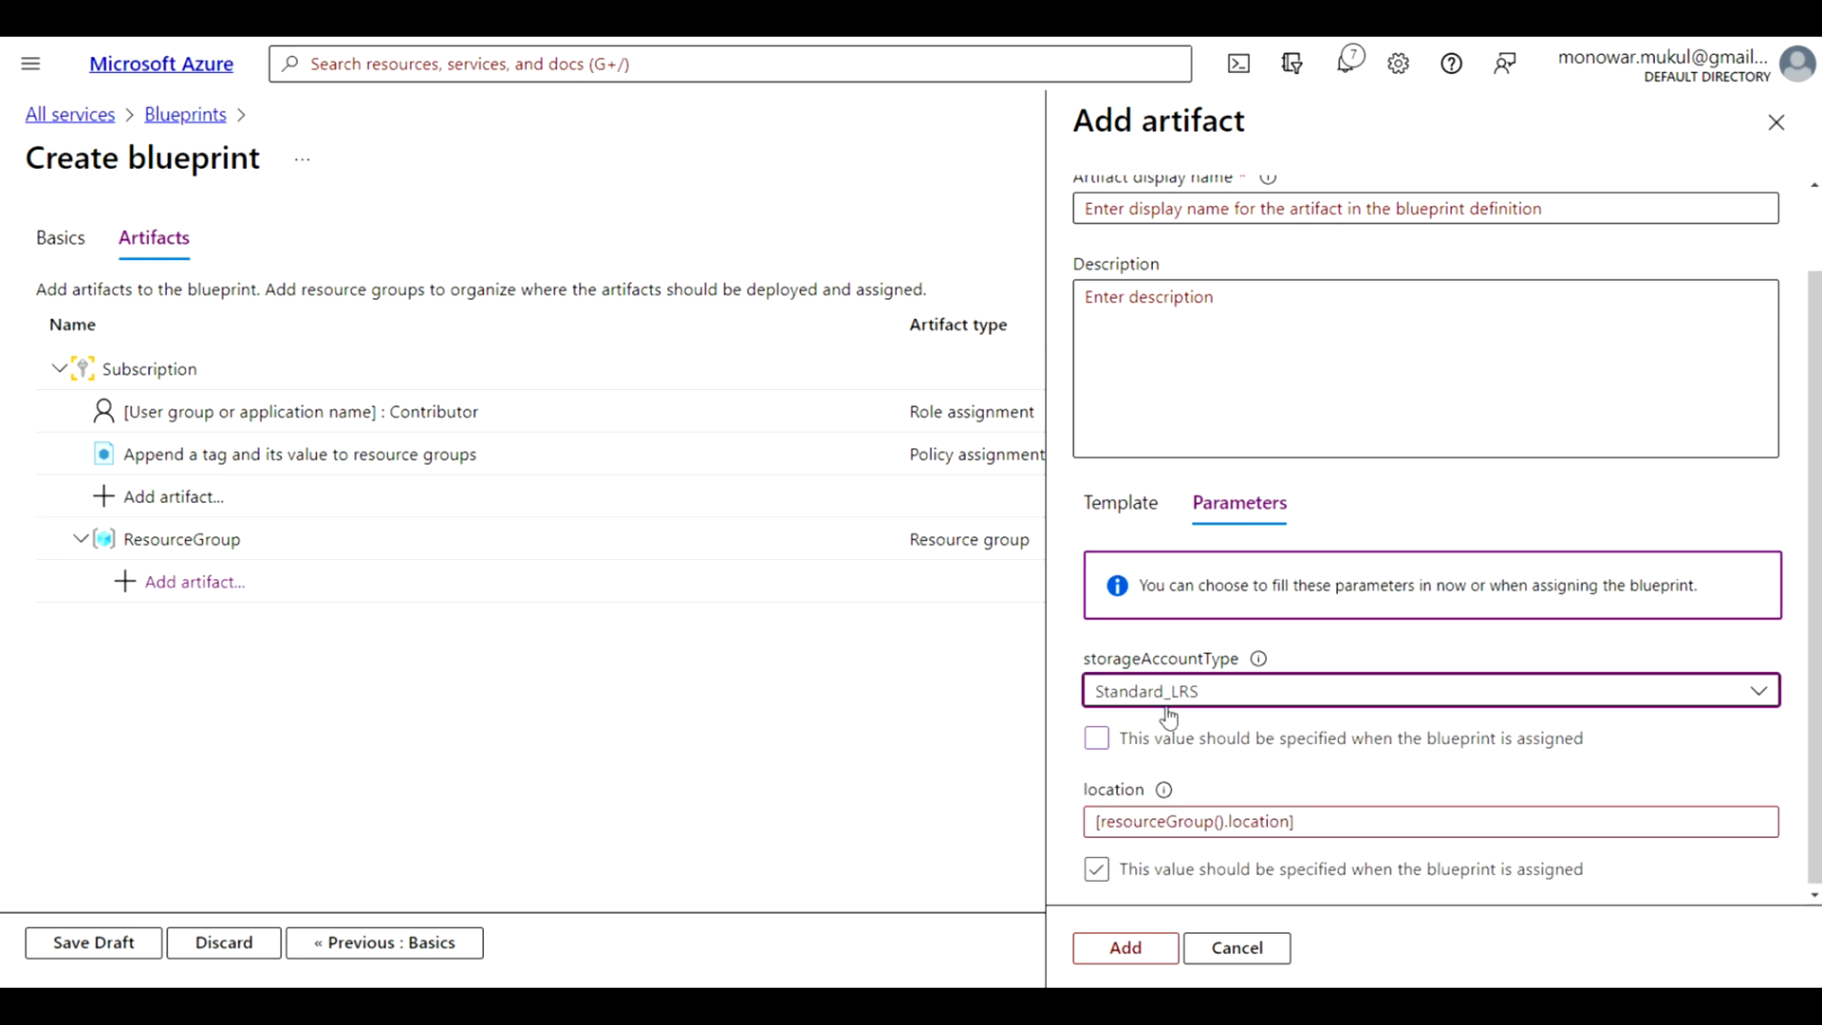
left_click(1096, 739)
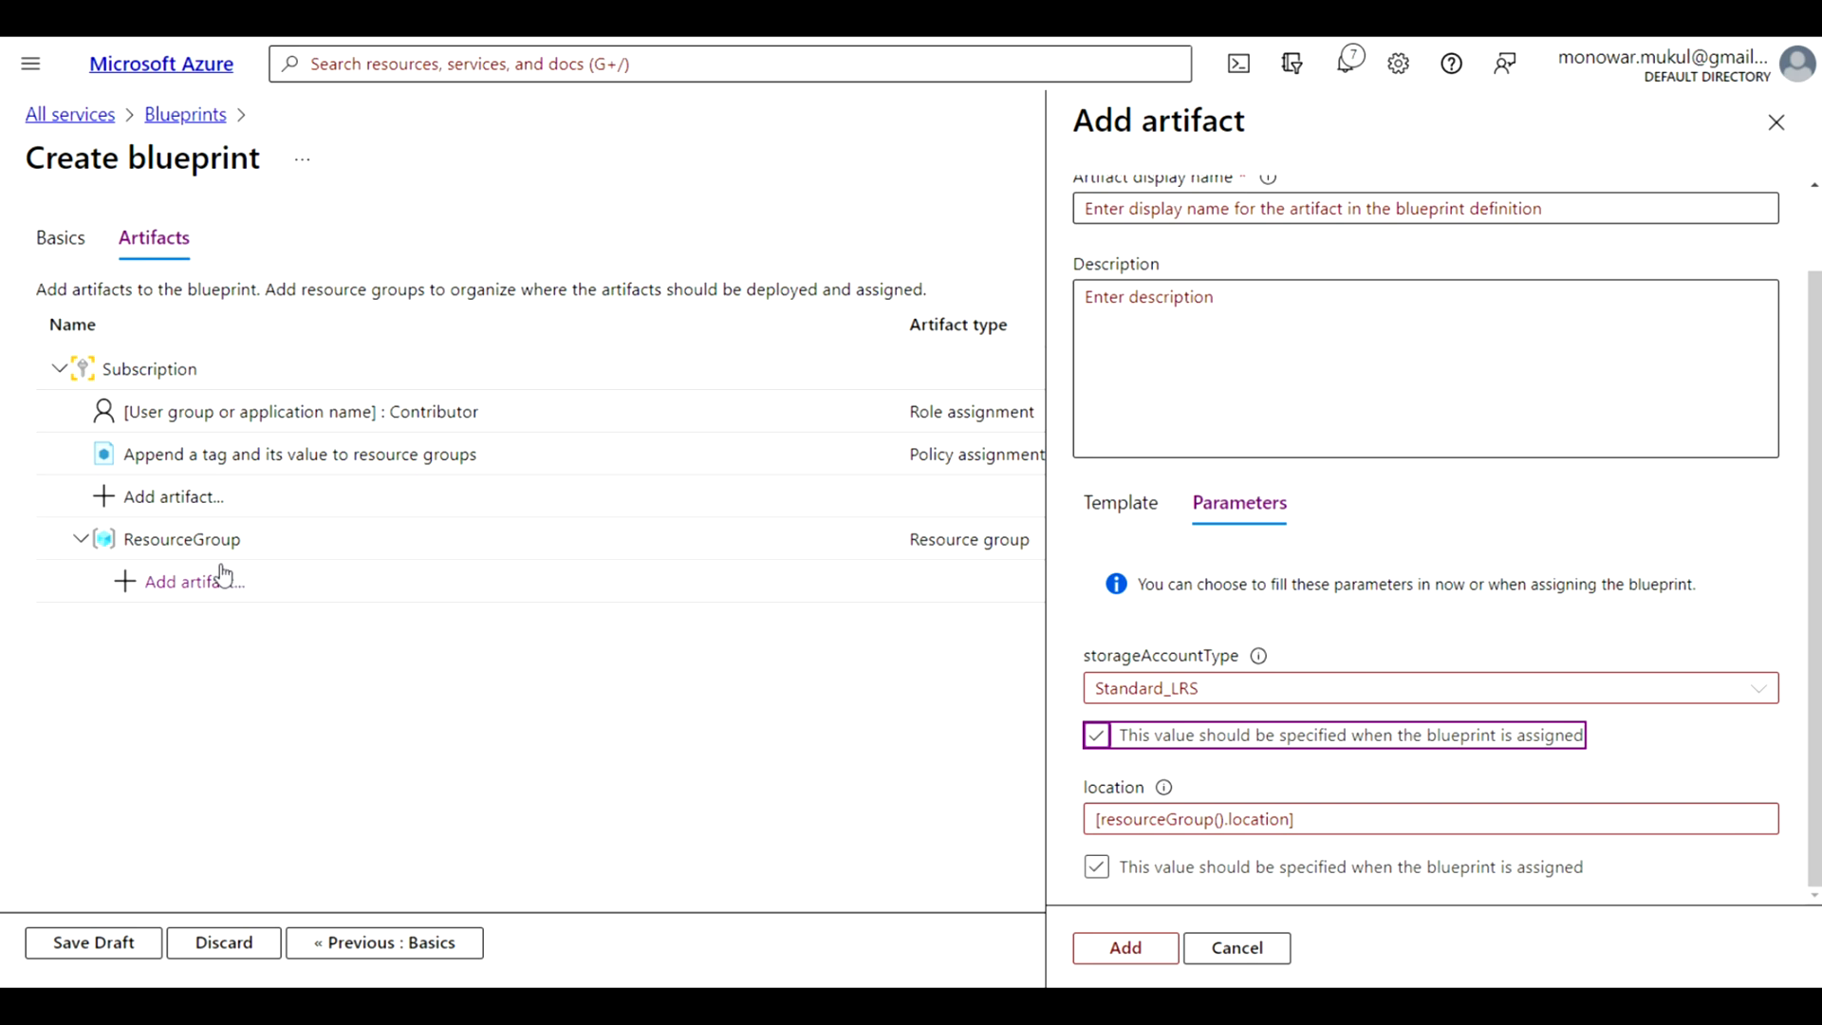
Set the template artifact's display name to StorageAccount and add it to the resource group
left_click(1122, 953)
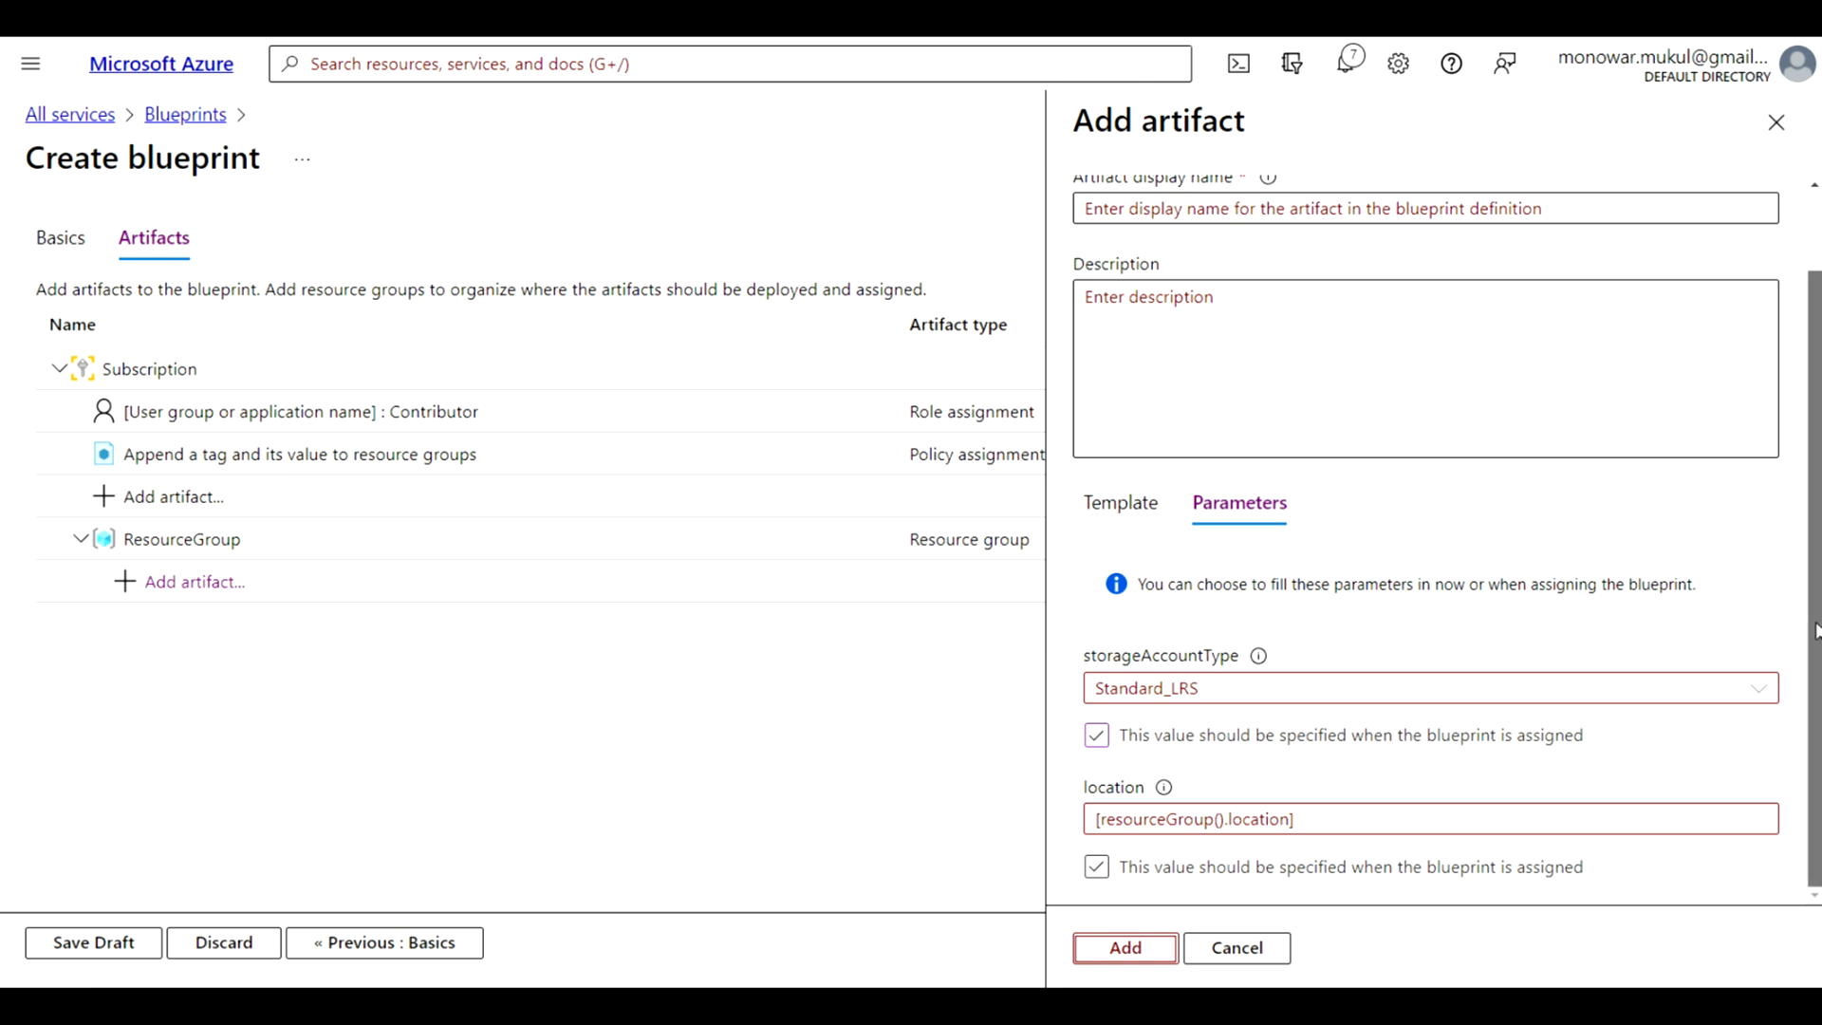
left_click_drag(1816, 631, 1816, 541)
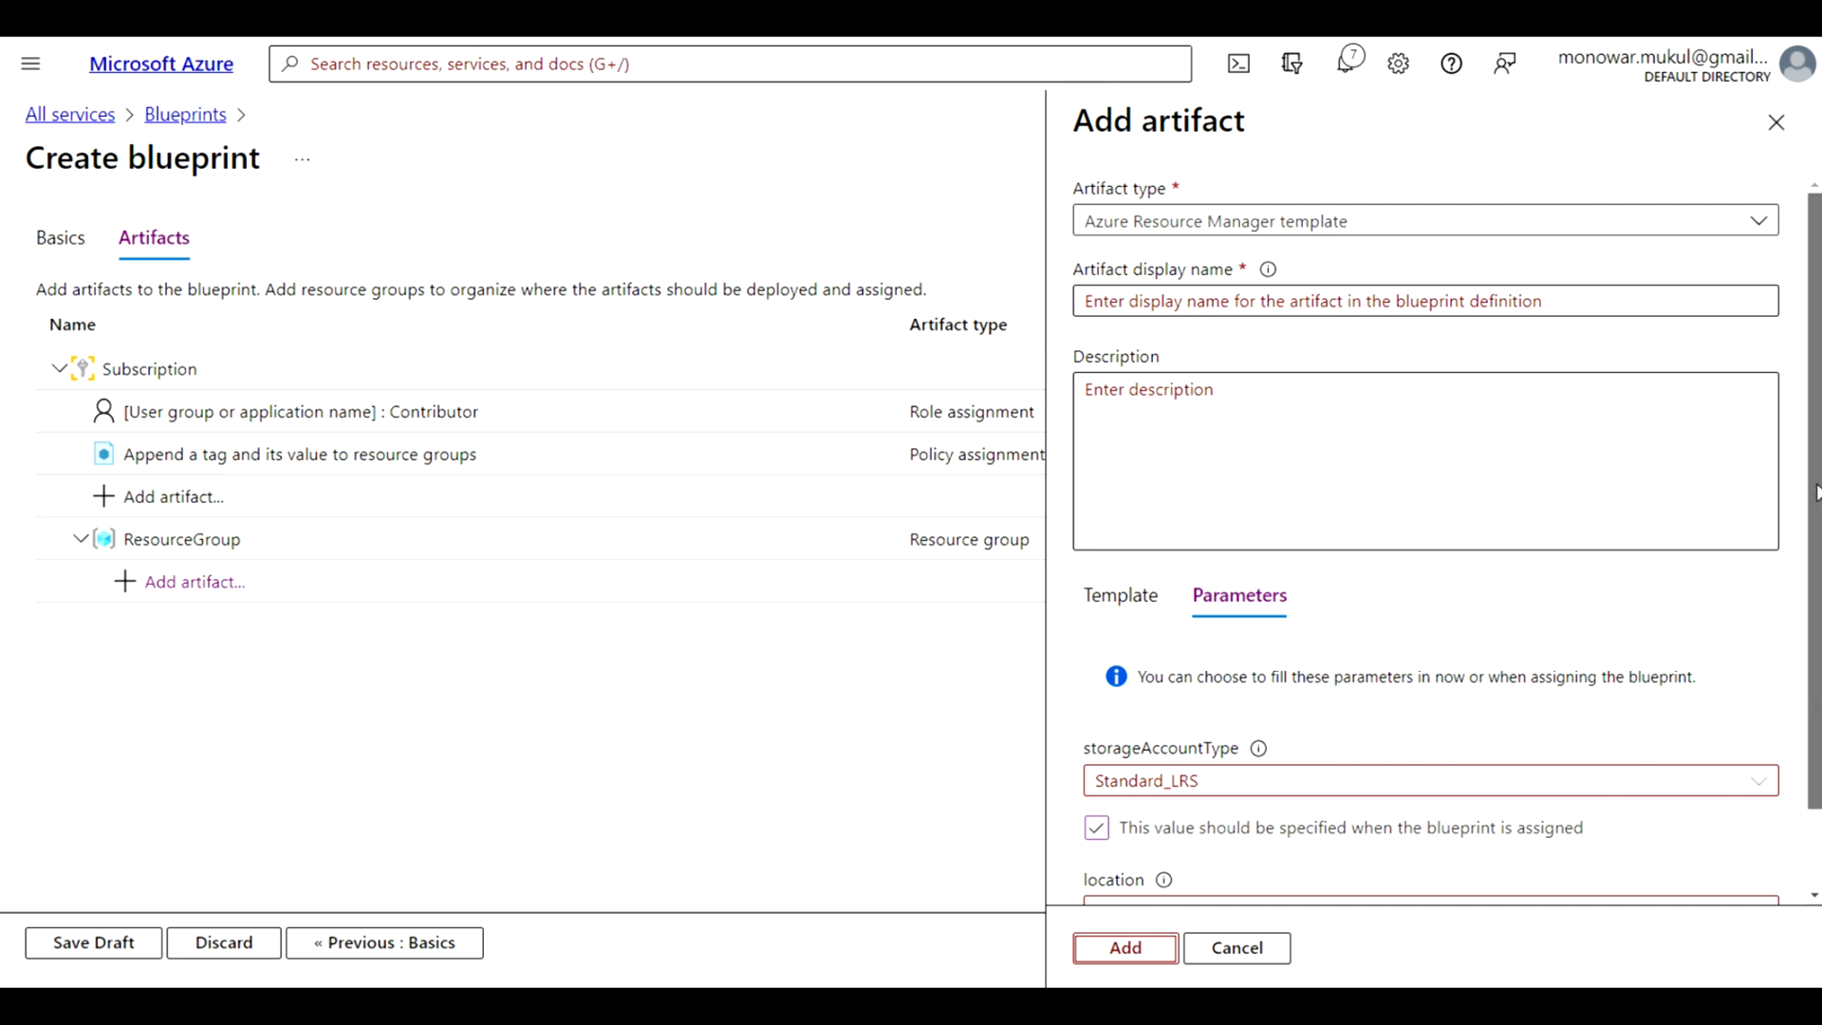
scroll(1808, 617, "down", 1)
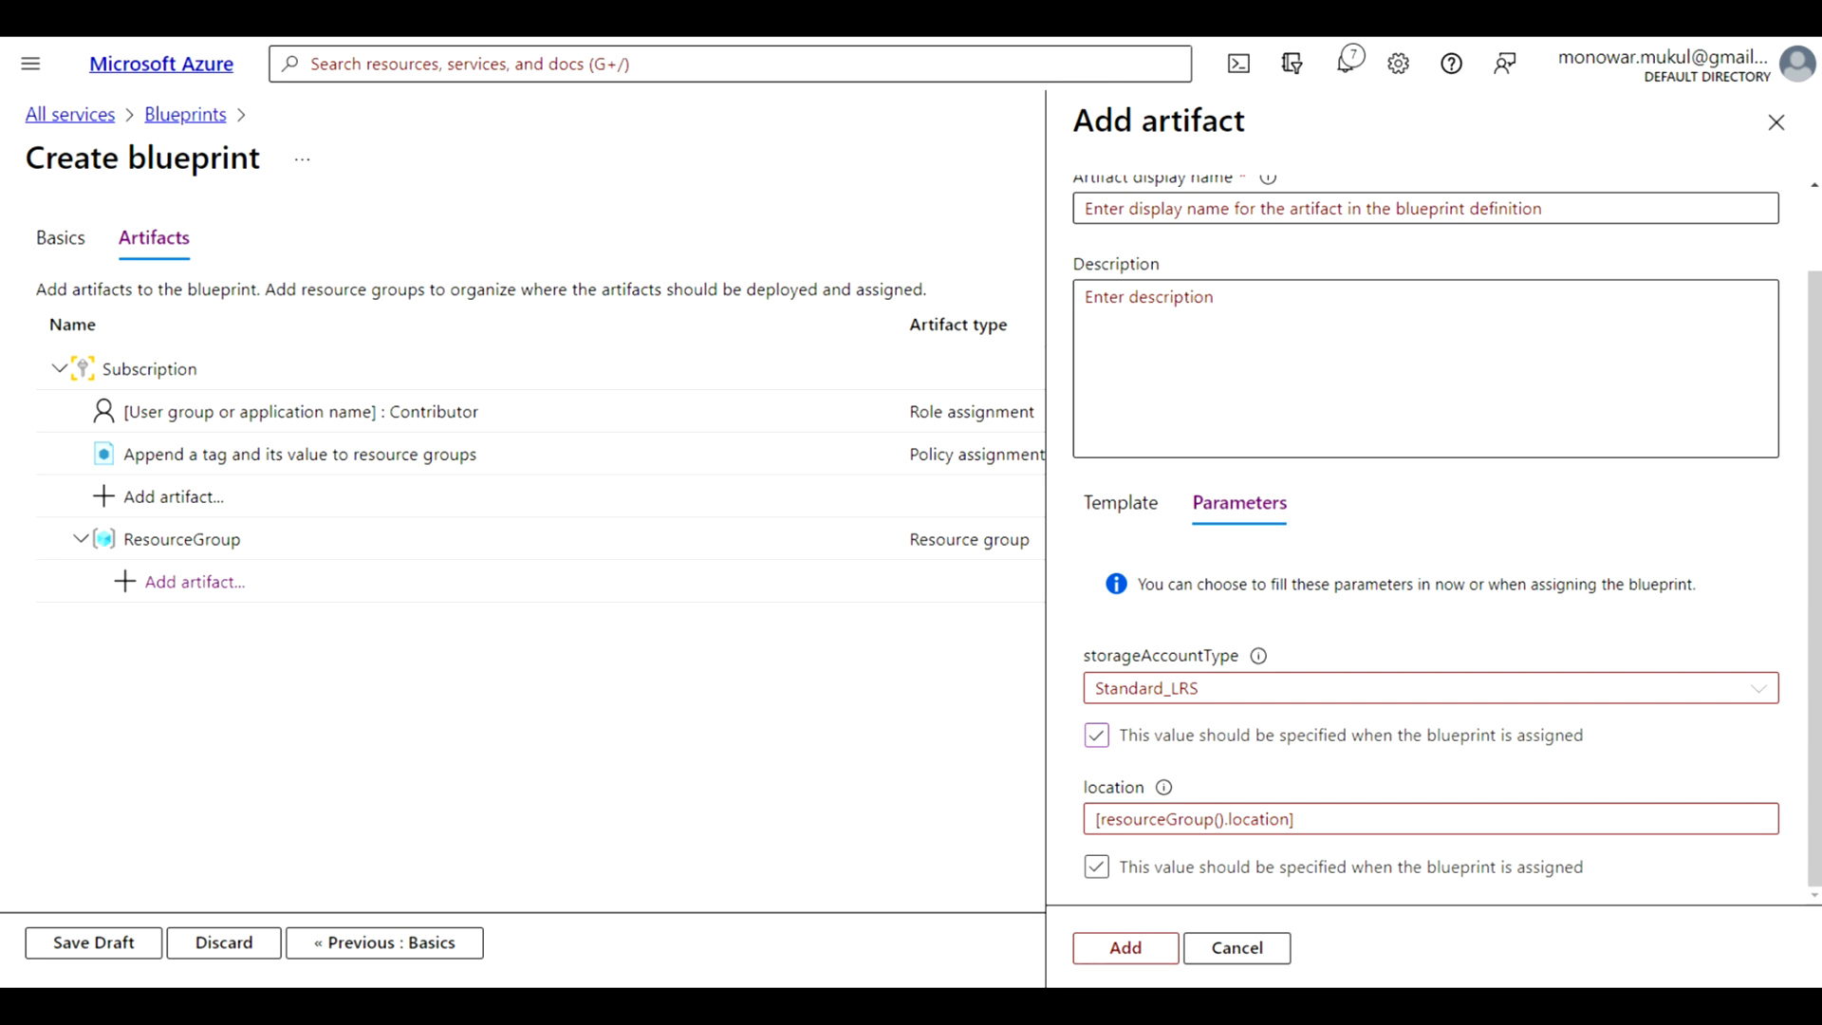
scroll(1049, 373, "up", 1)
scroll(1412, 590, "down", 1)
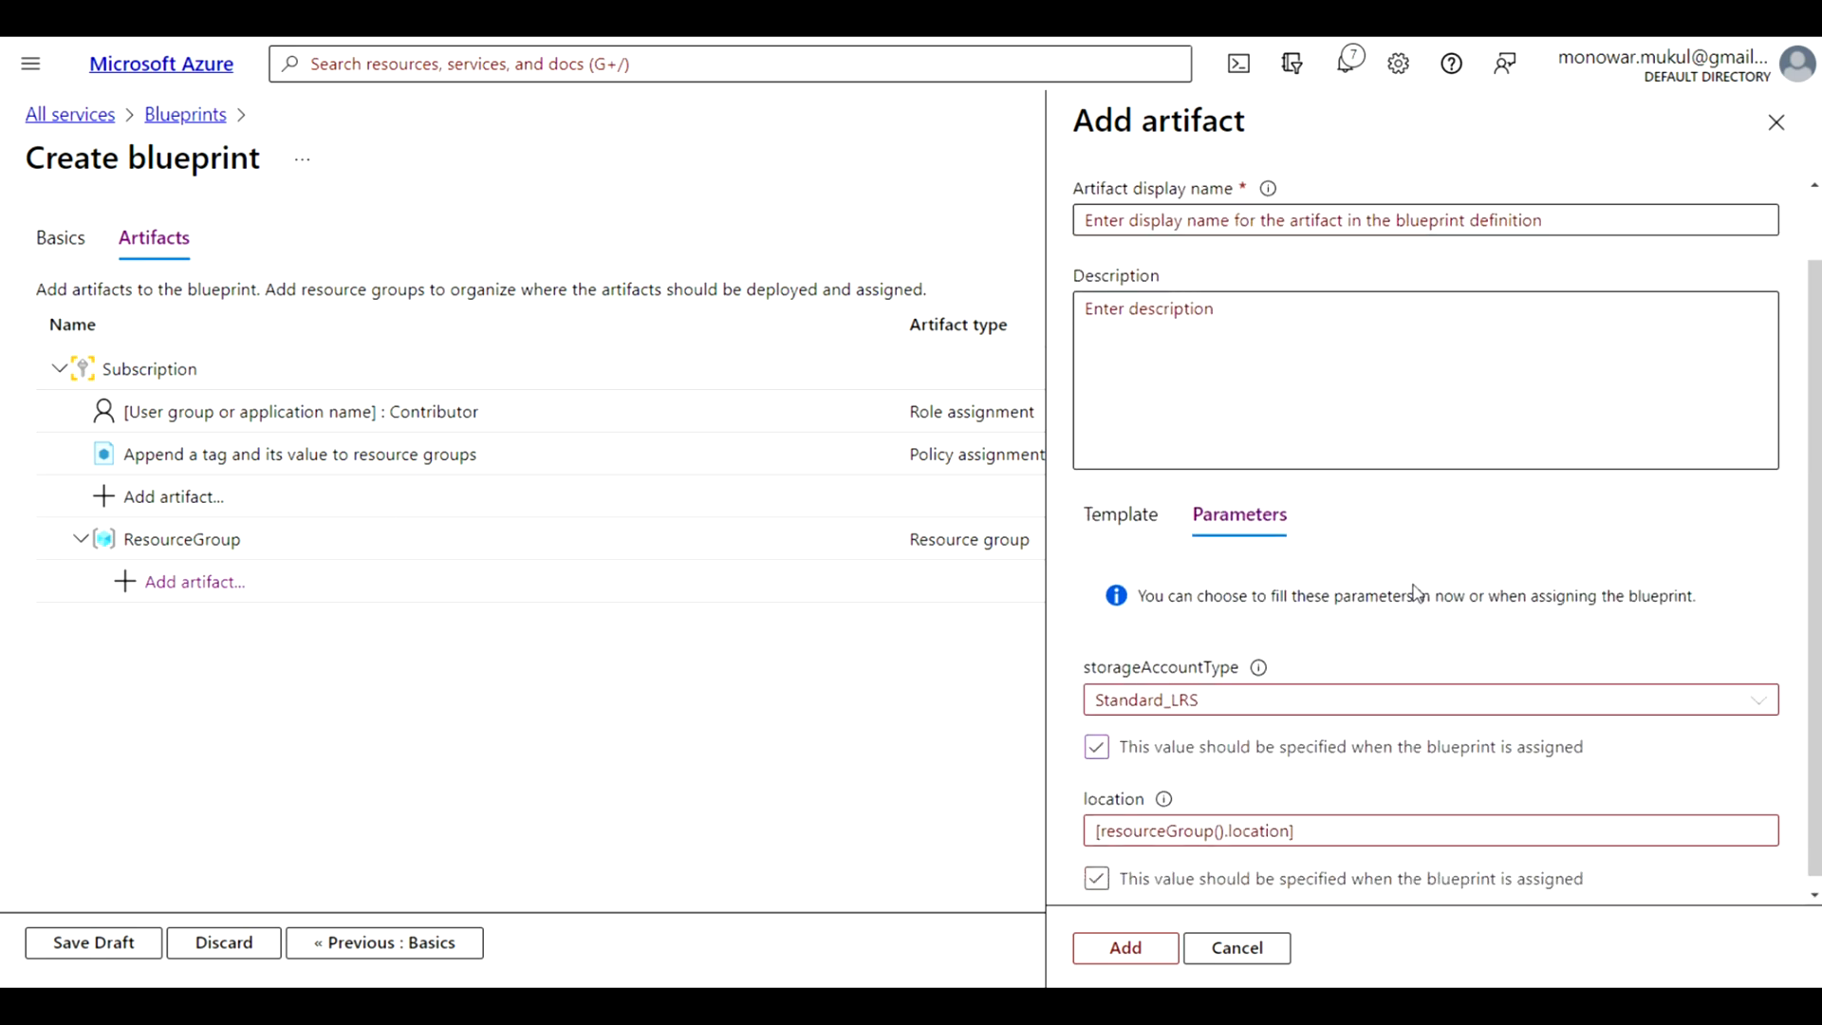
scroll(1413, 583, "up", 1)
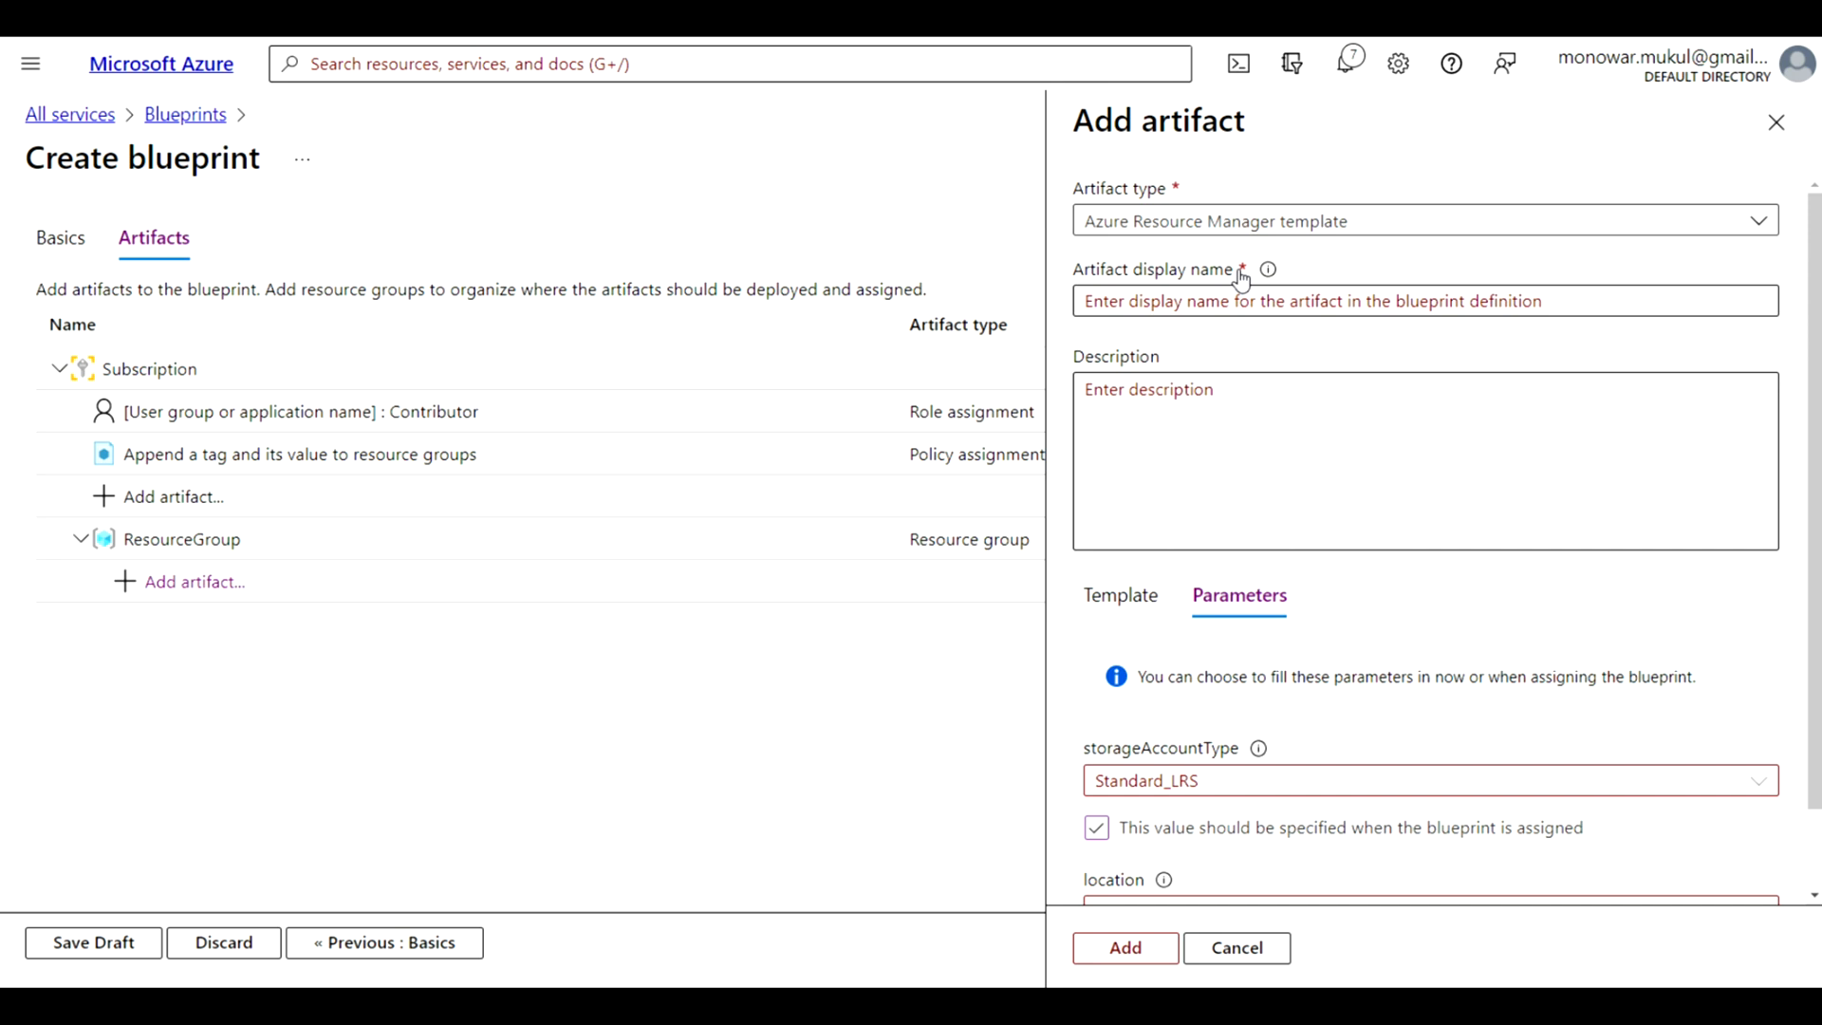
left_click(1200, 295)
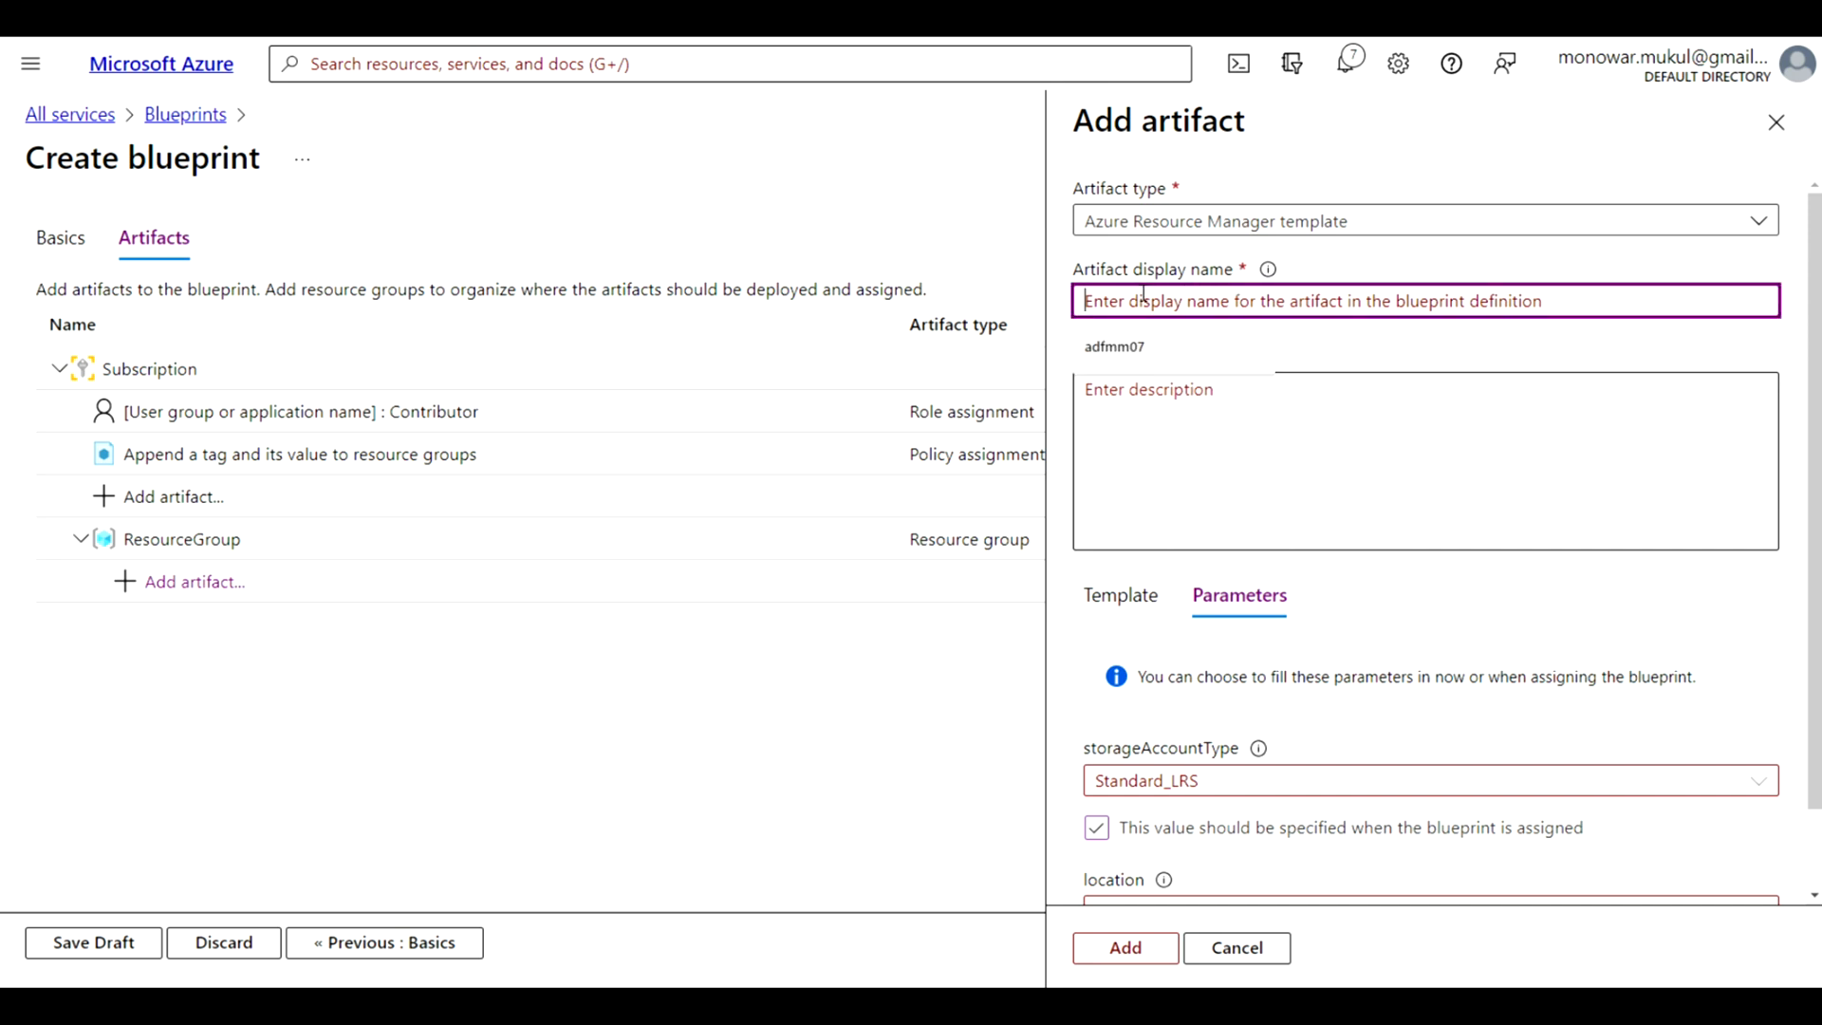
type("StorageAccount")
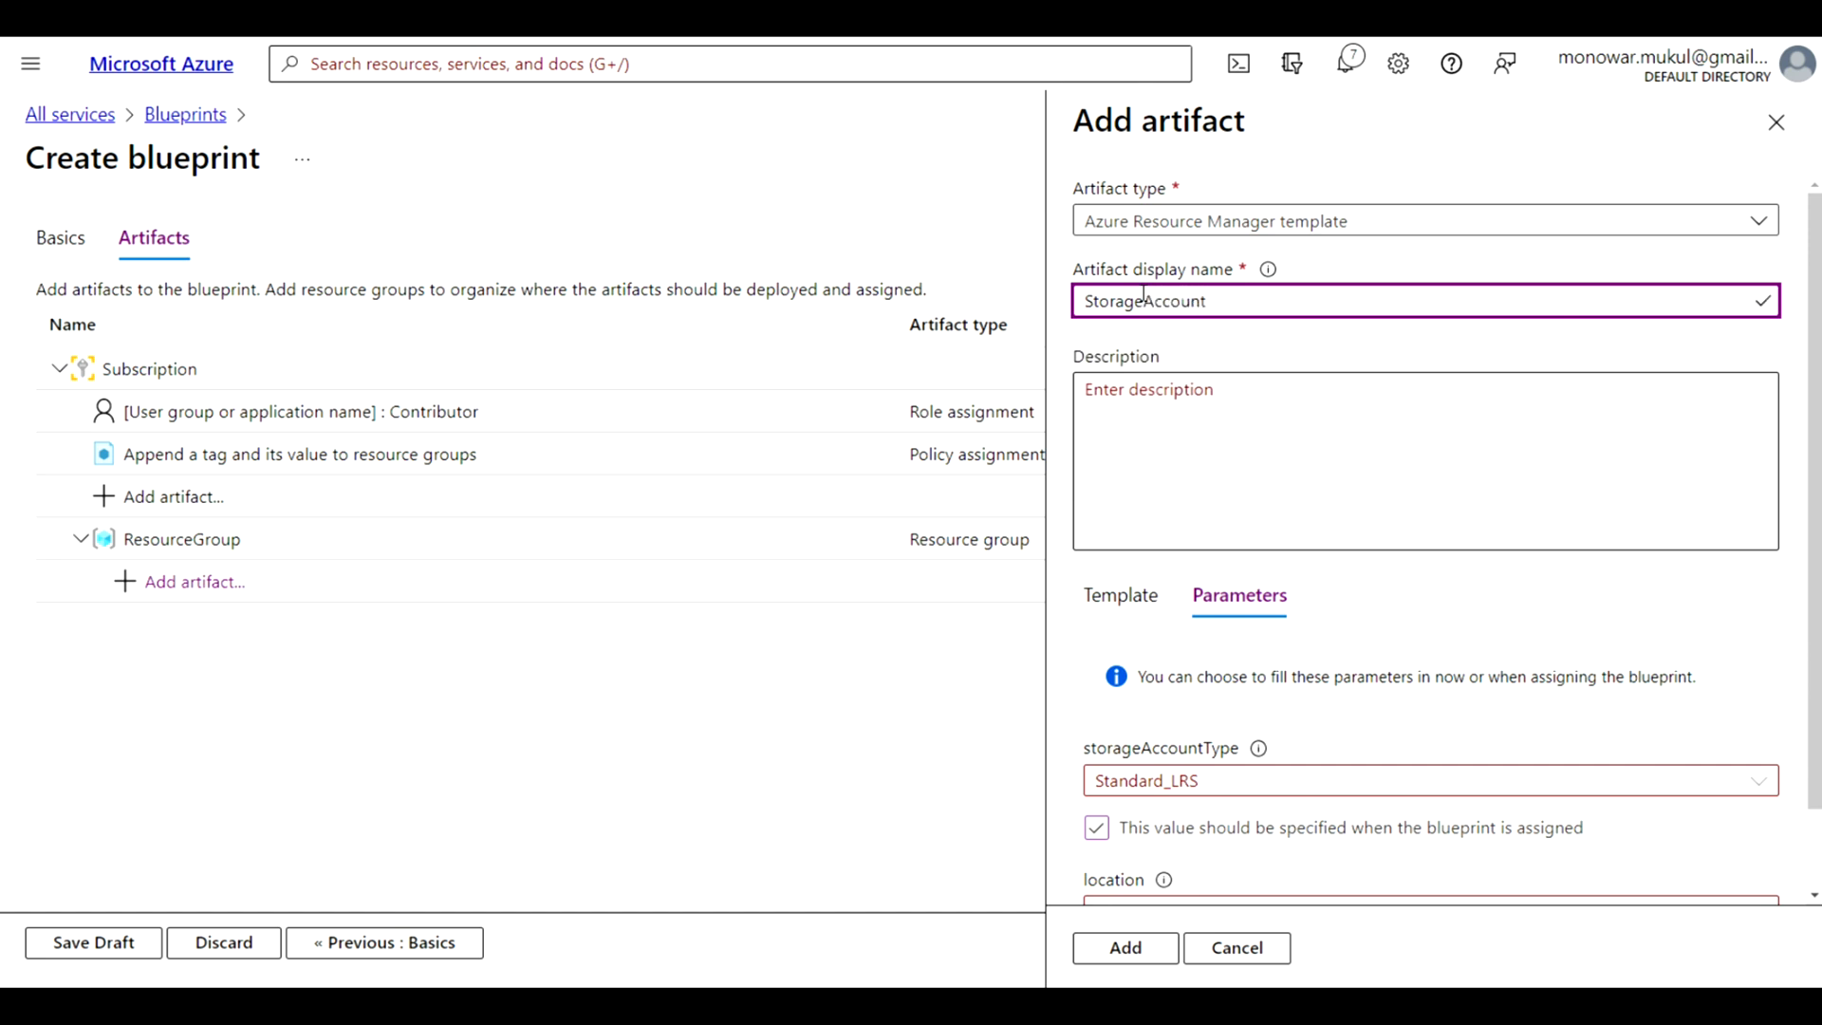
scroll(1635, 750, "down", 1)
left_click(1125, 945)
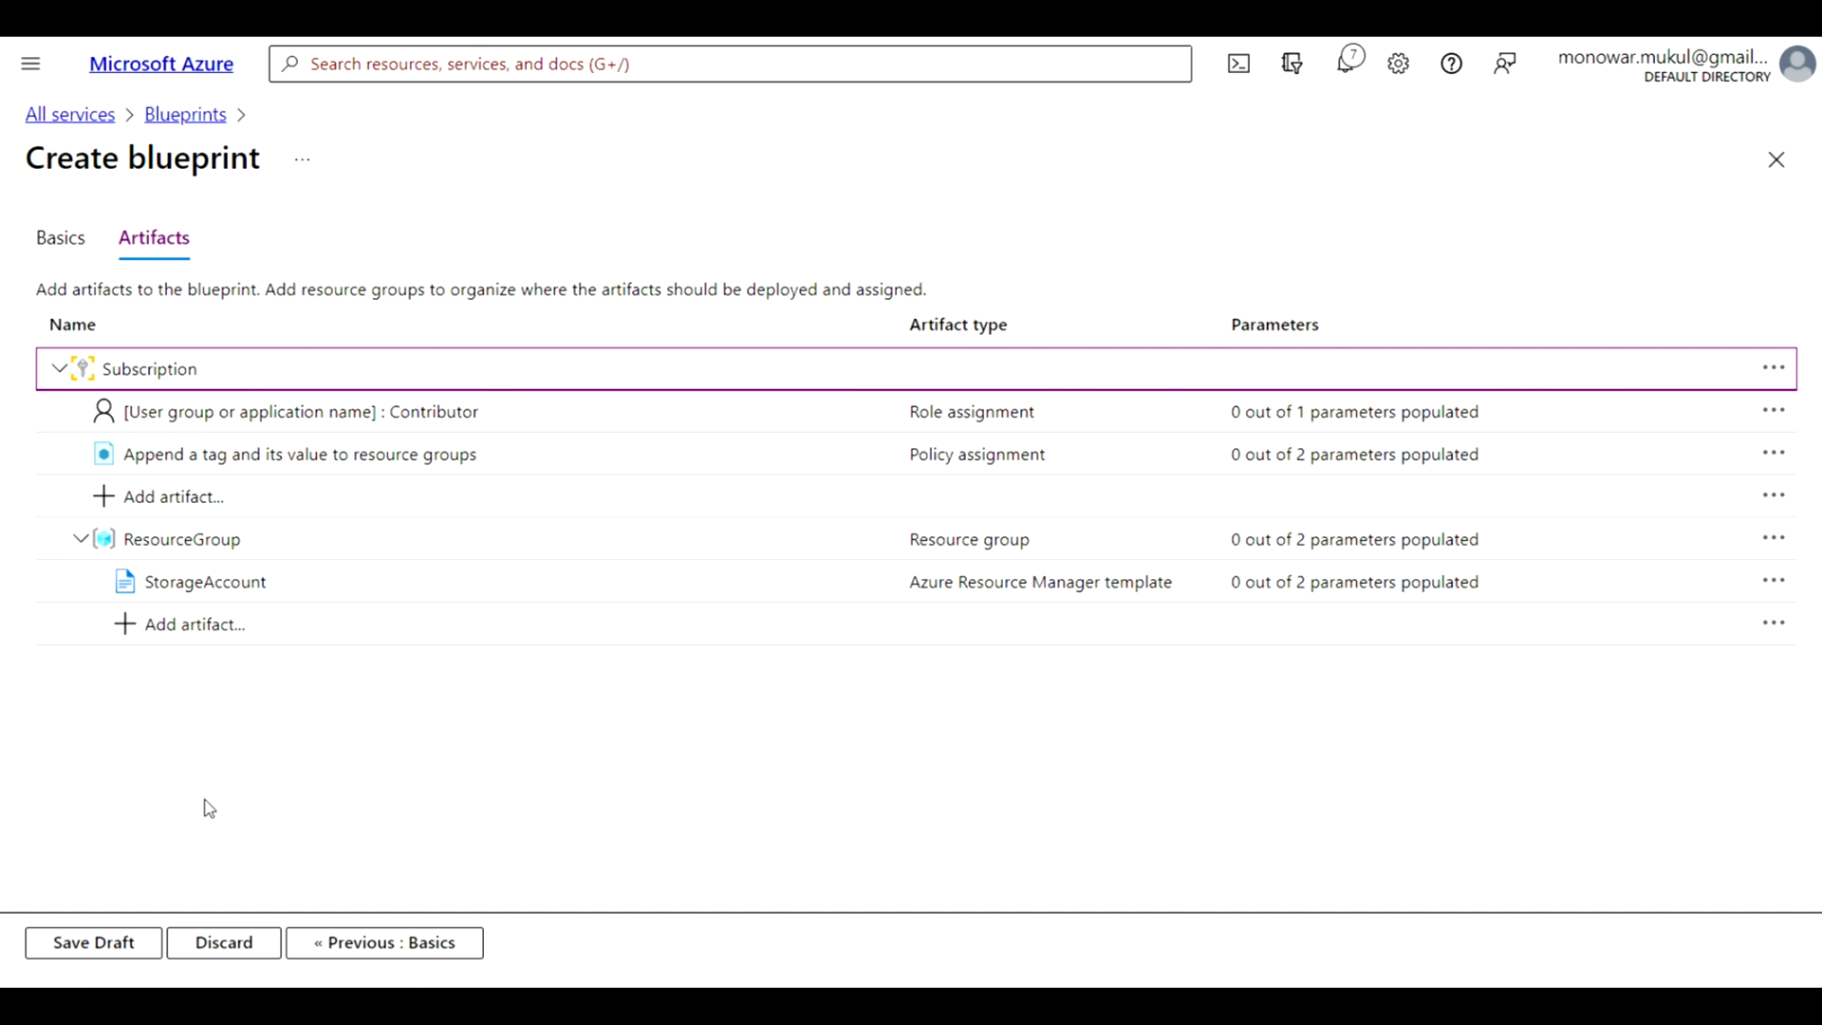
Save the blueprint as a draft and open the list of blueprint definitions
left_click(81, 949)
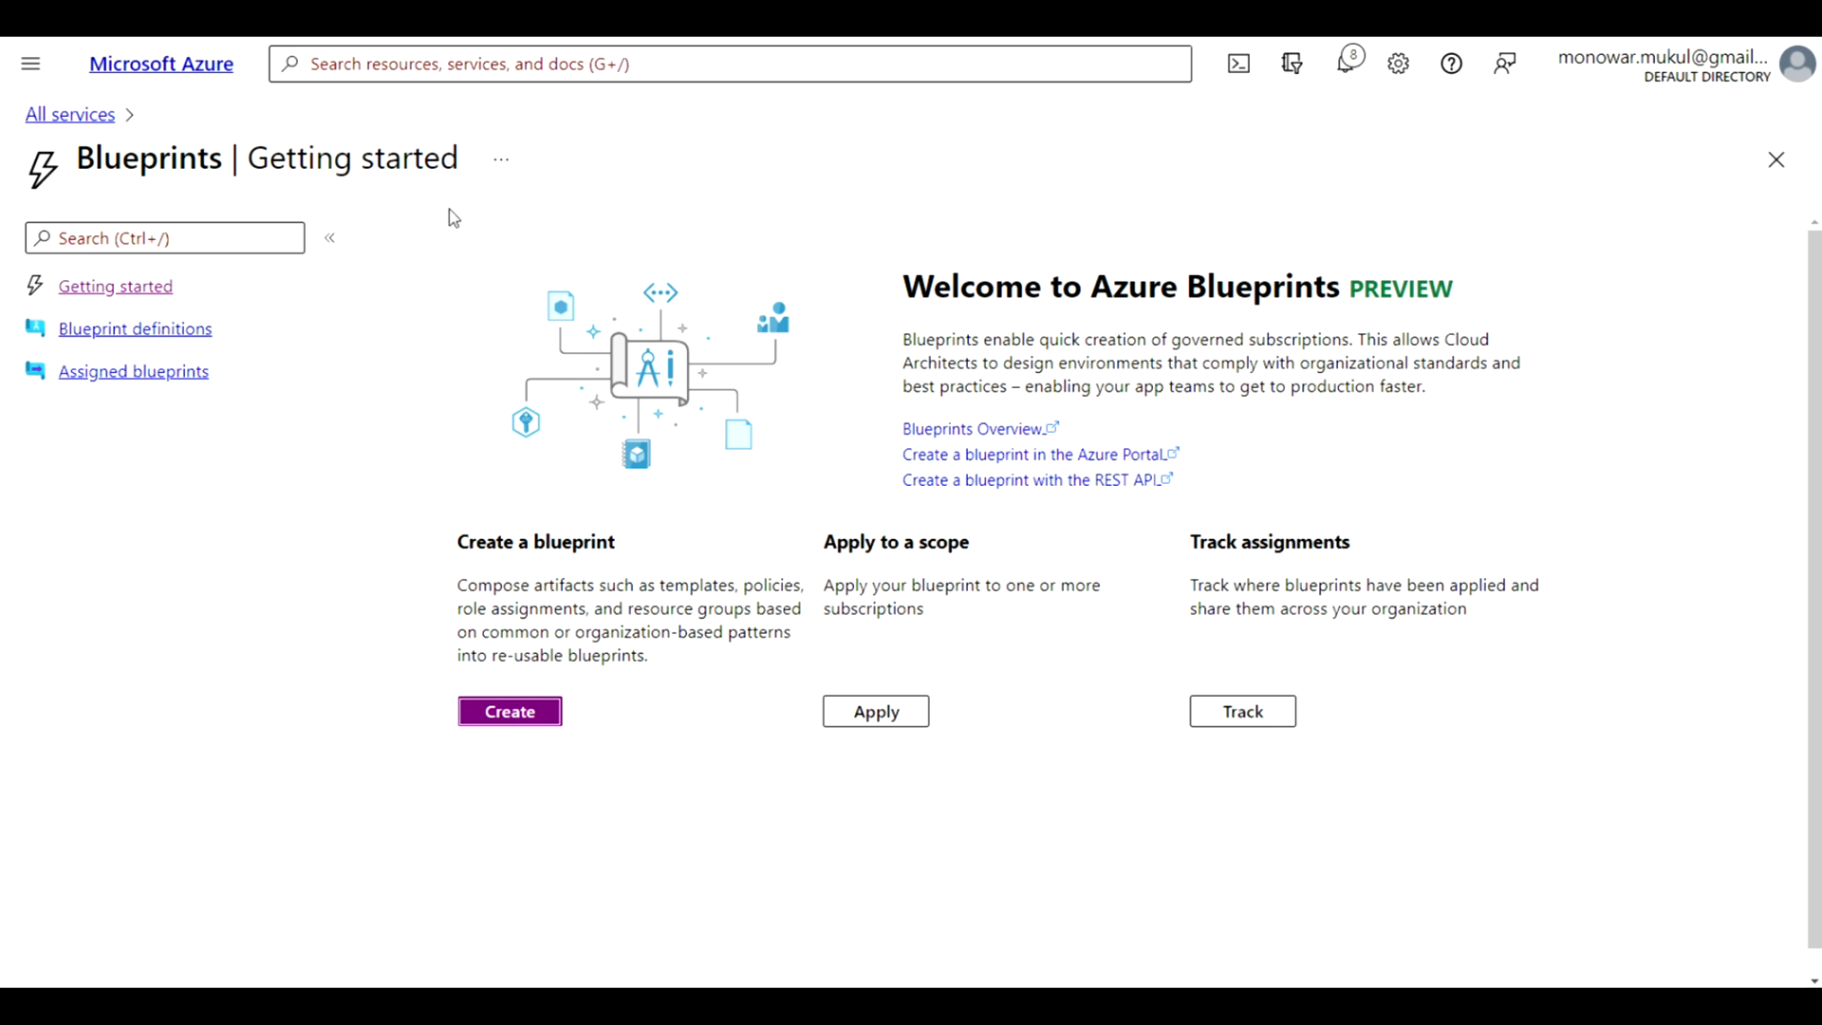
left_click(174, 330)
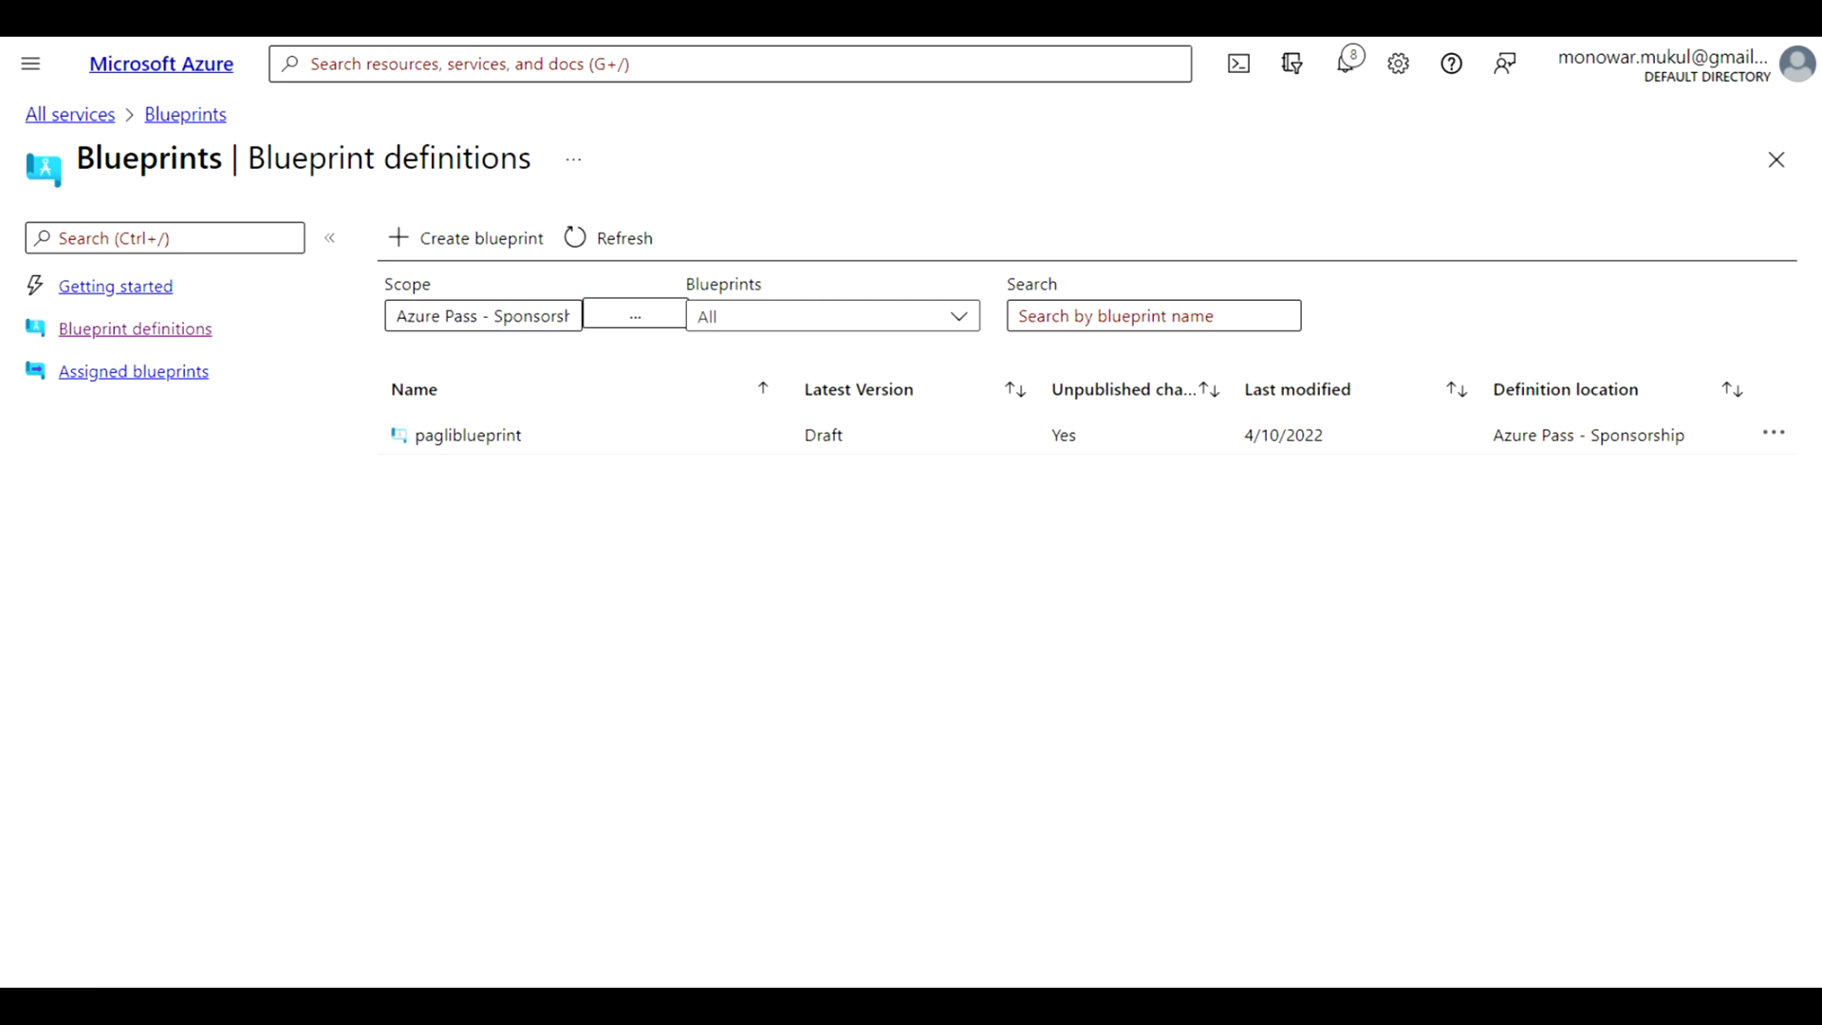
left_click(273, 228)
Edit pagliblueprint and enter "This blueprint is for tagging policy" as its description
left_click(1774, 439)
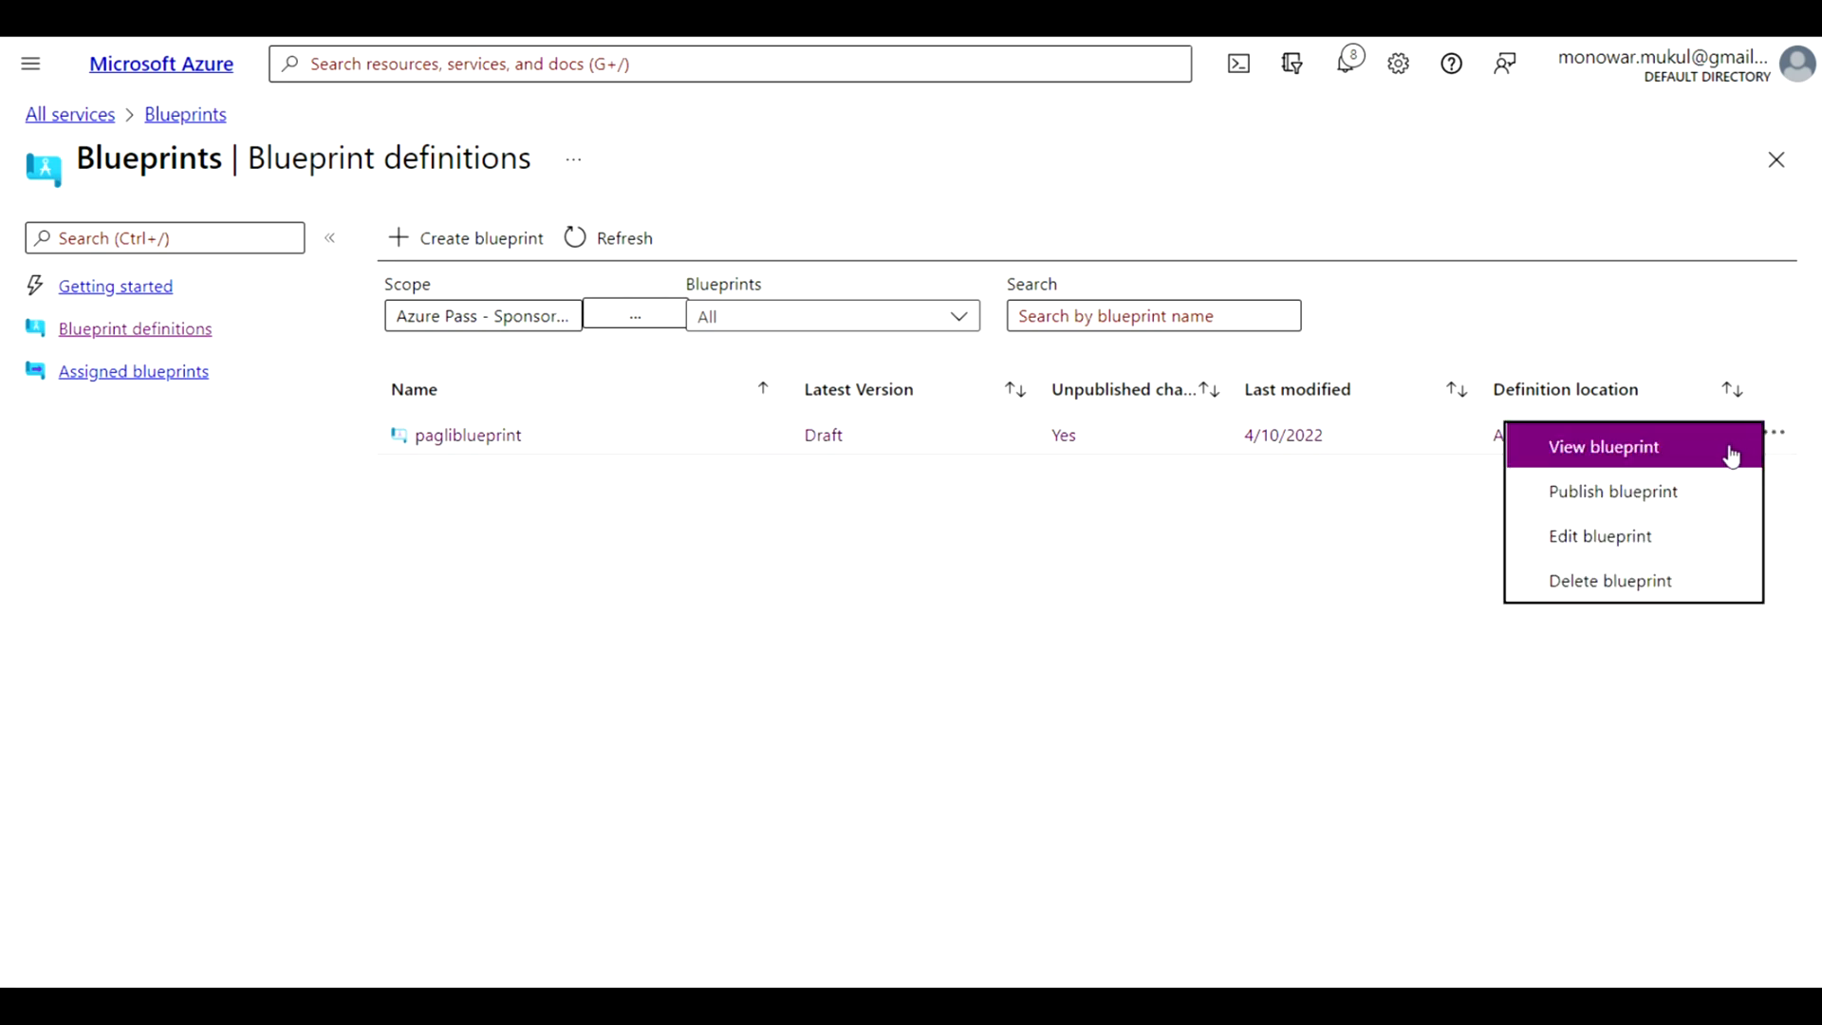
left_click(1624, 539)
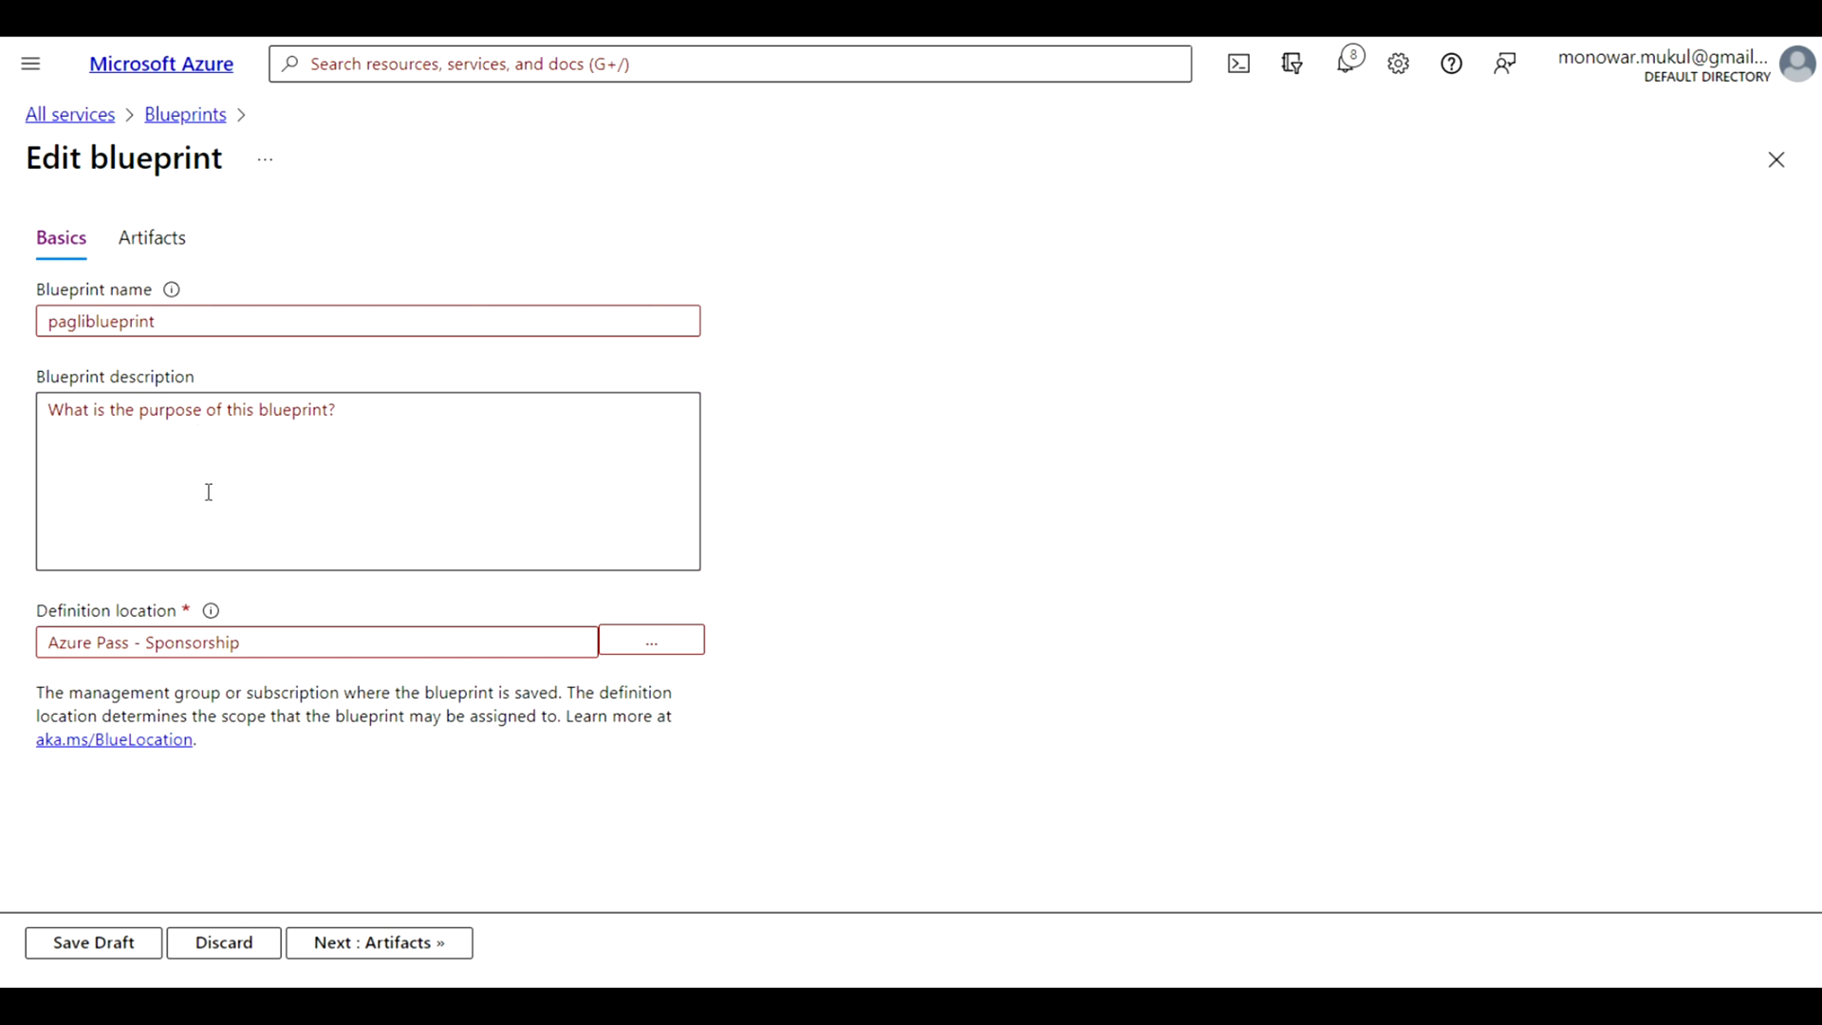
left_click(161, 434)
type("The")
key("BackSpace")
type("i")
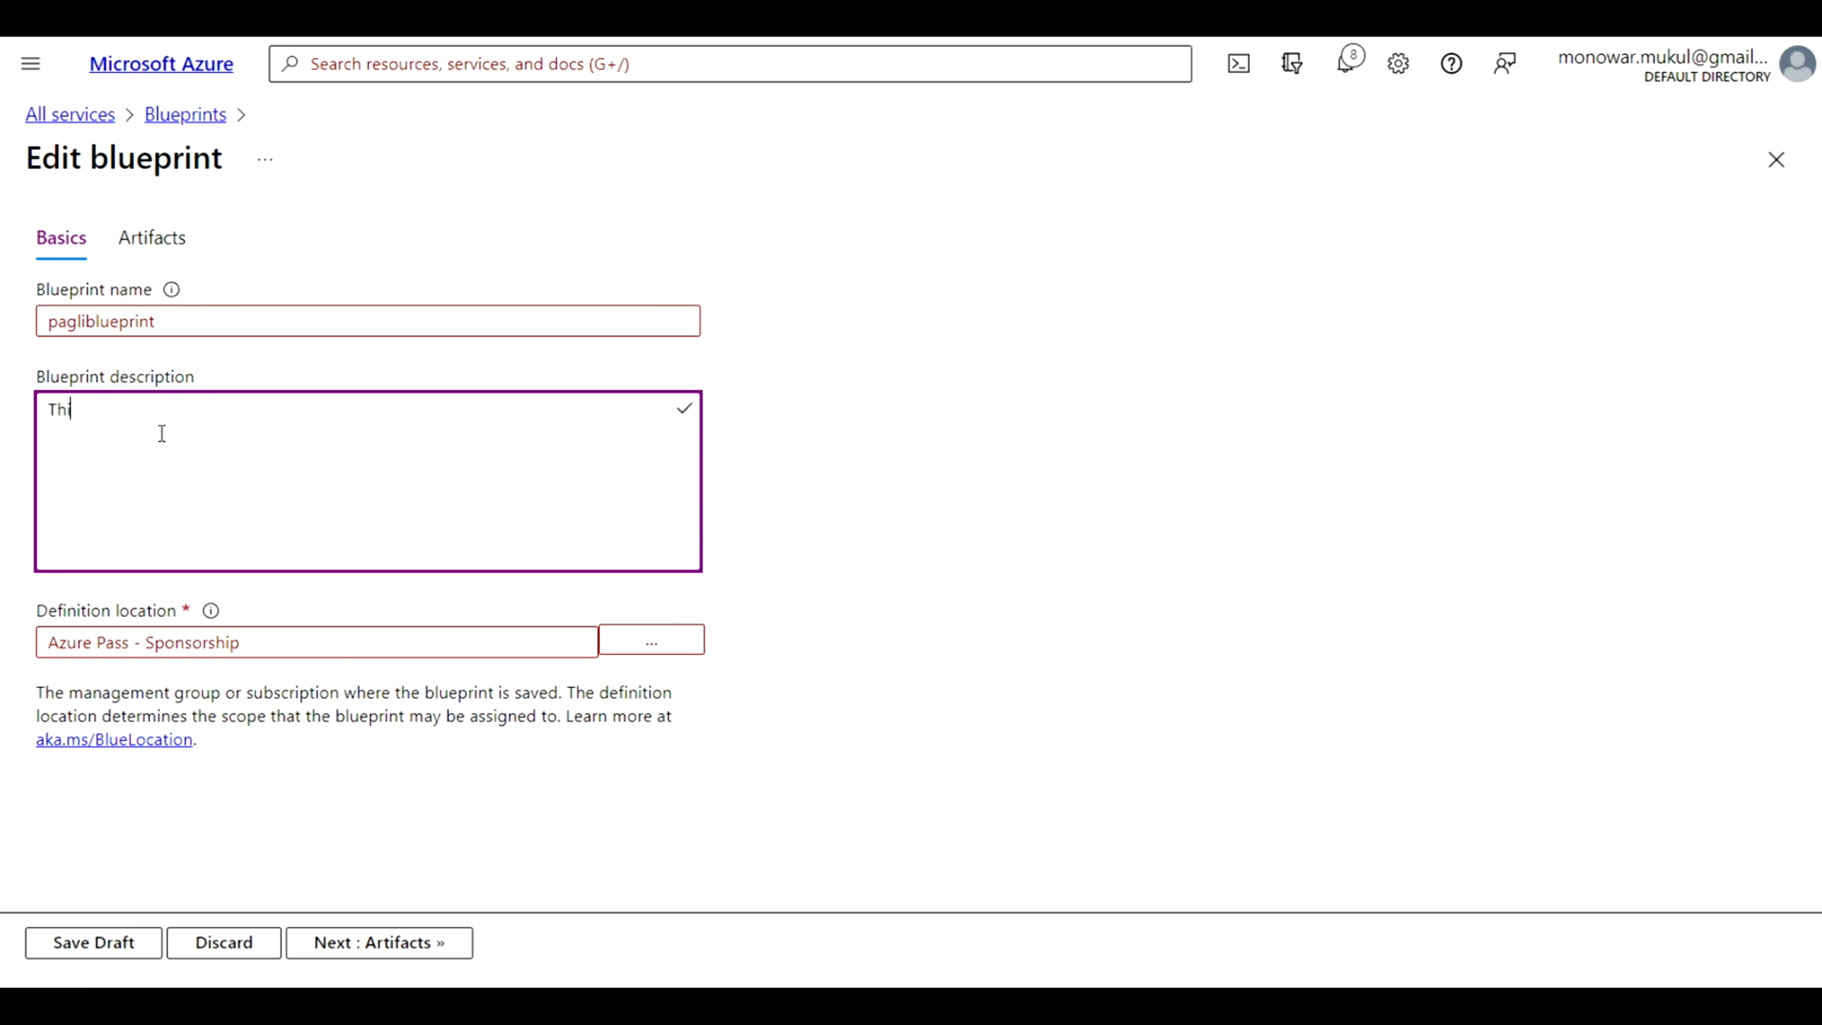
type("s blueprint is for tagging policy")
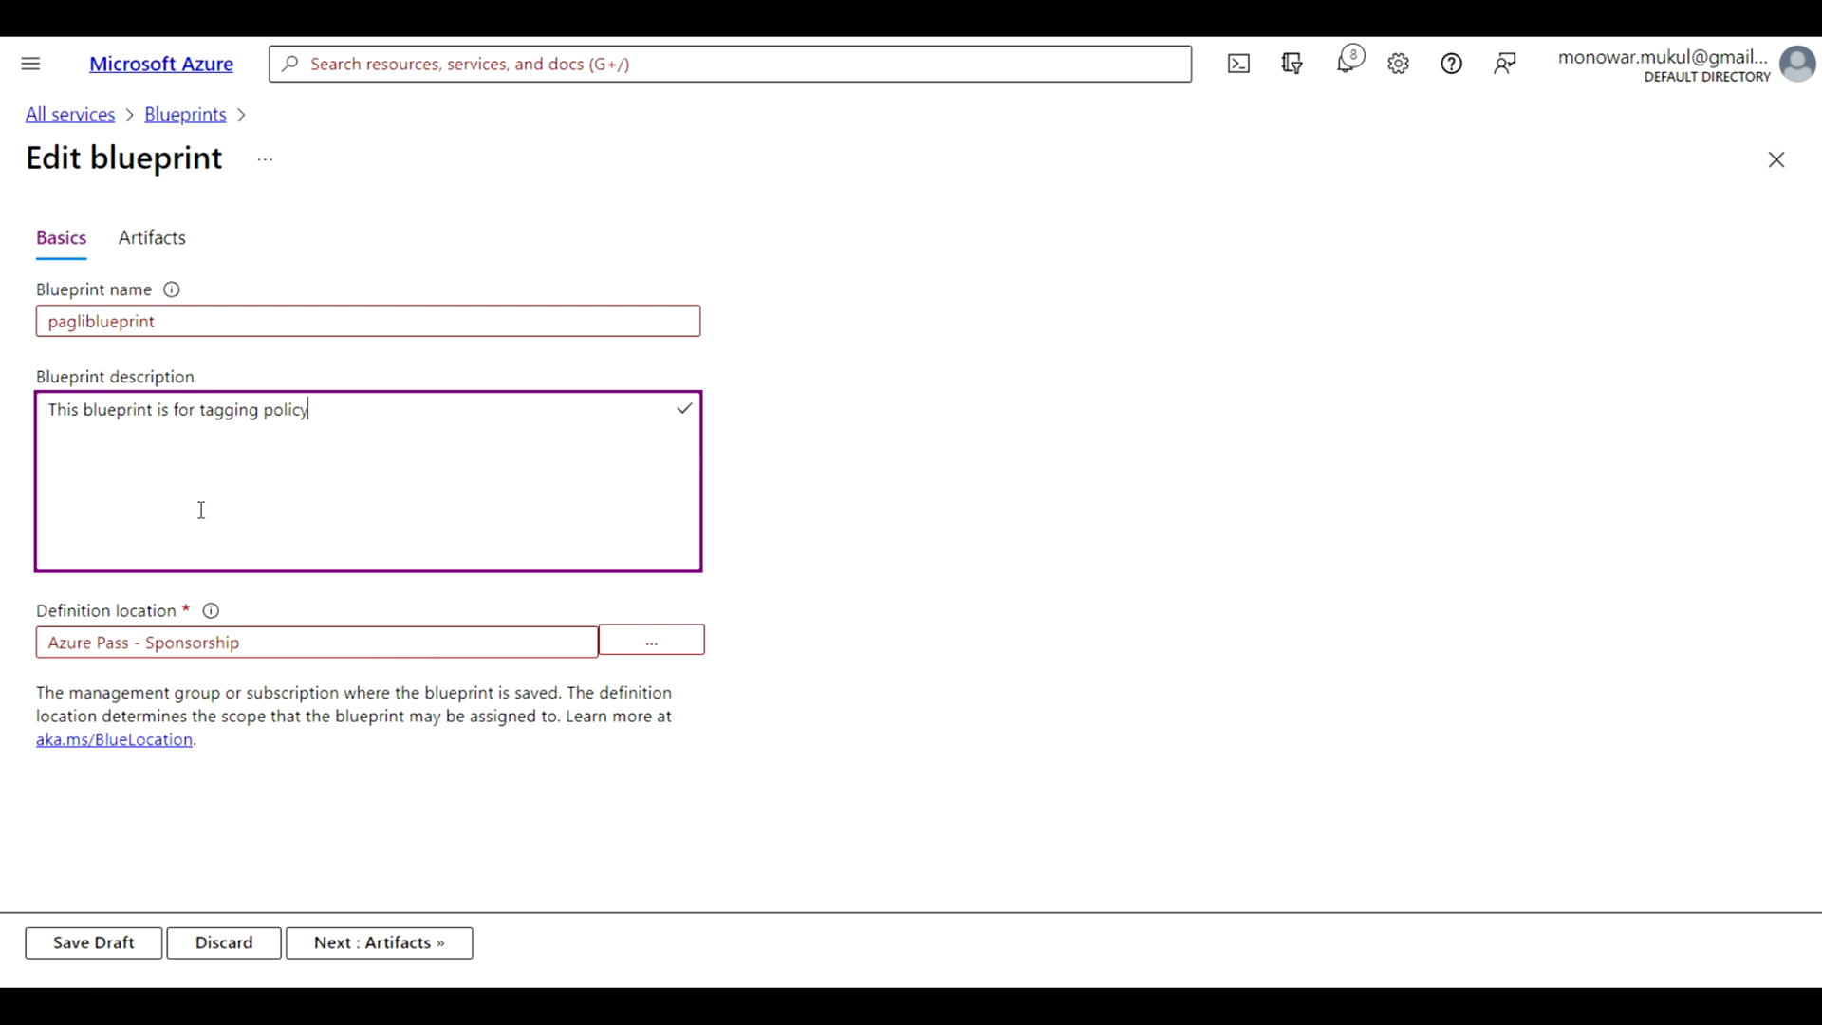
Review the blueprint's basic details and artifact list, including the actions for the Contributor role assignment, without changing any artifact
left_click(385, 943)
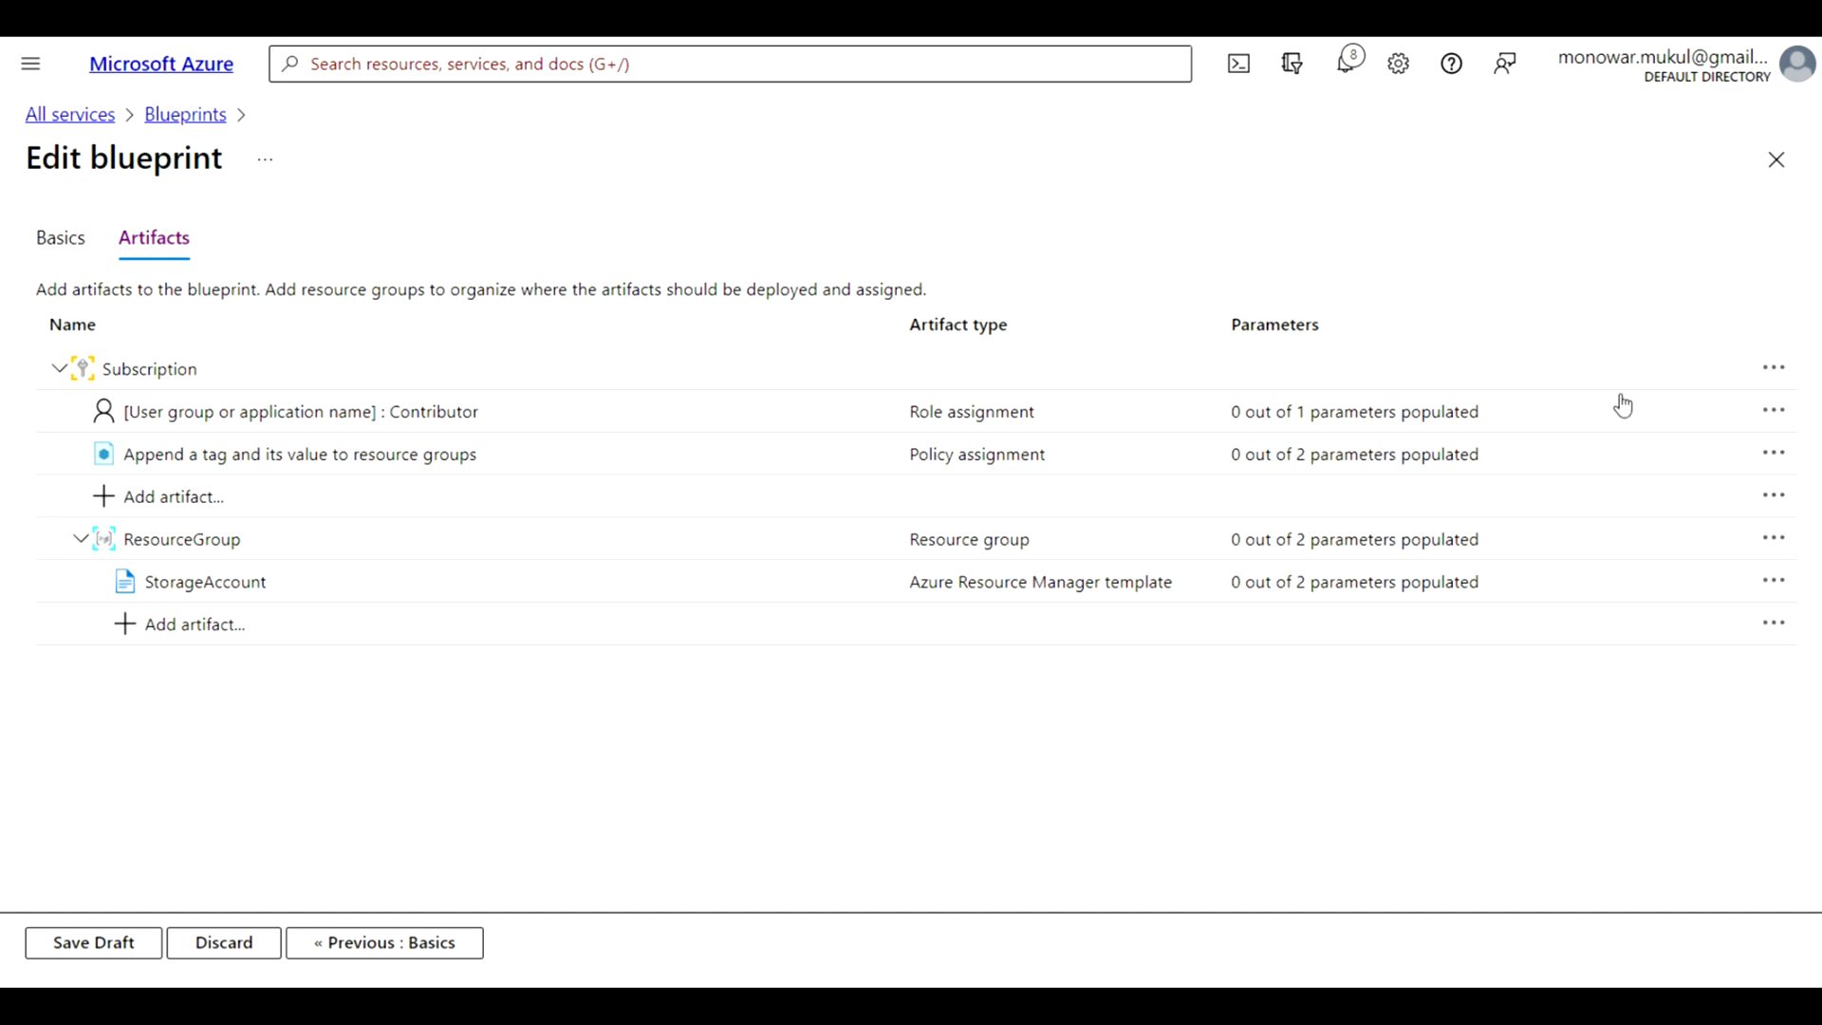
left_click(1771, 414)
left_click(1771, 416)
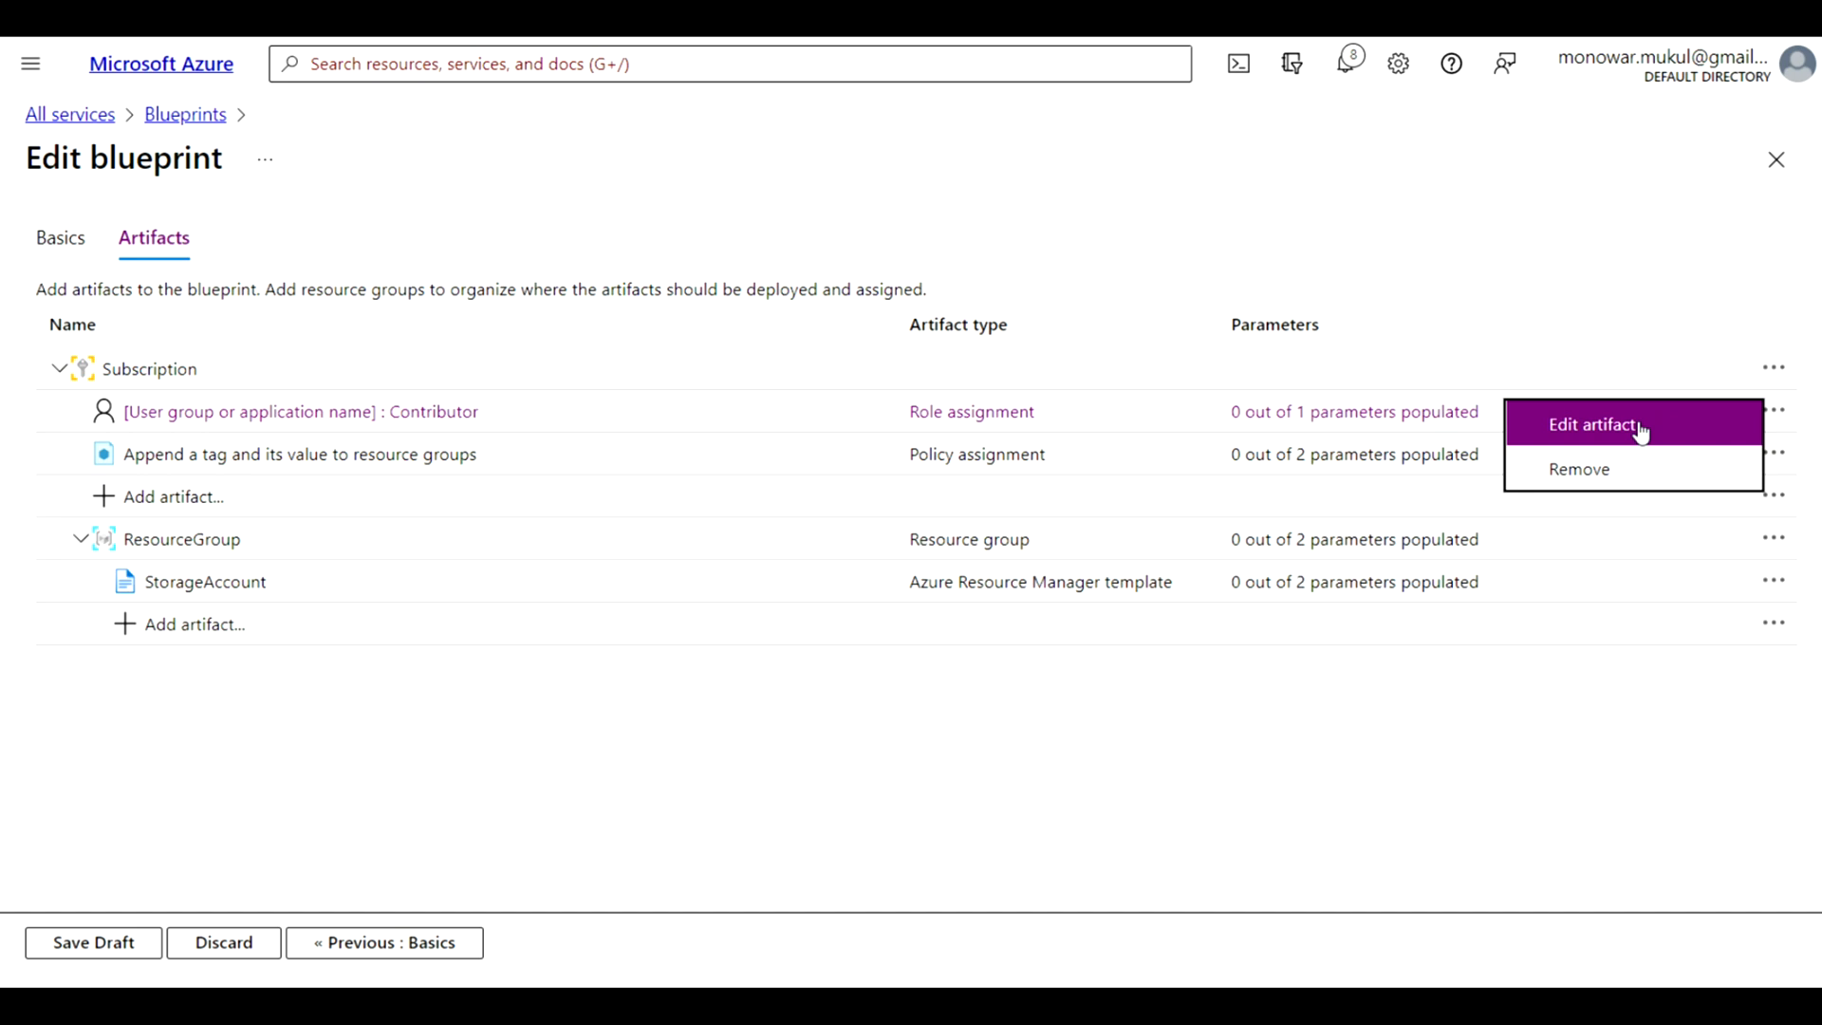
left_click(1173, 862)
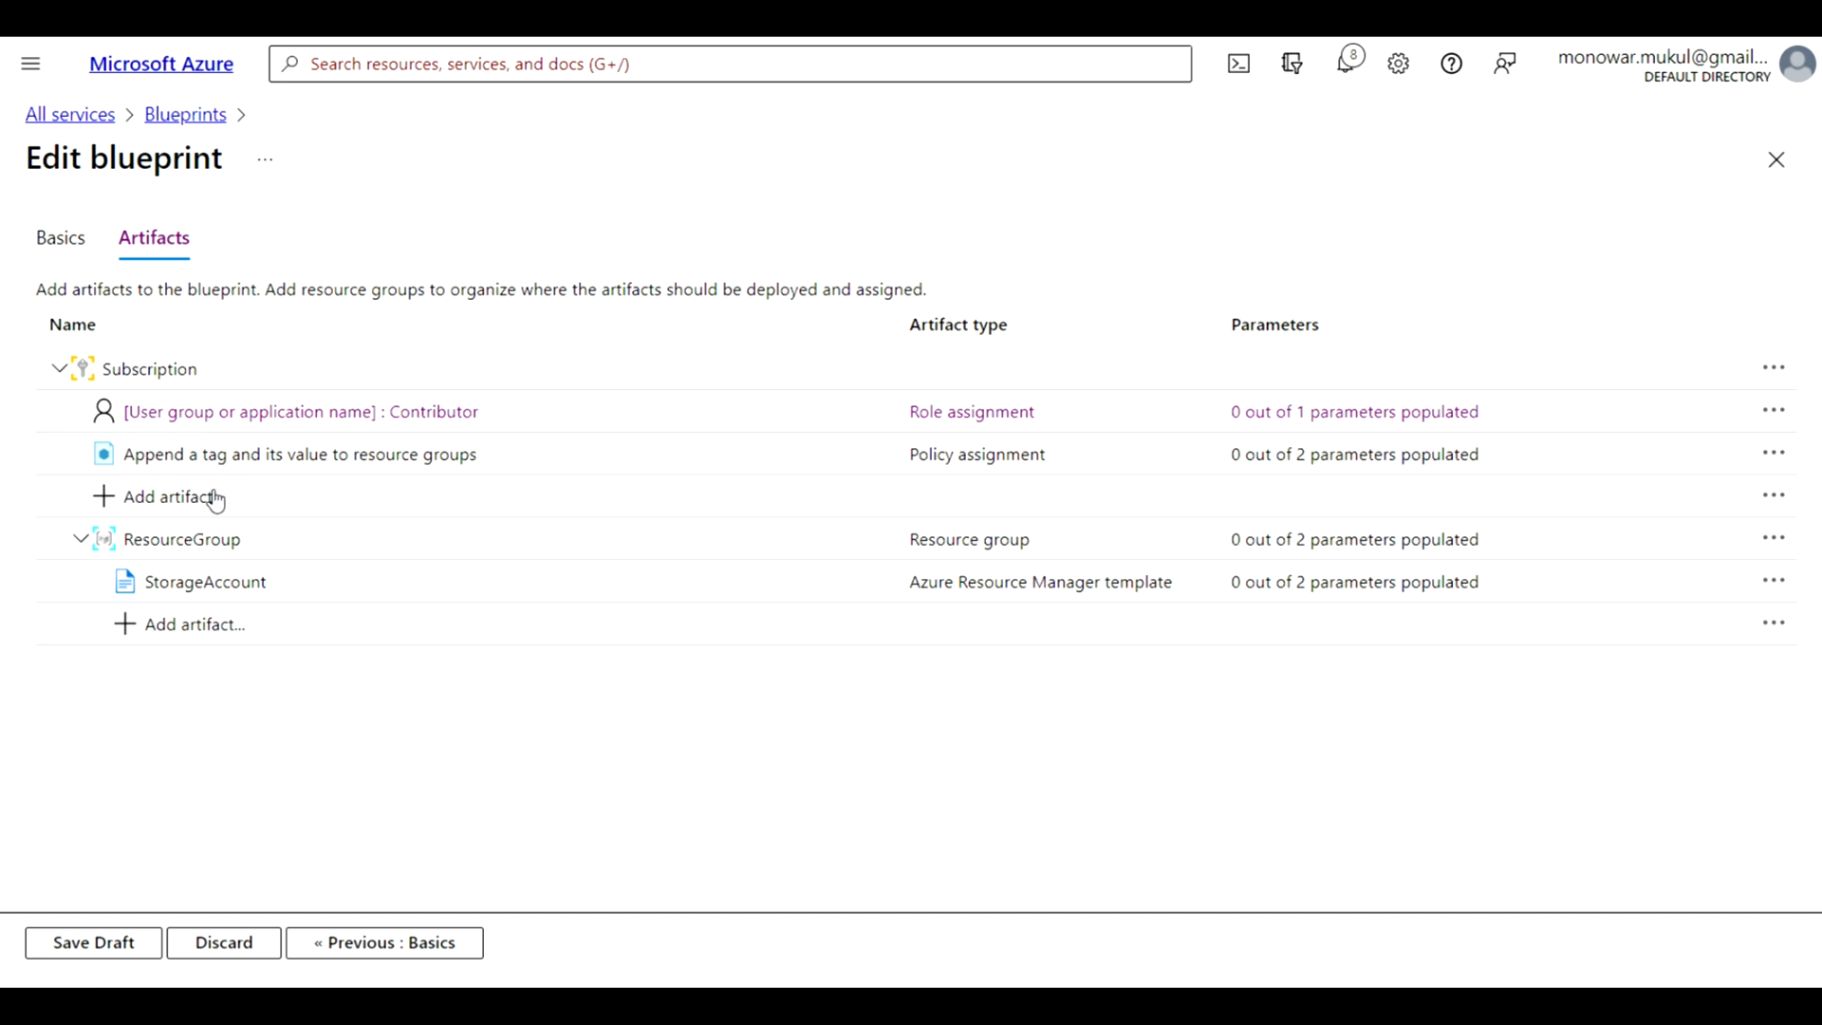
left_click(105, 500)
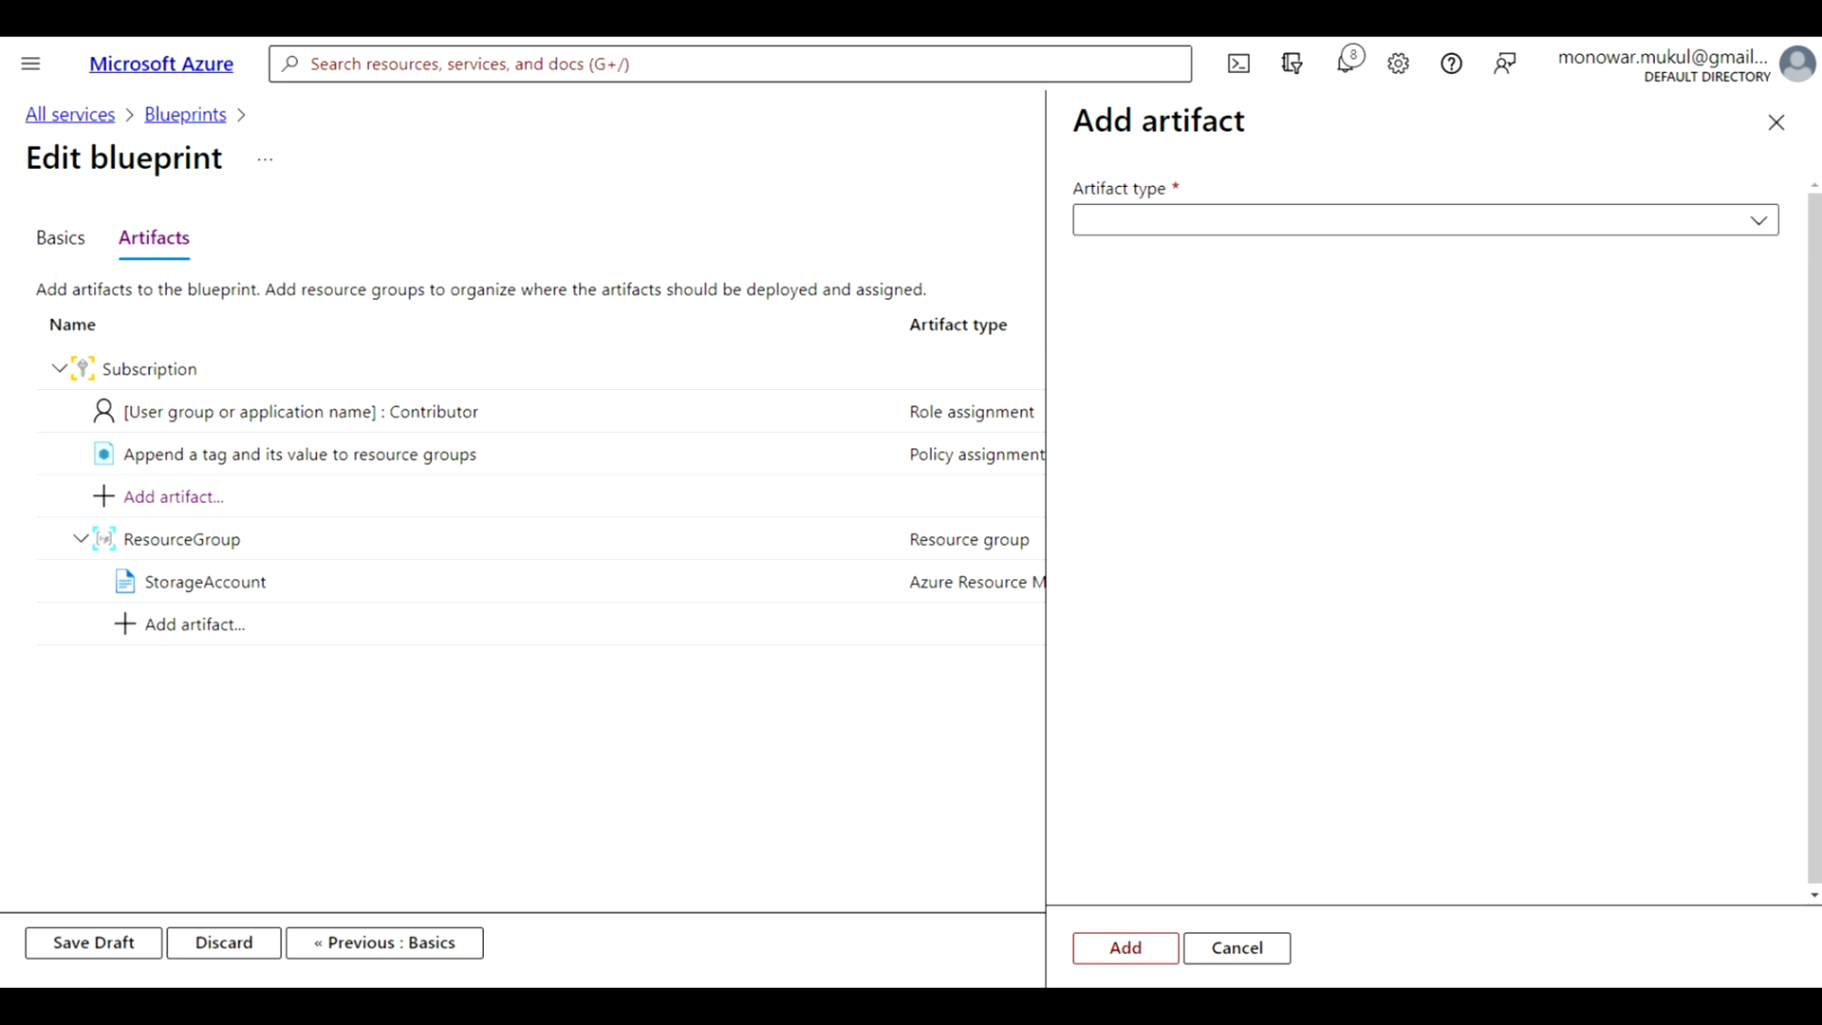
key("Escape")
left_click(387, 944)
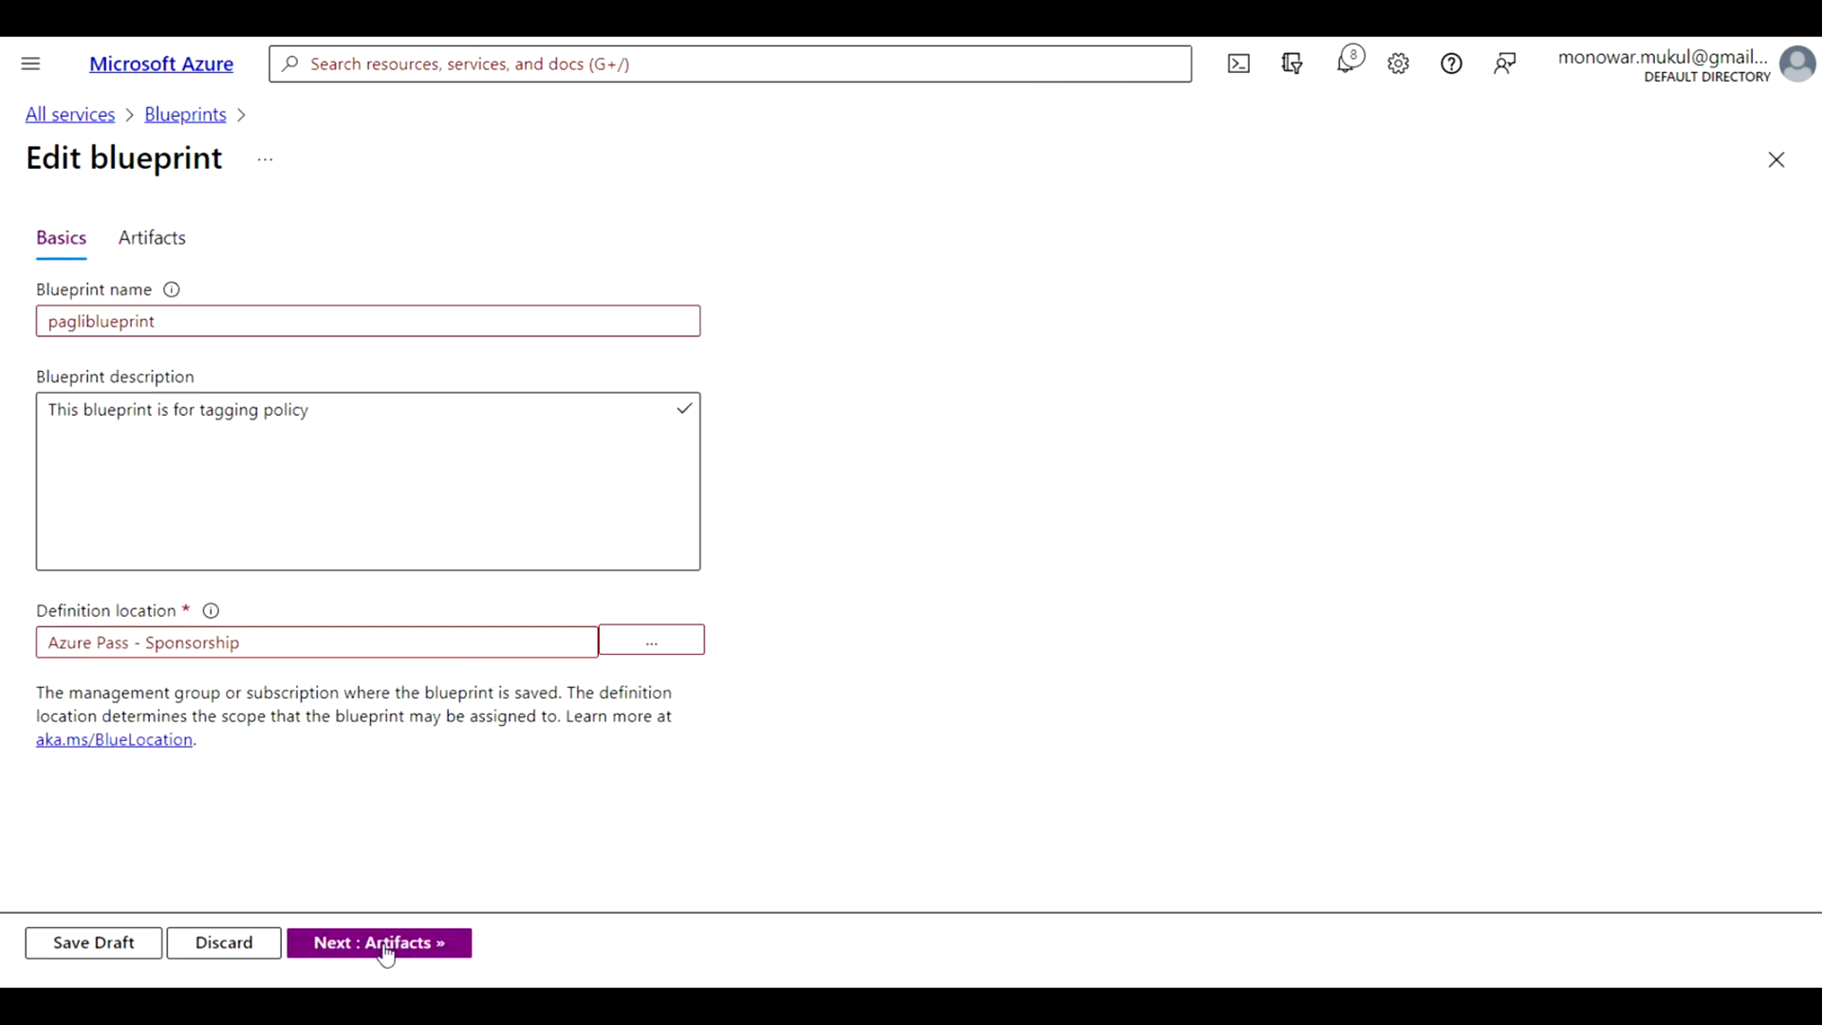
left_click(77, 325)
left_click(384, 947)
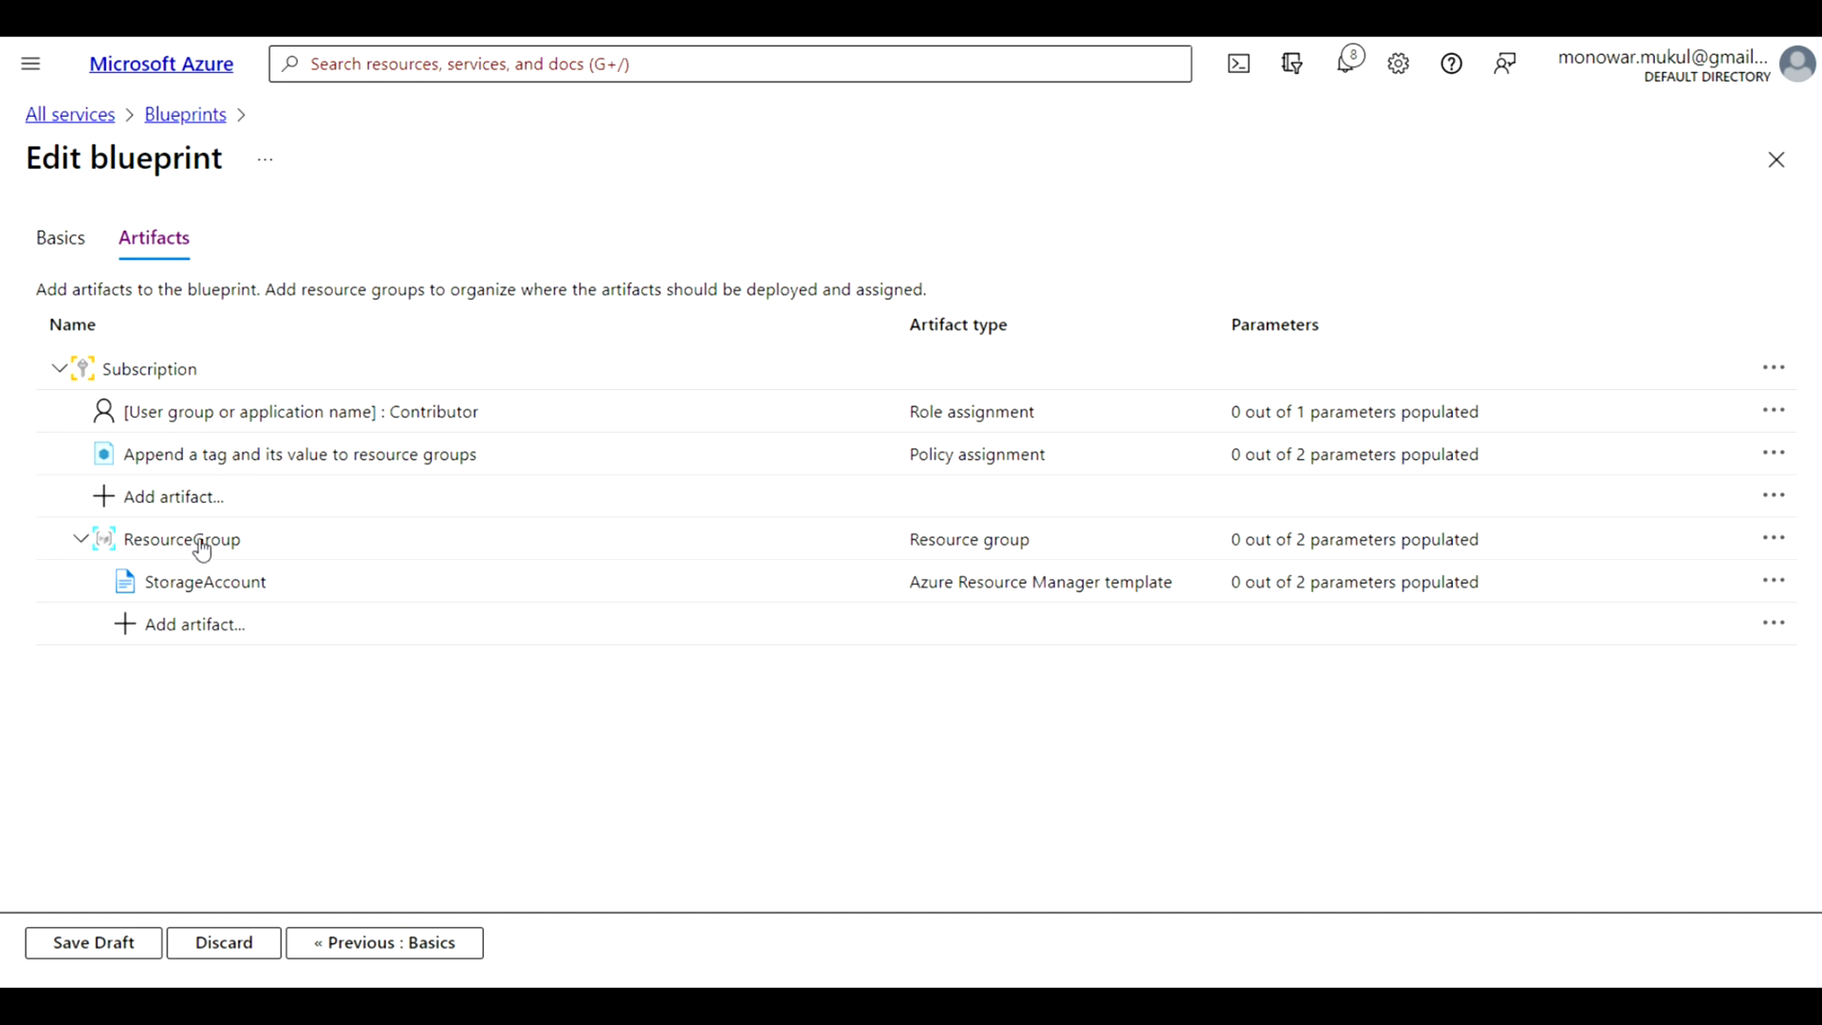
Start a new role assignment artifact under ResourceGroup and set its role to Owner
left_click(150, 628)
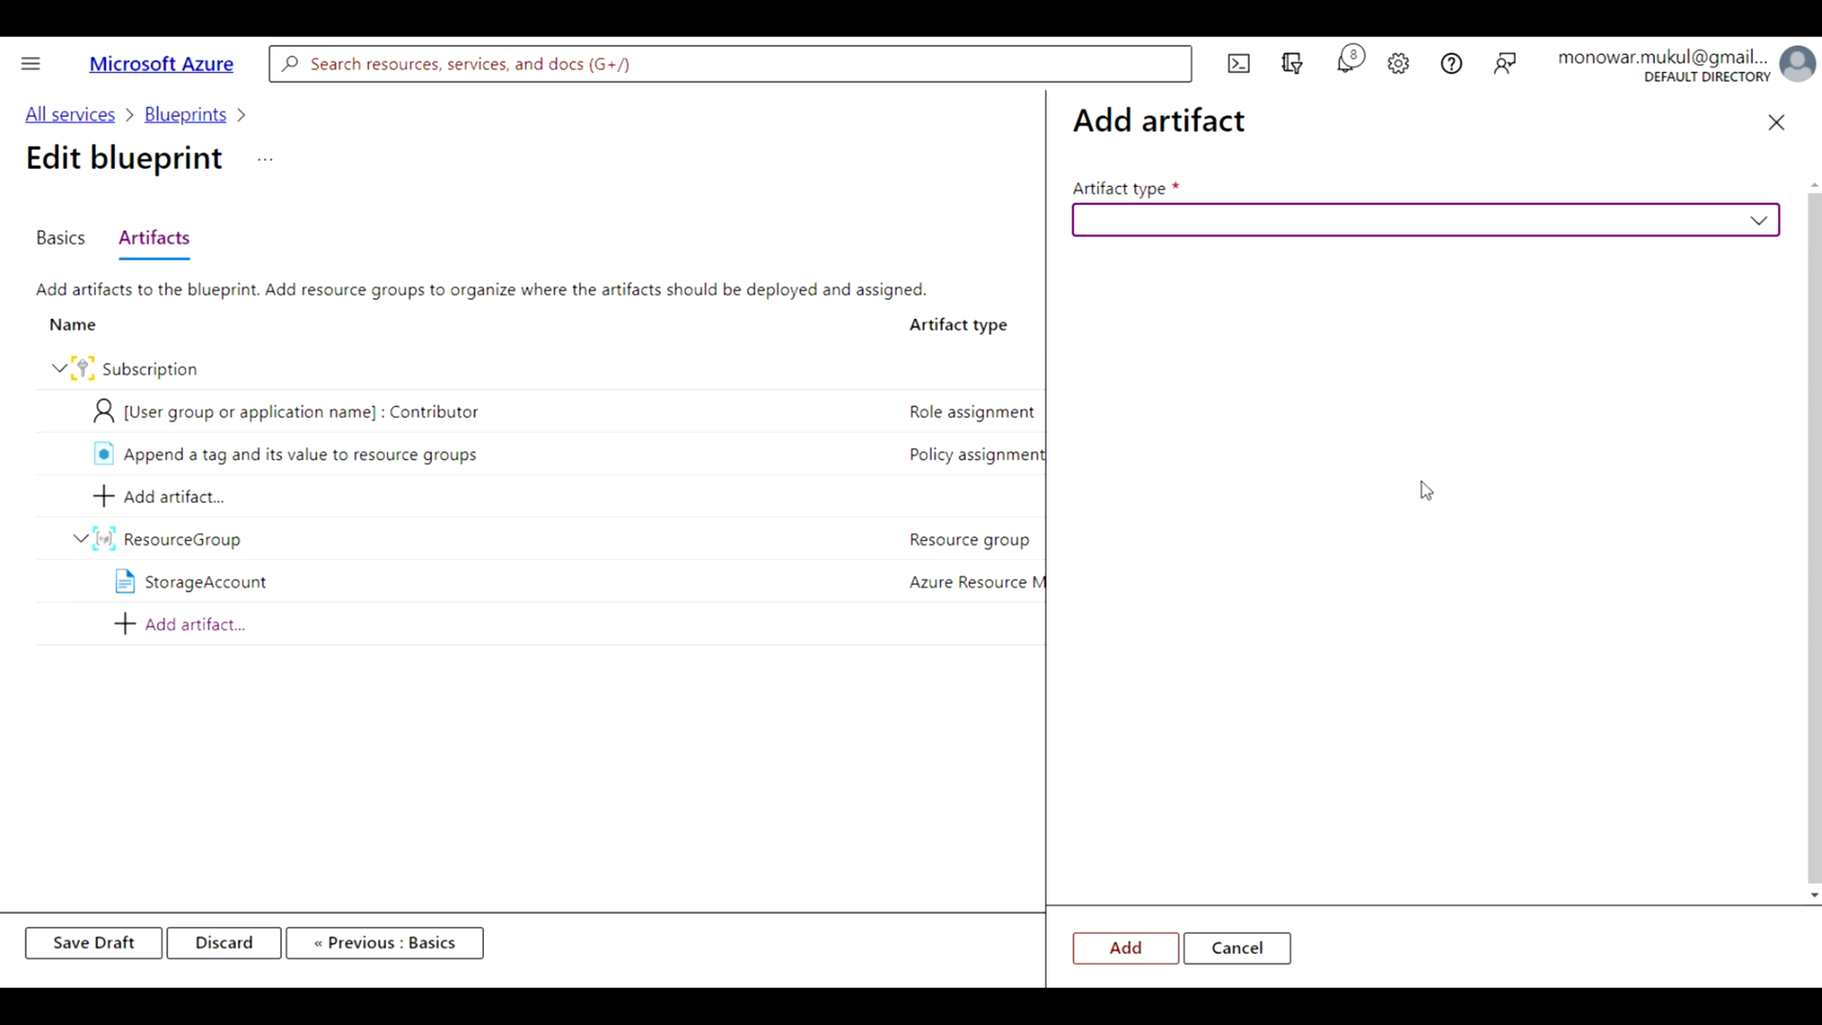
left_click(1761, 224)
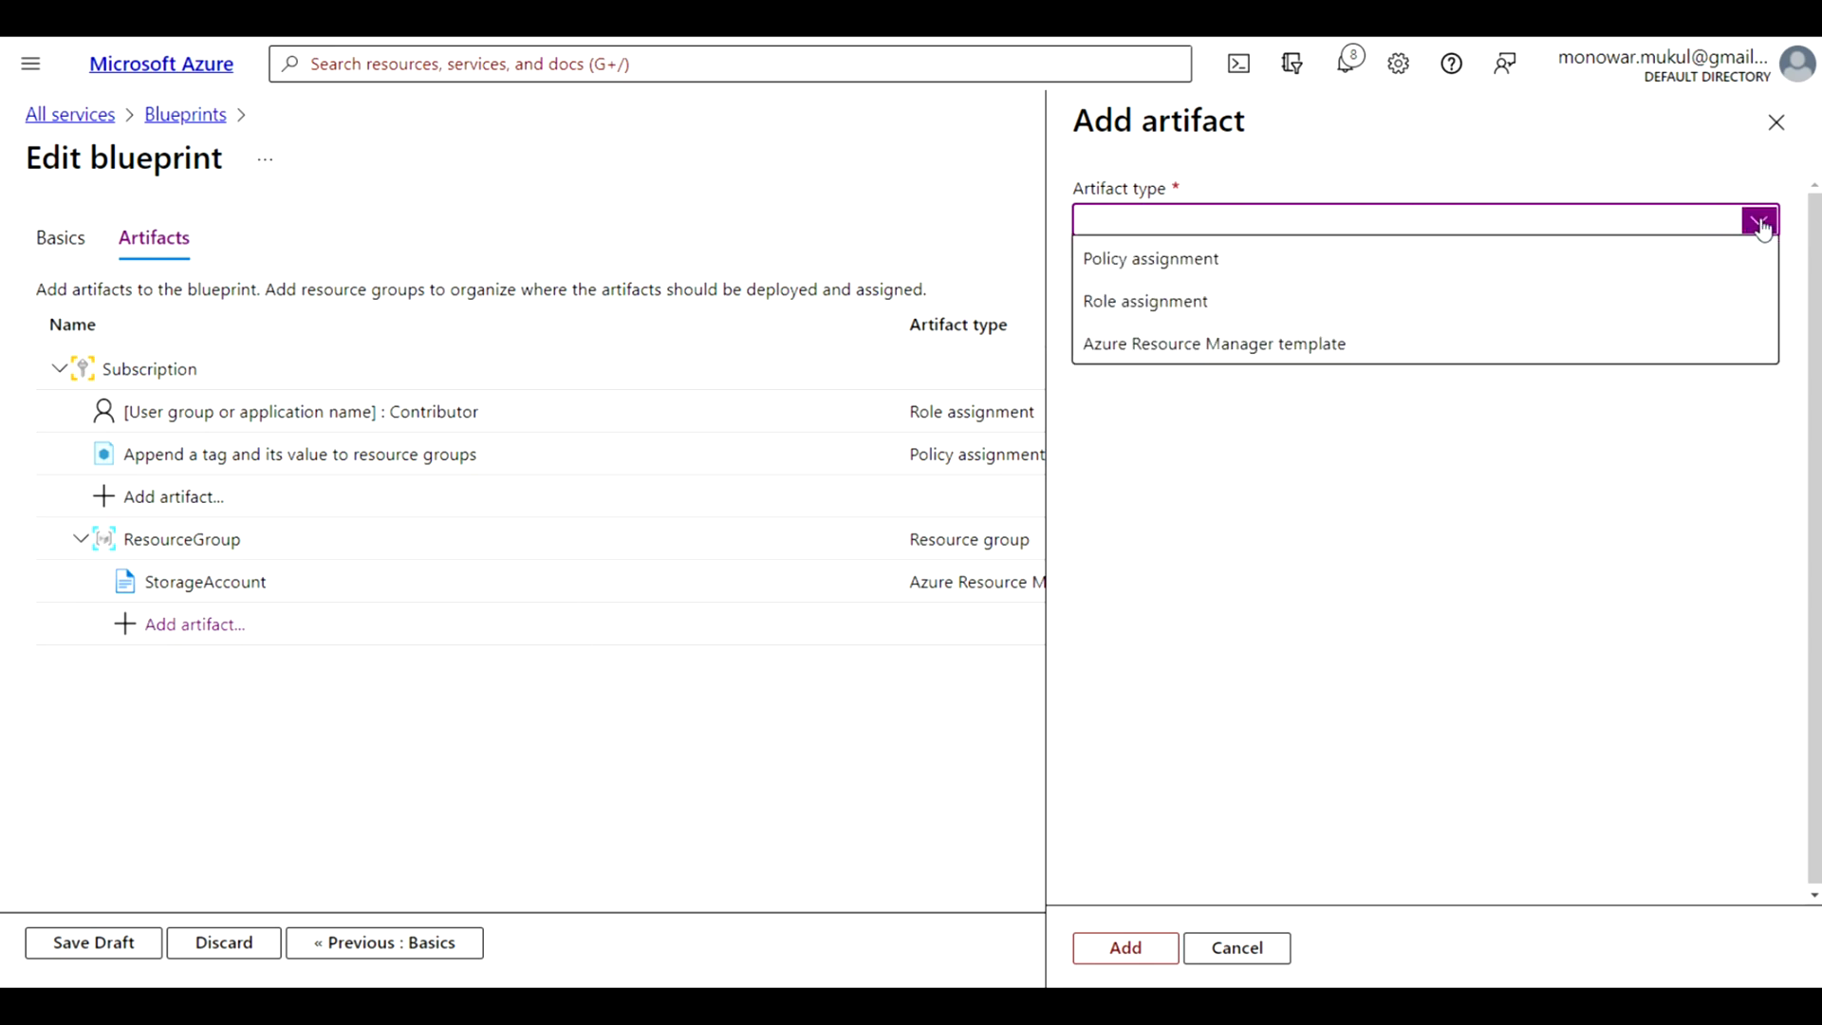
left_click(1299, 309)
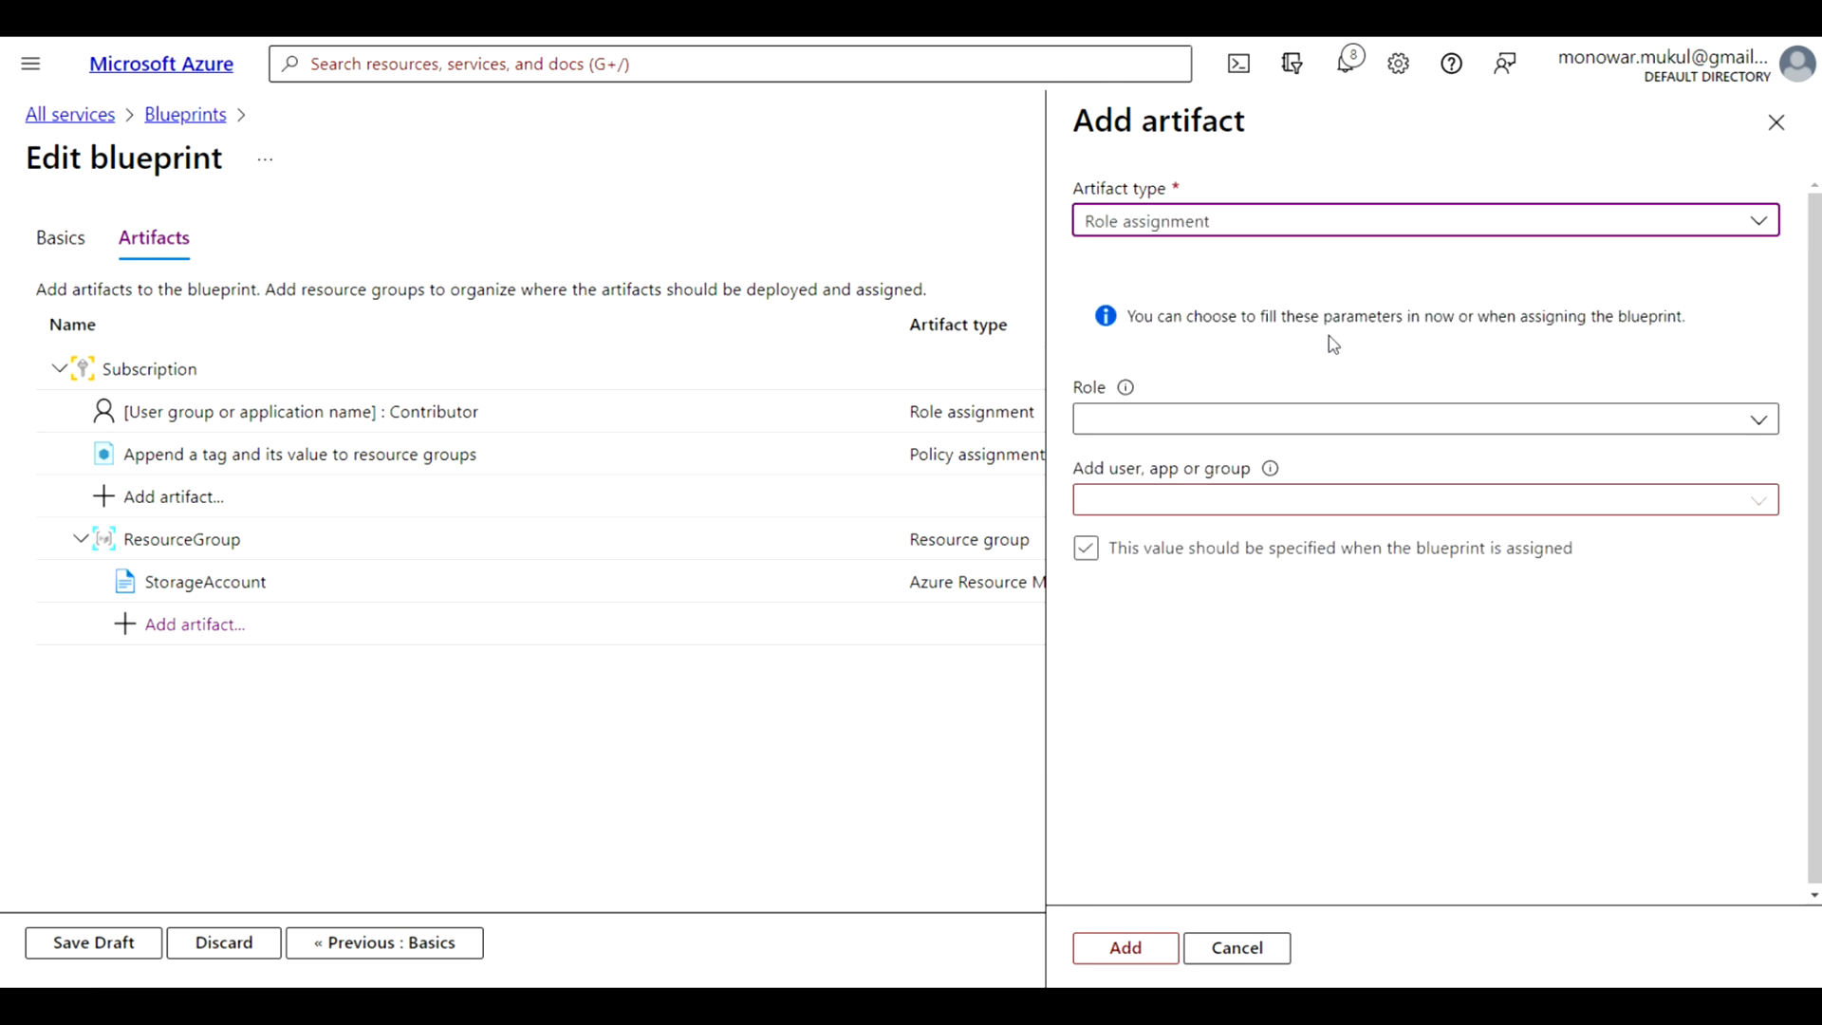
left_click(1758, 420)
left_click(1193, 513)
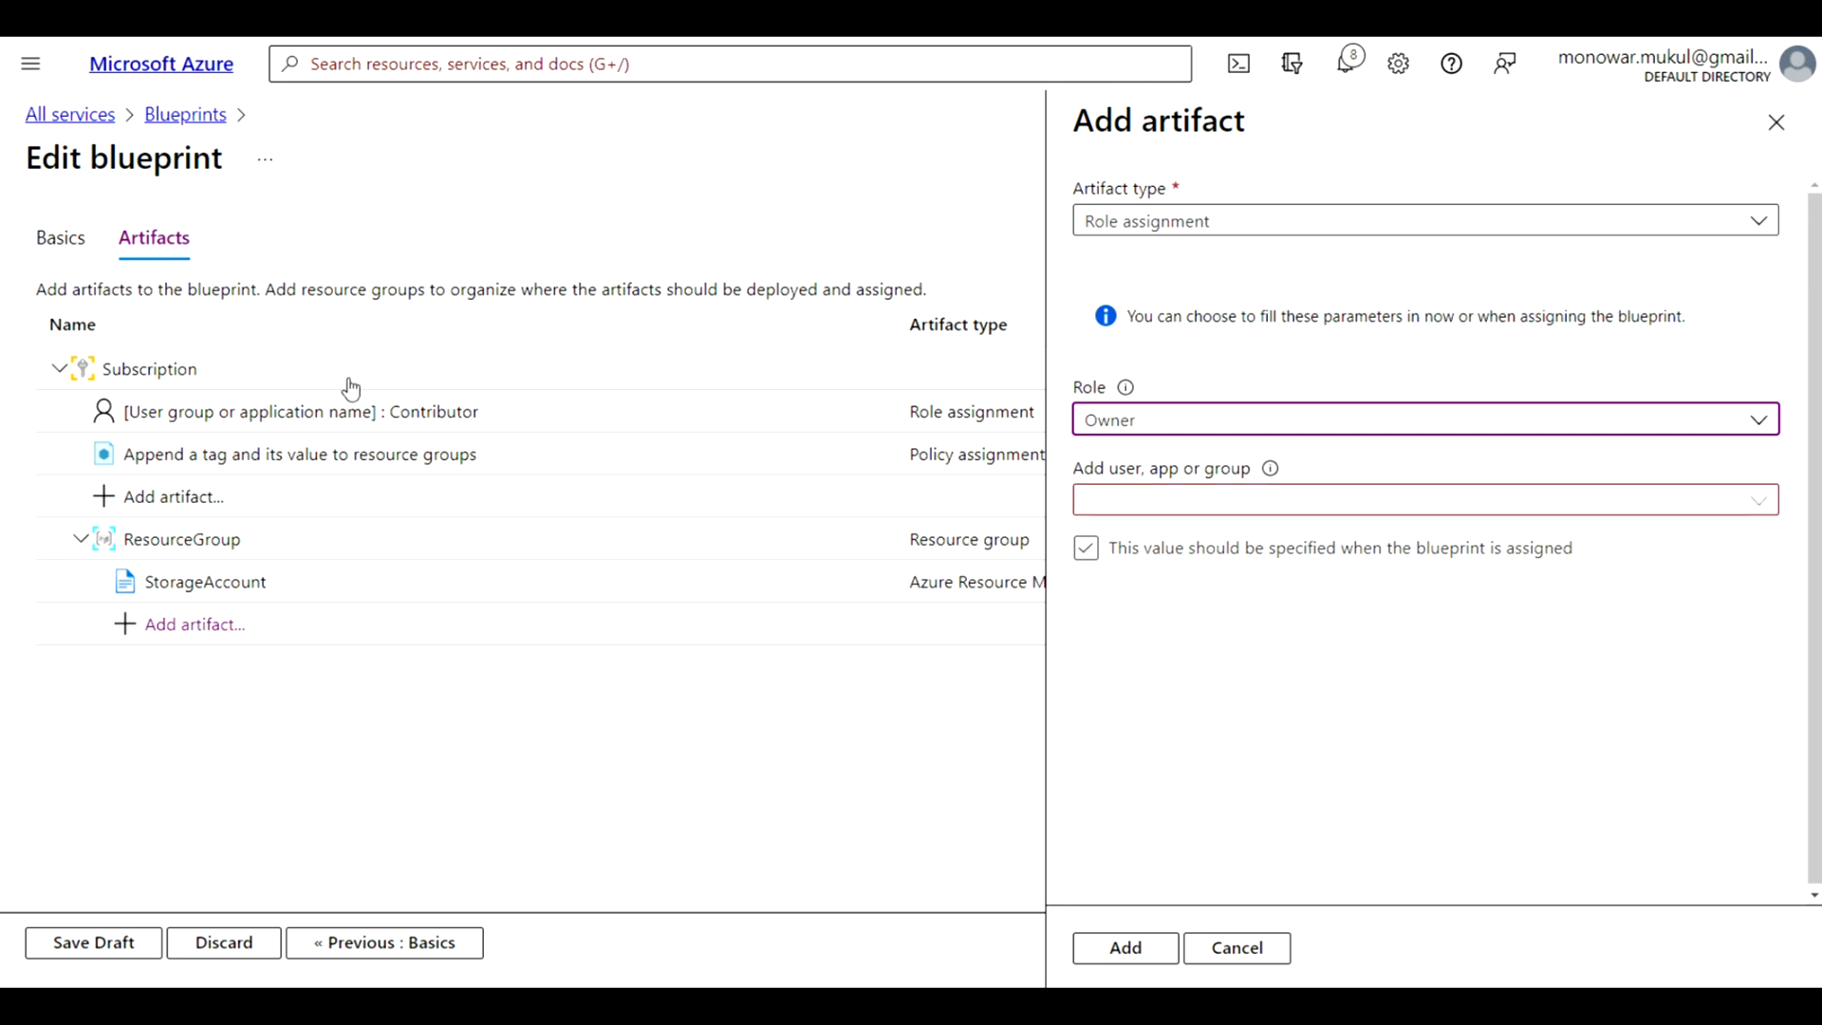
Turn off specifying the user at blueprint assignment, and find and select the user who receives the Owner role
left_click(1174, 511)
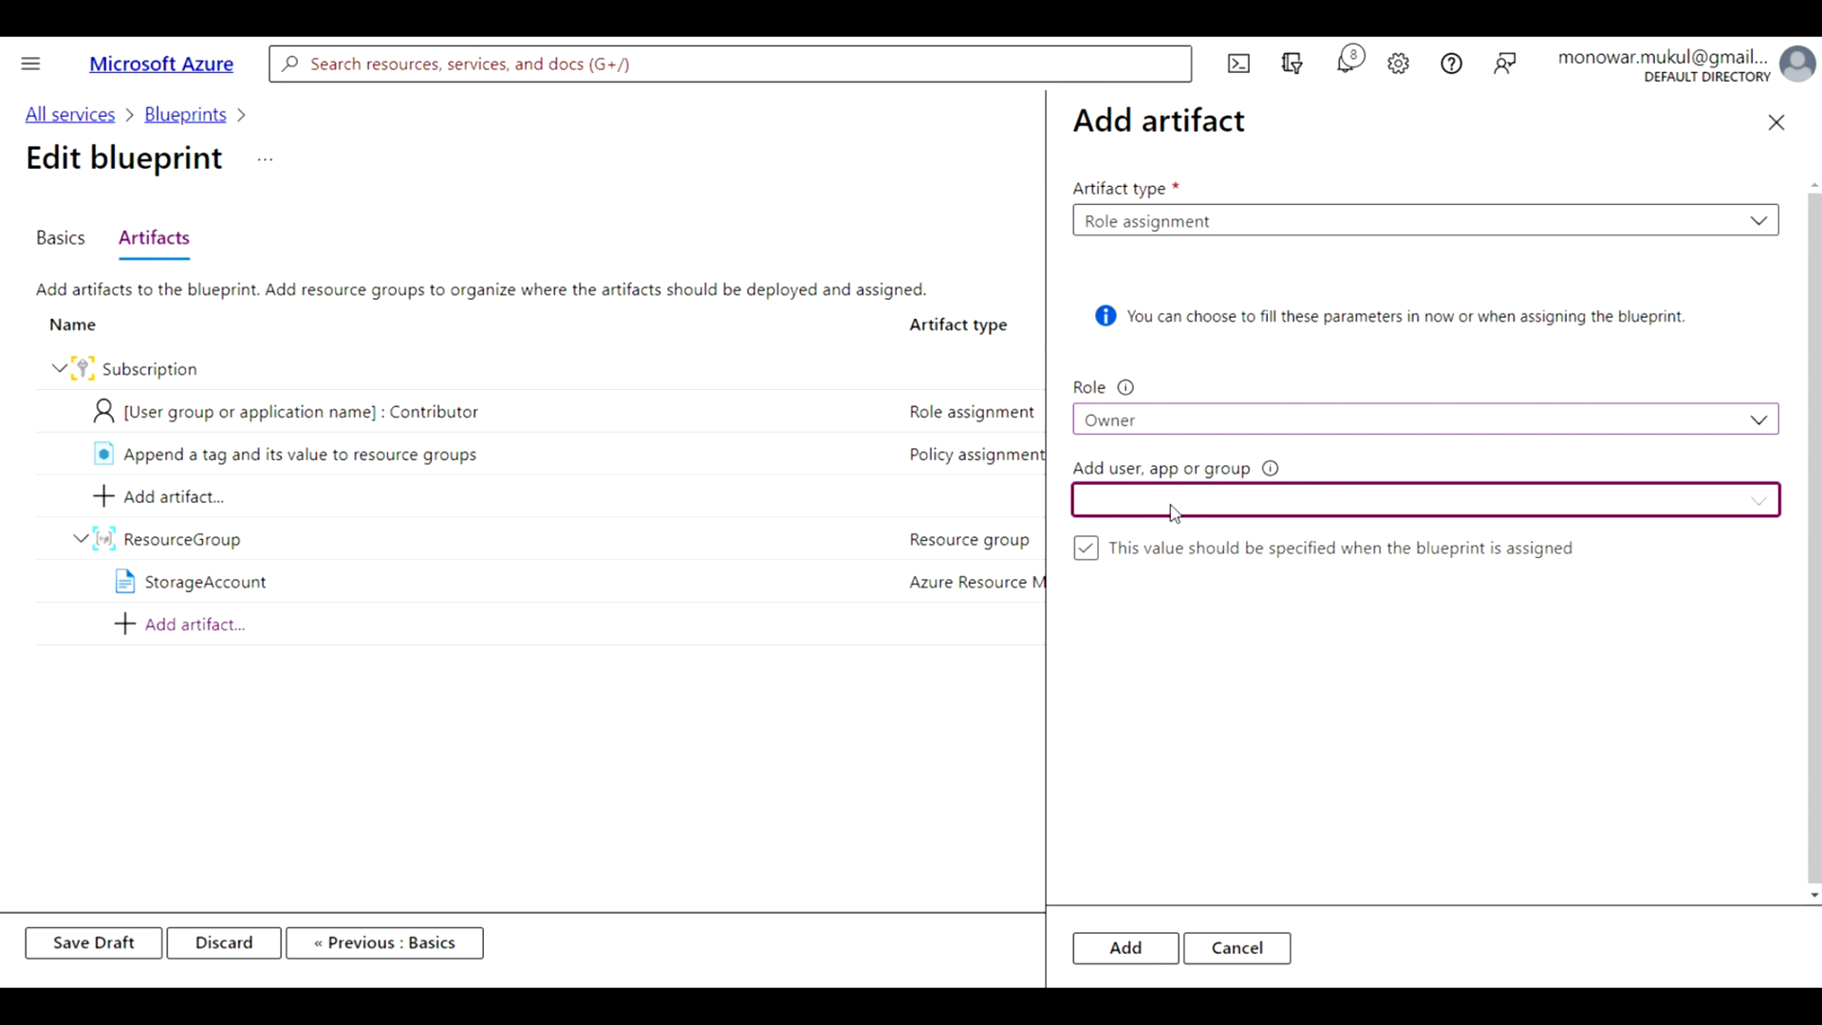
key("Tab")
key("space")
left_click(1131, 497)
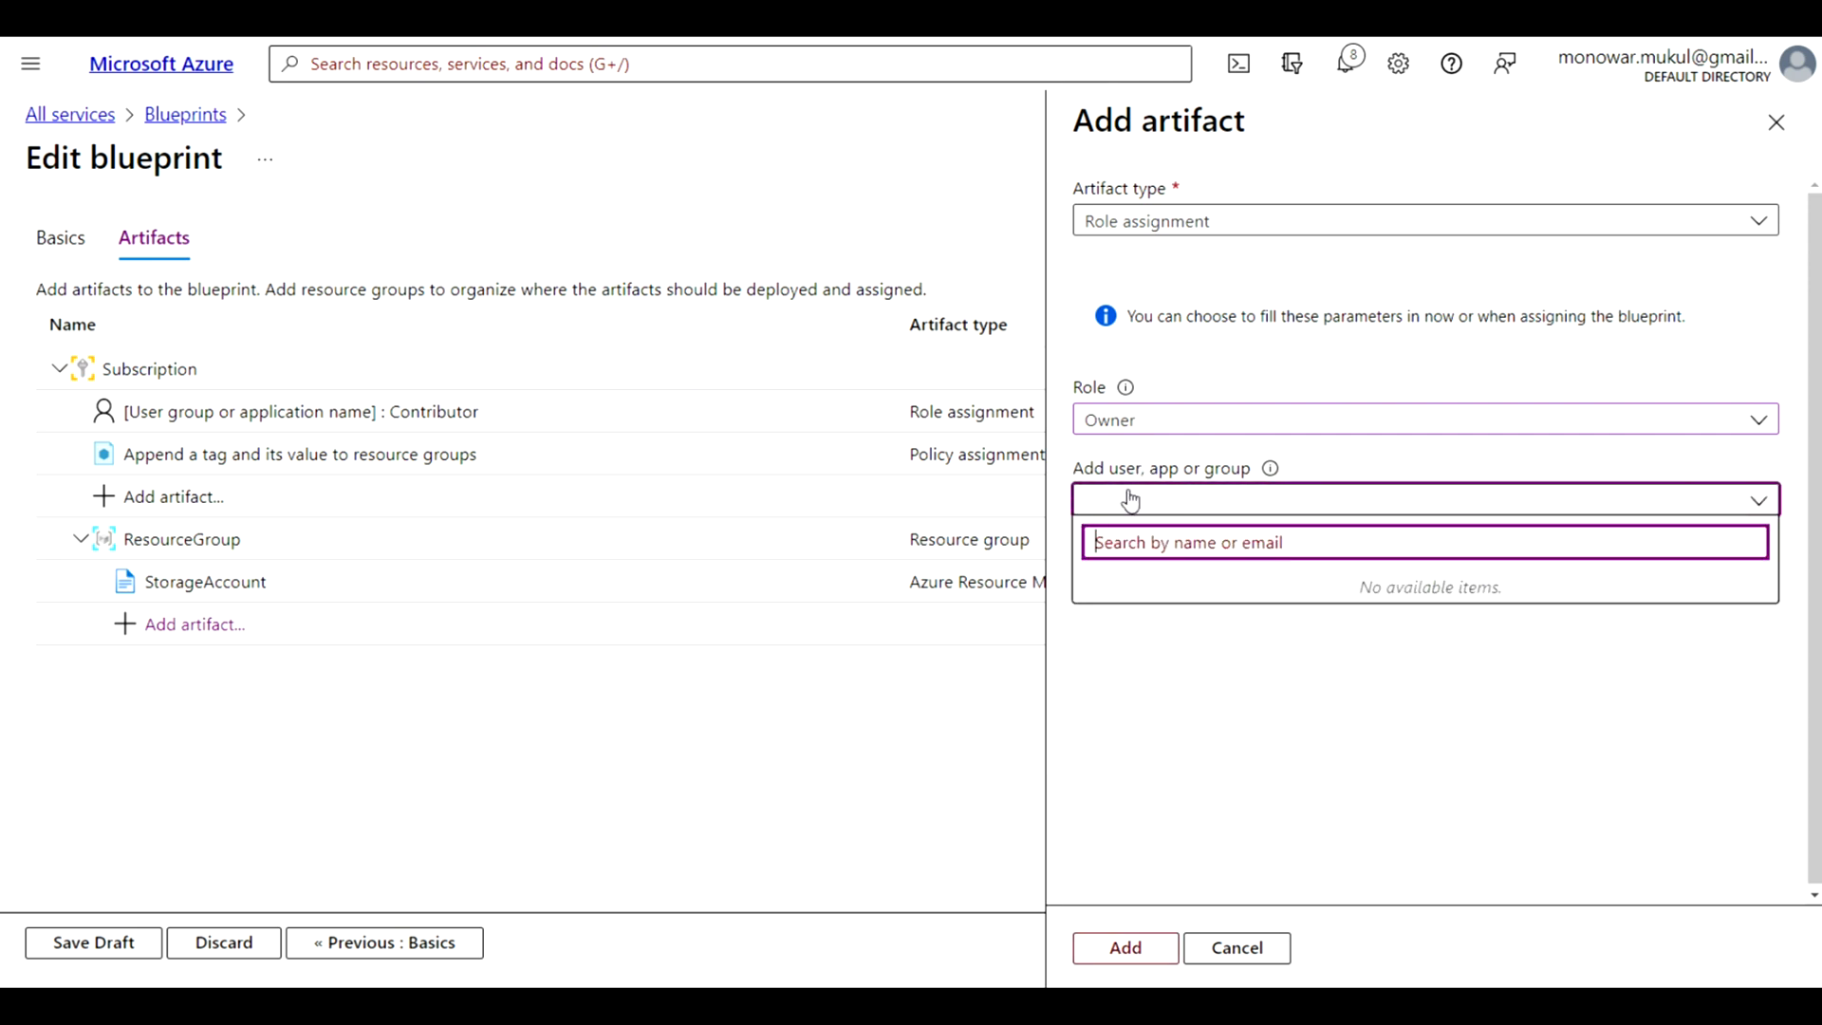
type("sam")
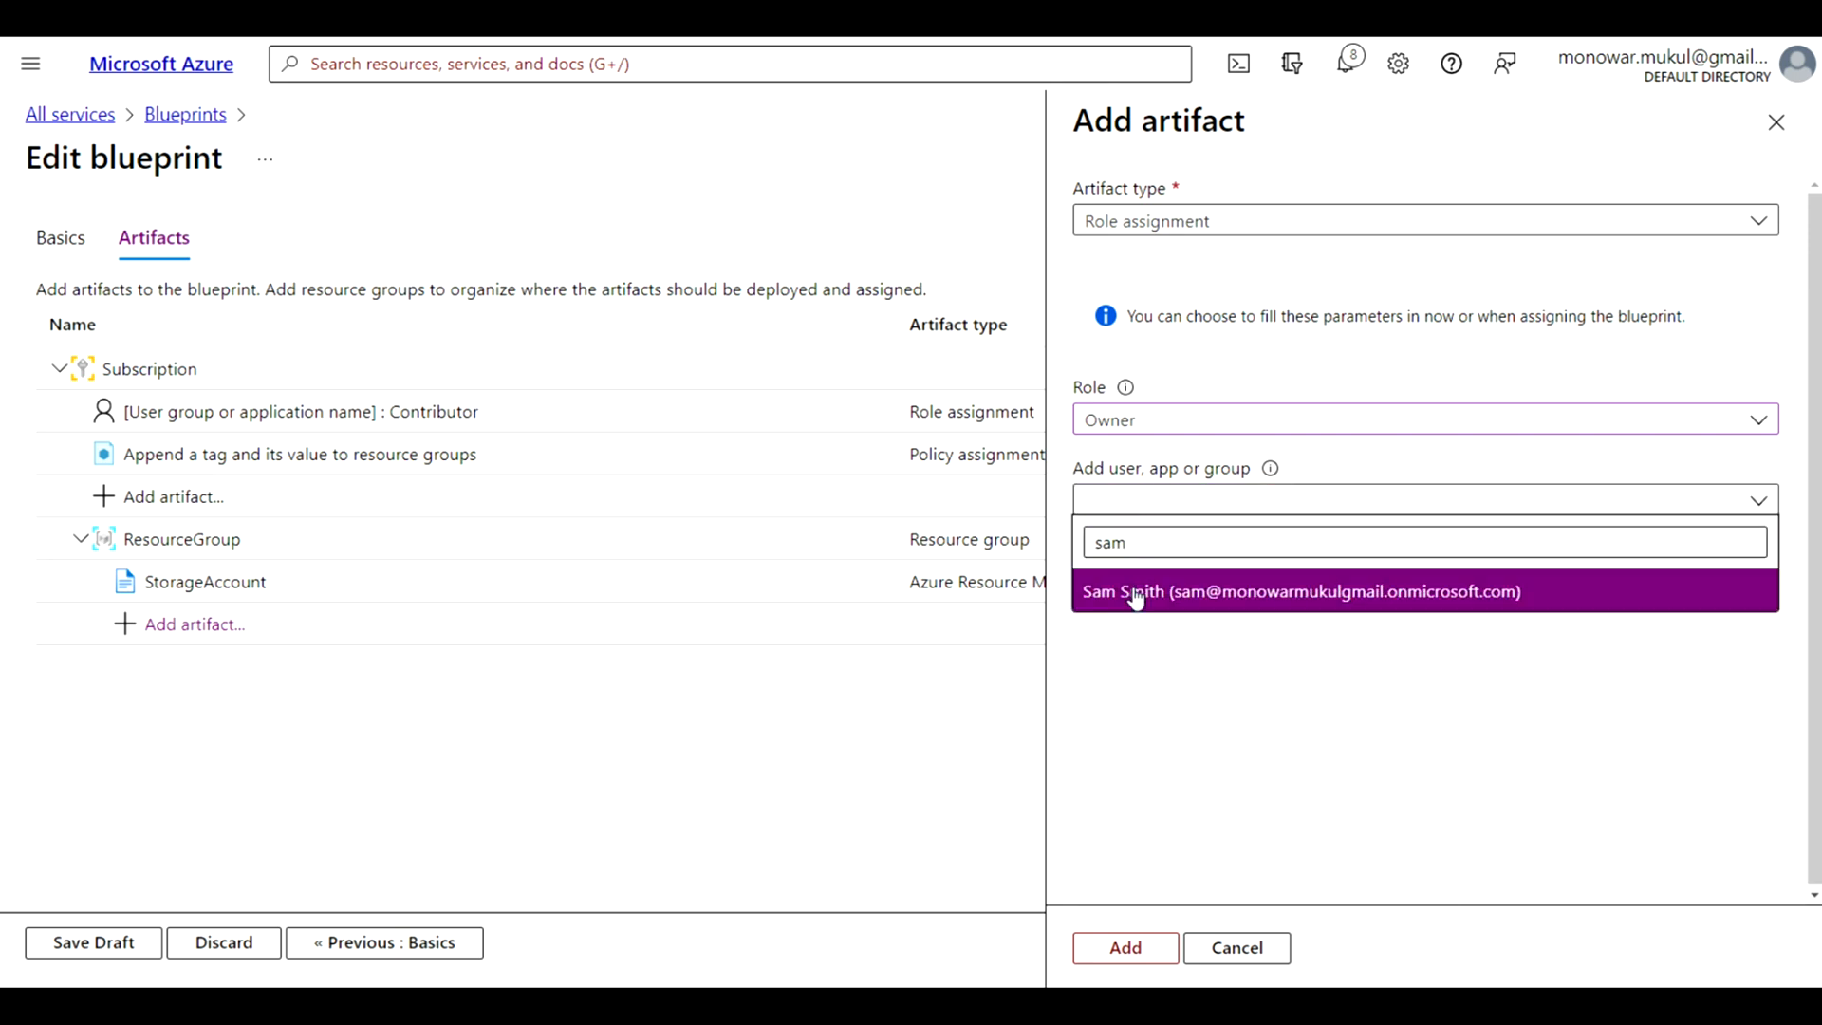
left_click(1136, 593)
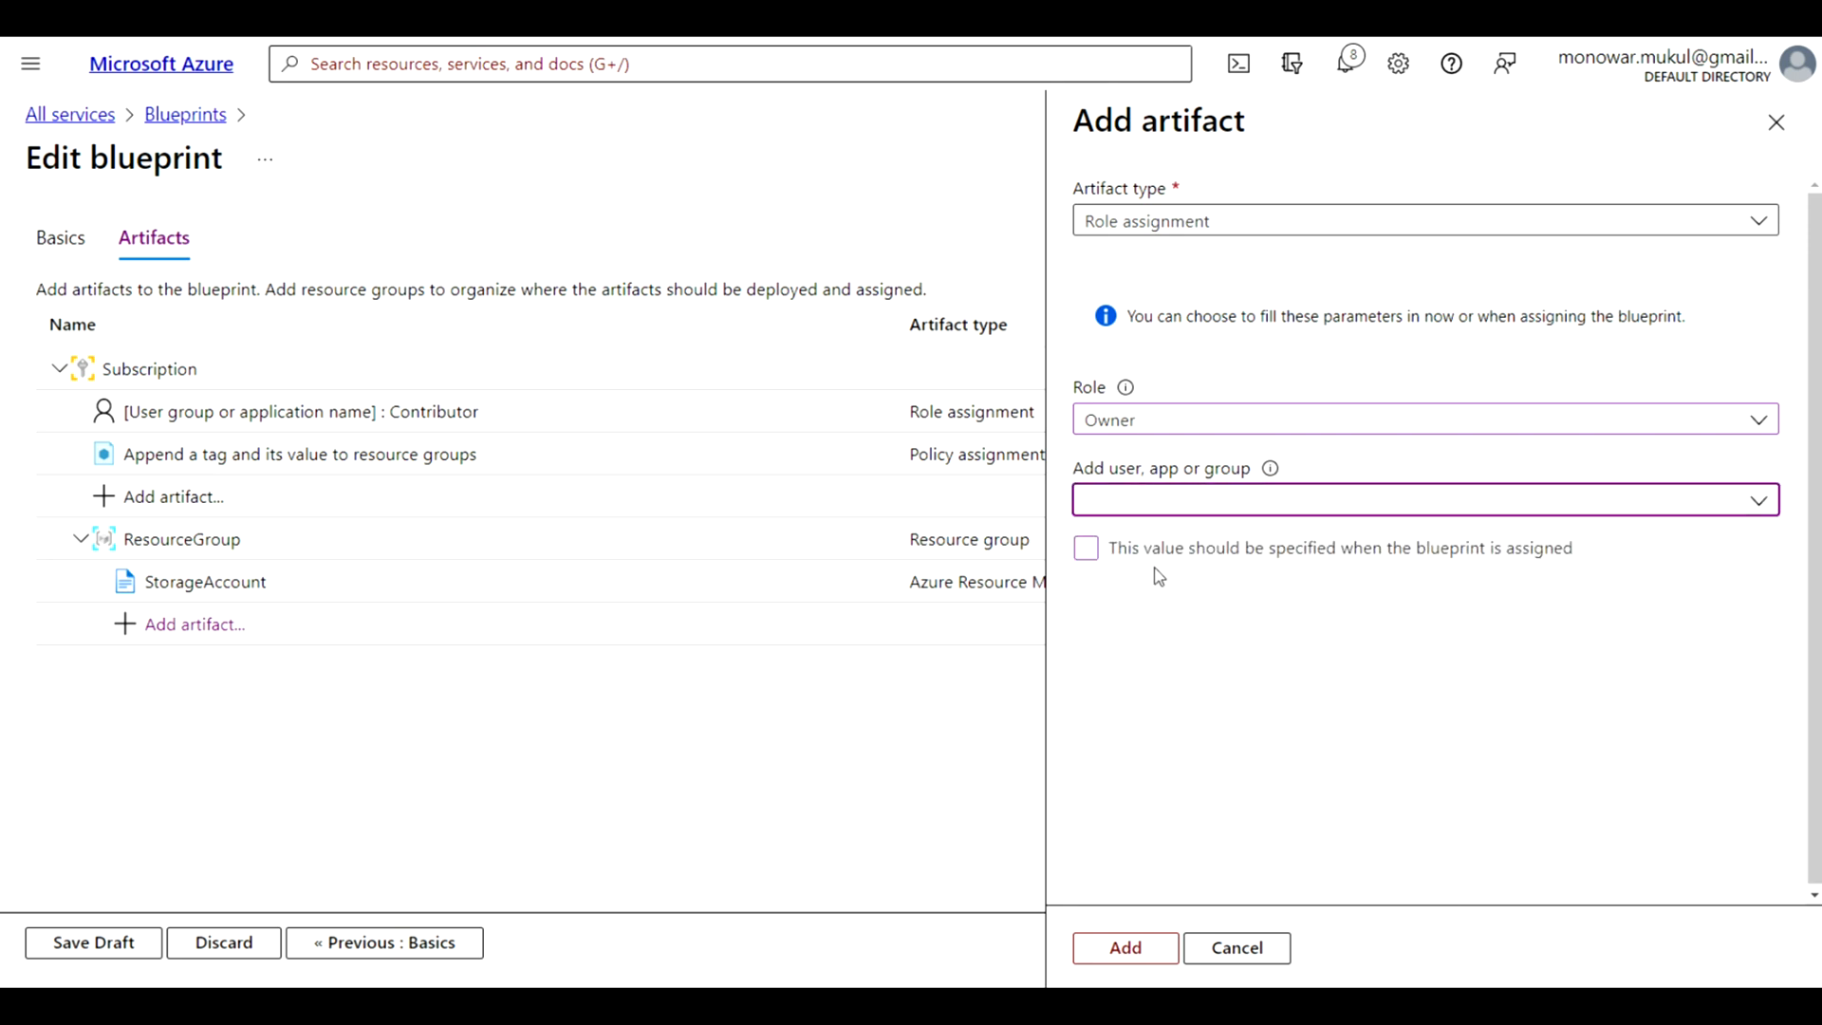
left_click(1136, 512)
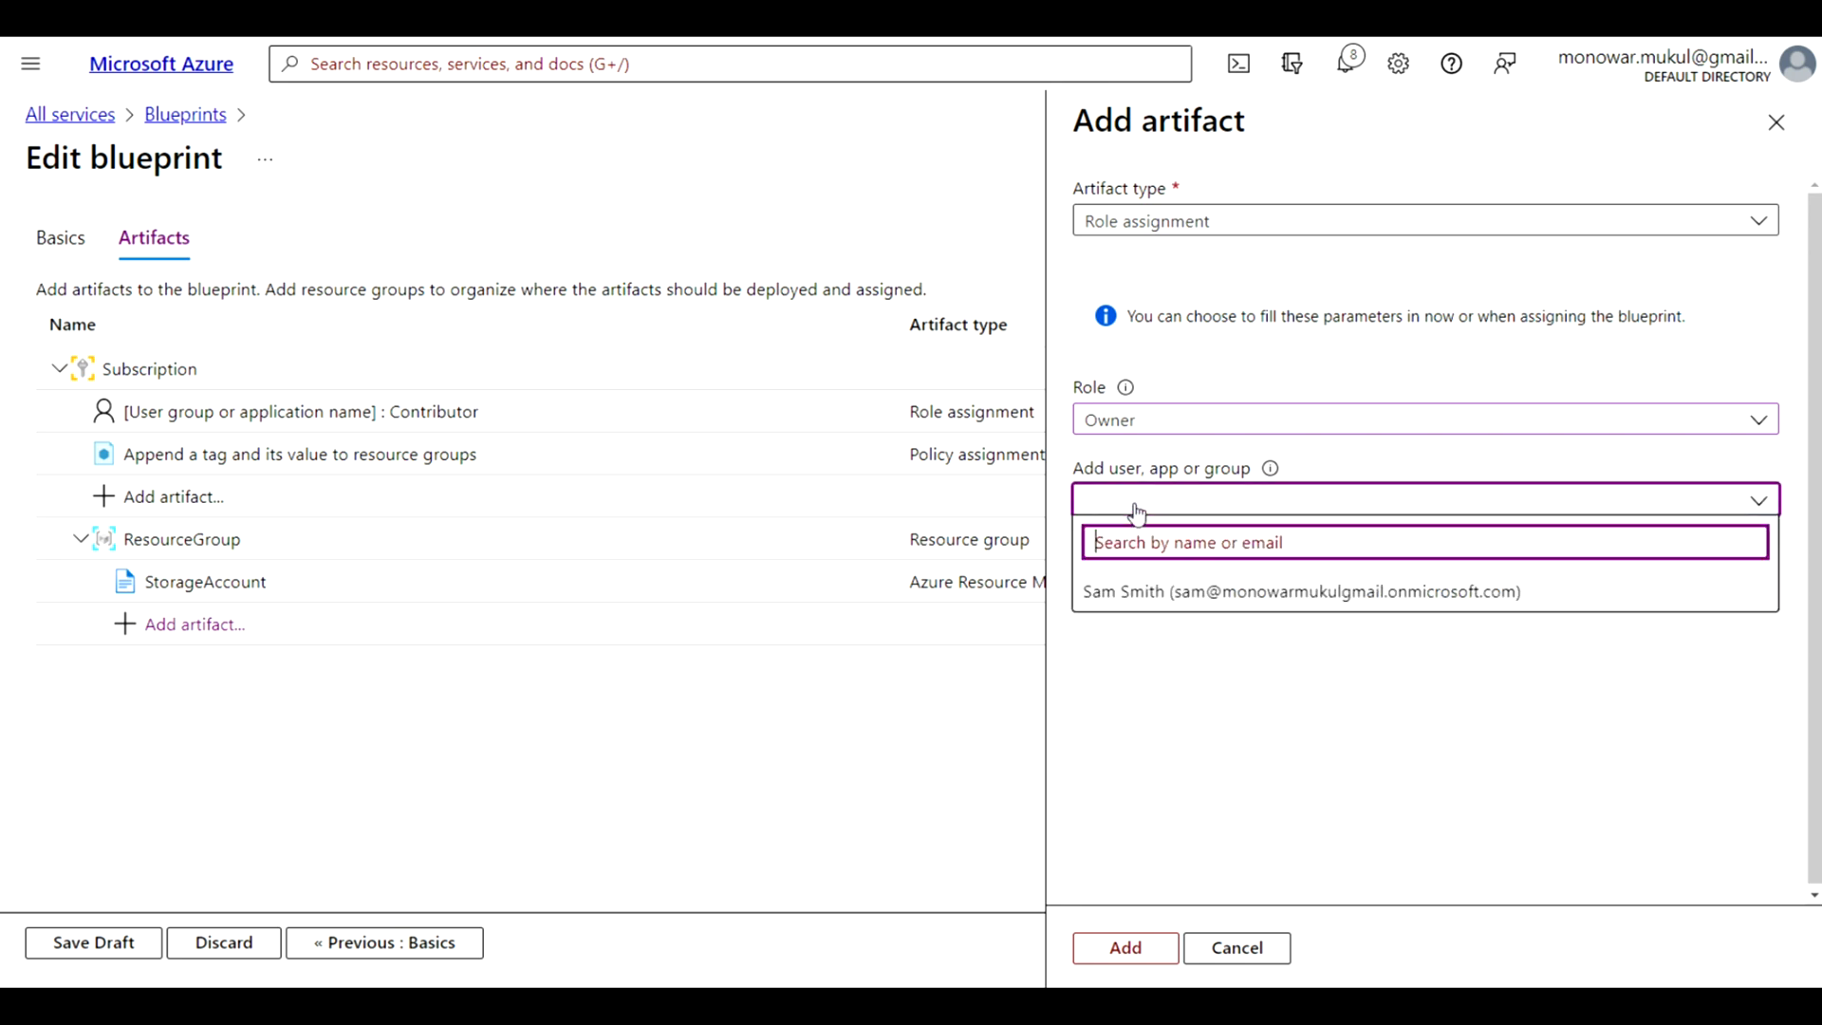
left_click(1148, 592)
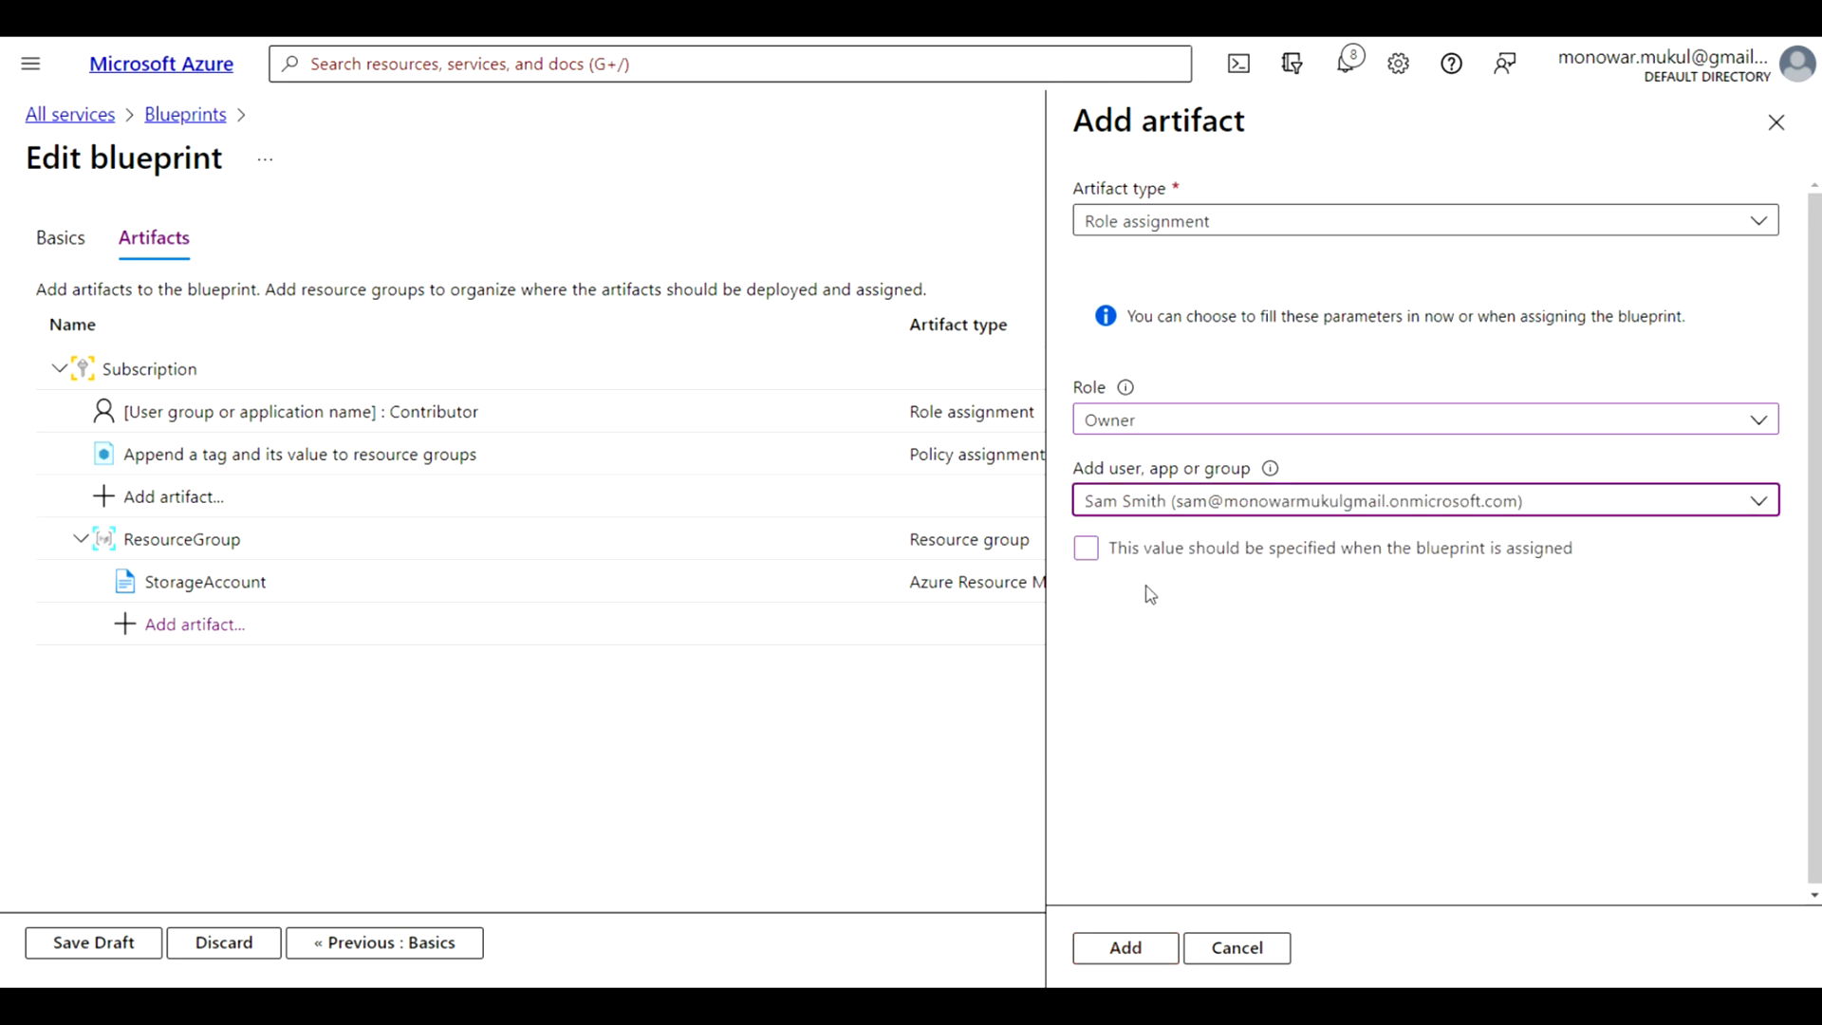
Add the Owner role assignment to the resource group and save the blueprint as a draft
left_click(1125, 949)
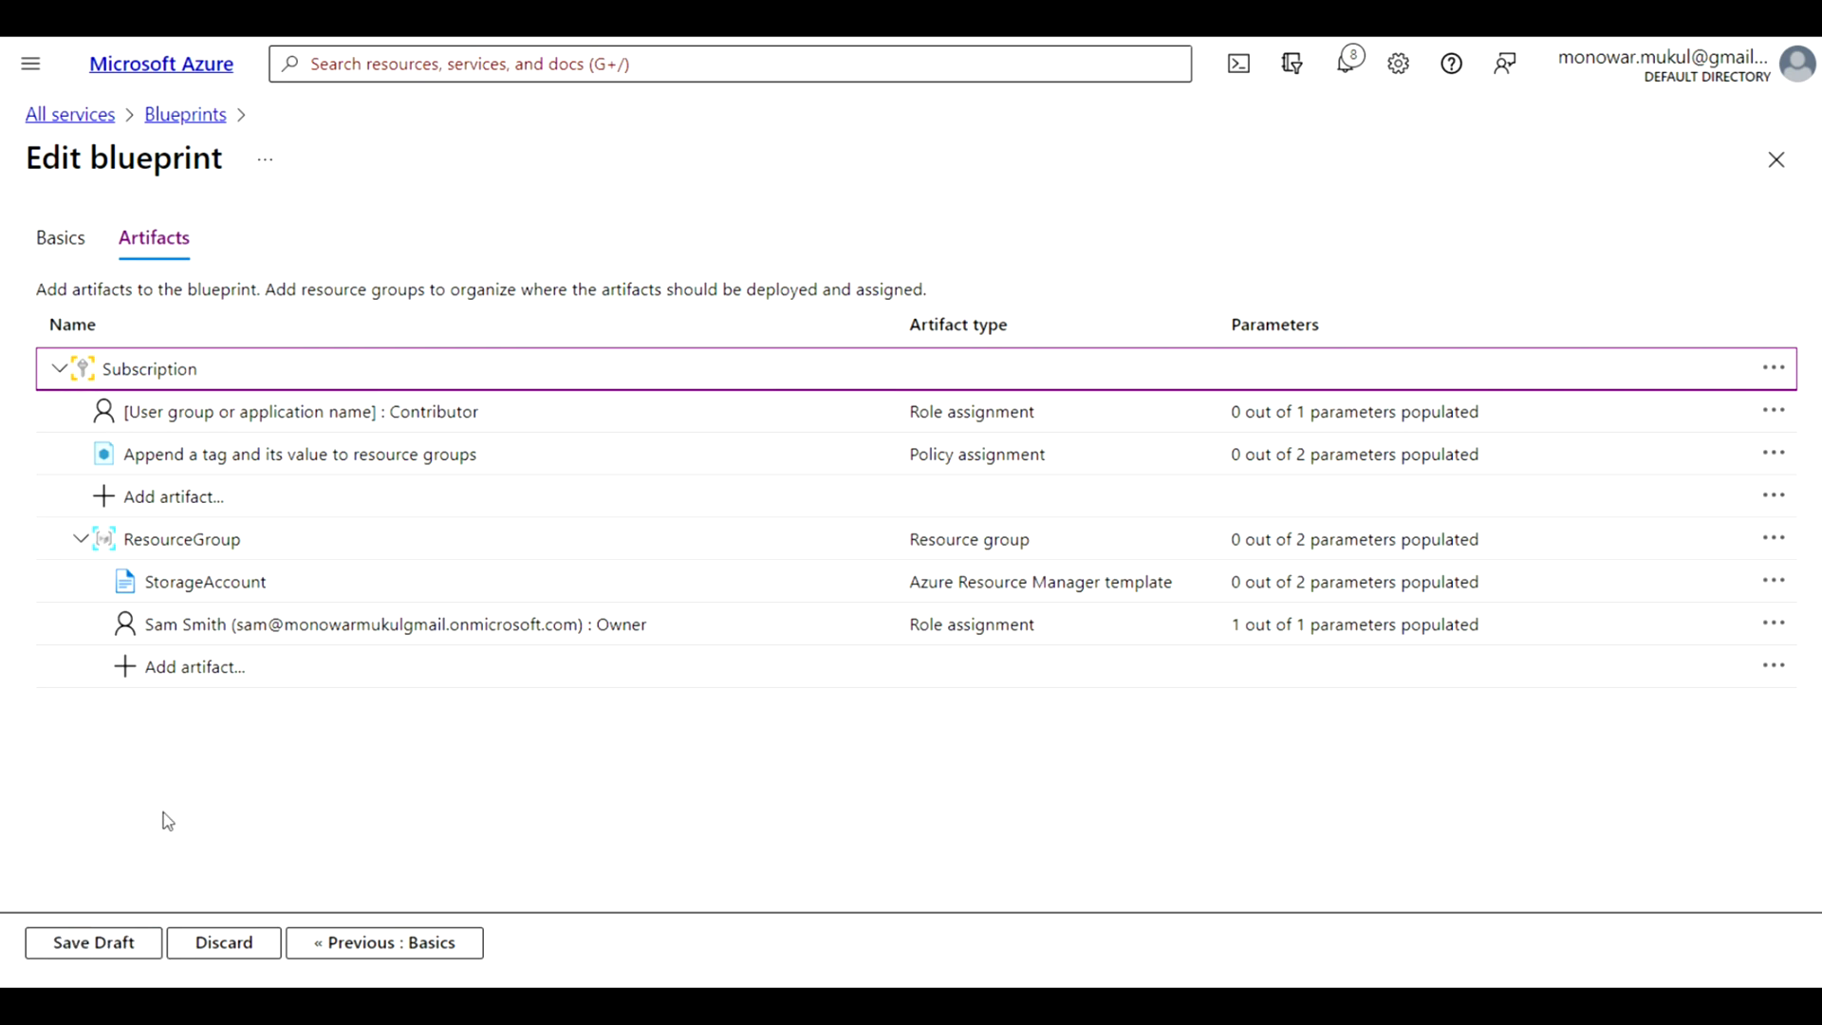
left_click(92, 948)
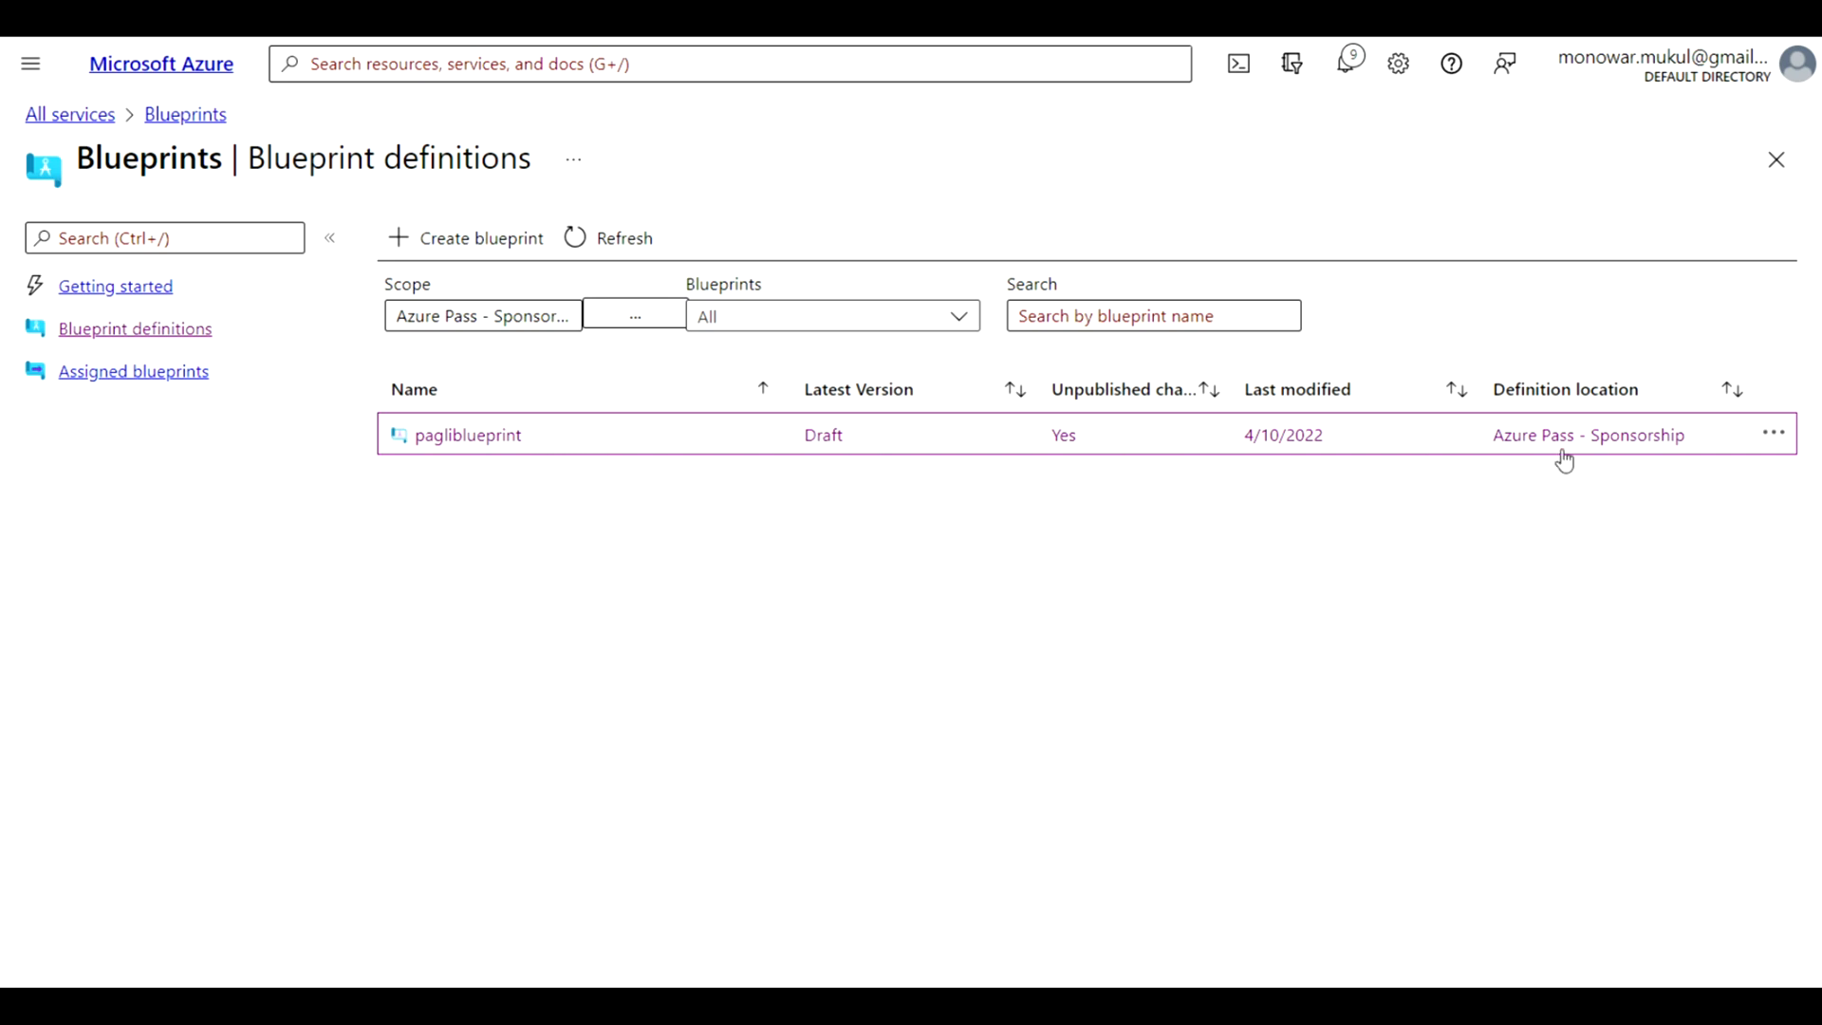
Publish pagliblueprint as version v1 with the change notes "first version"
left_click(1771, 436)
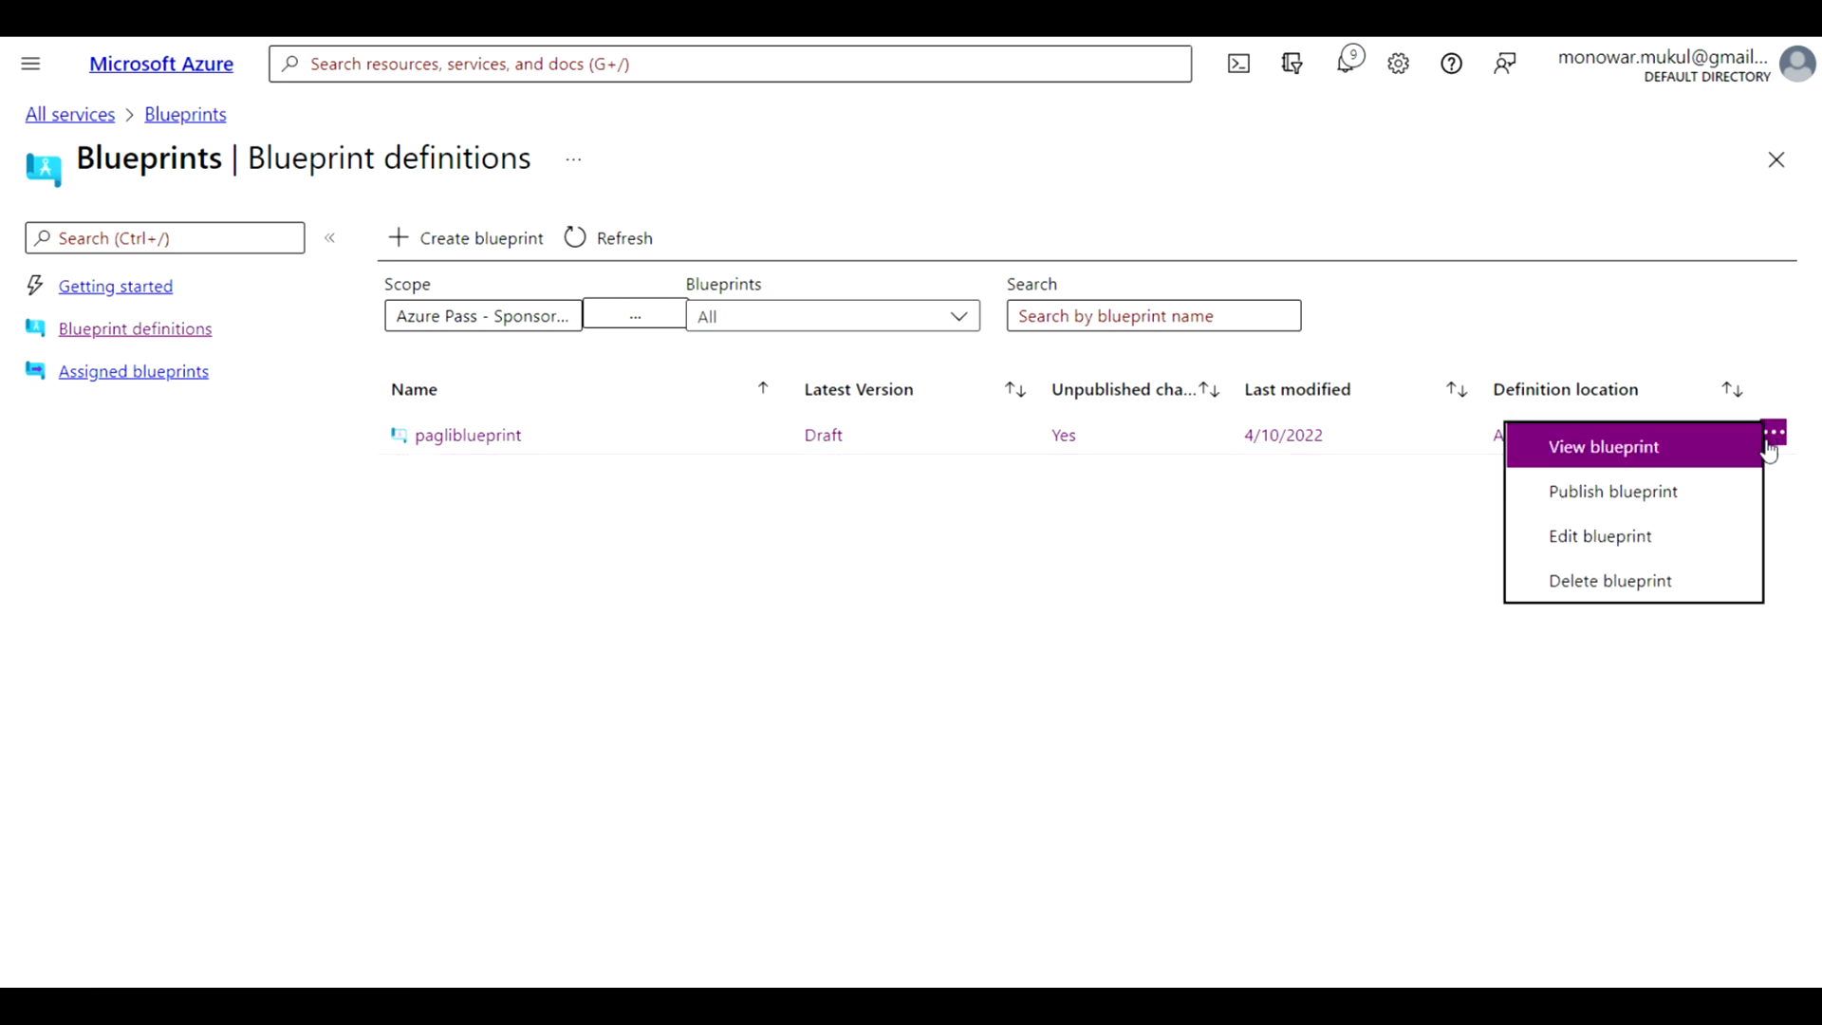
left_click(1671, 493)
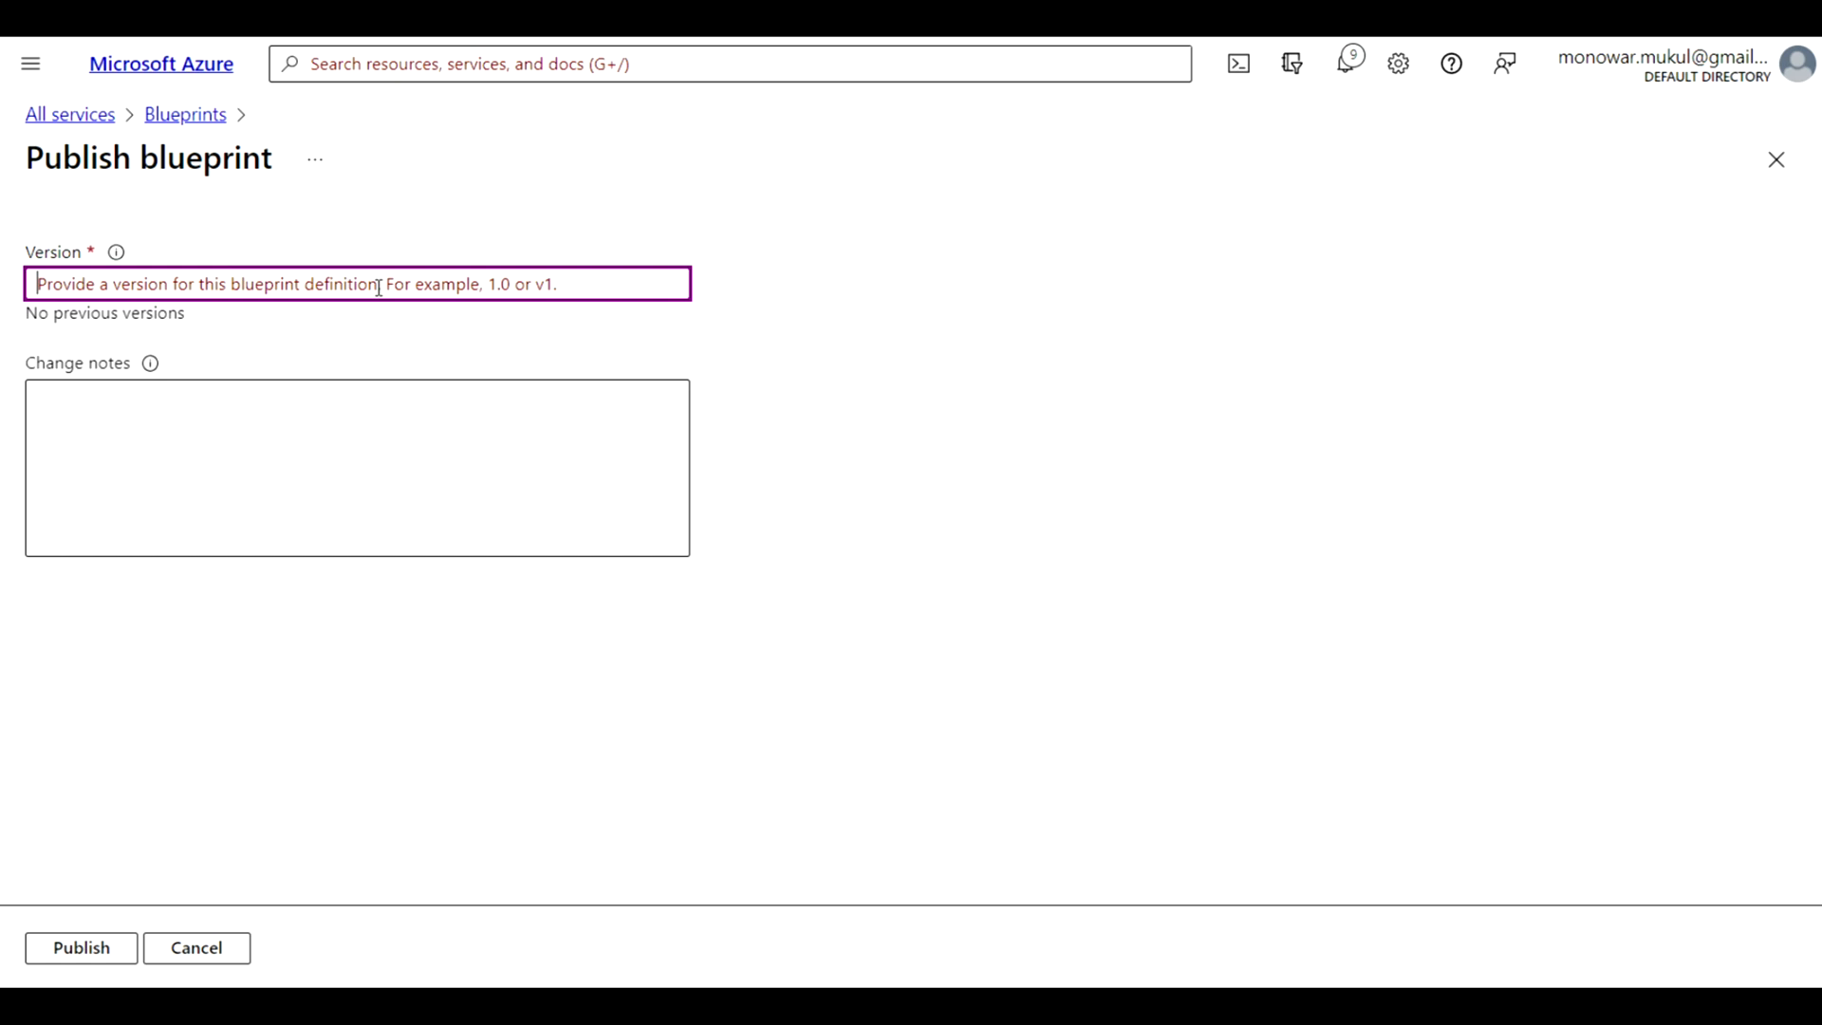
type("v1")
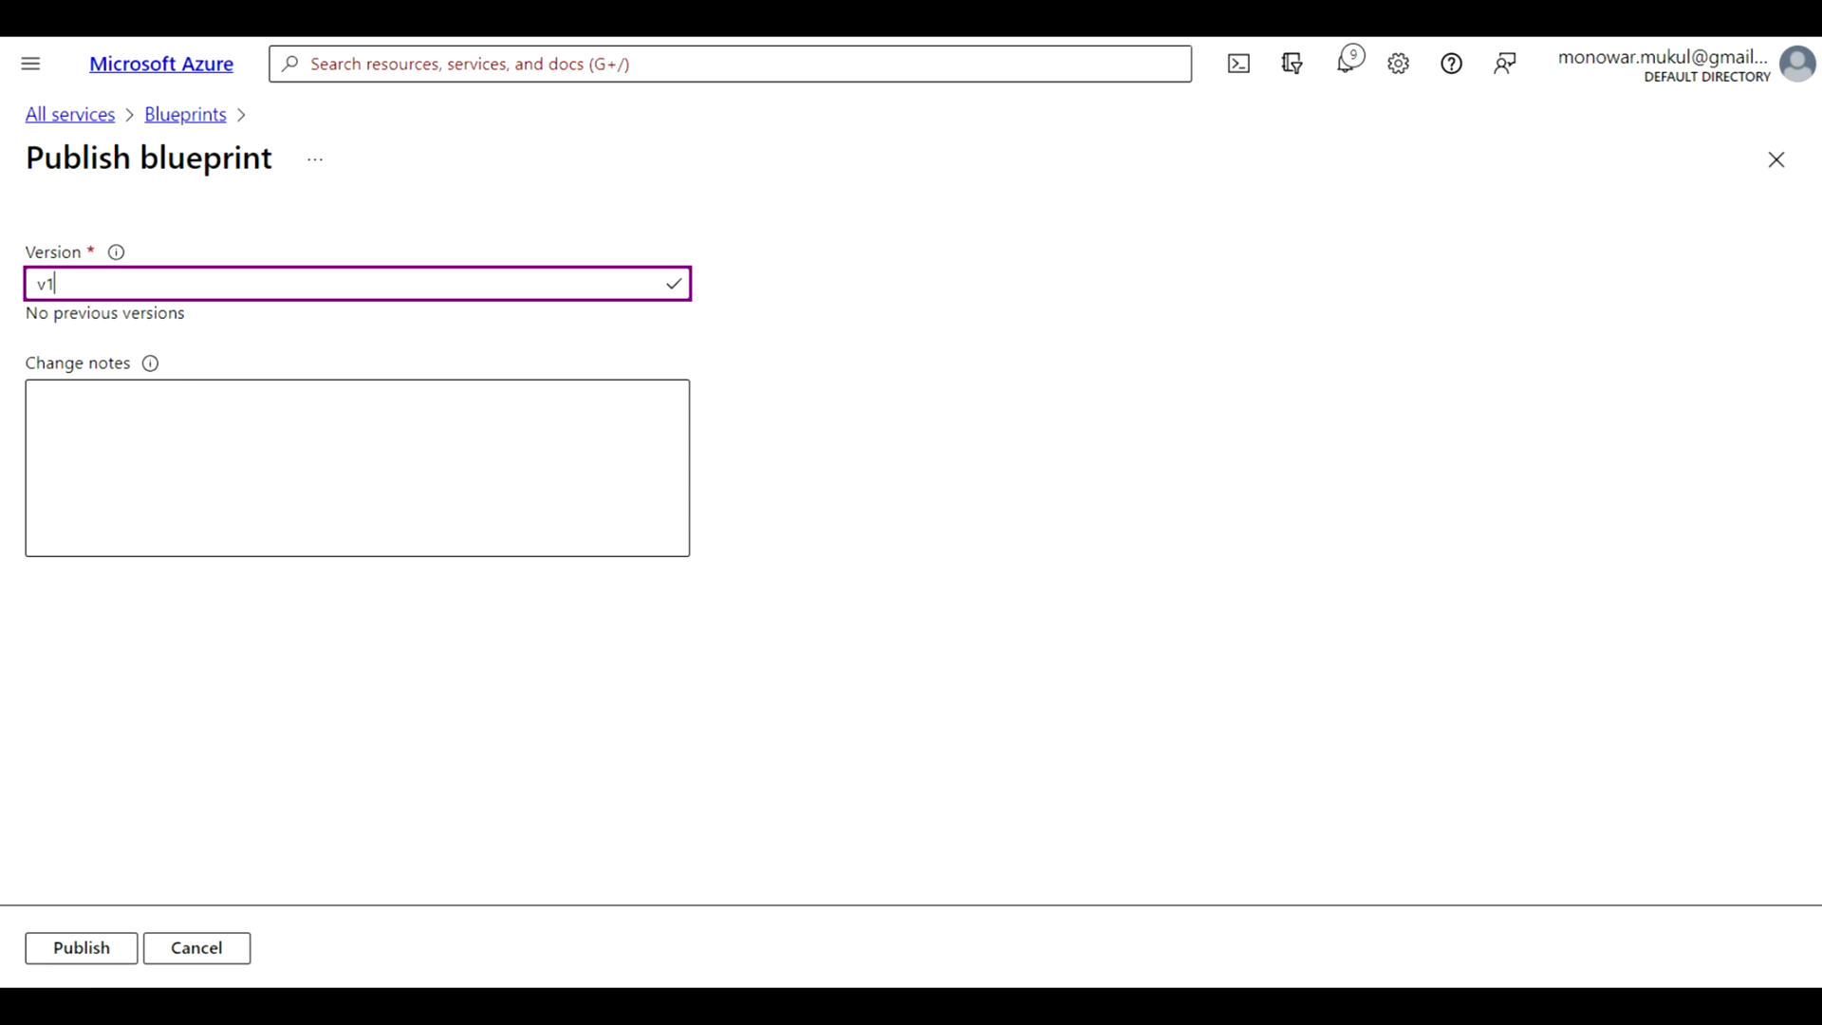
left_click(90, 428)
type("first version")
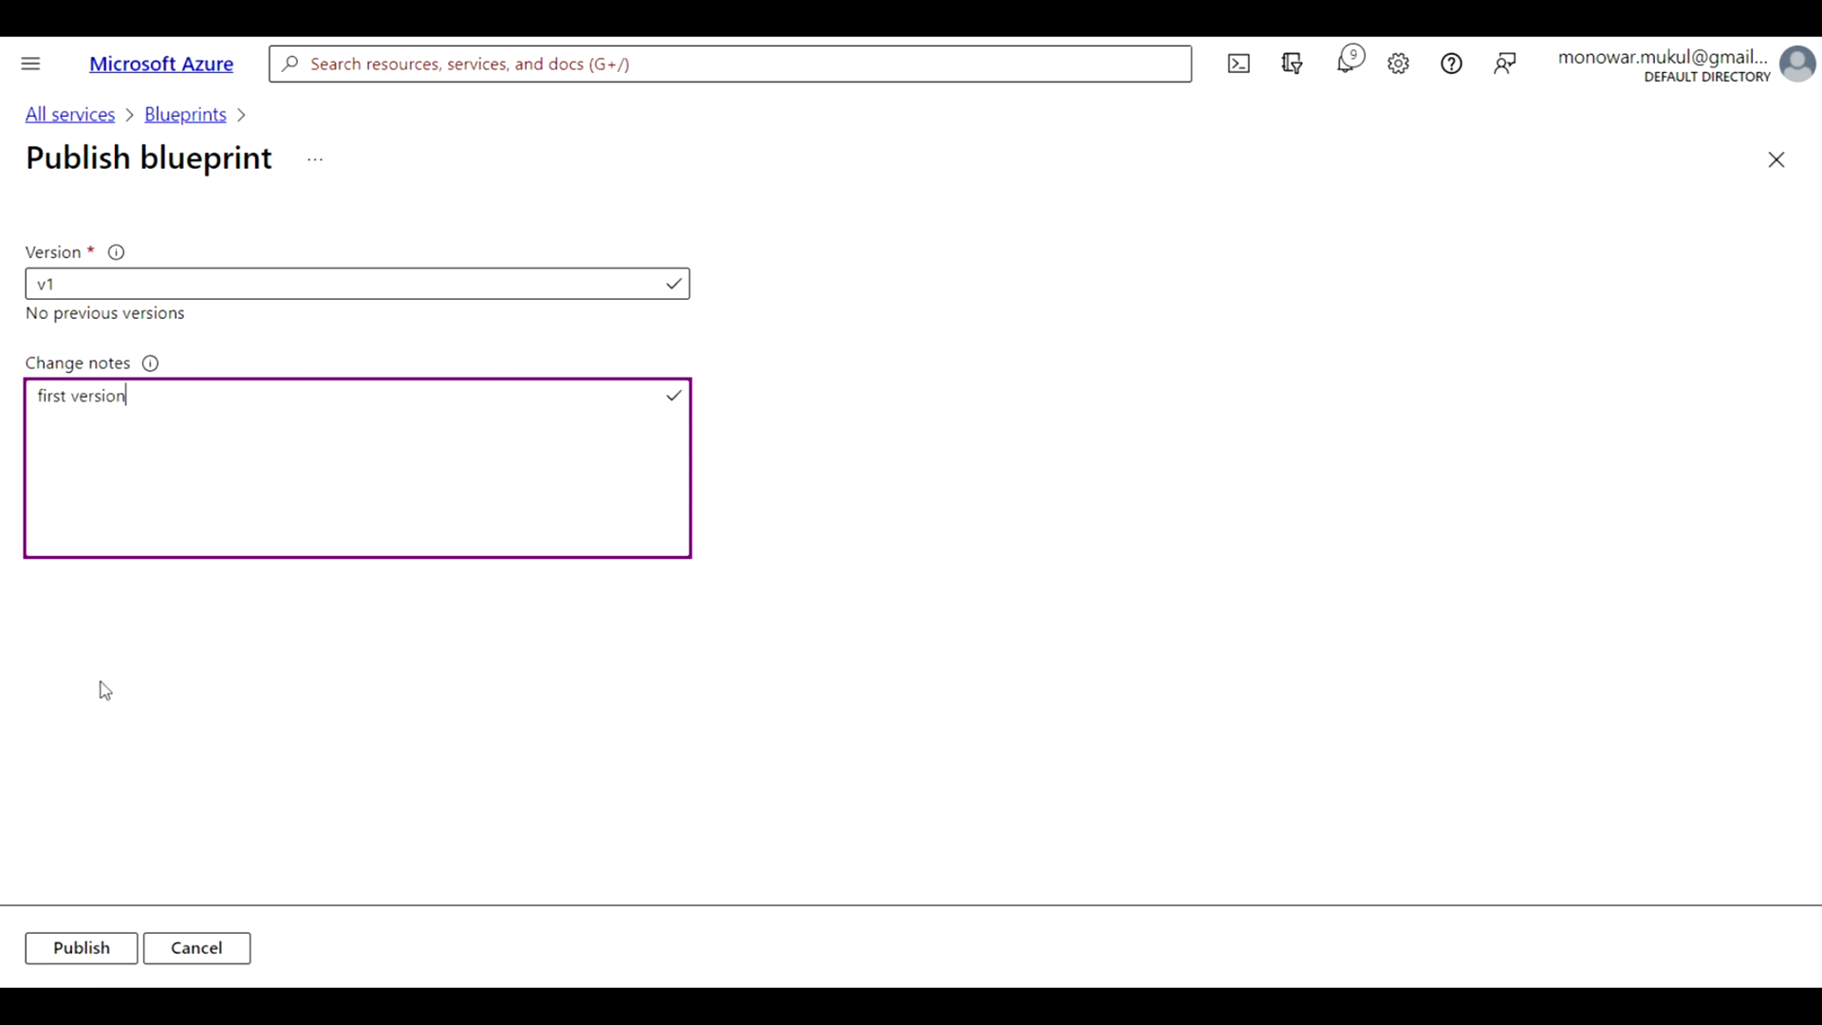
left_click(77, 944)
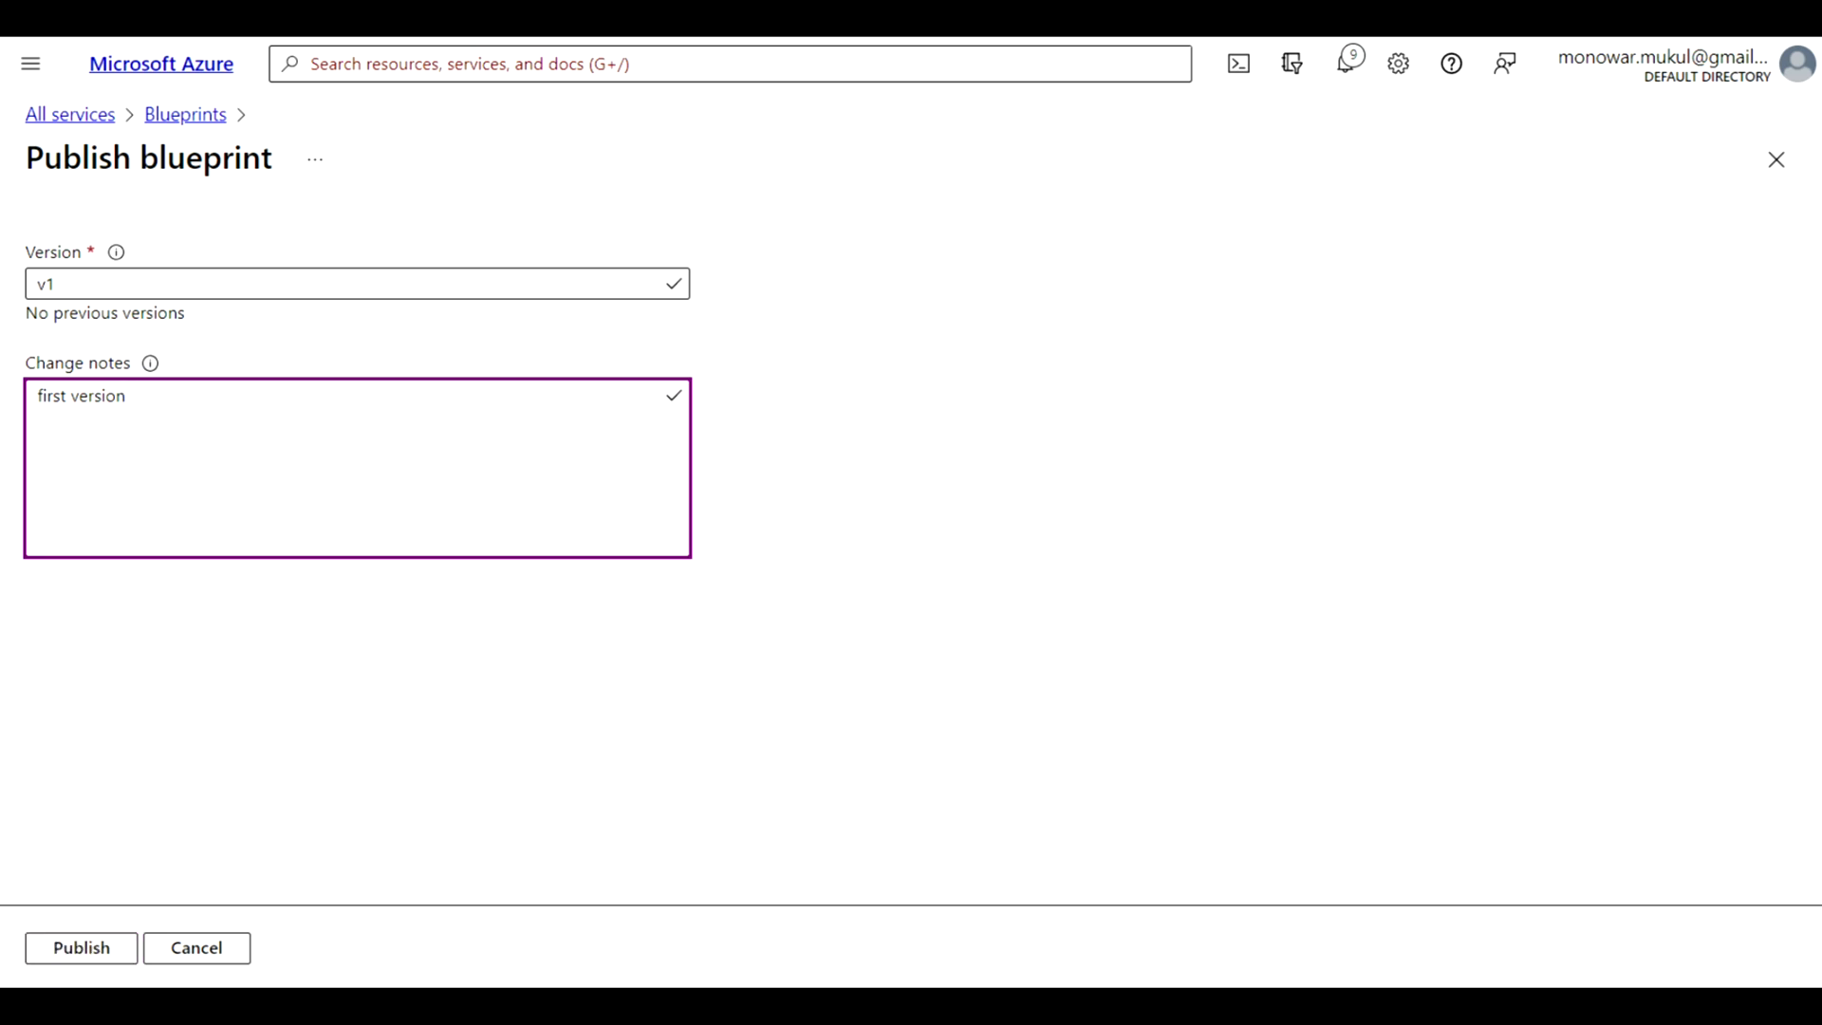
left_click(82, 949)
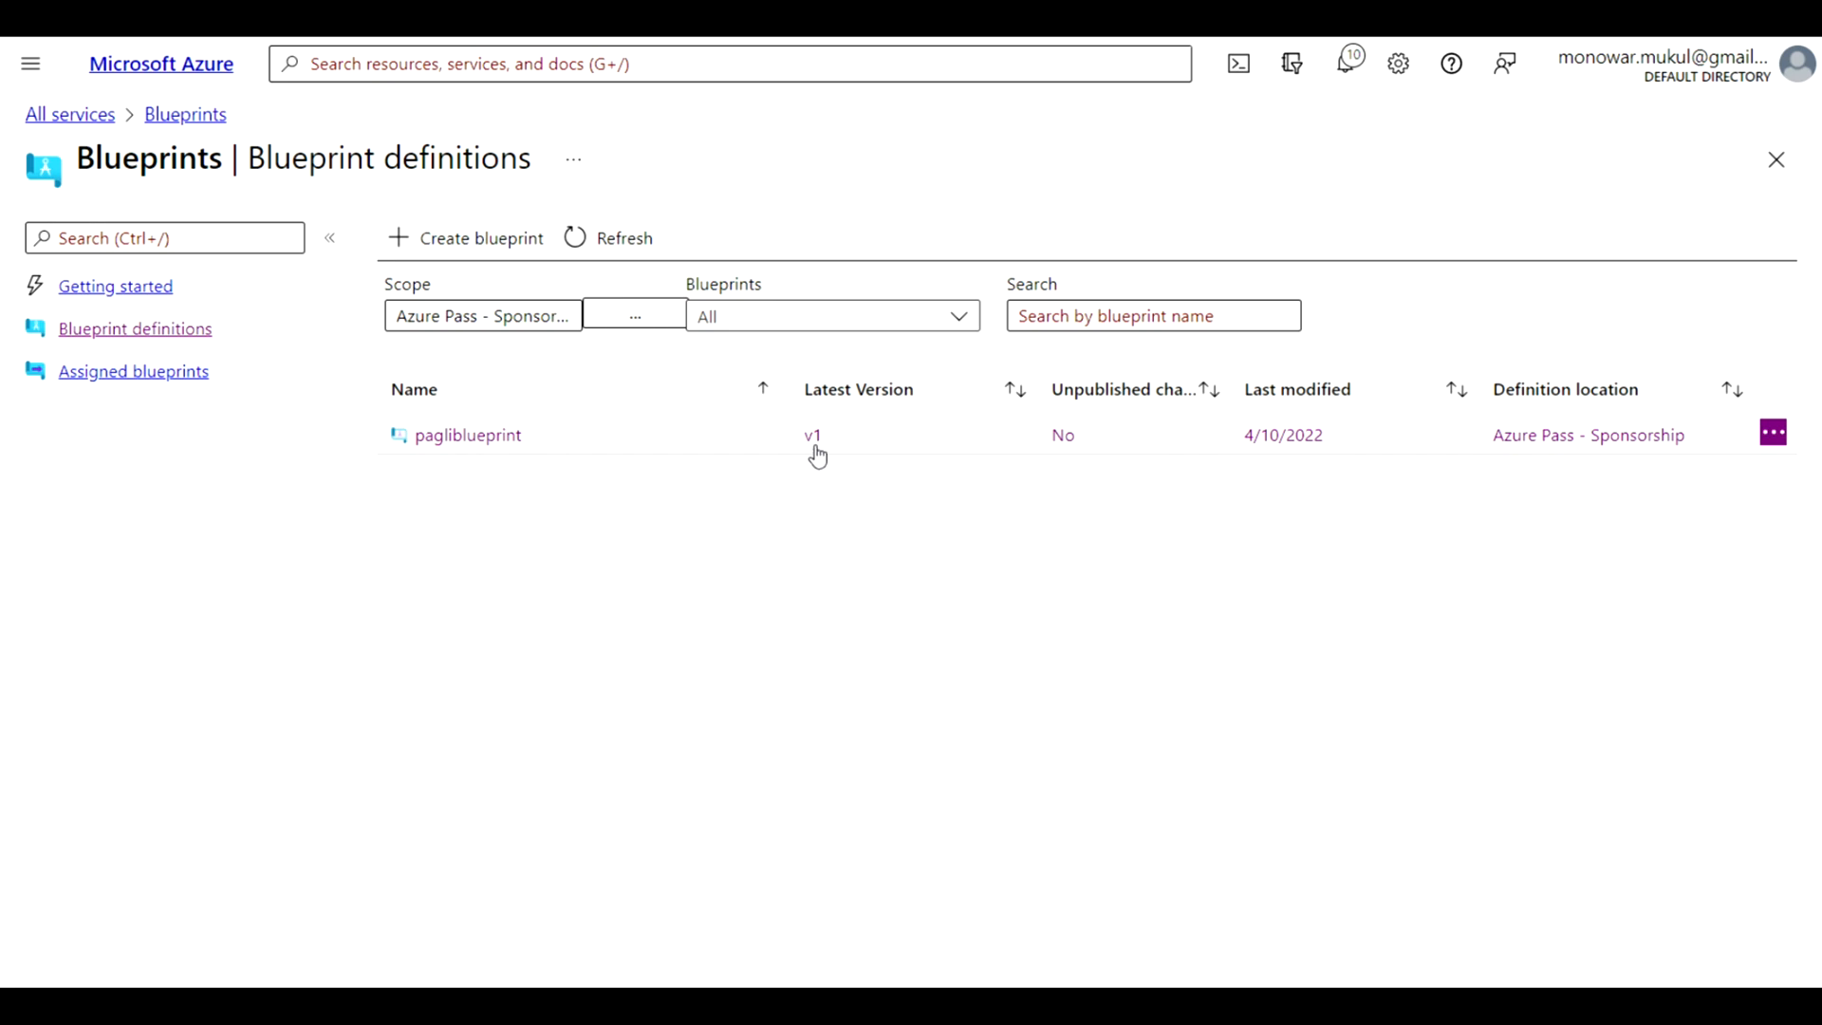
Review pagliblueprint's published details and its assignment form, and return to the list of blueprint definitions
left_click(468, 438)
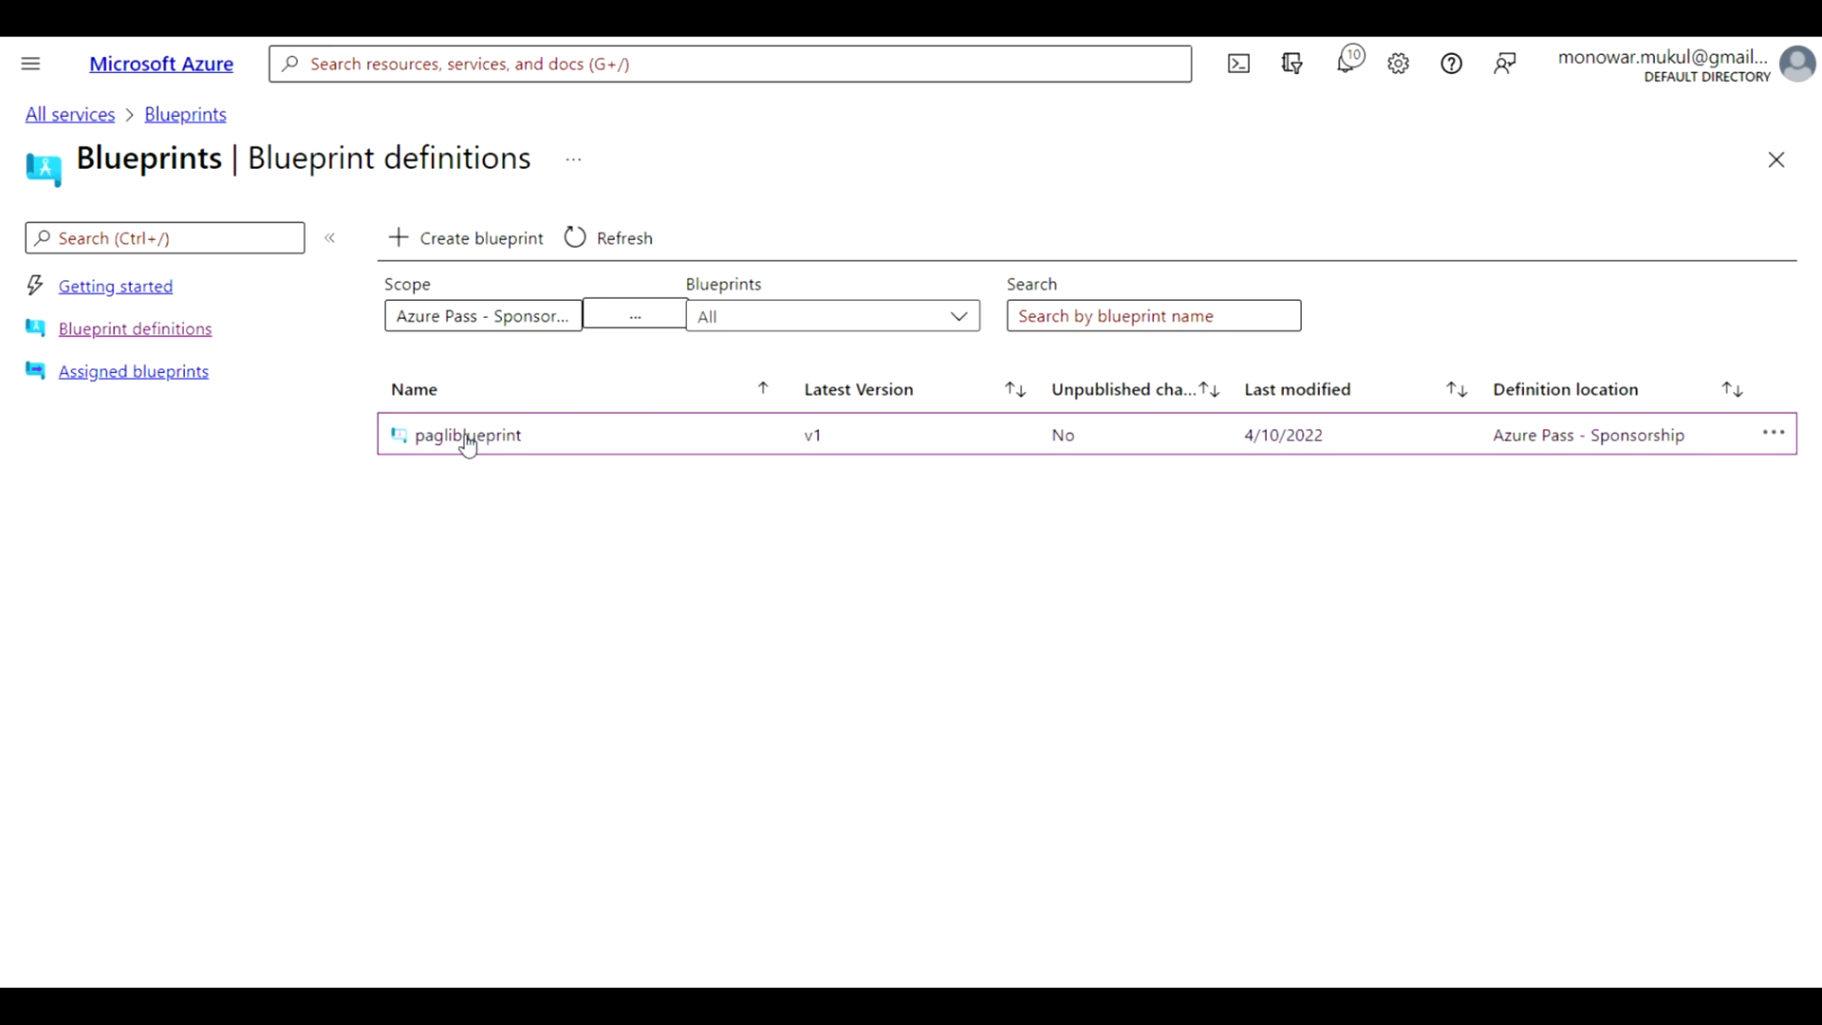
left_click(468, 439)
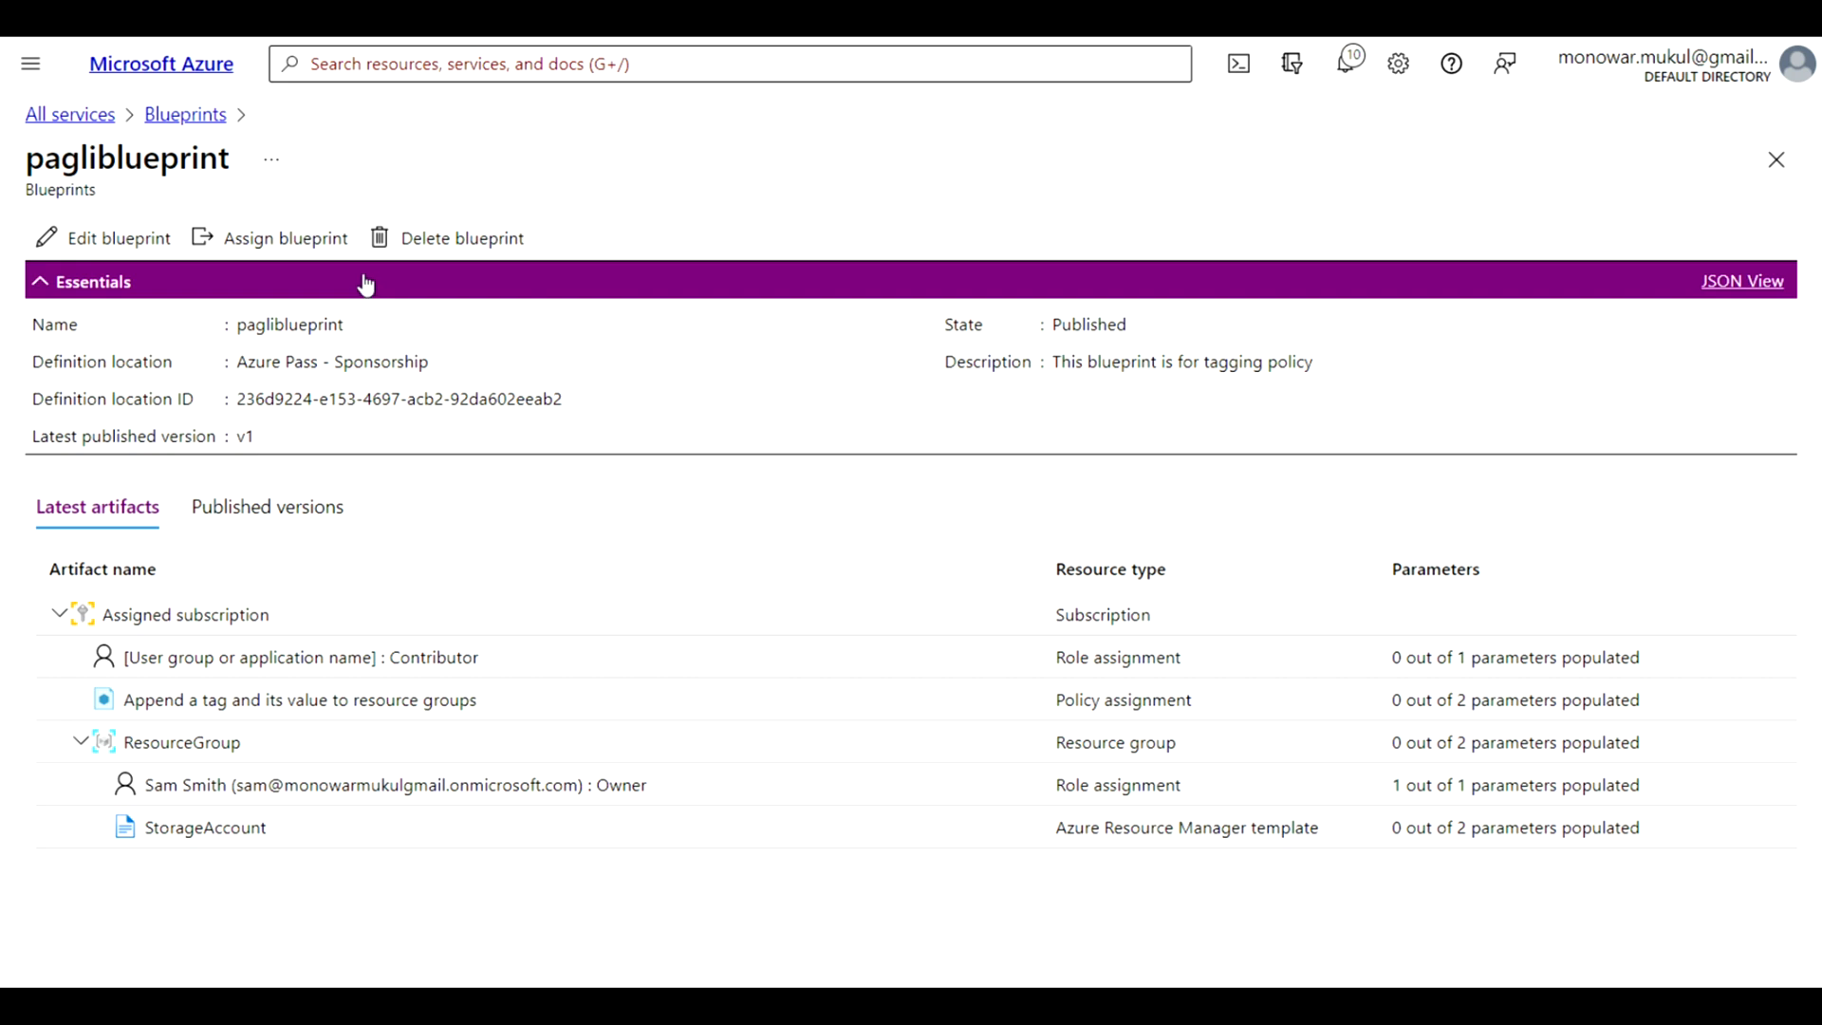
left_click(277, 239)
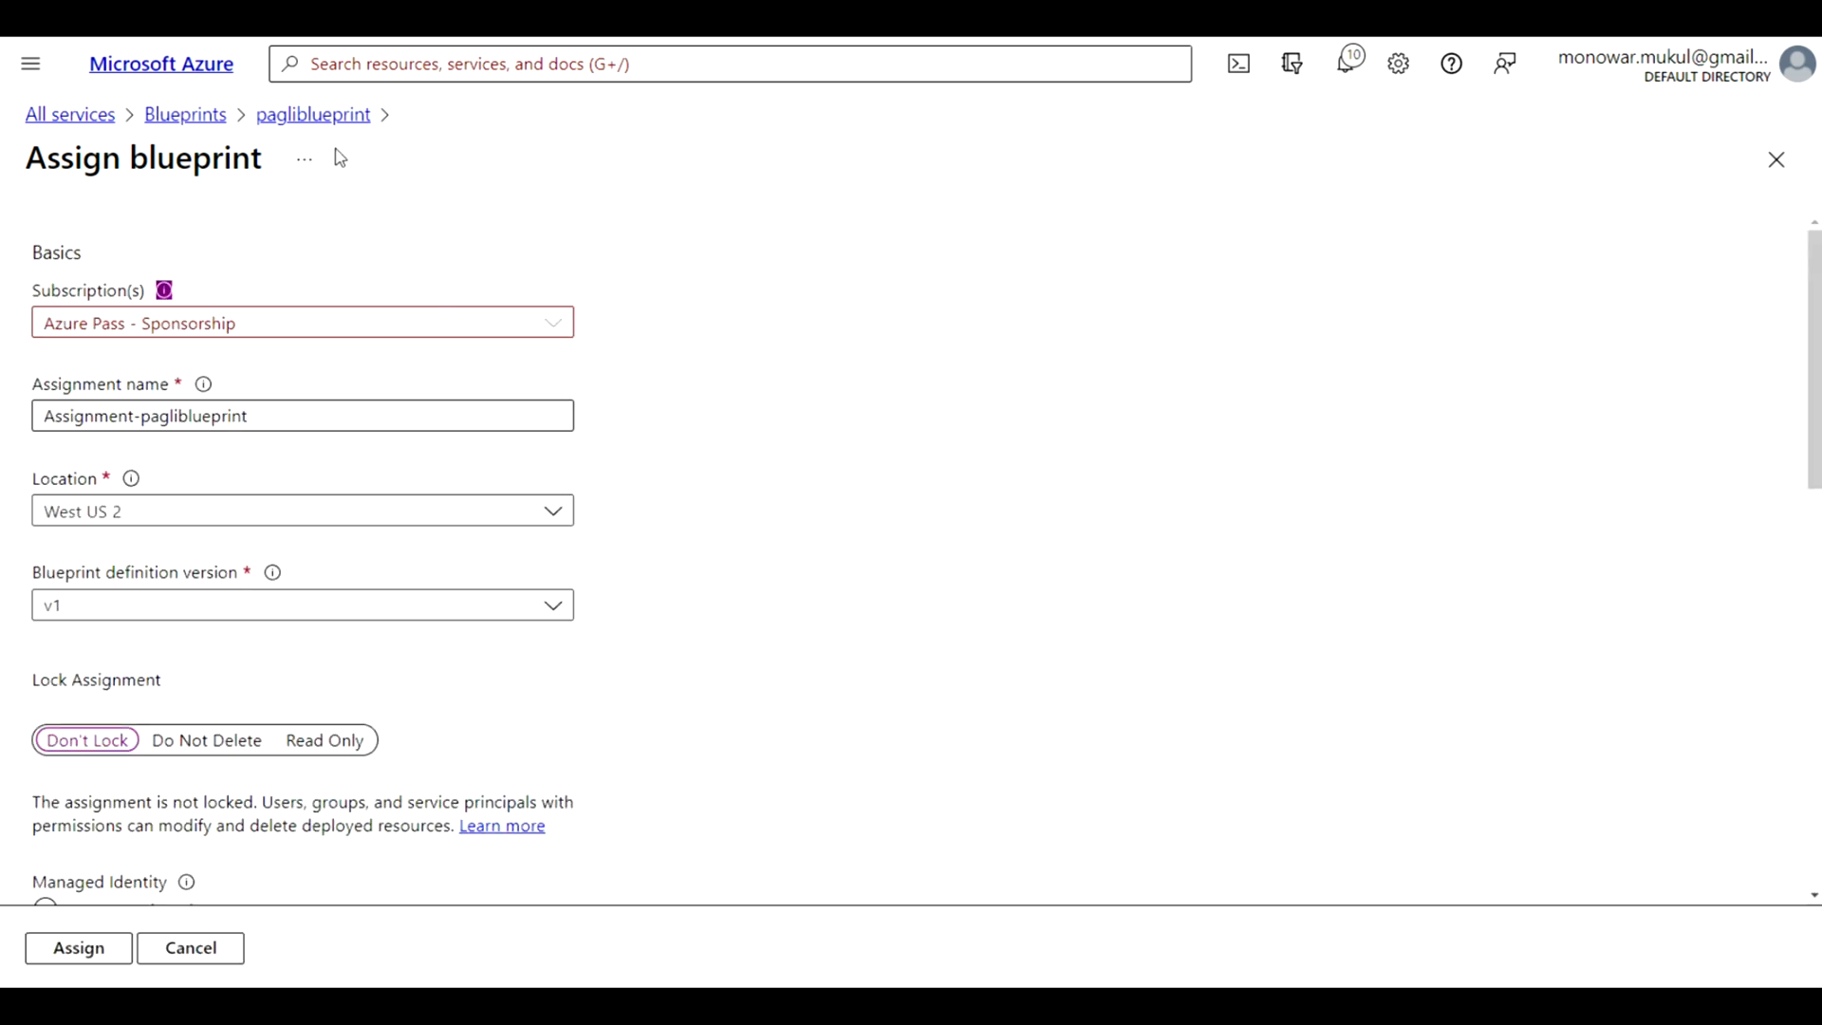
left_click(197, 119)
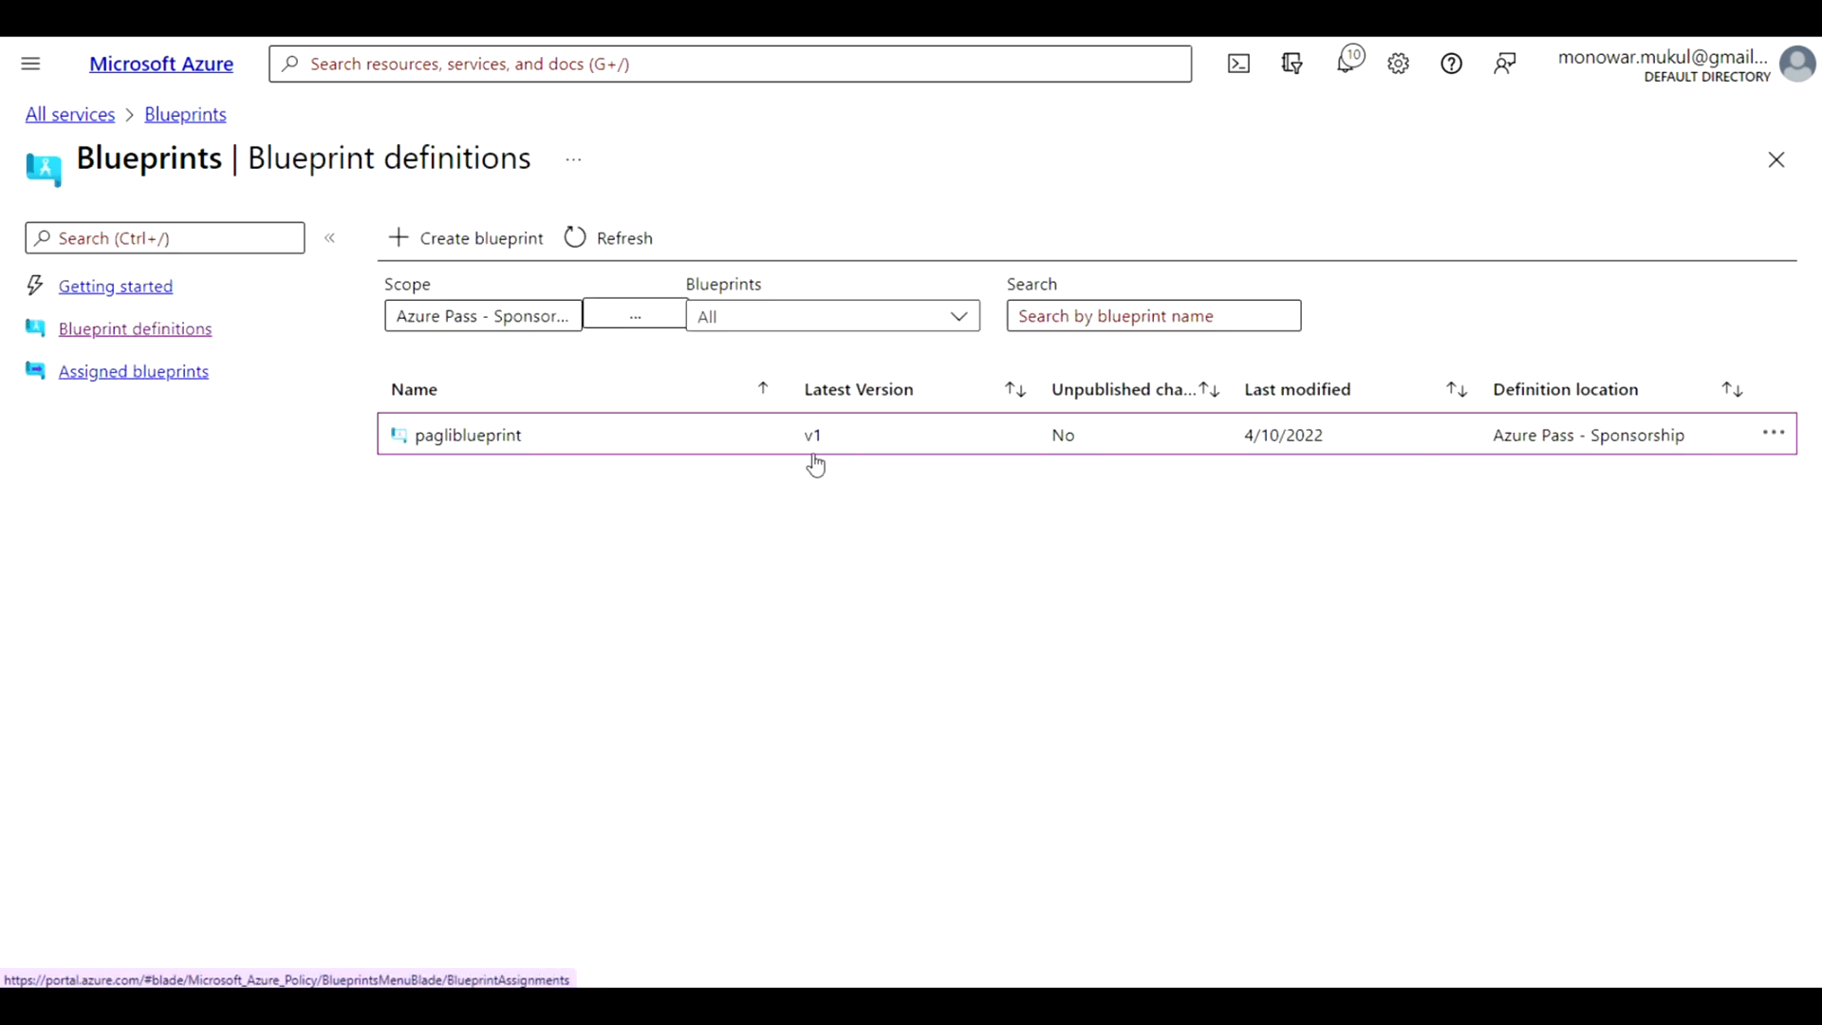
Start assigning pagliblueprint from the definitions list and set the assignment location to East US
left_click(1773, 435)
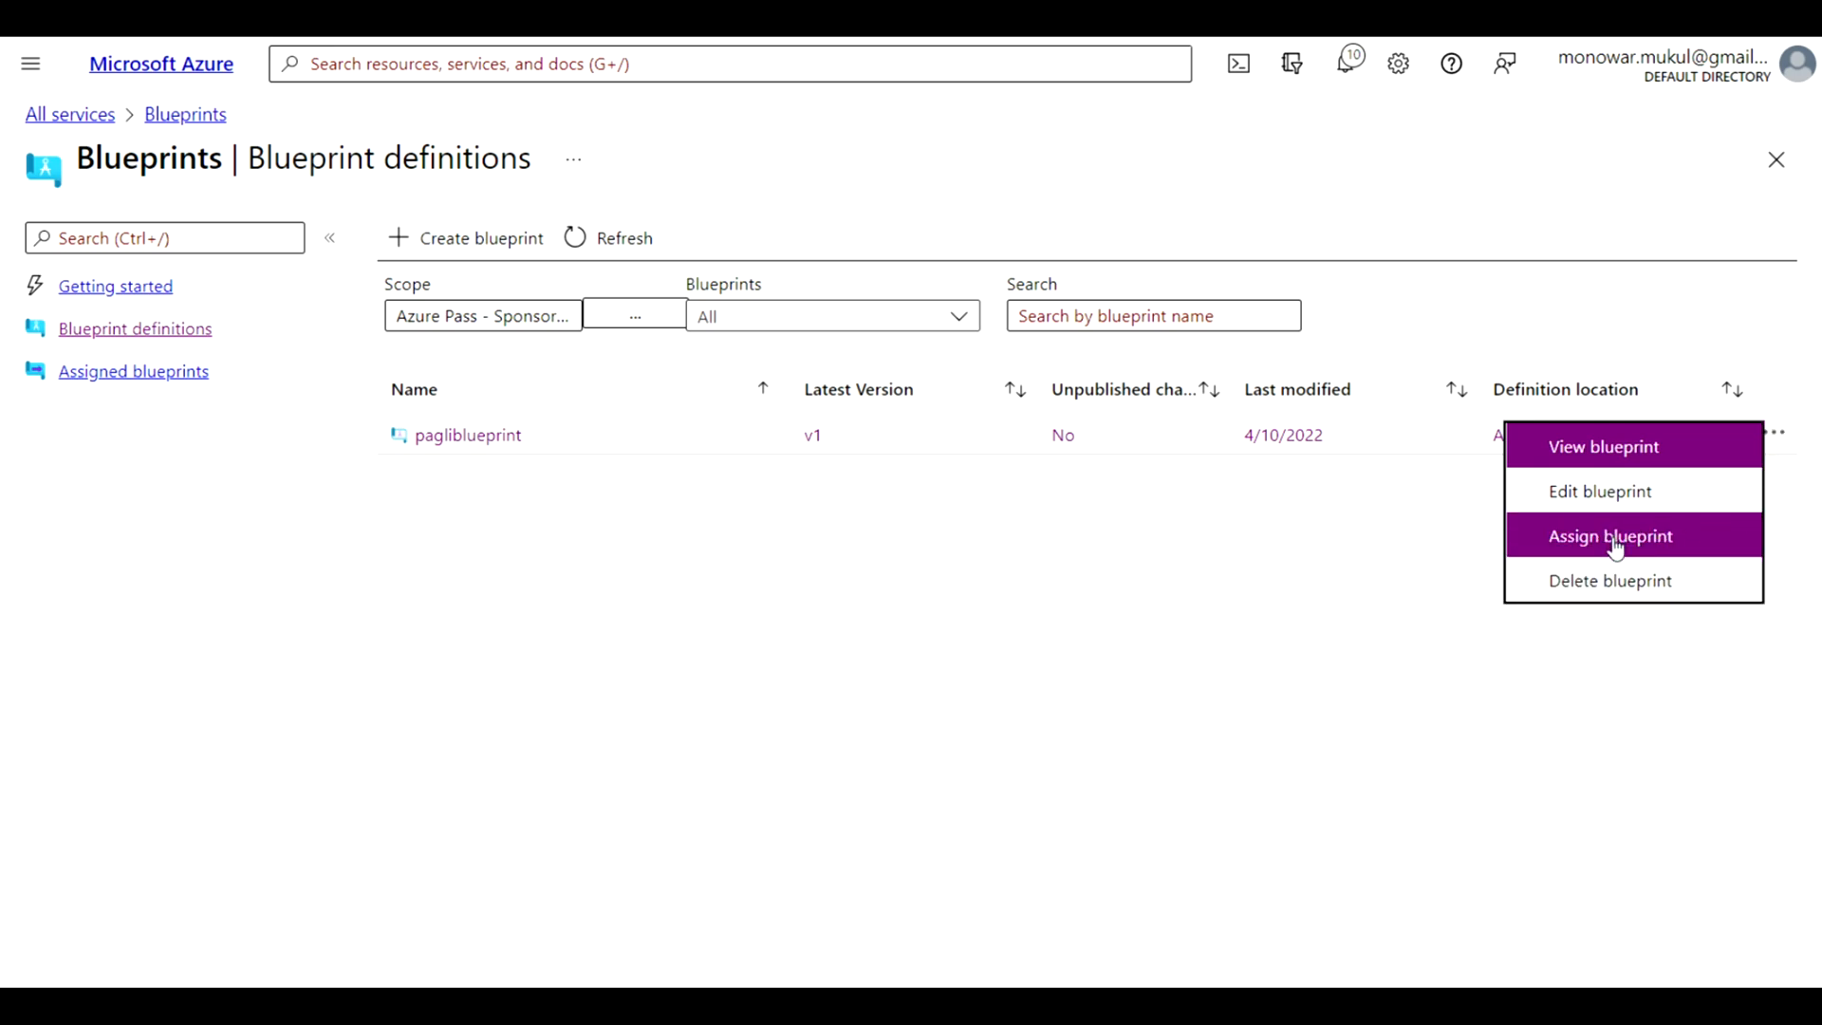
left_click(1668, 545)
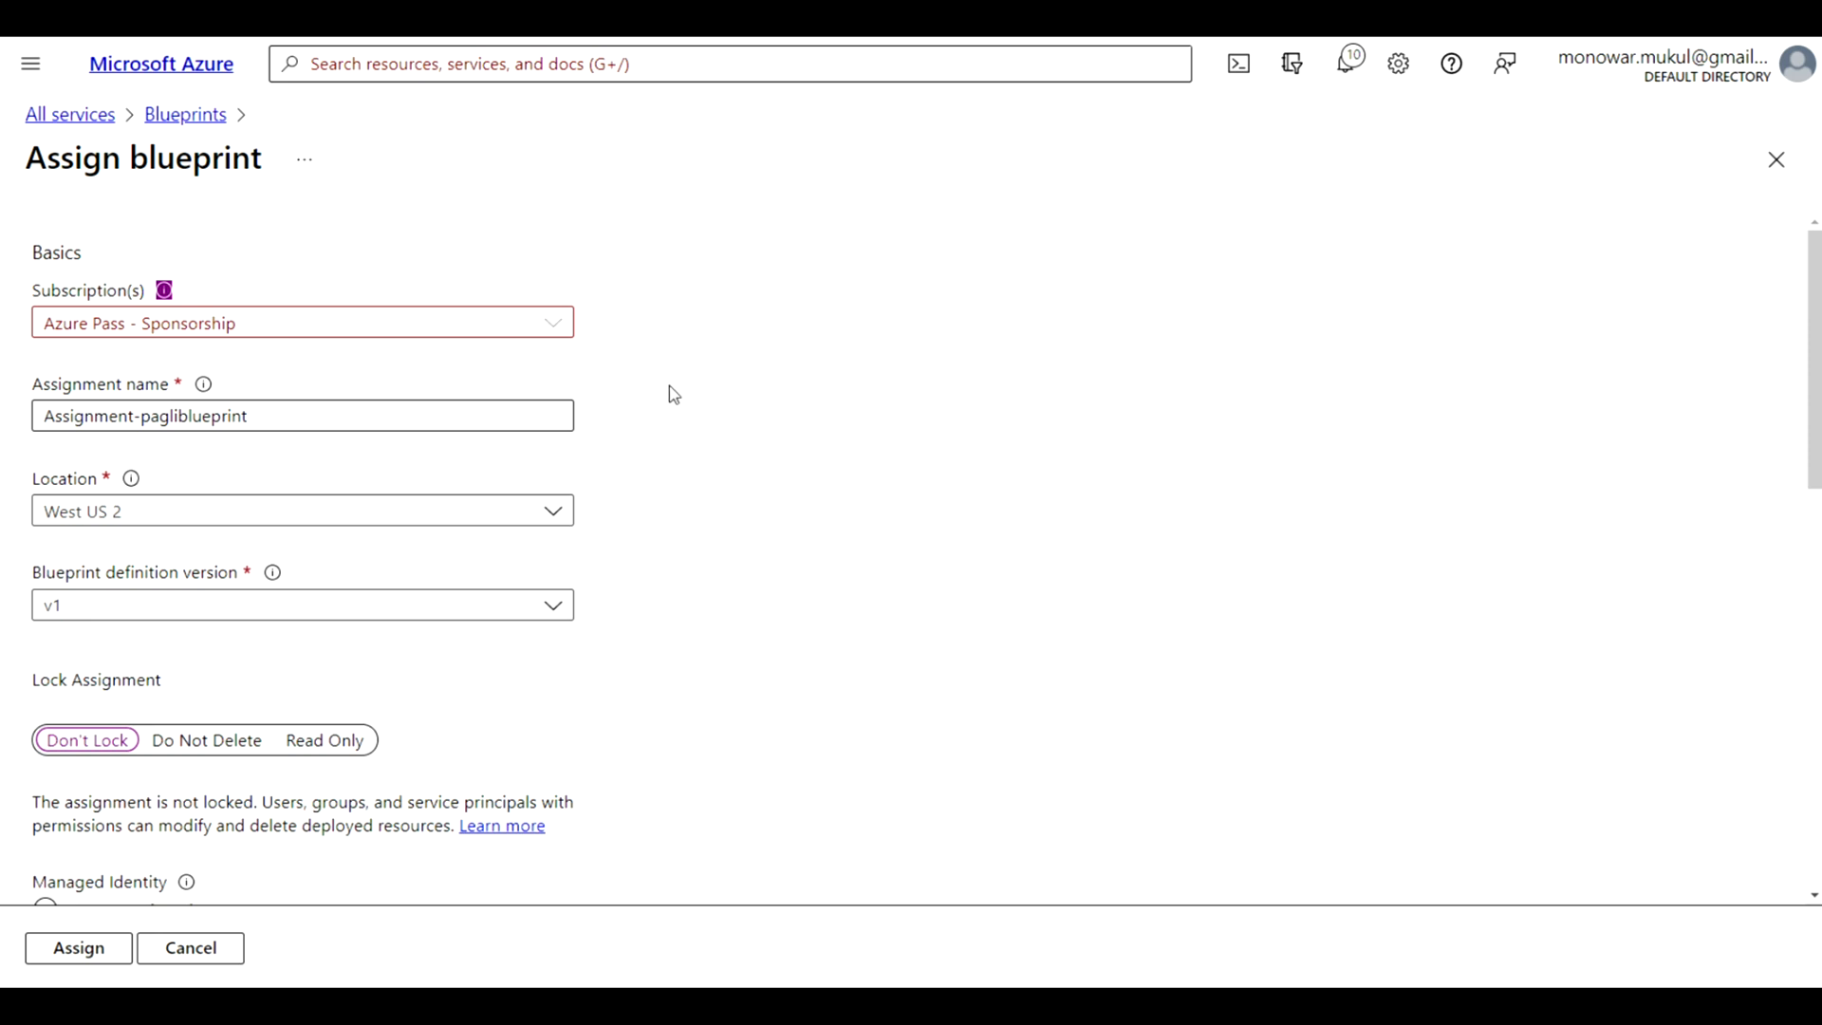
left_click(518, 404)
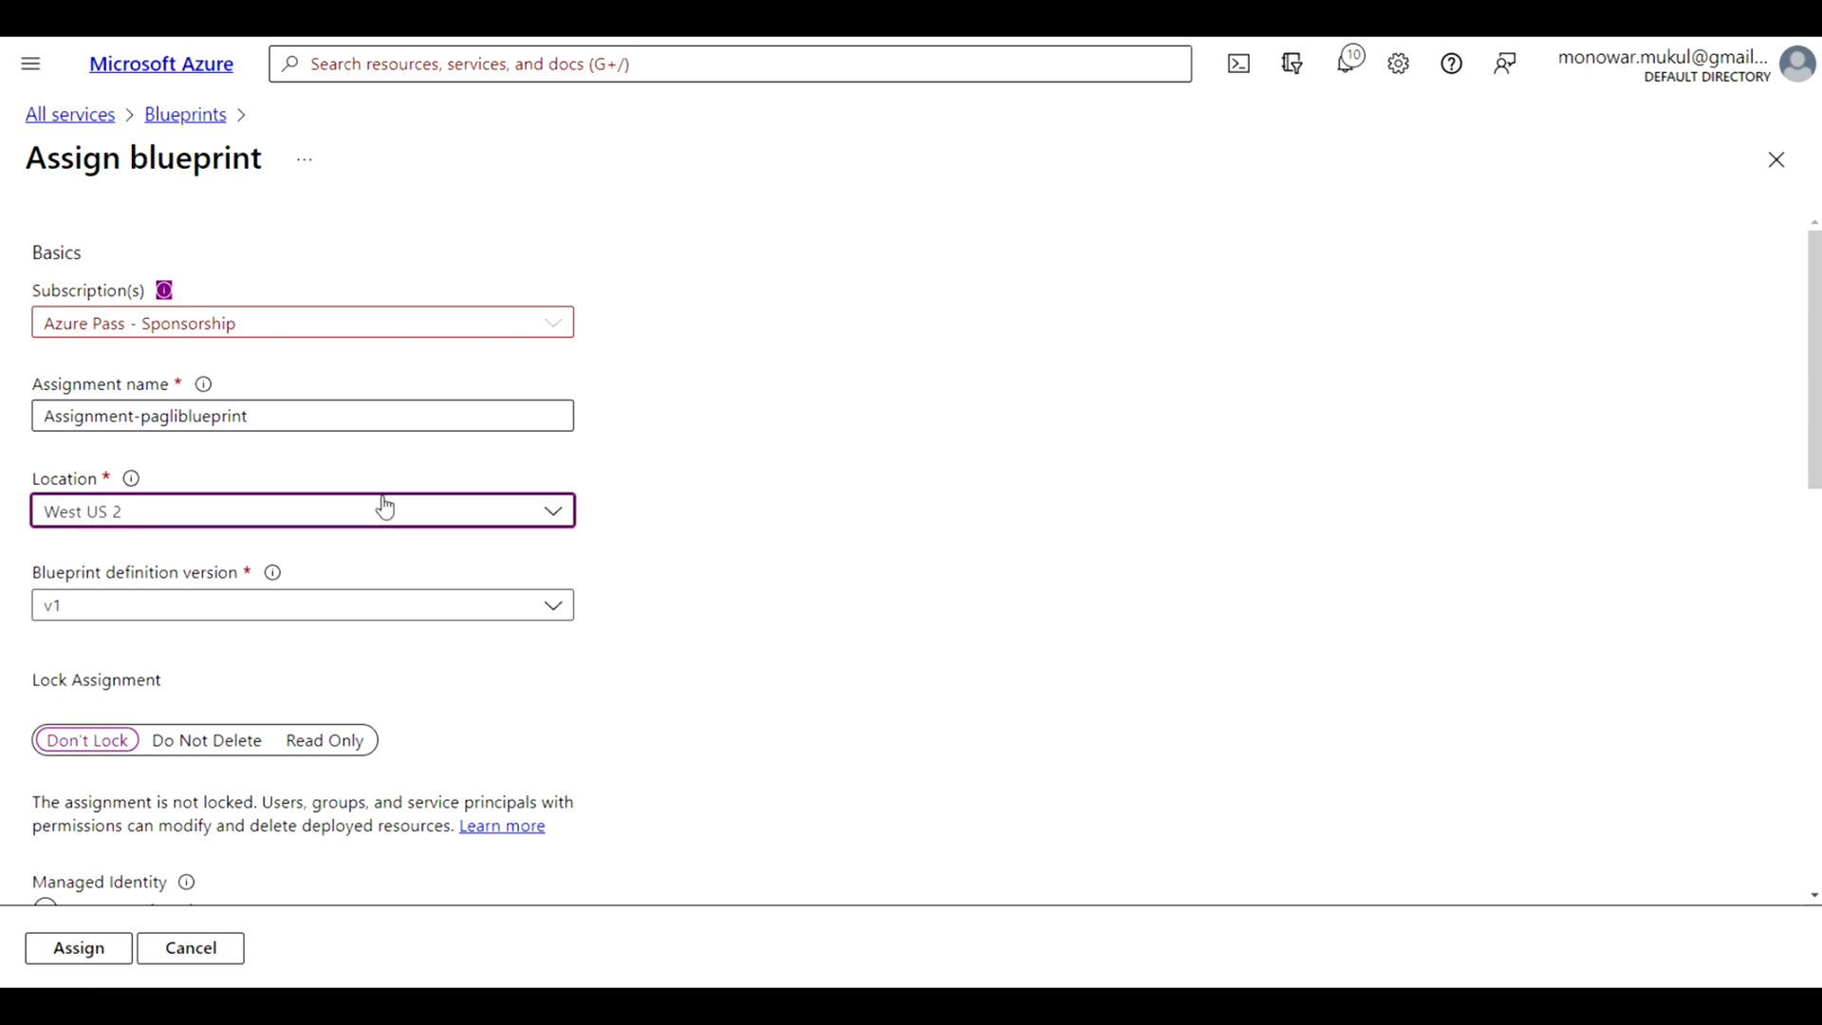
left_click(562, 519)
left_click(102, 601)
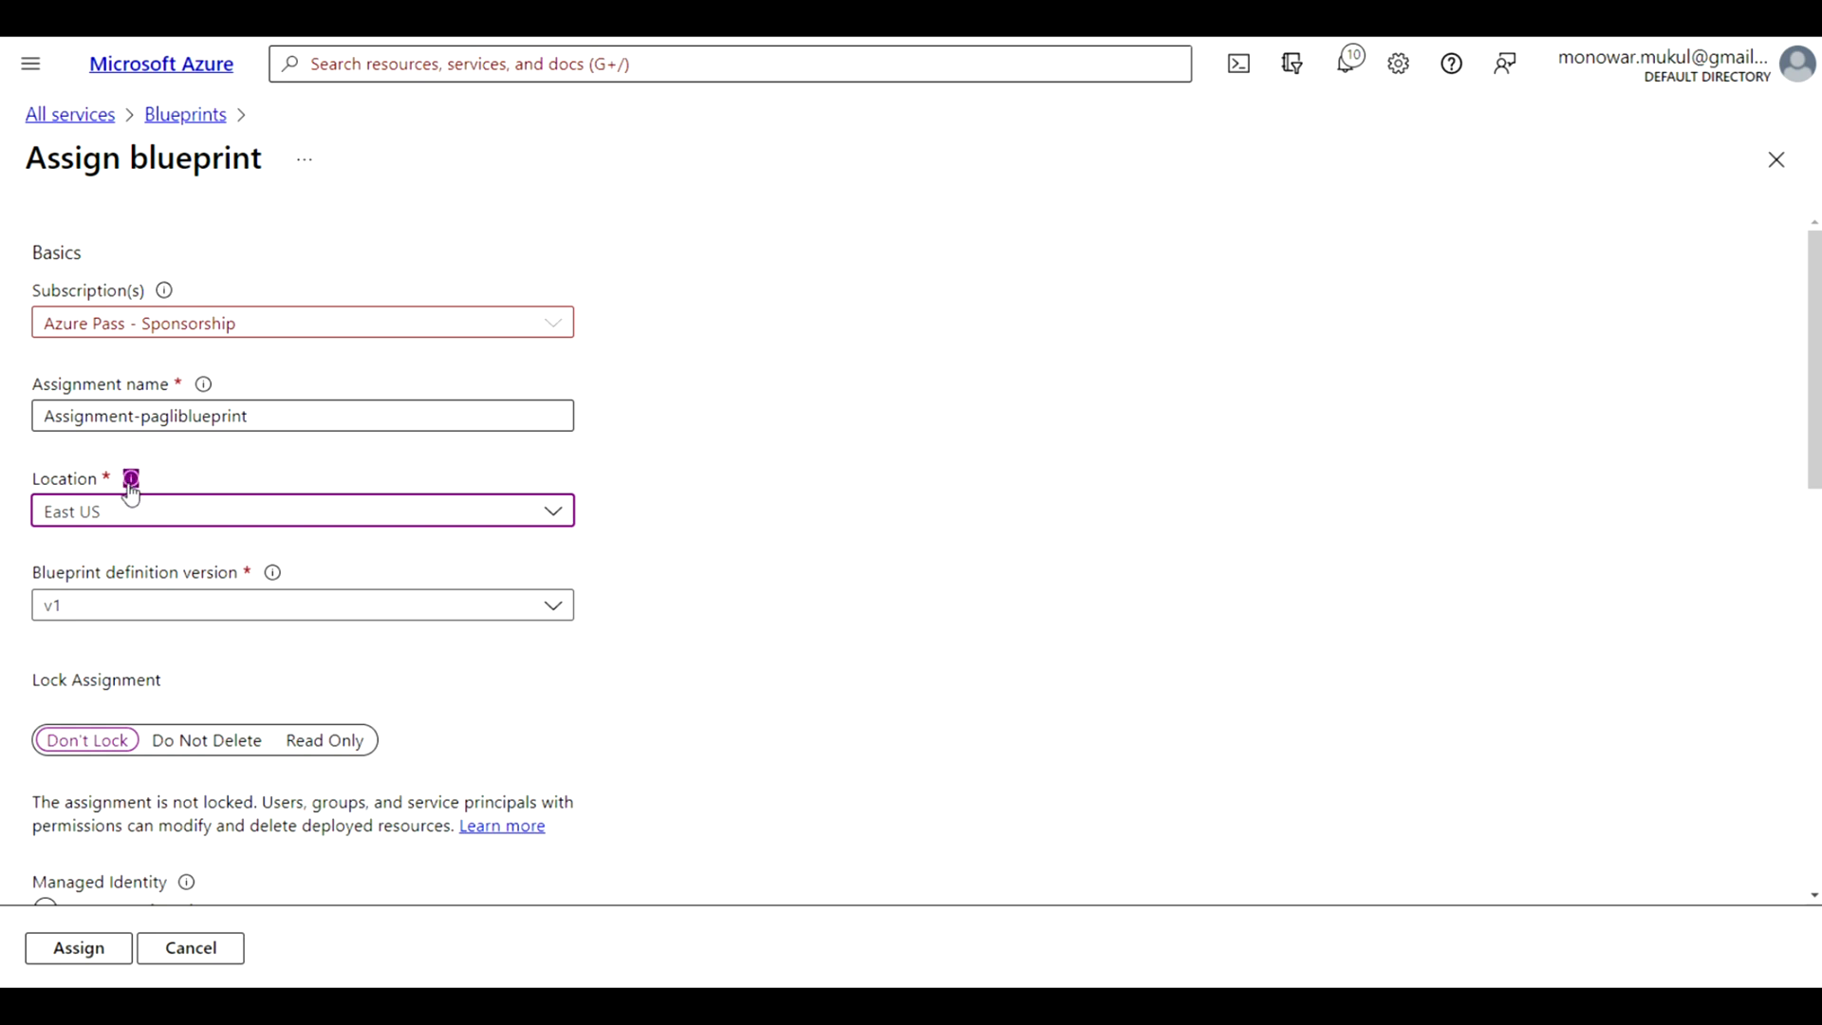
Set the lock assignment to Do Not Delete
mouse_move(130, 482)
scroll(566, 703, "down", 3)
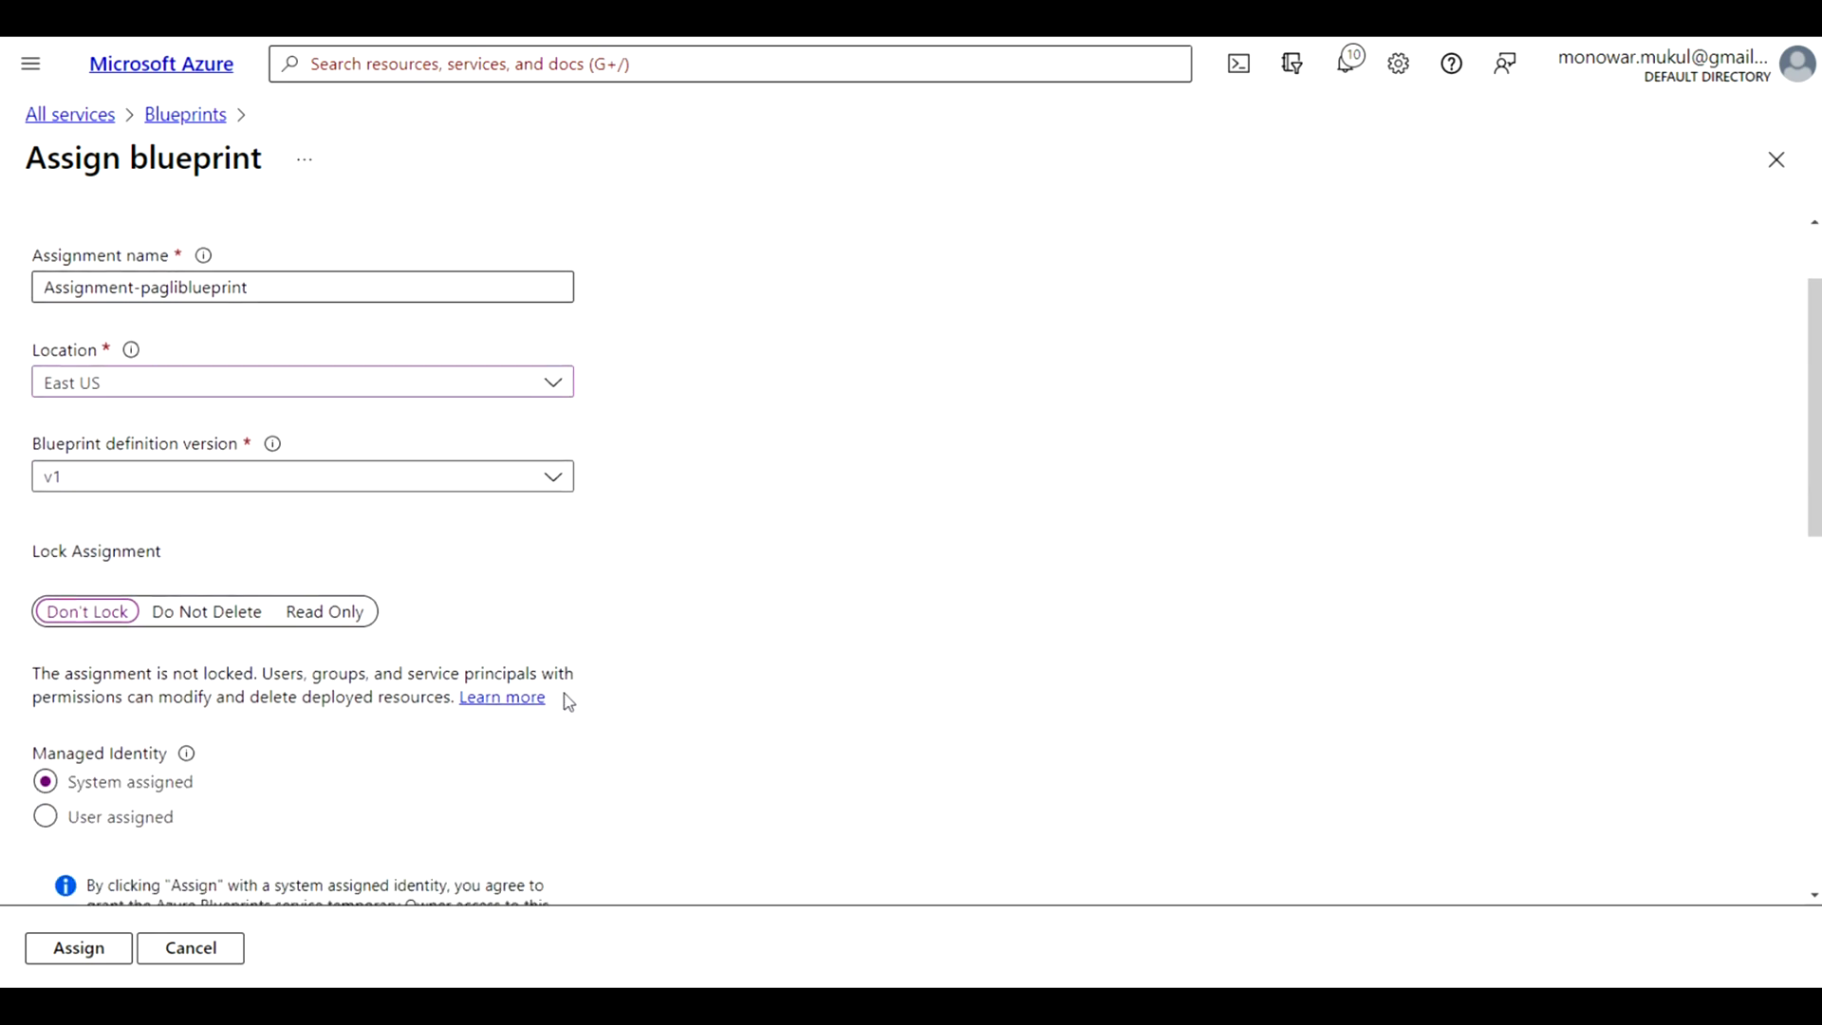
scroll(568, 702, "down", 1)
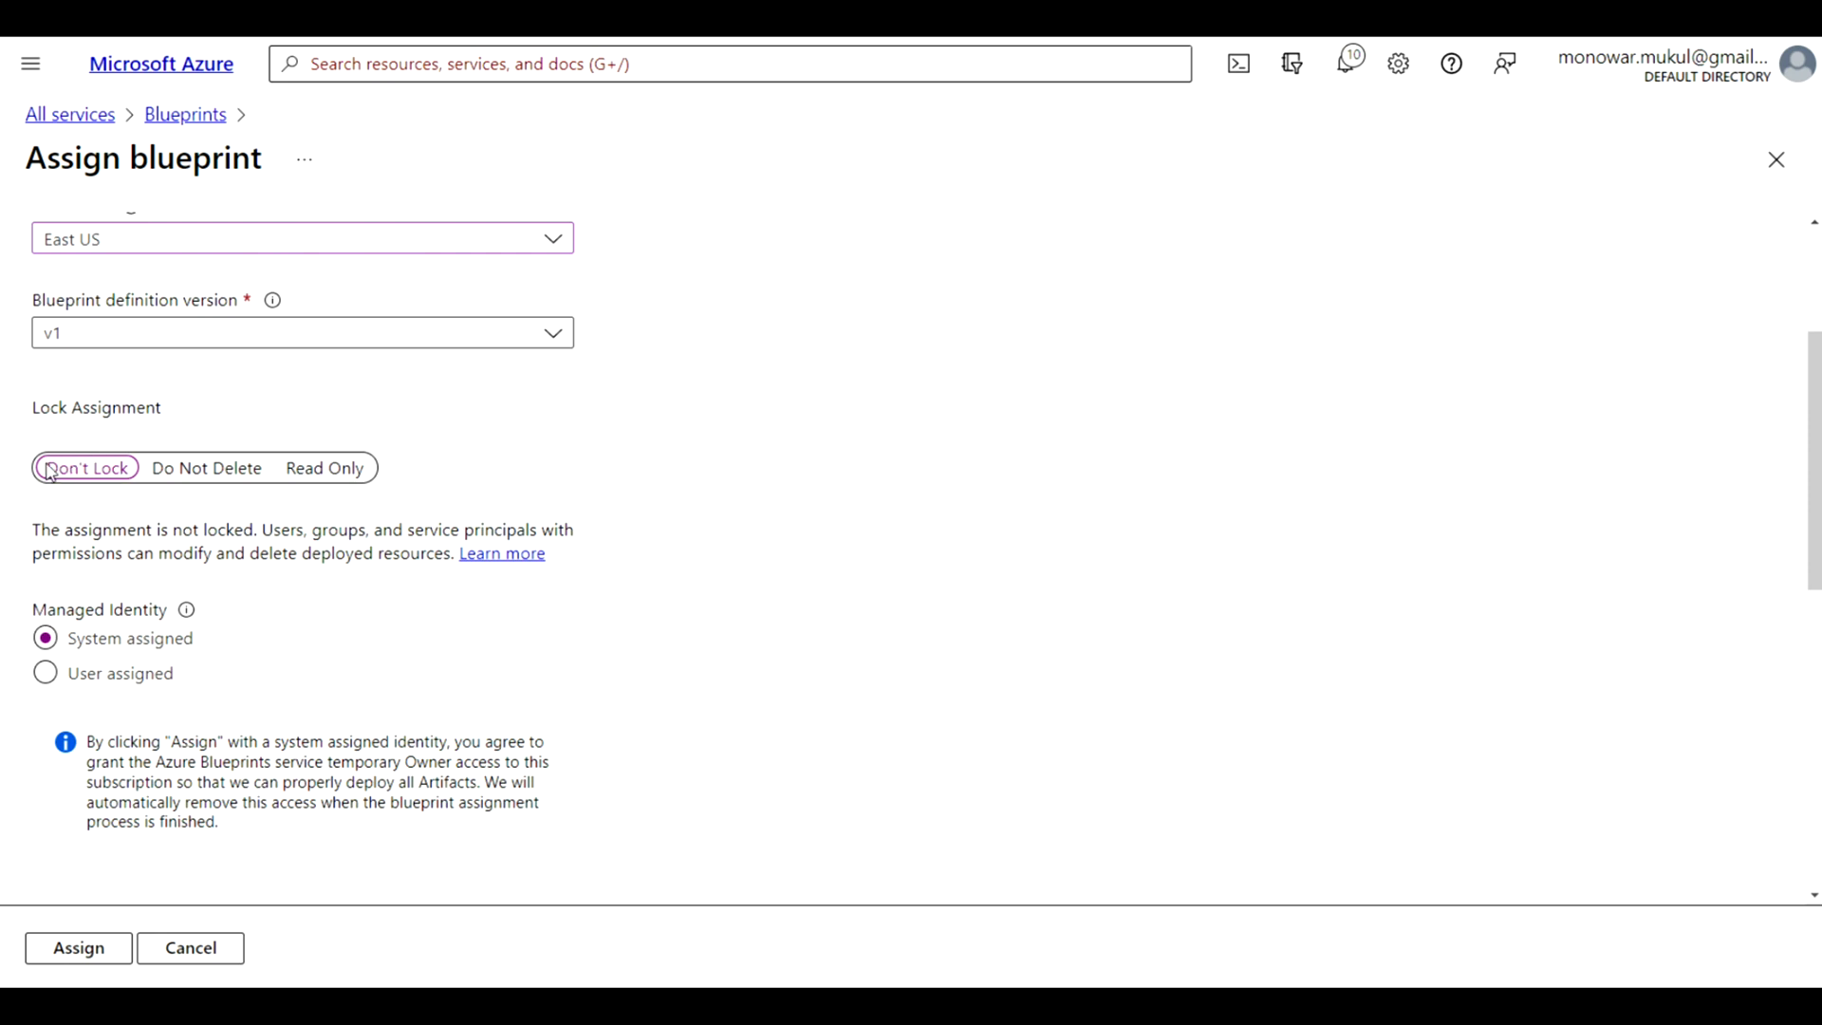
left_click(219, 476)
Select the intended user as the value of the subscription's Contributor role assignment parameter
mouse_move(188, 619)
scroll(281, 679, "down", 2)
scroll(281, 680, "down", 5)
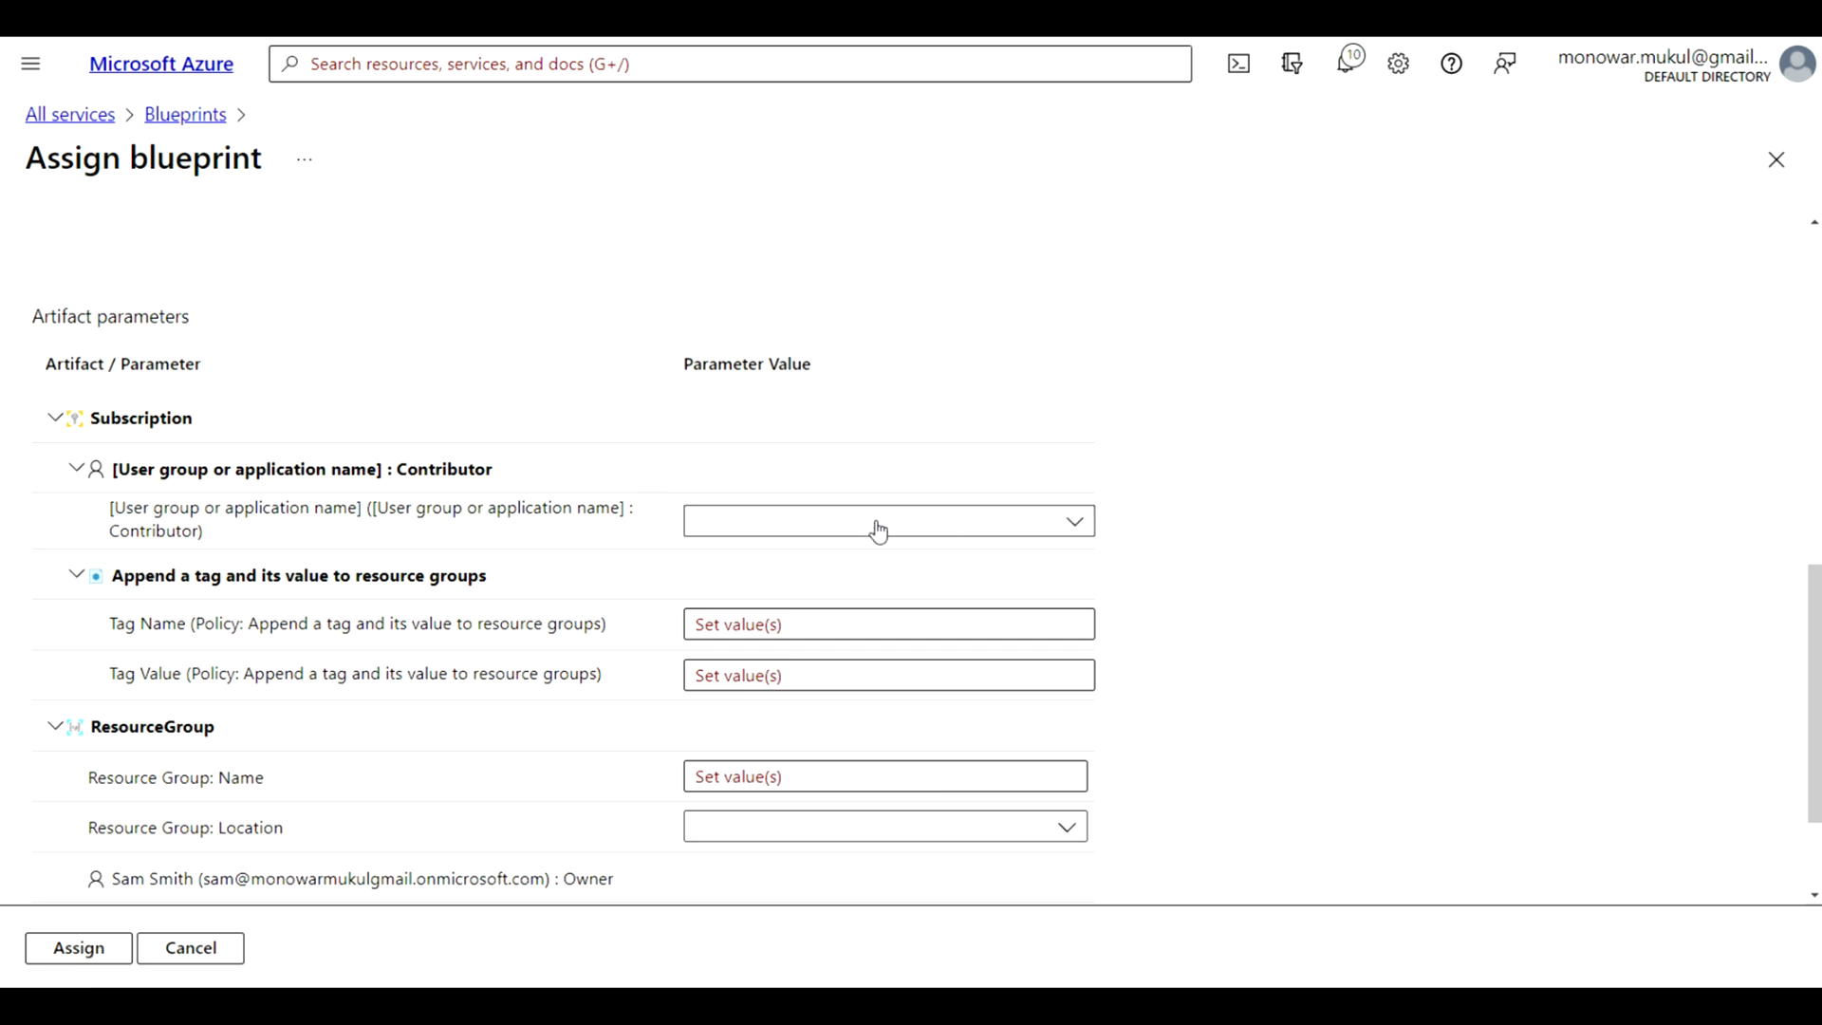
left_click(965, 526)
type("jodie")
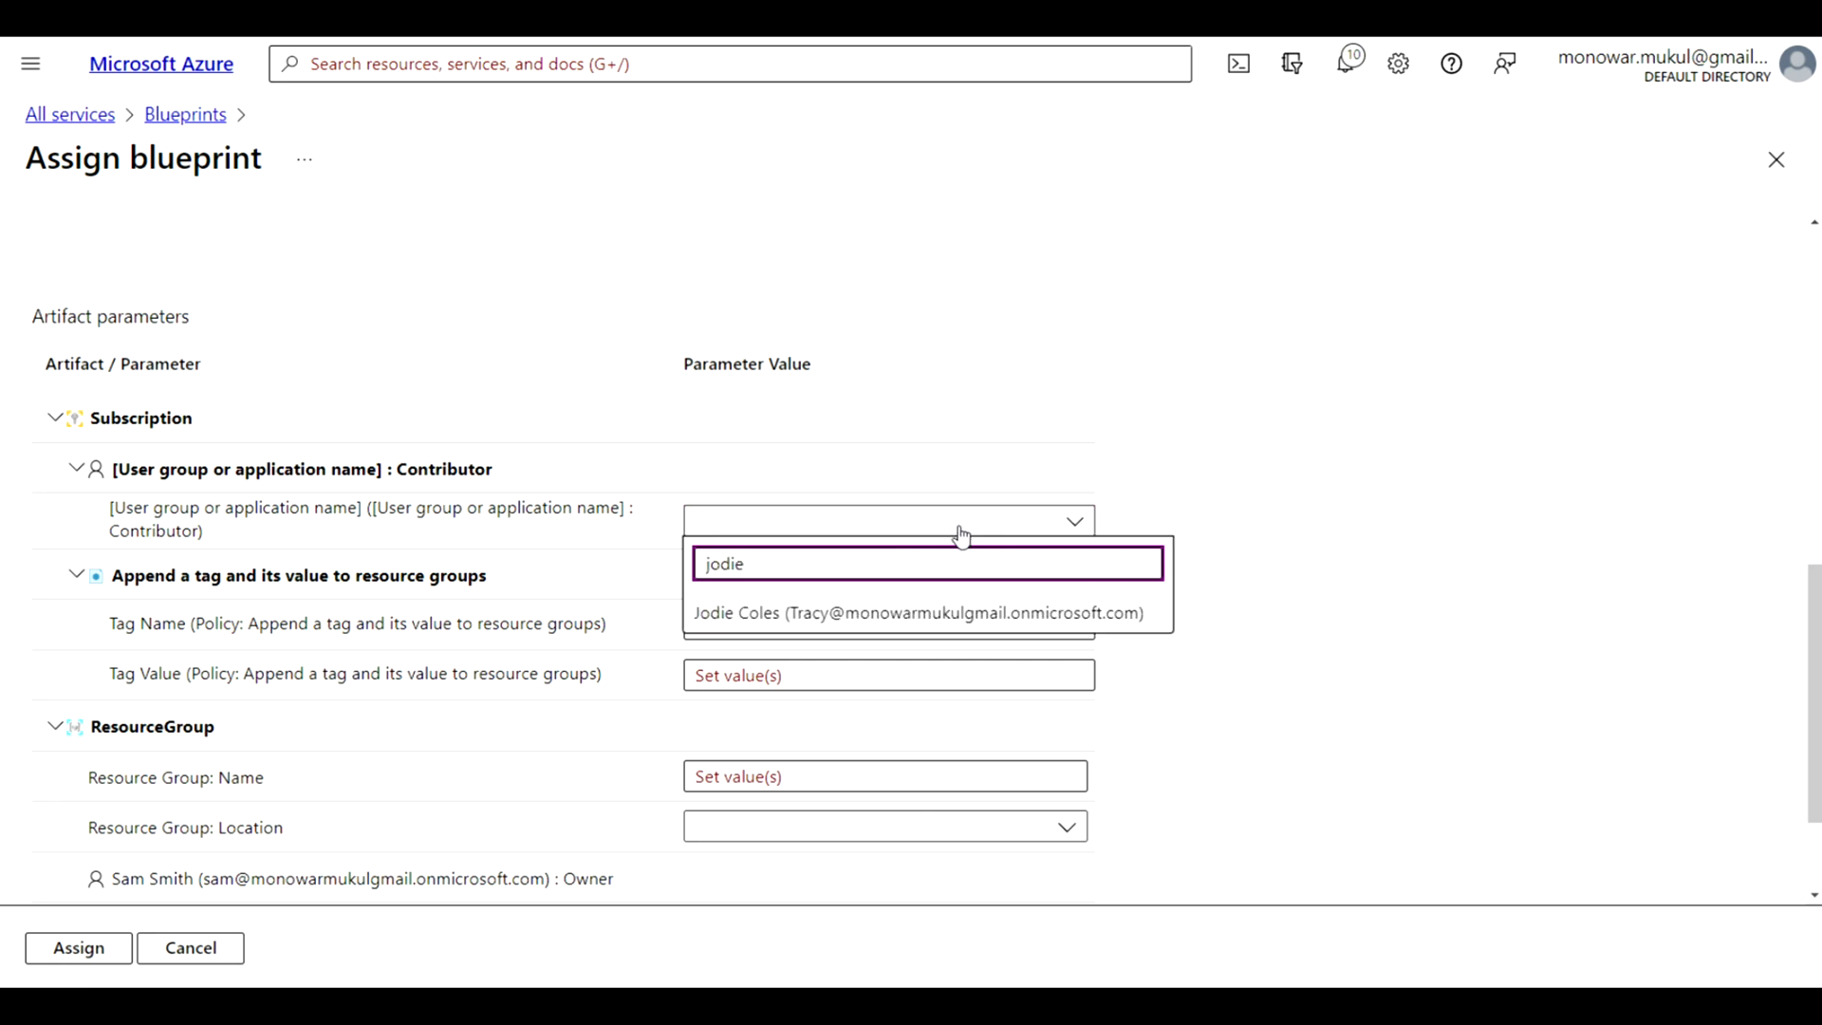
left_click(854, 615)
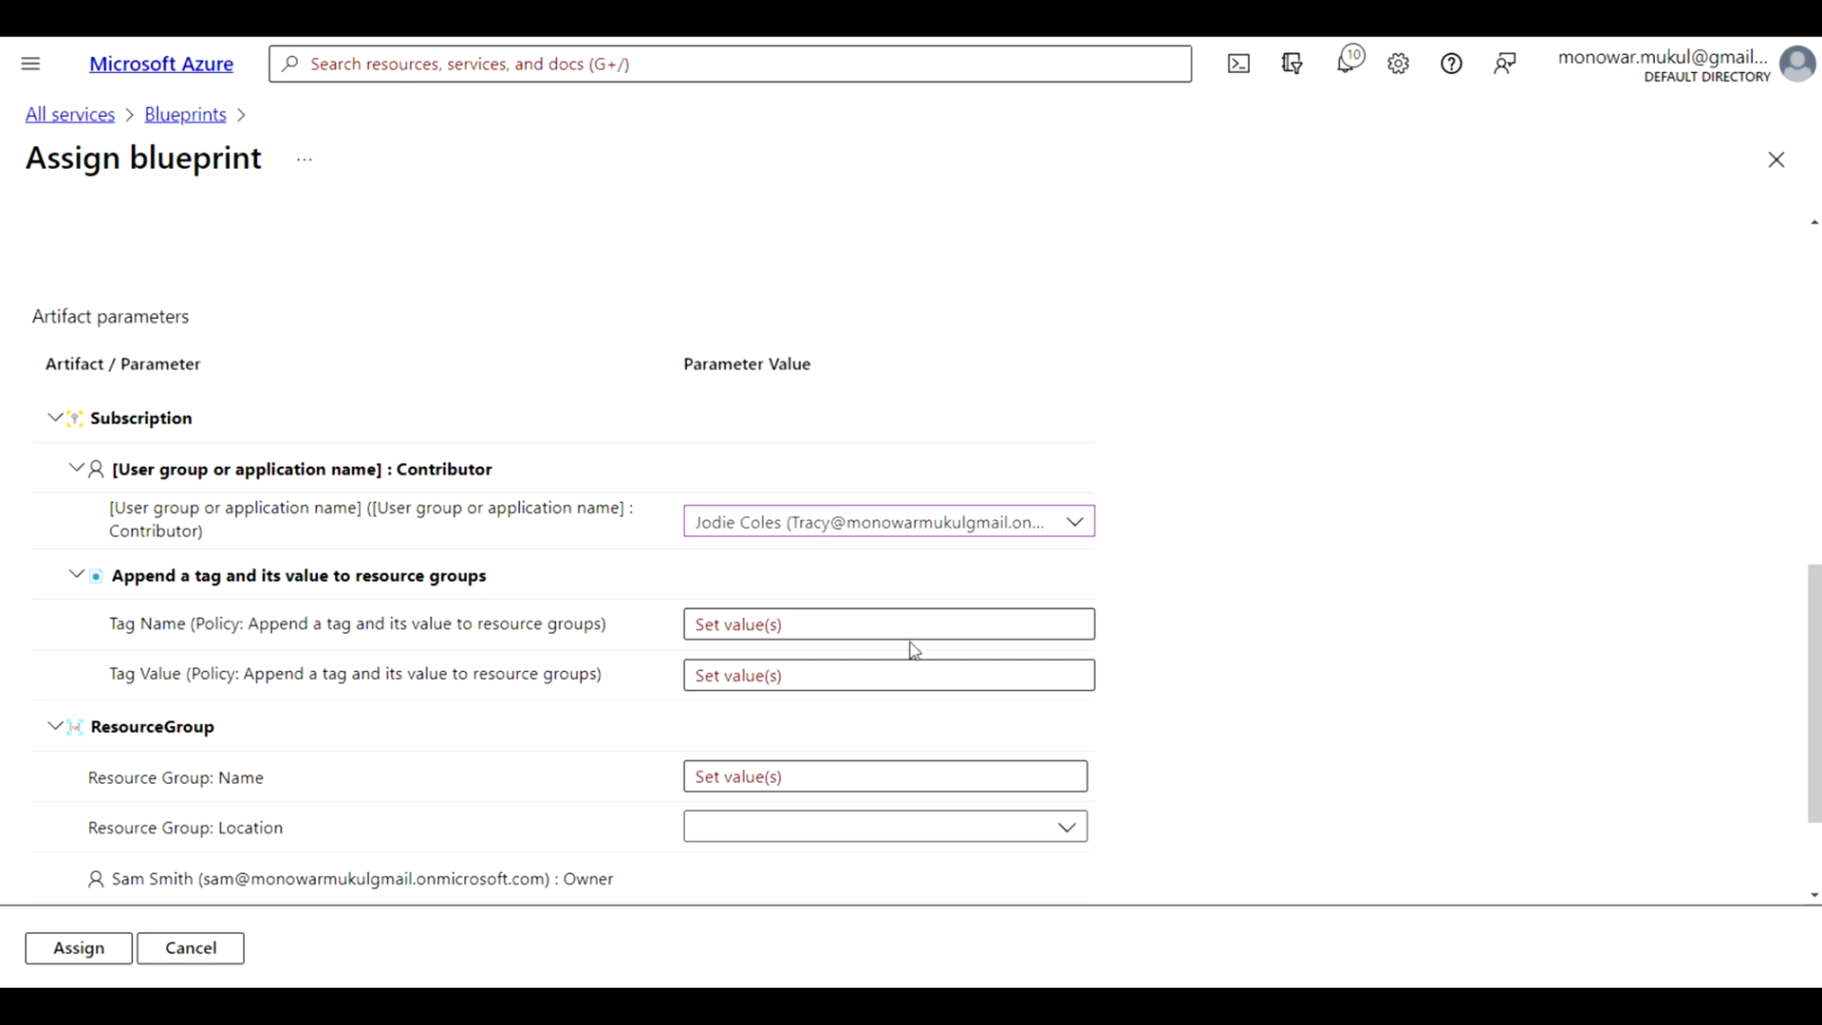
Set the tag policy's parameters to the tag name costcentre and the tag value amity
left_click(866, 622)
type("costcentre")
left_click(802, 676)
type("amity")
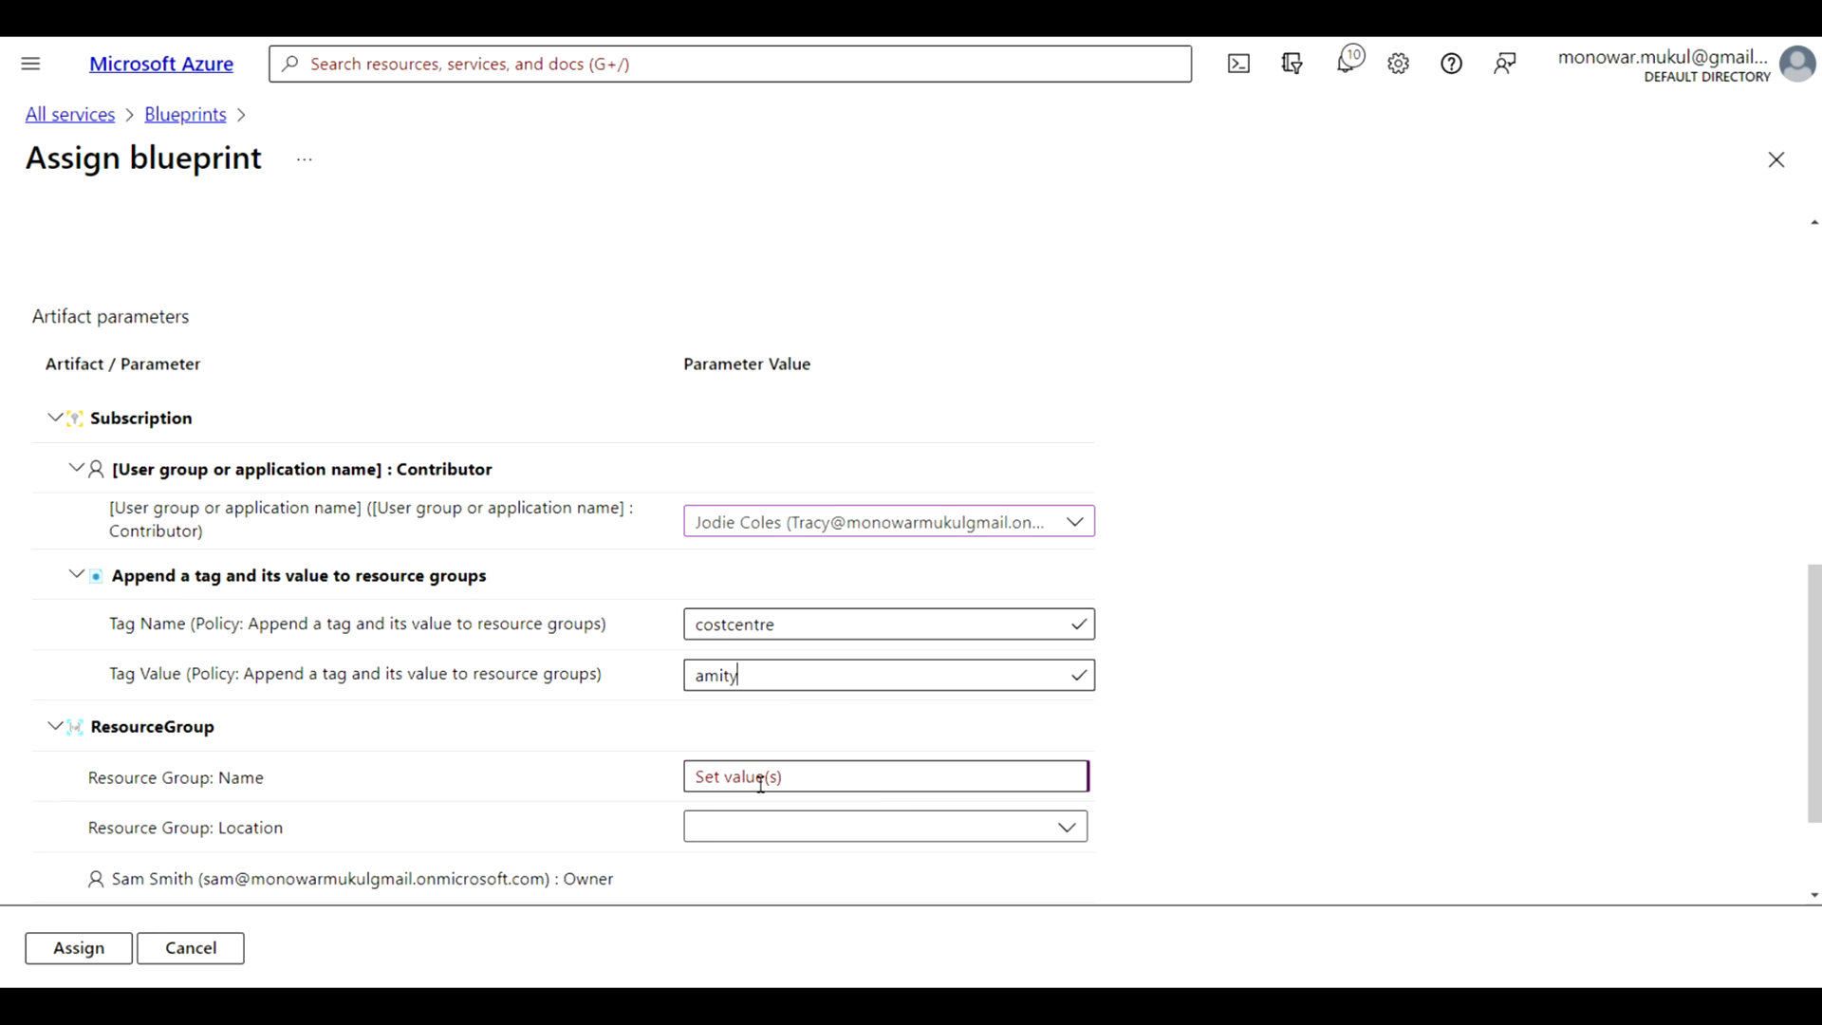
Name the resource group StorageAccount and set its location to East US
left_click(760, 781)
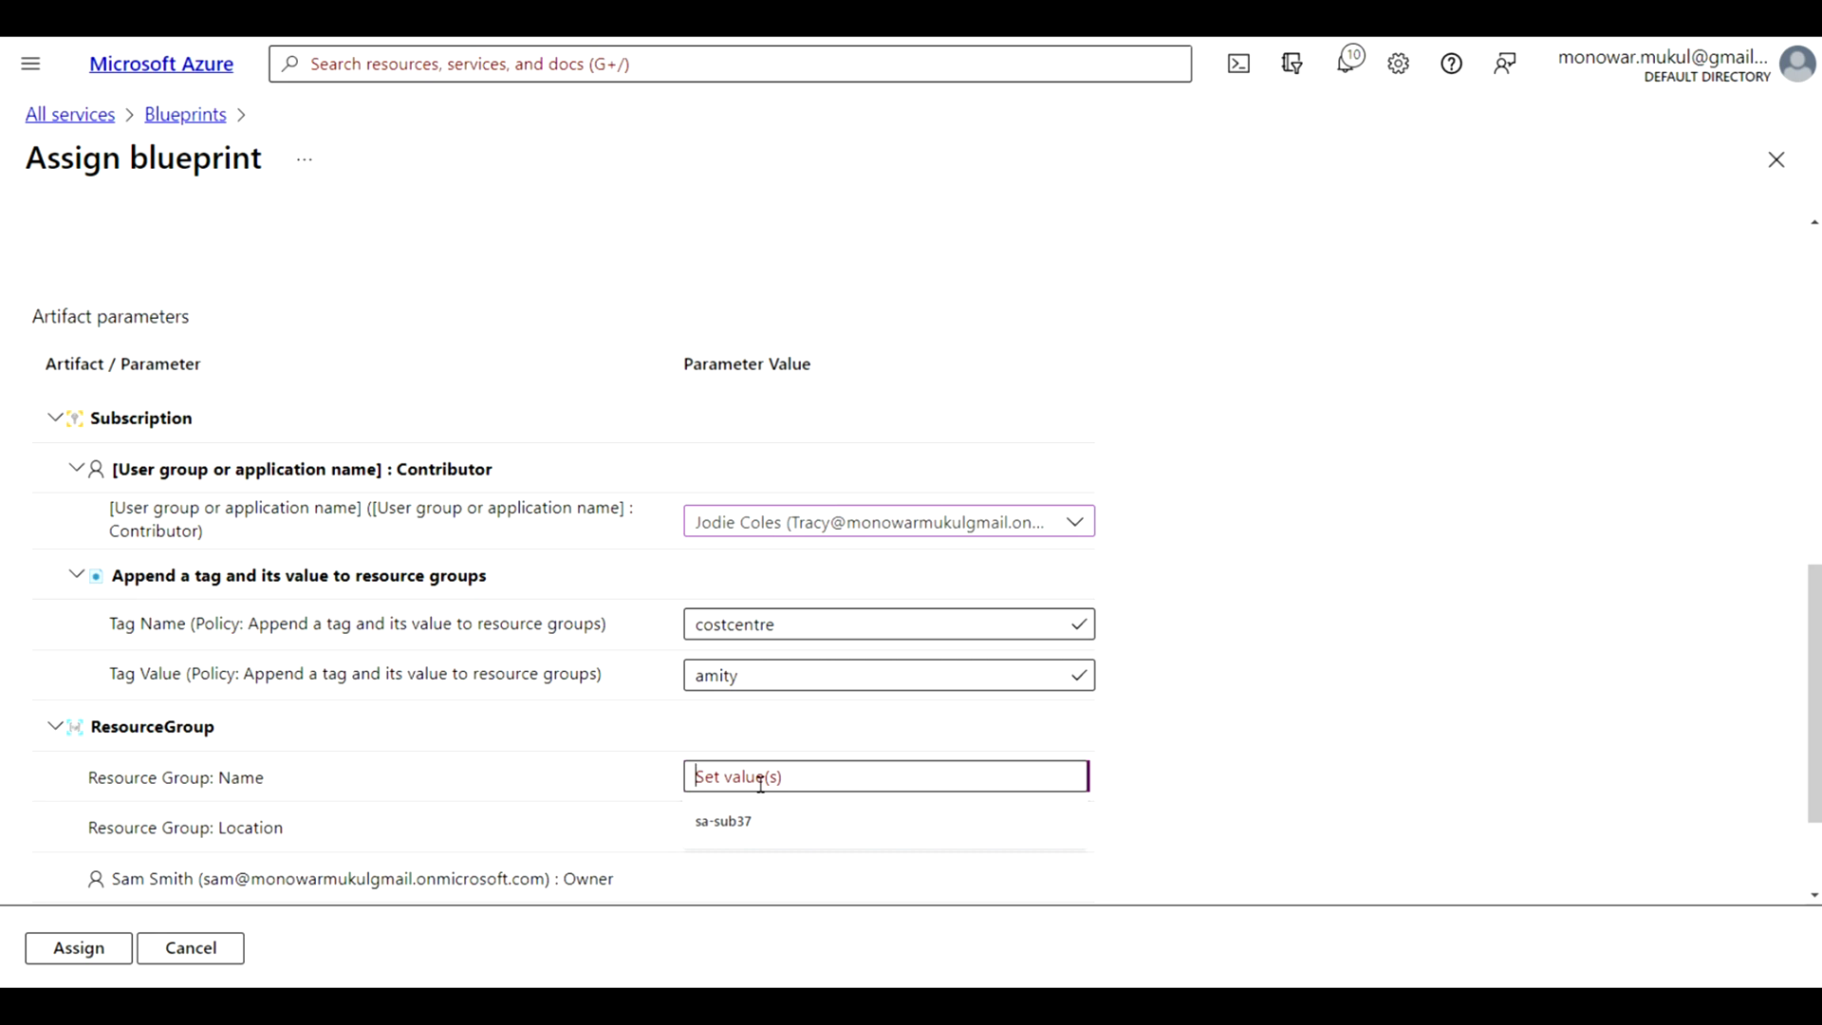
scroll(760, 786, "down", 2)
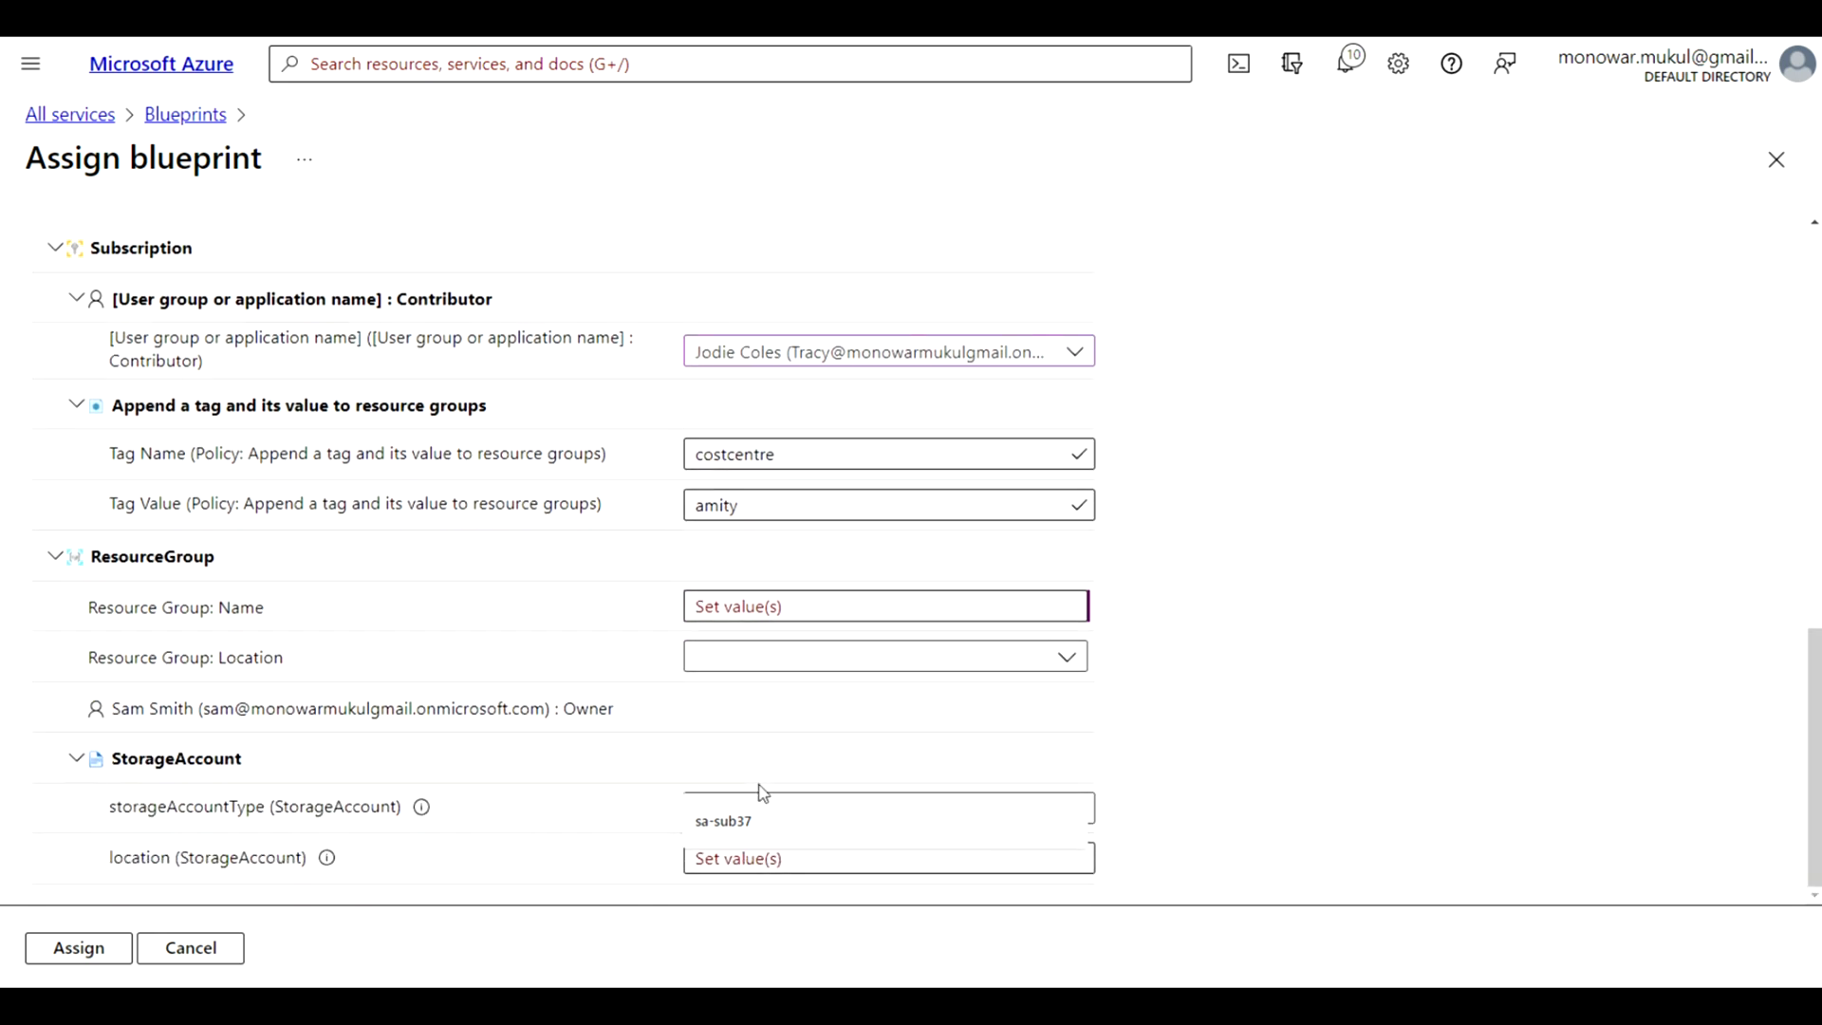
left_click(733, 604)
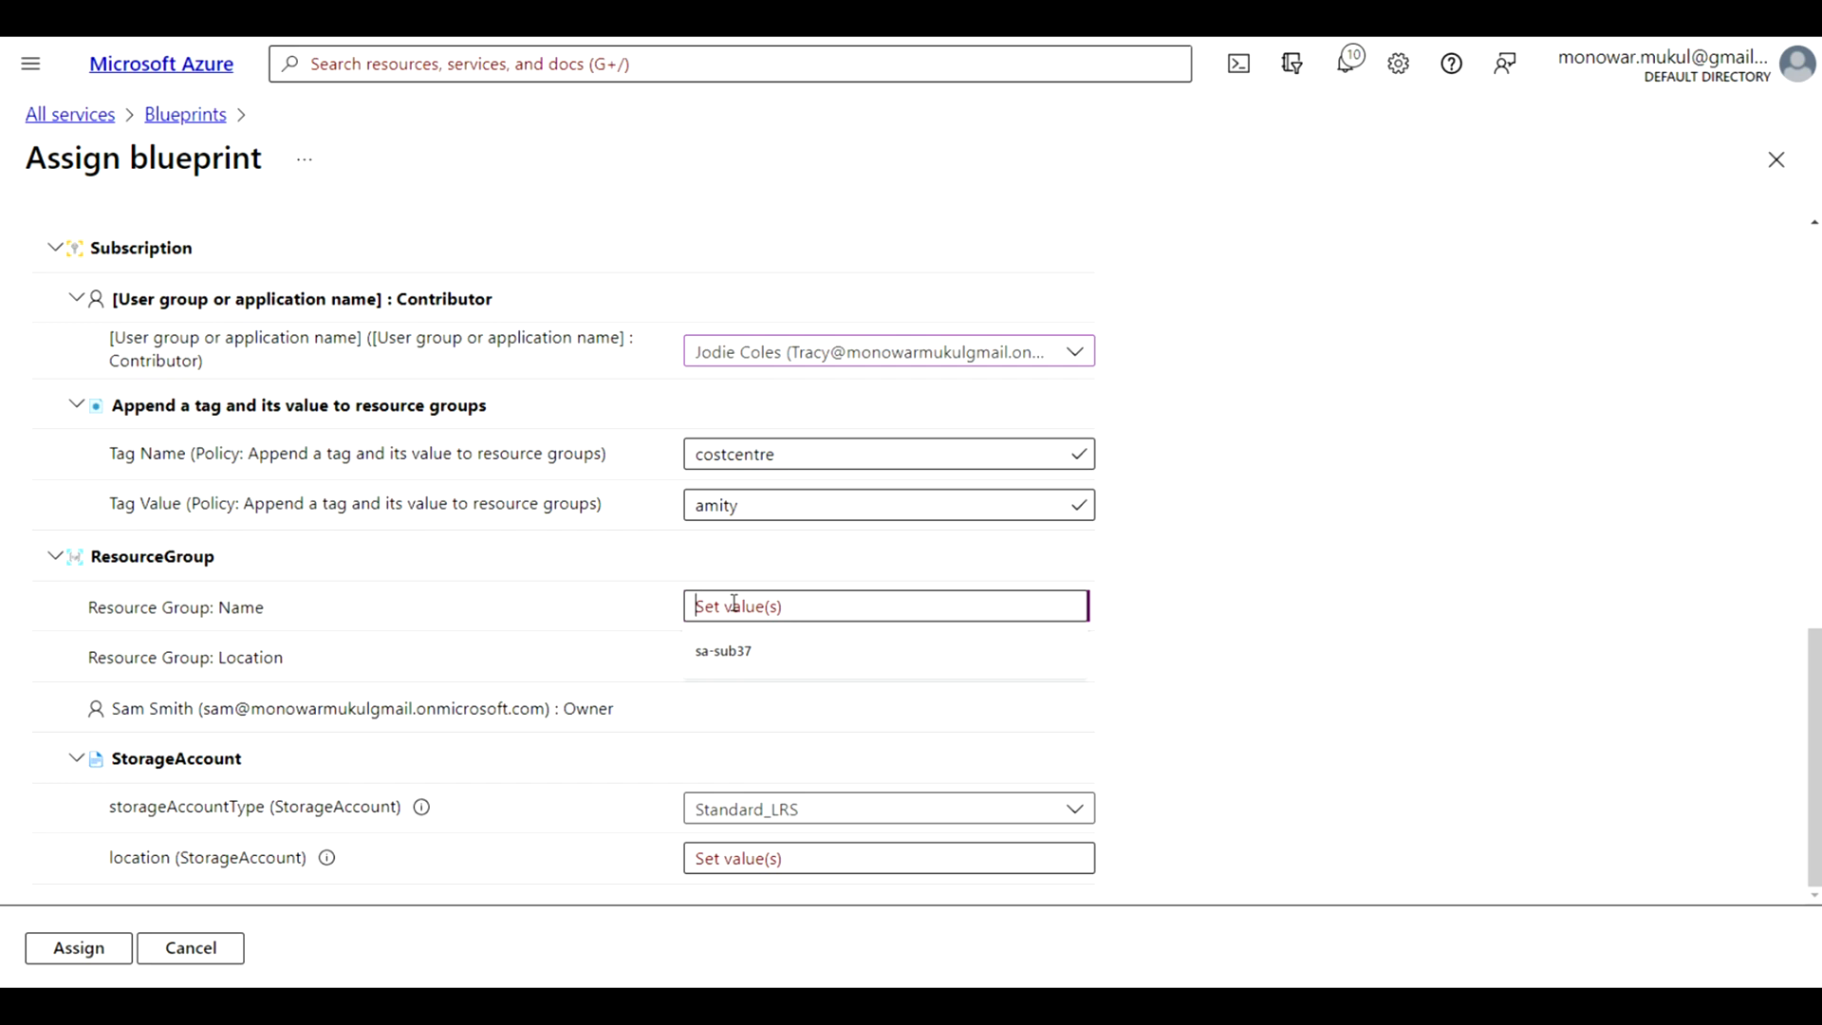
type("Stor")
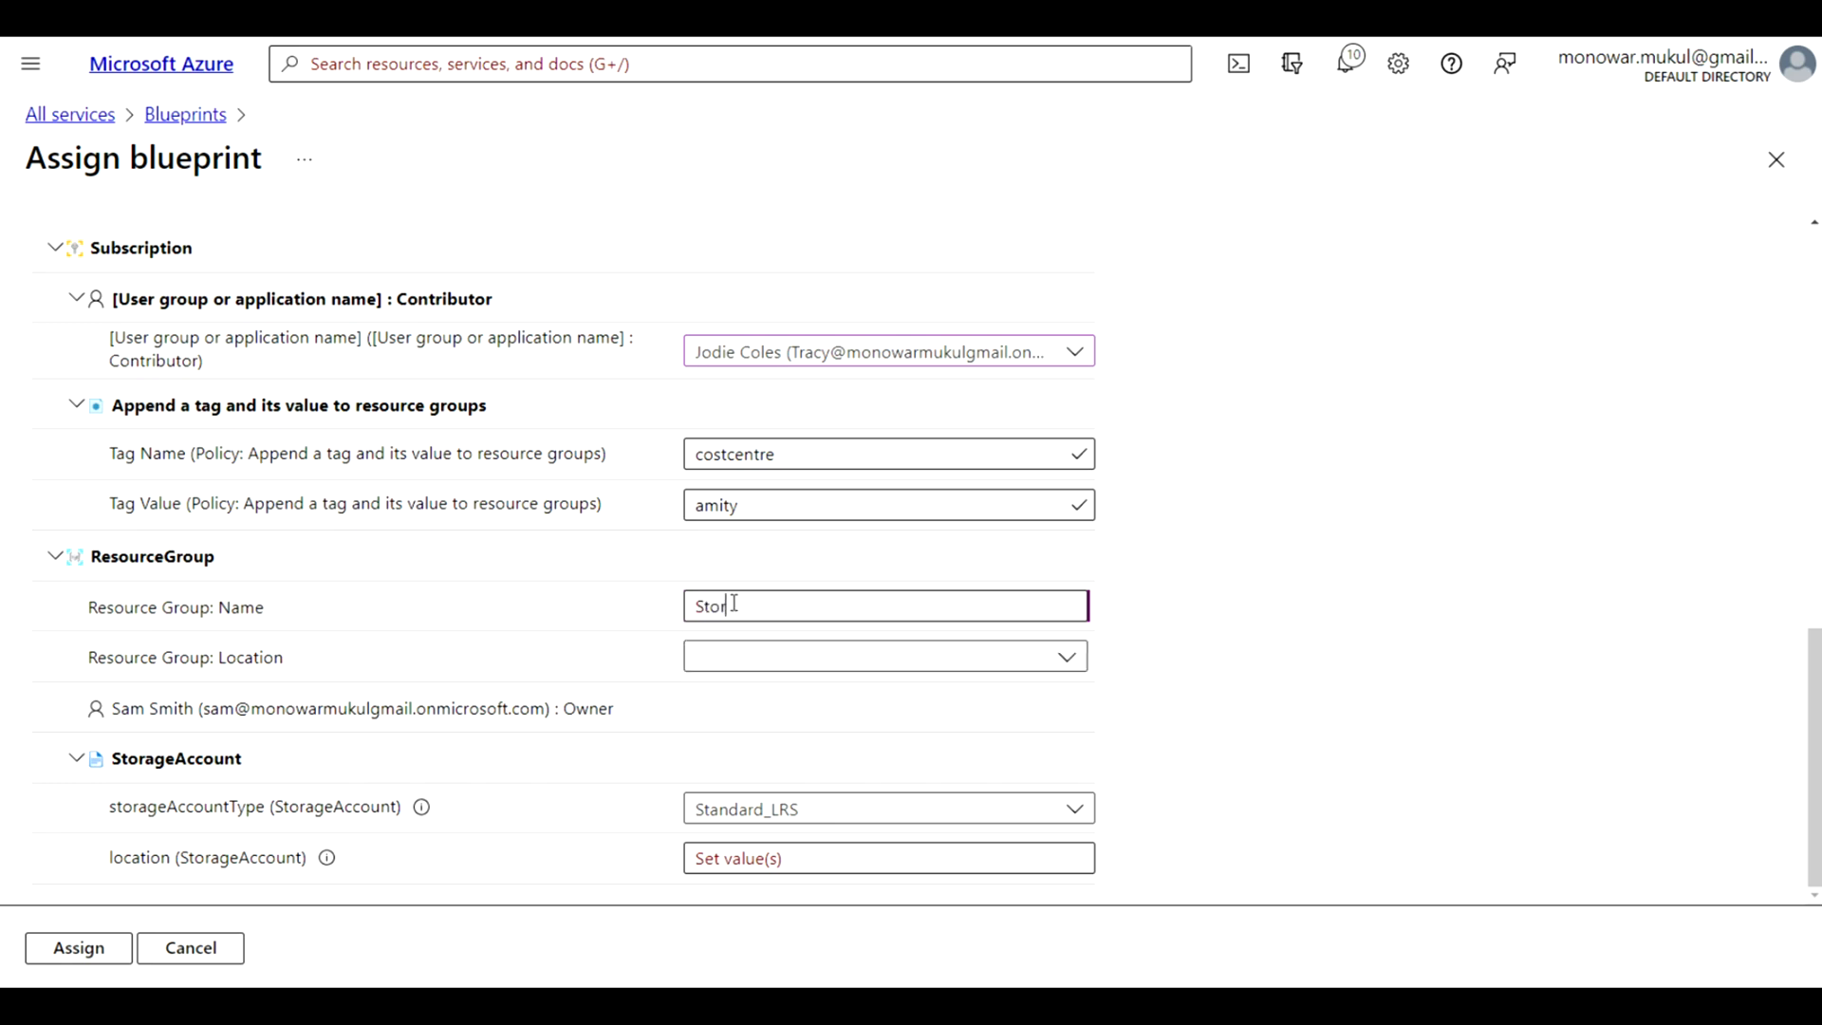
type("ageAccount")
left_click(777, 660)
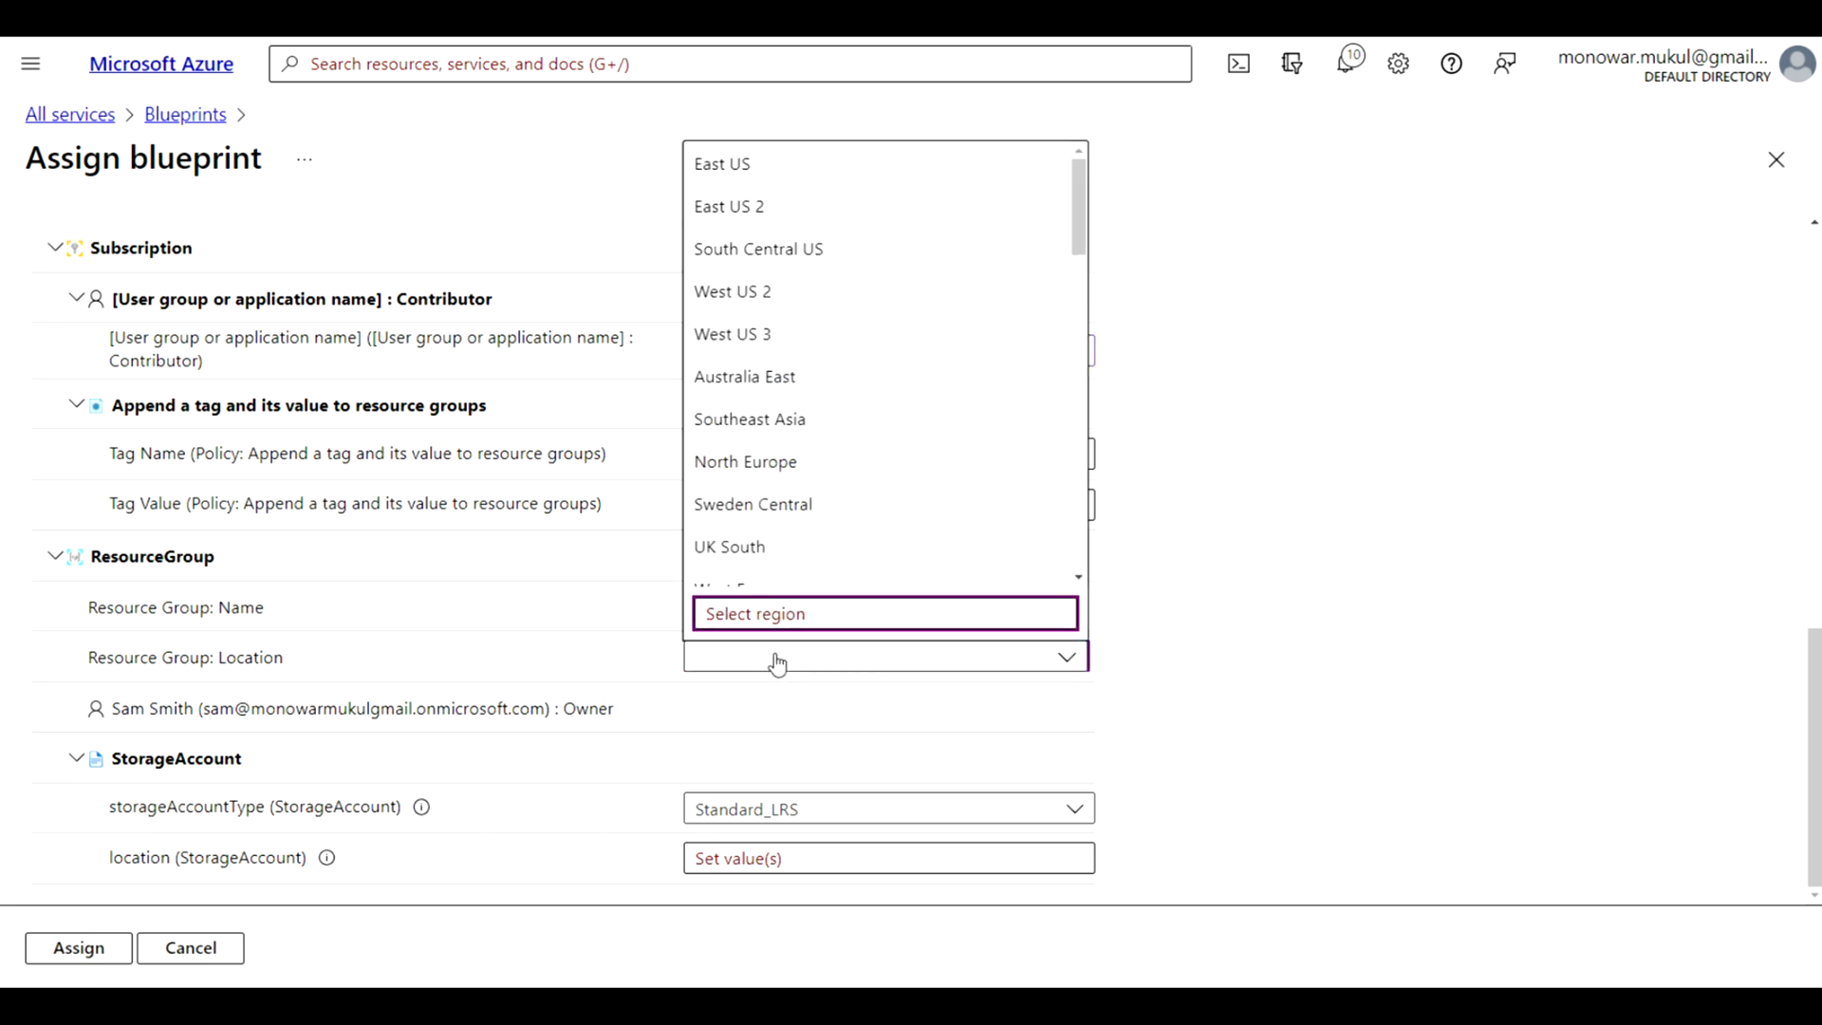
left_click(737, 163)
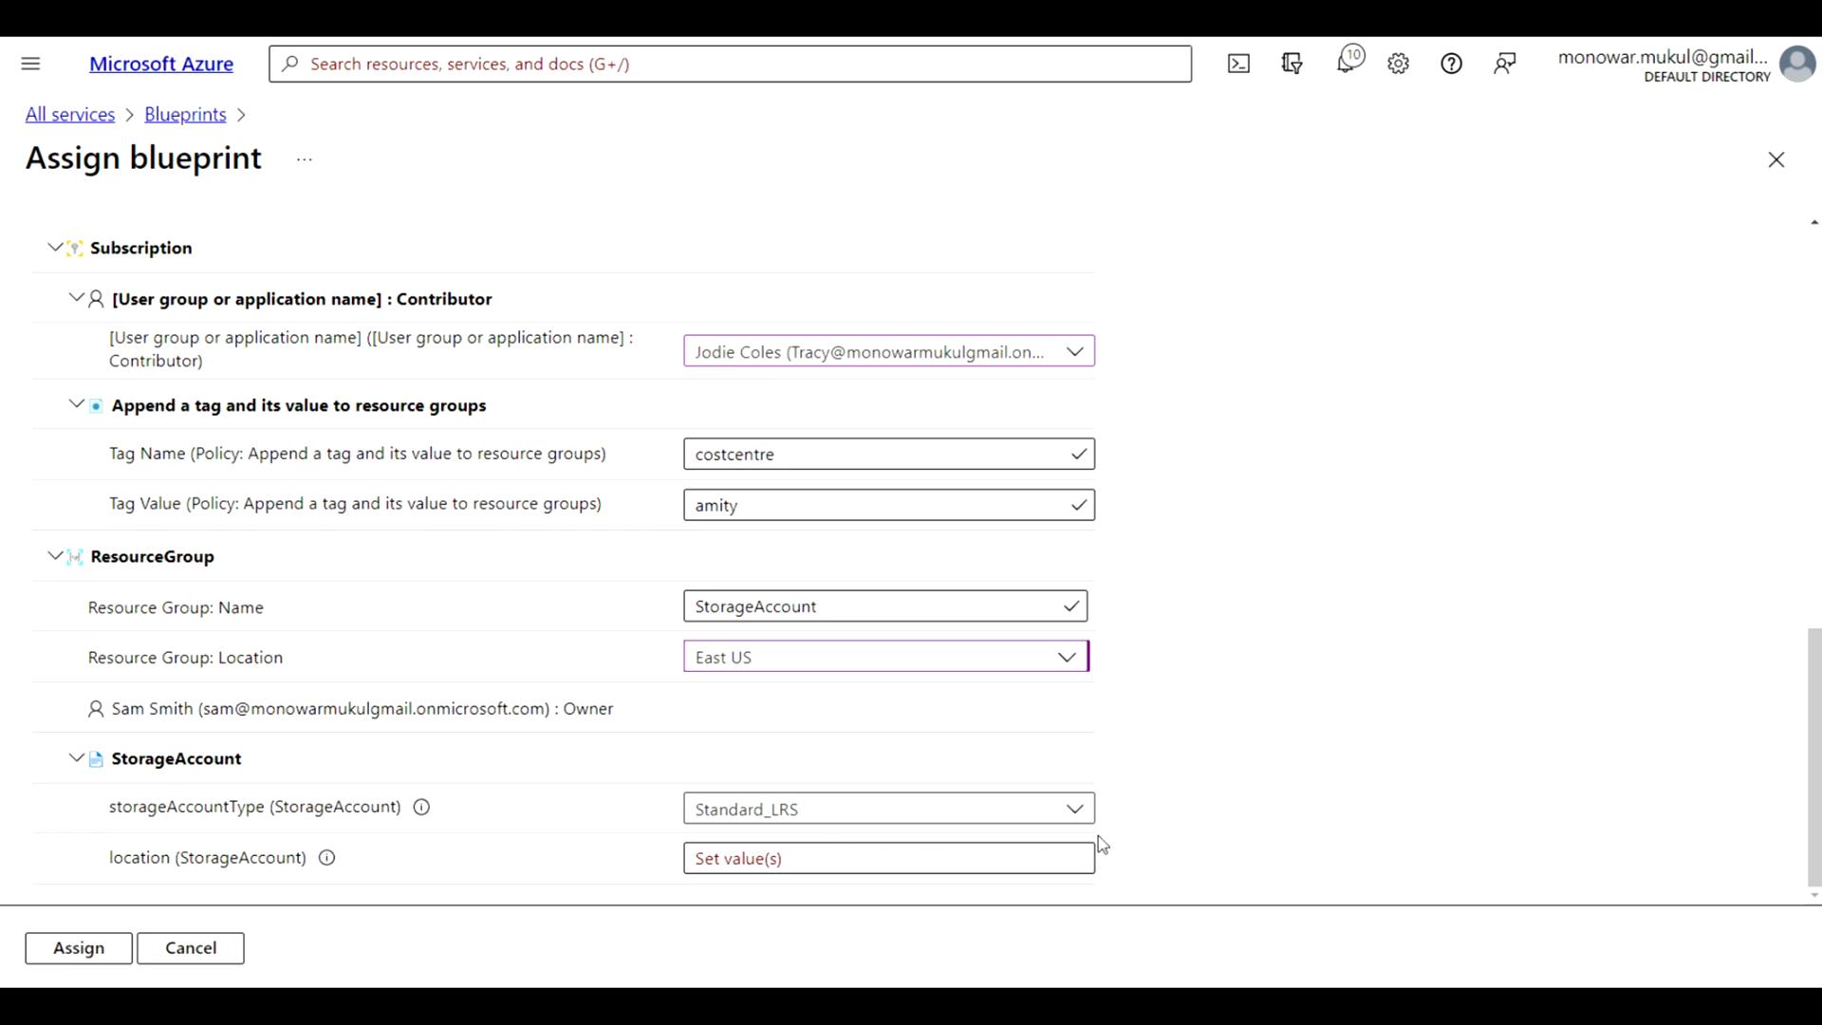
Set the storage account type to Standard_GRS and its location to East US, and submit the blueprint assignment
left_click(1073, 814)
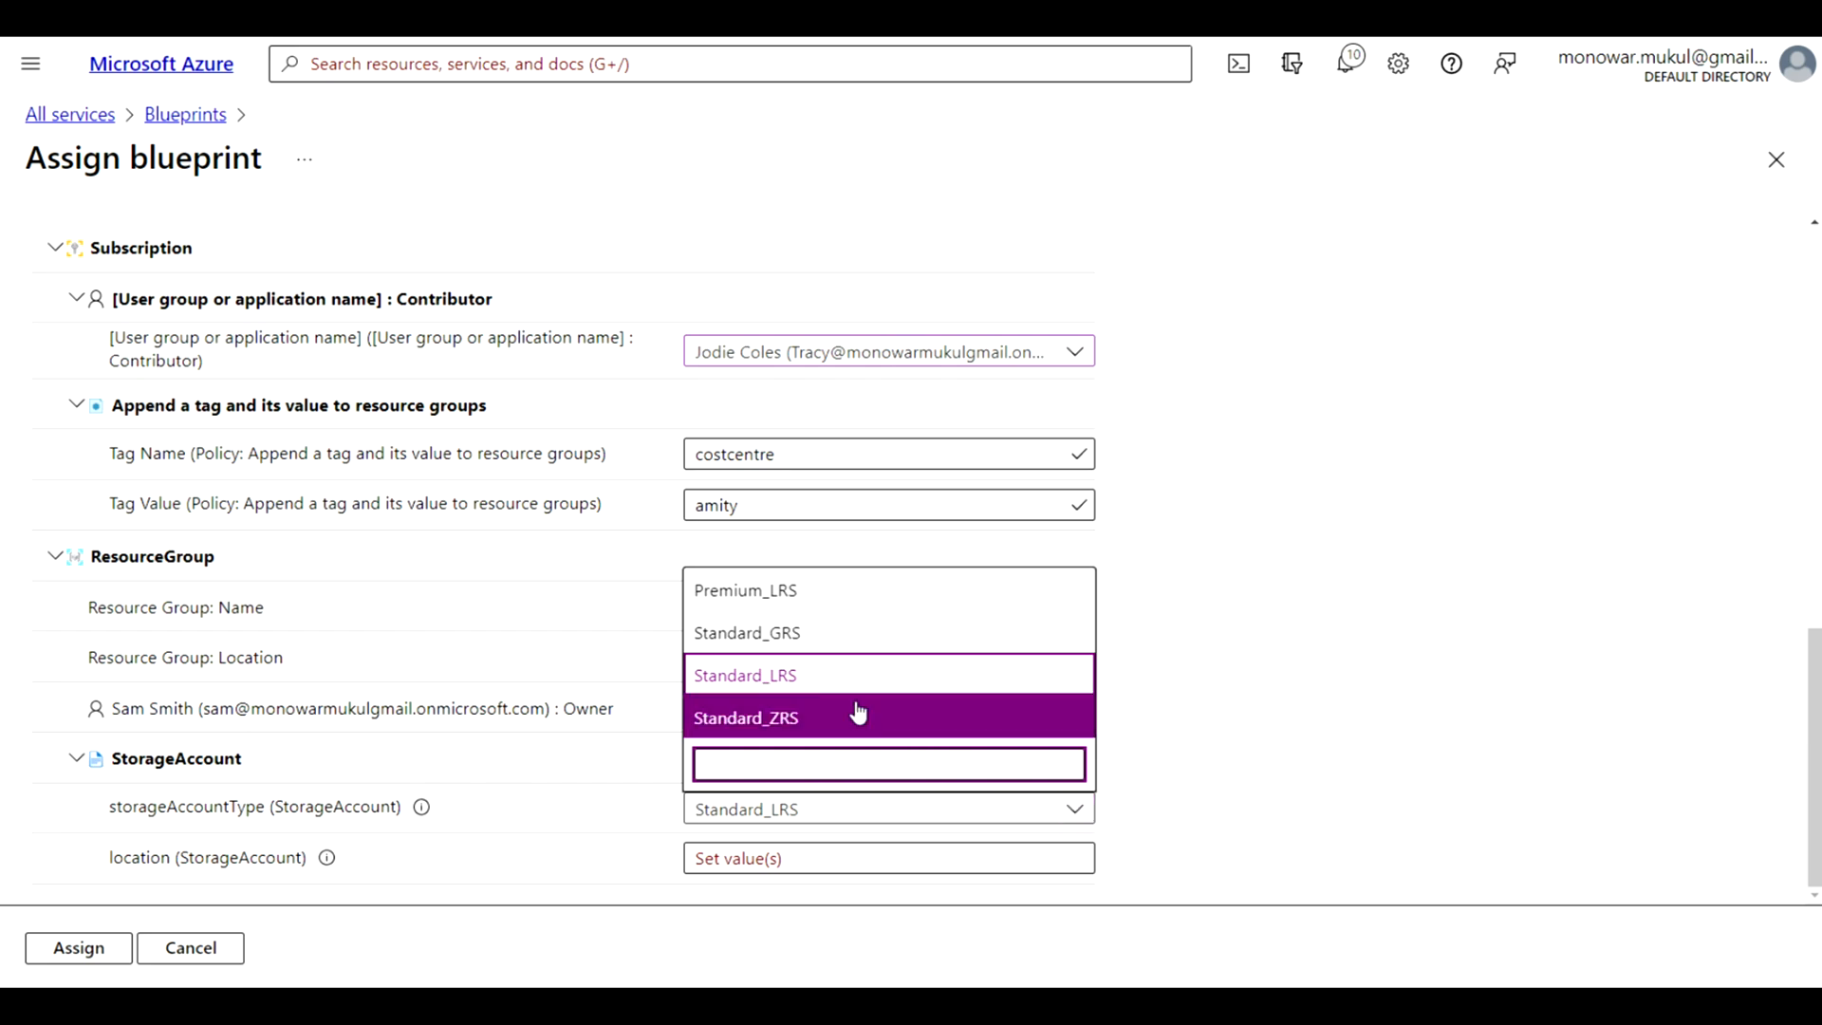
left_click(794, 636)
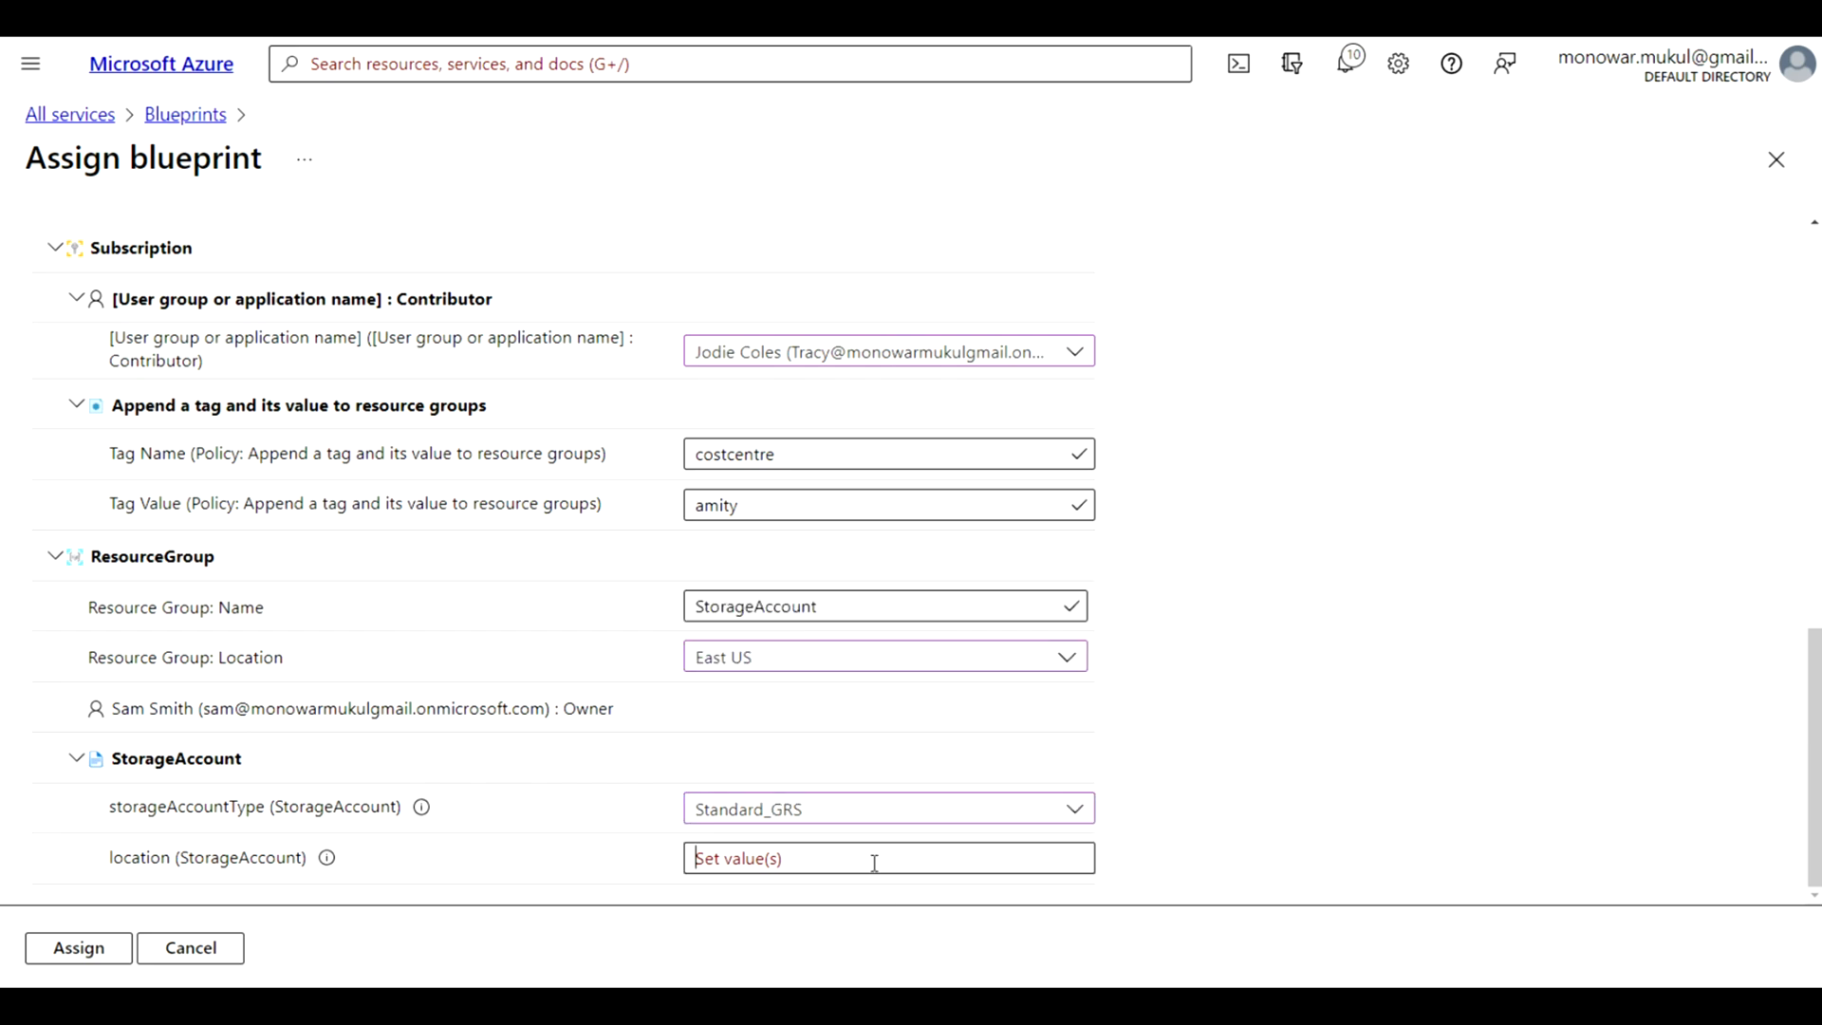
type("East US")
left_click(75, 951)
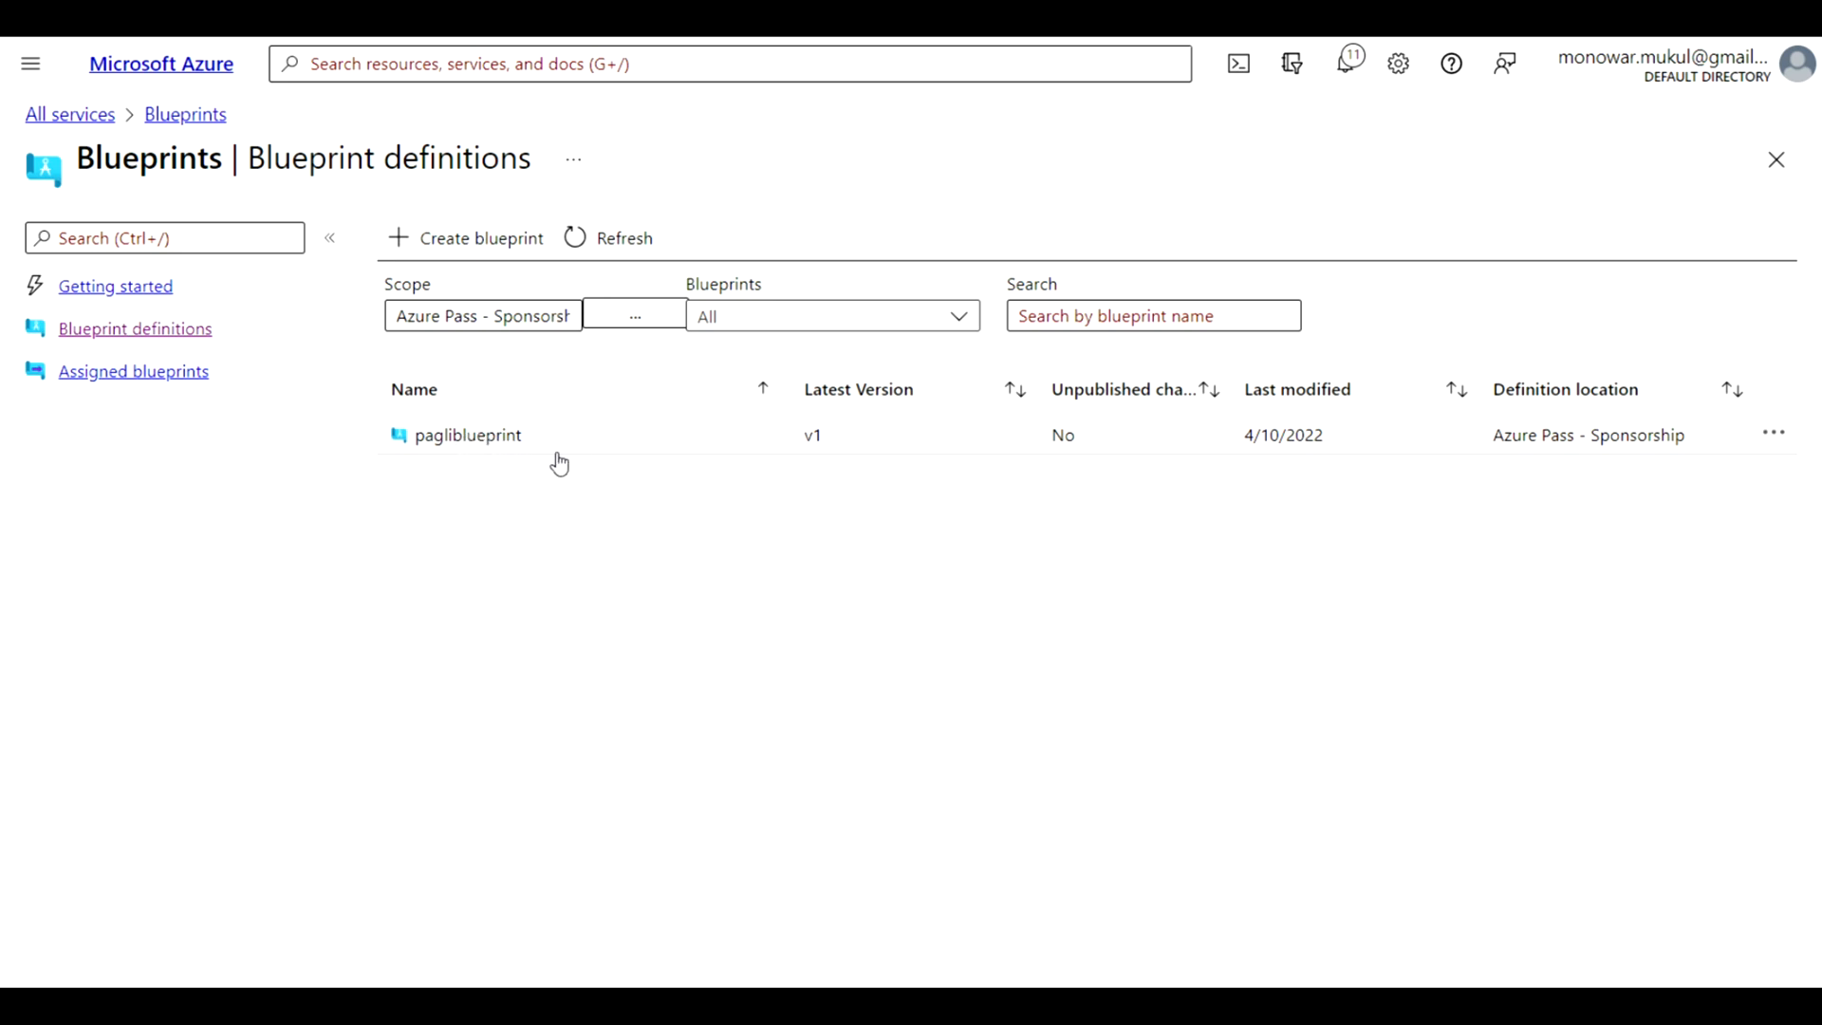
Check the list of assigned blueprints and the artifacts and published versions of the pagliblueprint definition
left_click(155, 384)
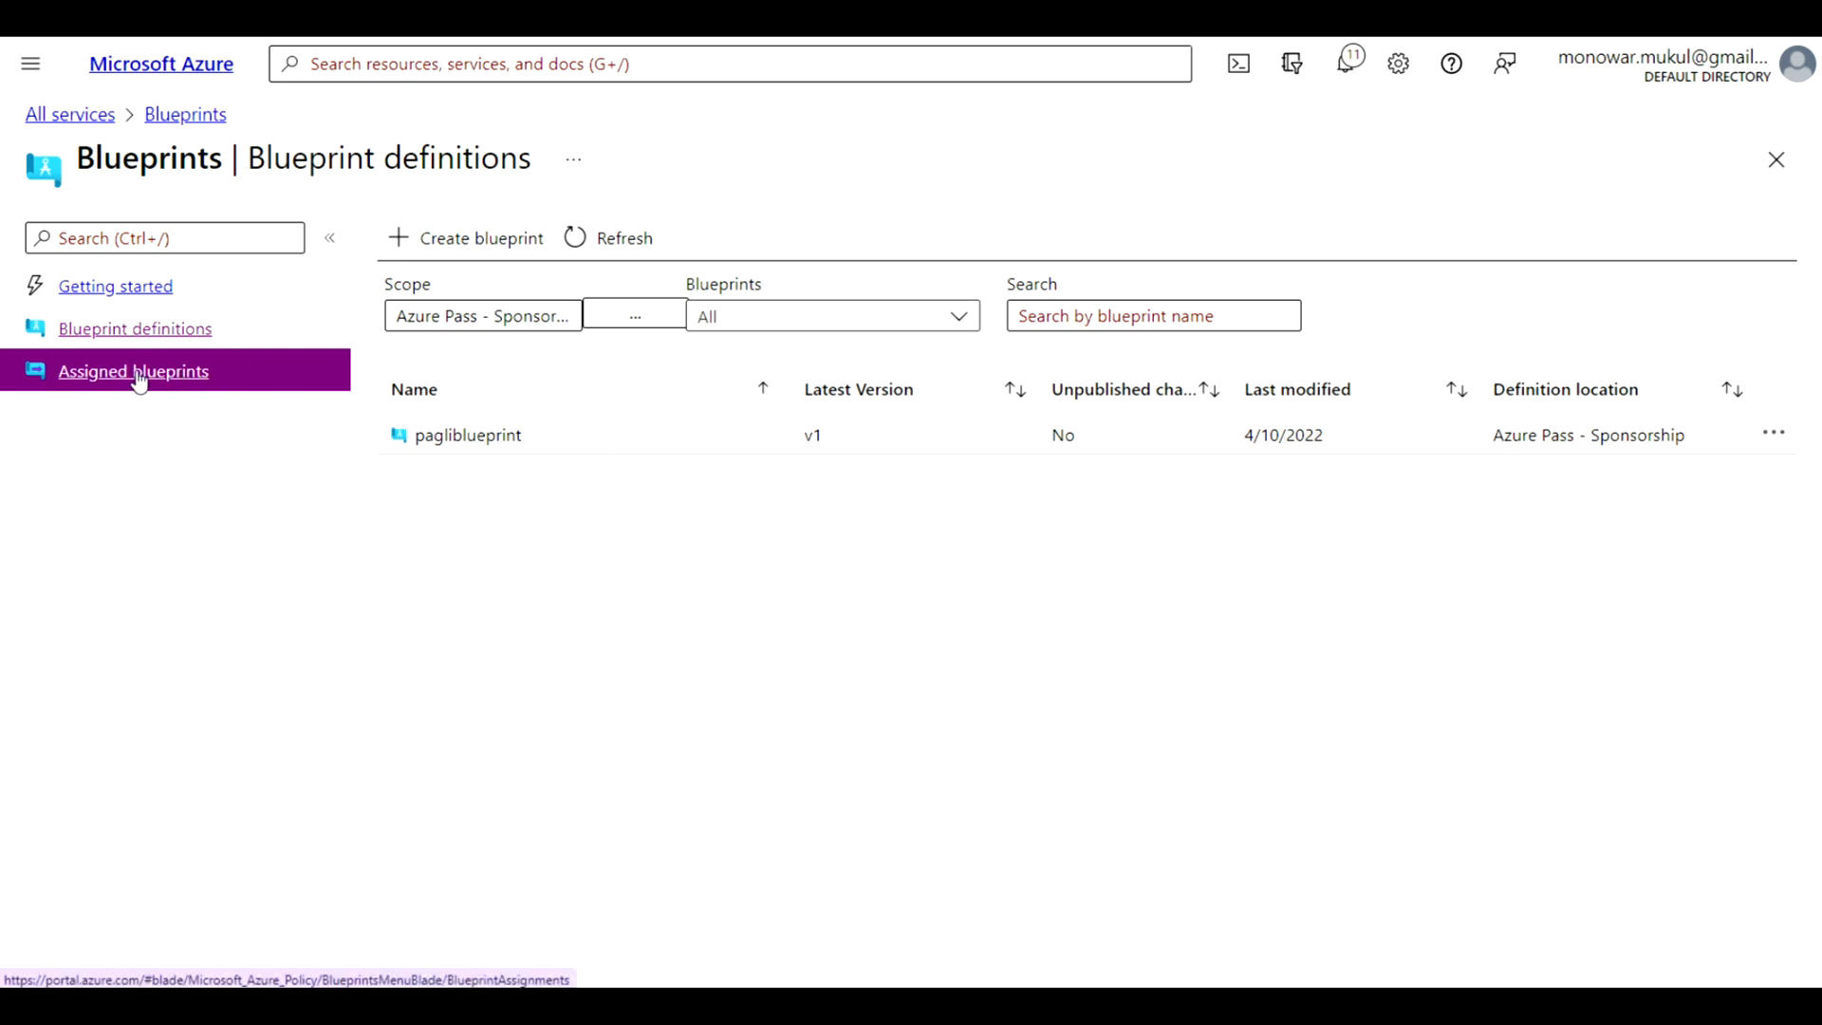
left_click(138, 382)
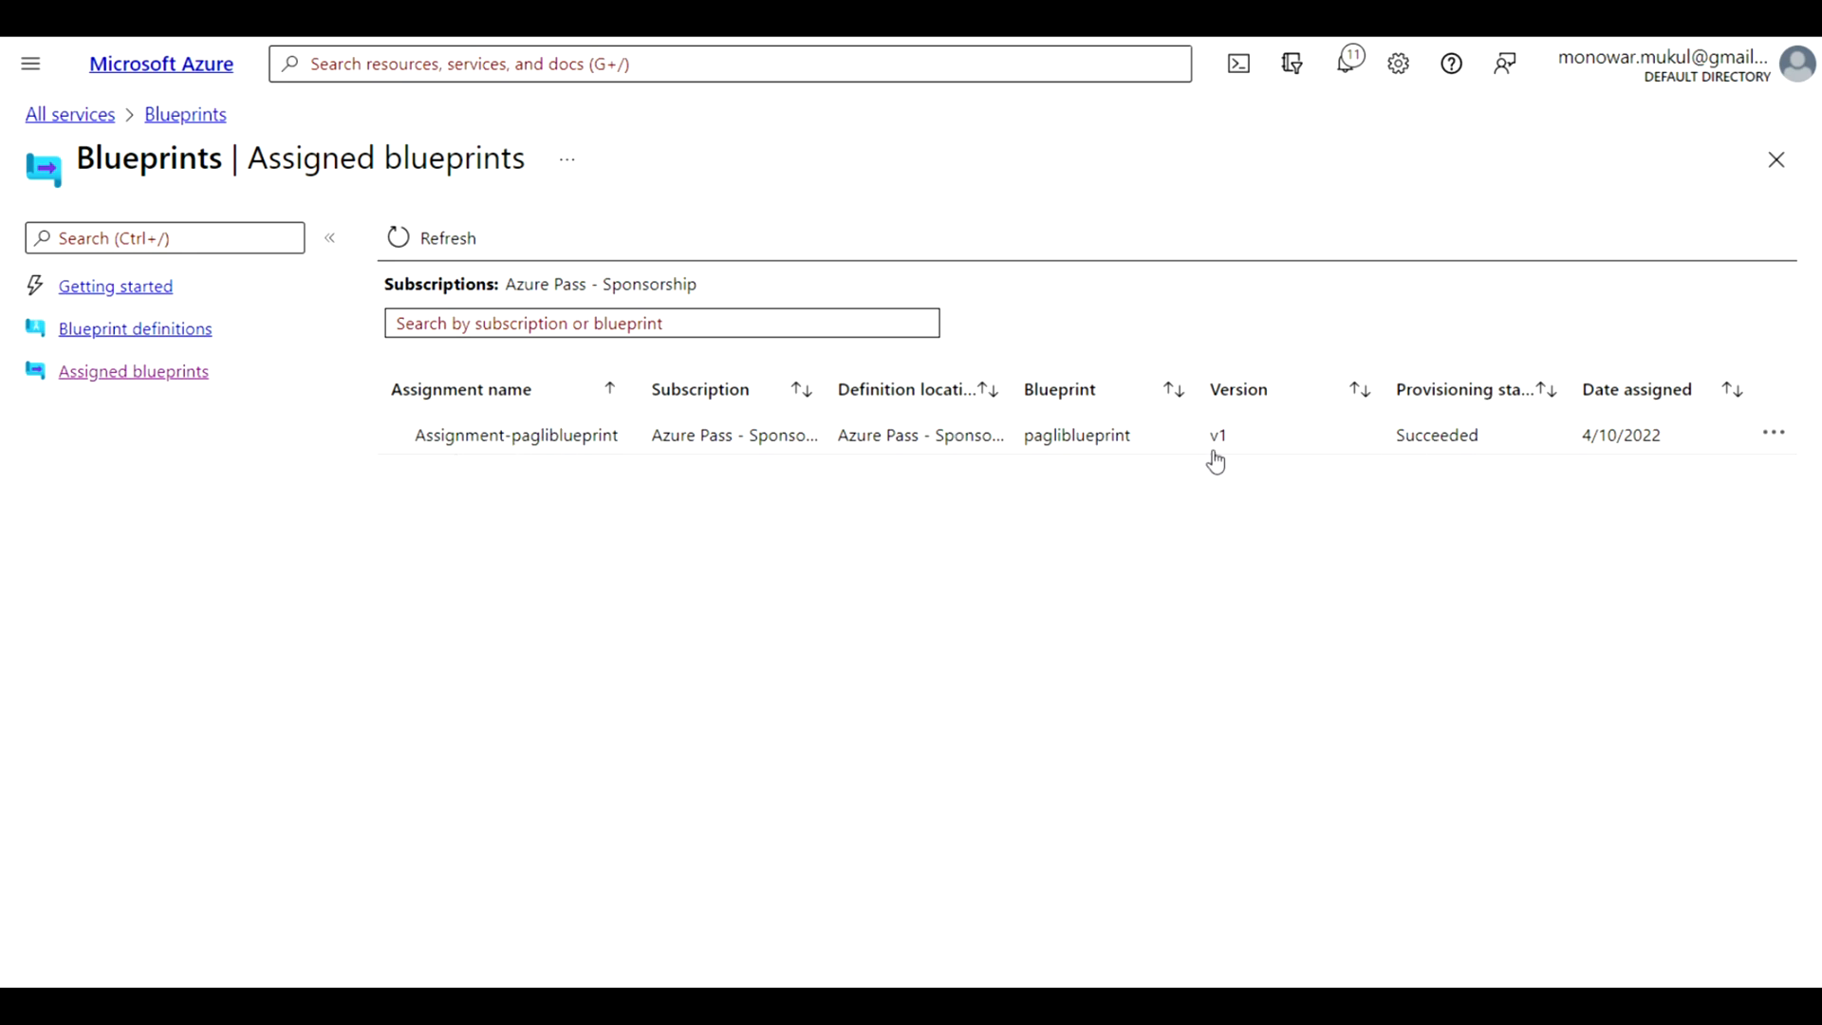
left_click(216, 341)
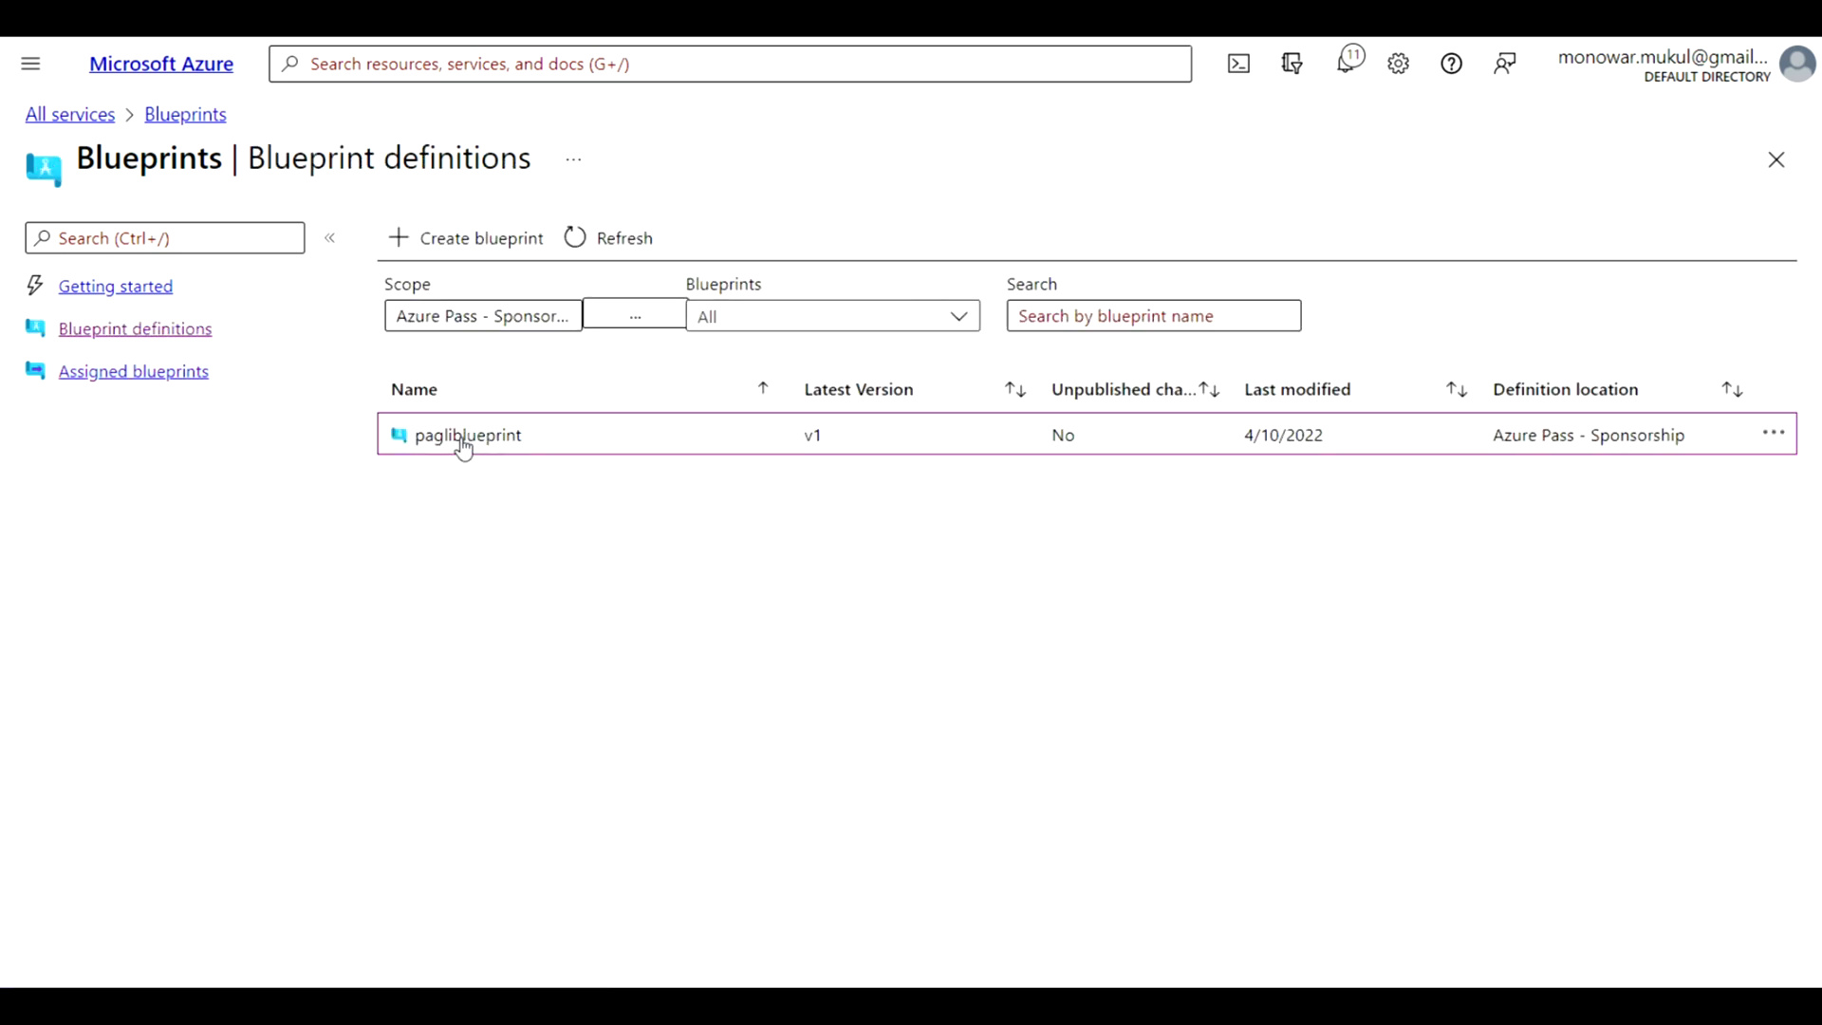
left_click(465, 439)
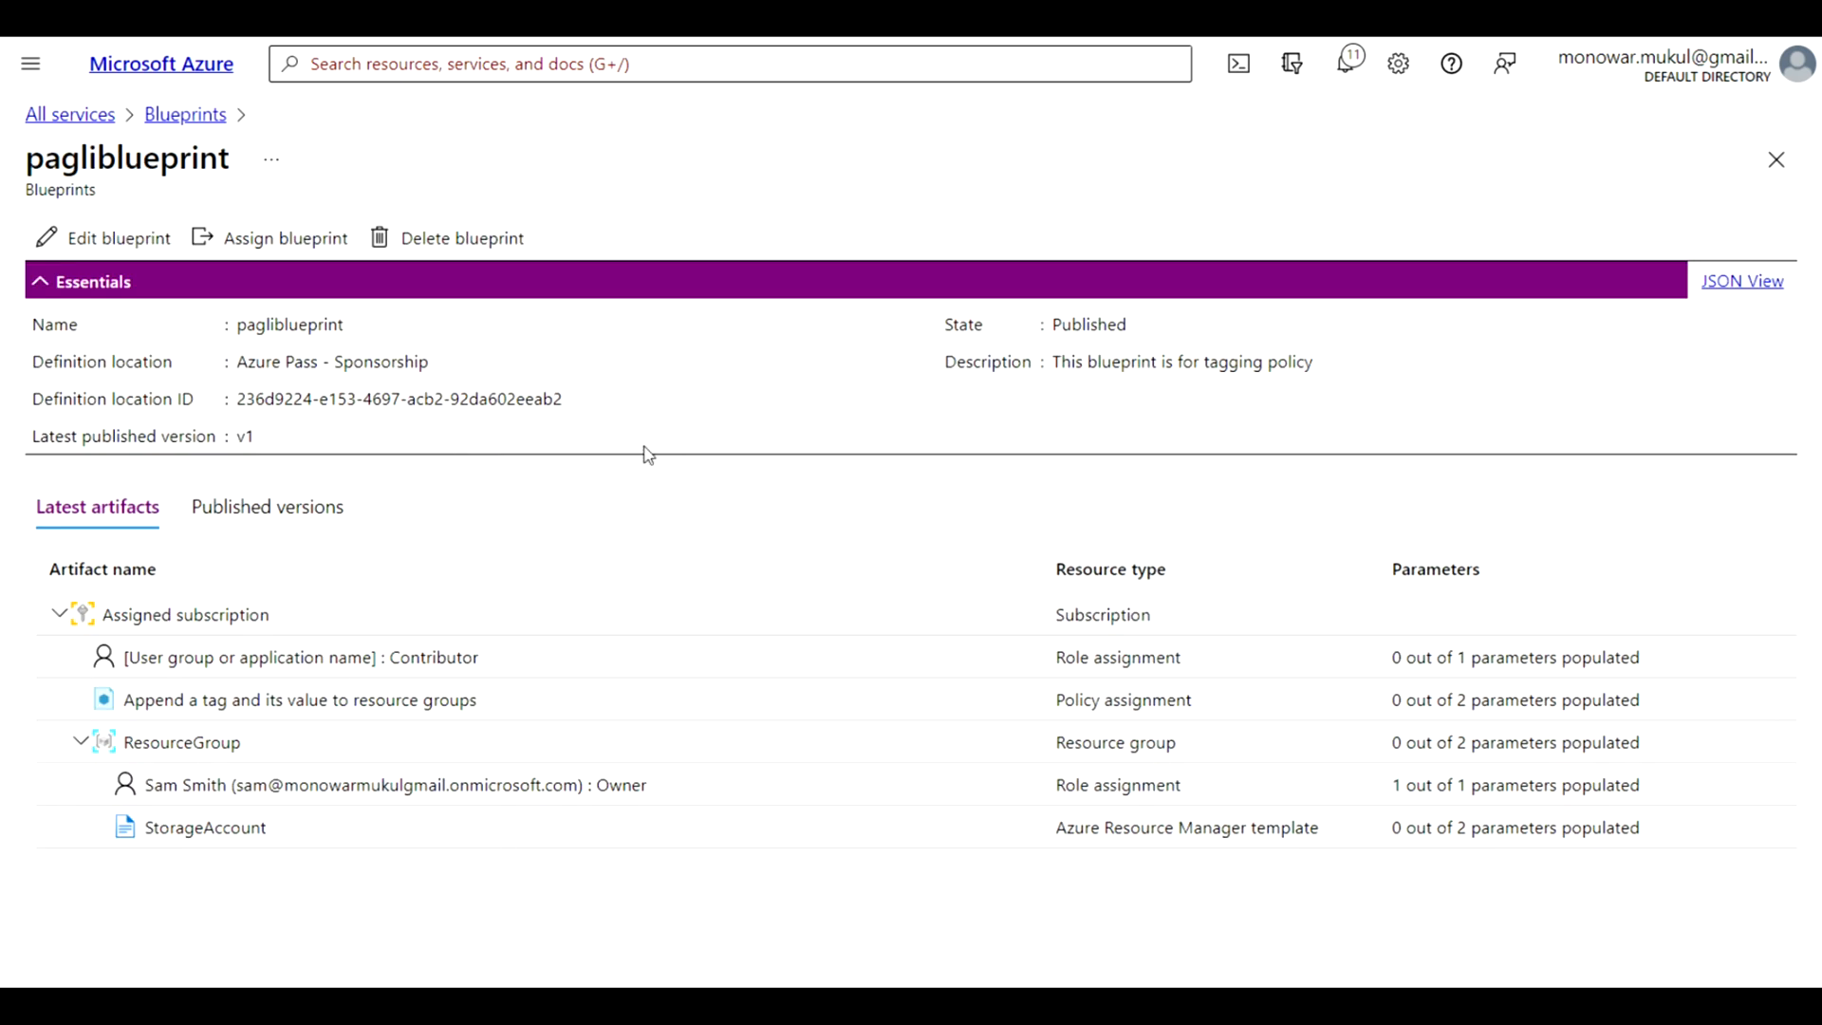
left_click(271, 517)
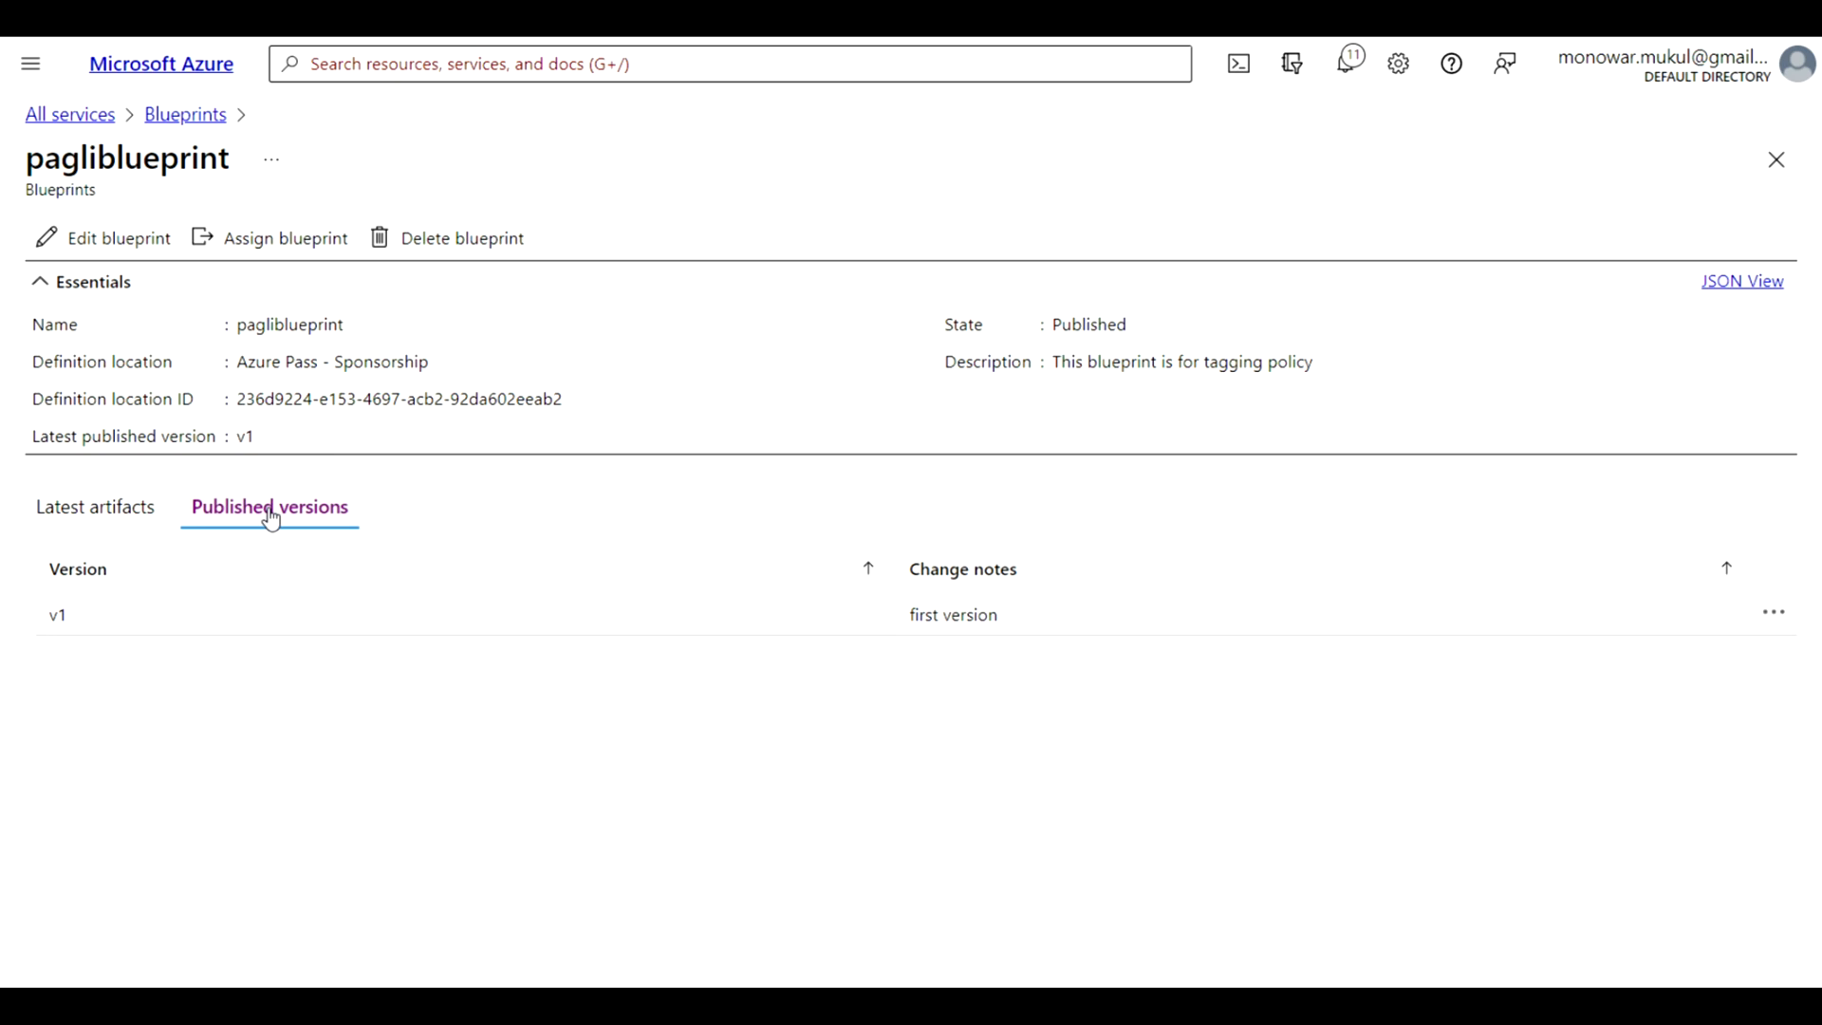
left_click(190, 127)
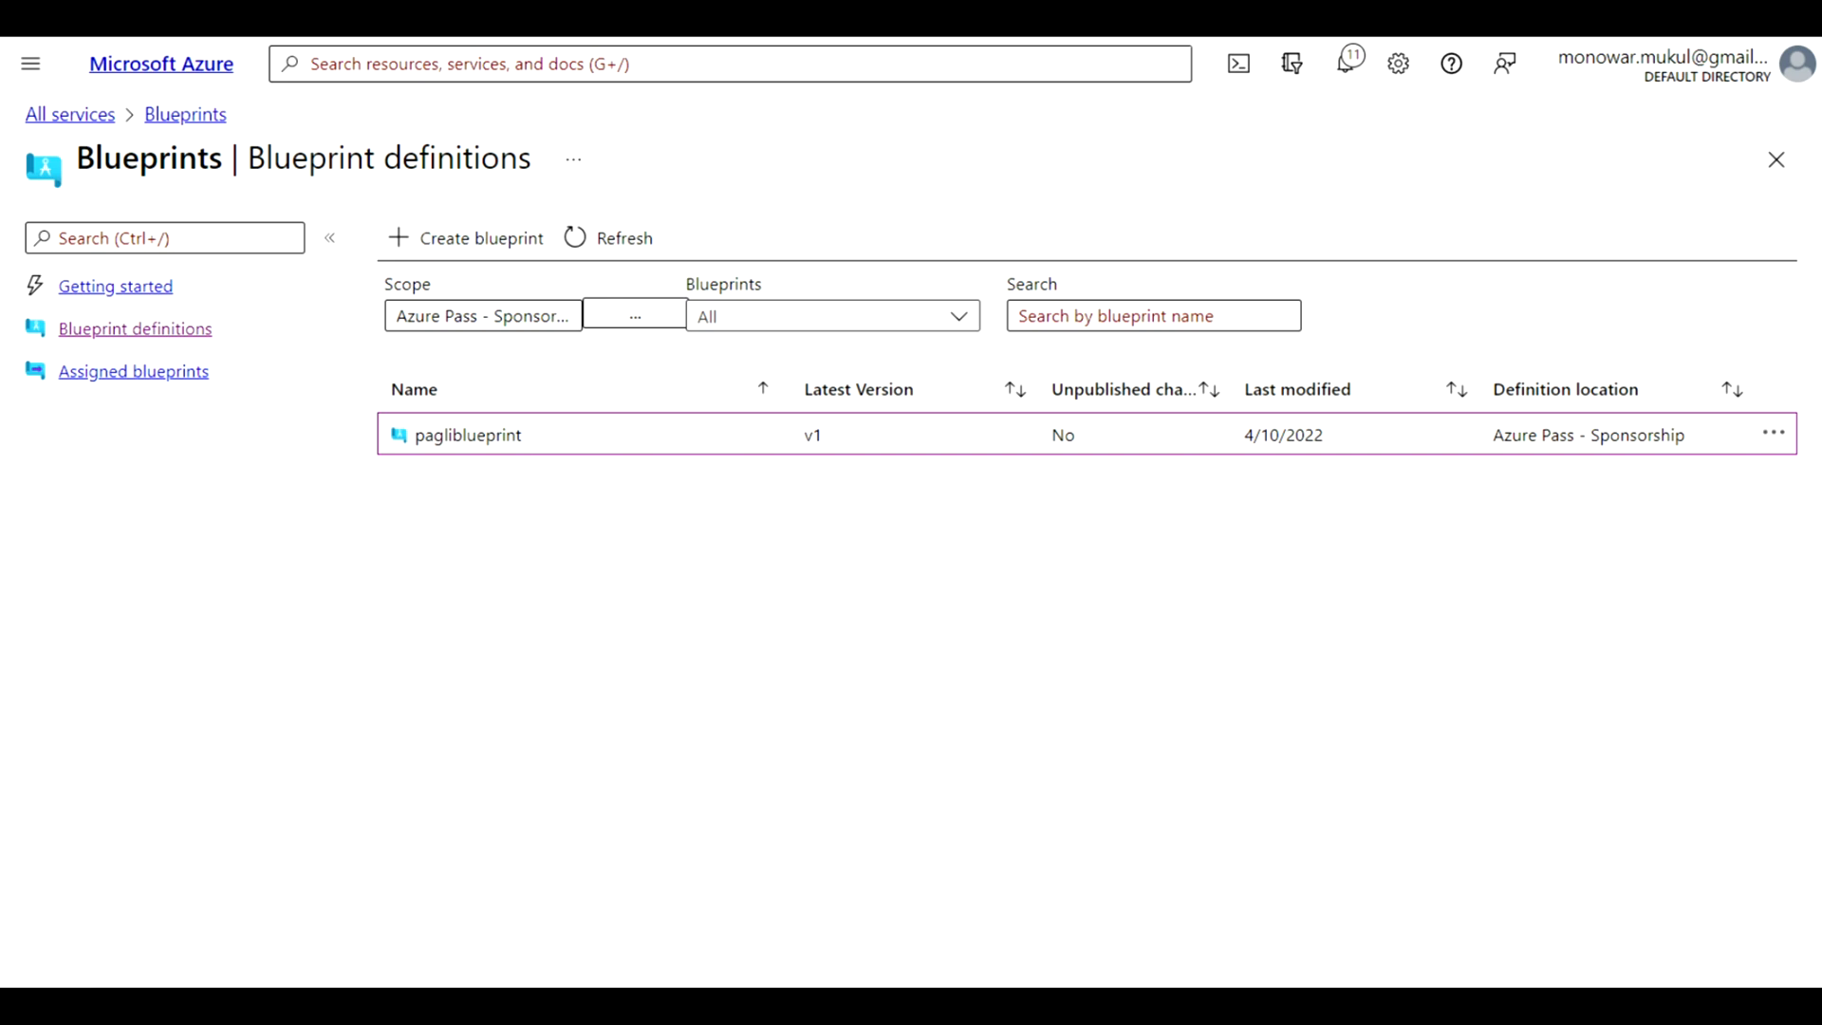
View the details of Assignment-pagliblueprint and examine its activity log, including the Log Analytics overview
left_click(149, 381)
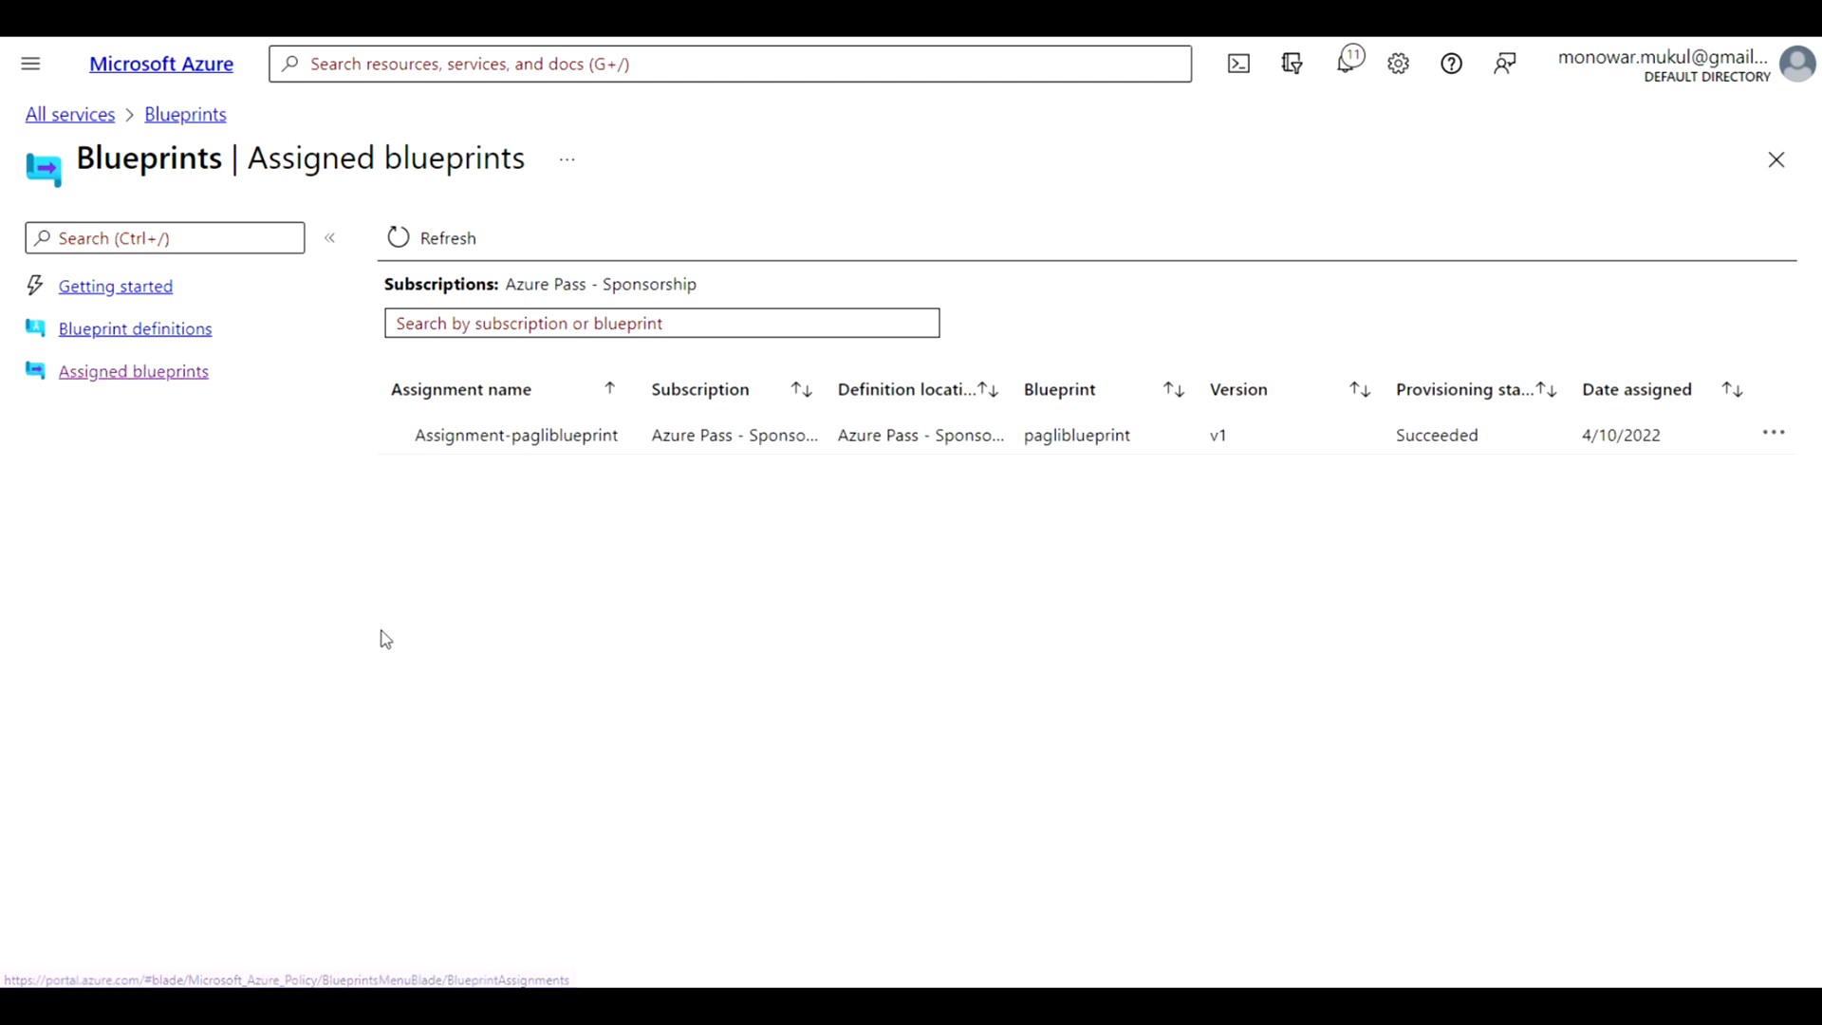
left_click(1775, 436)
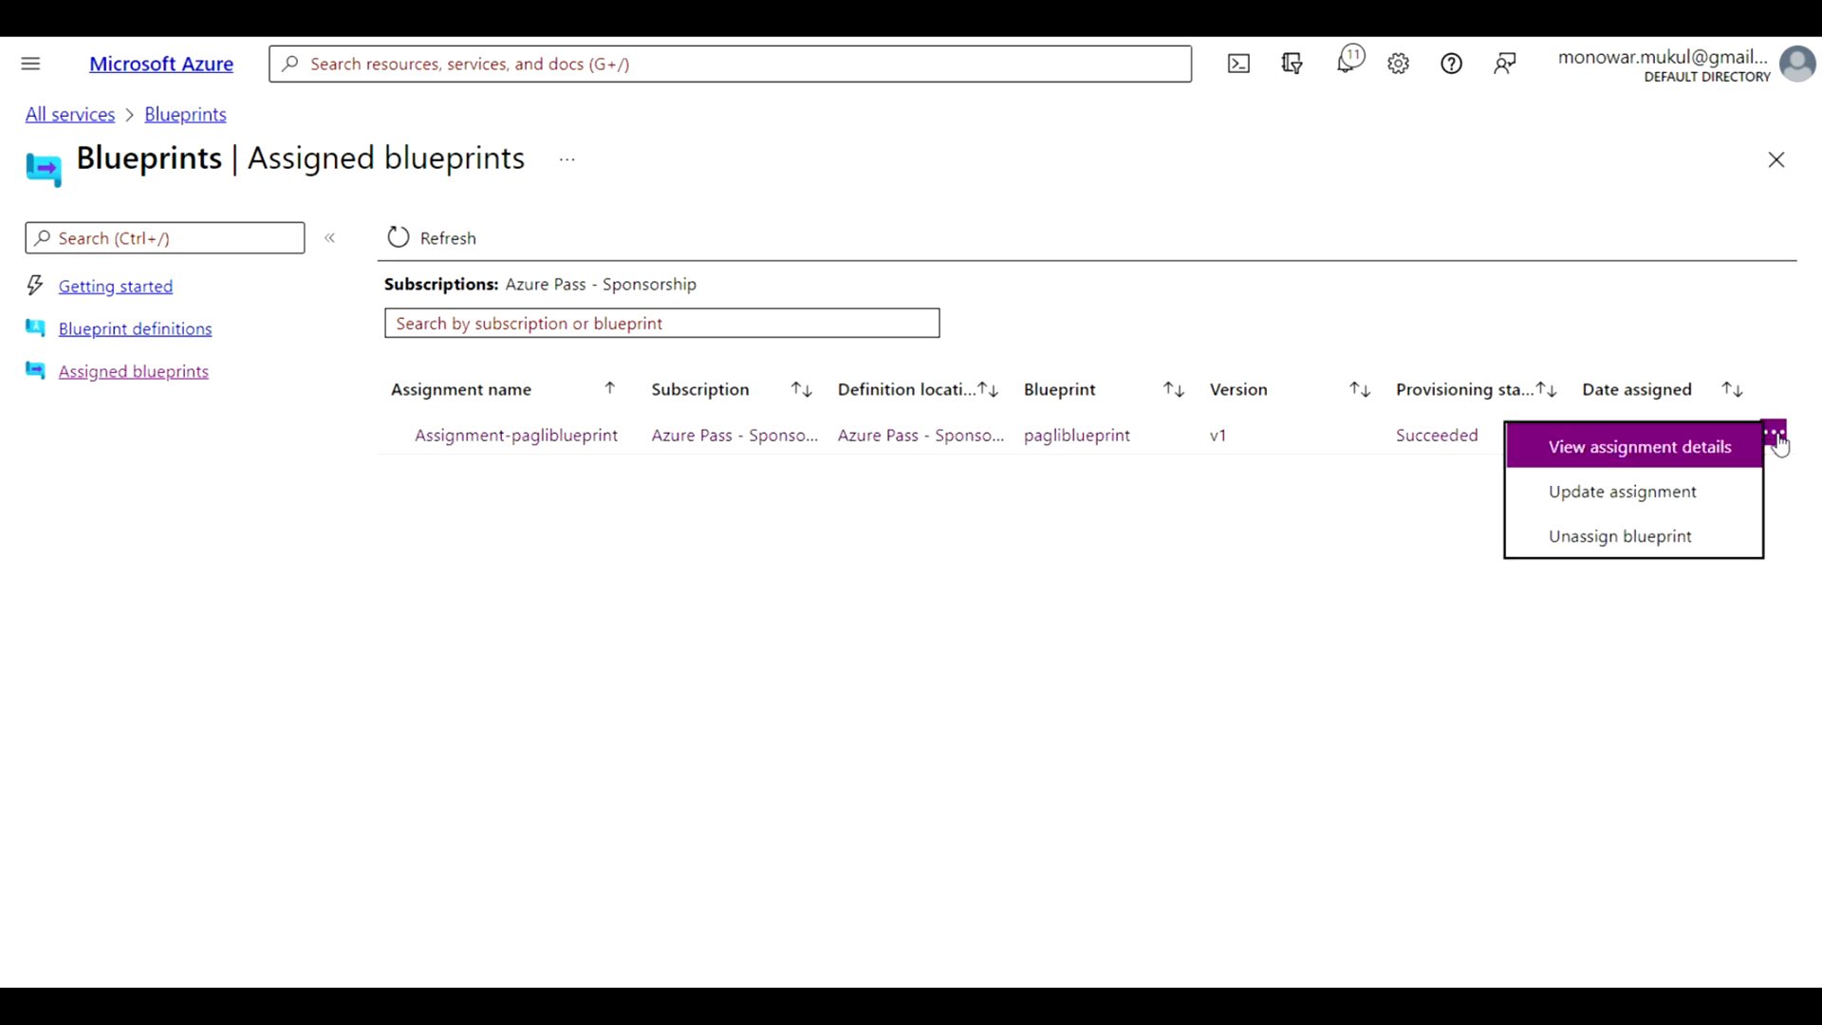
left_click(1683, 454)
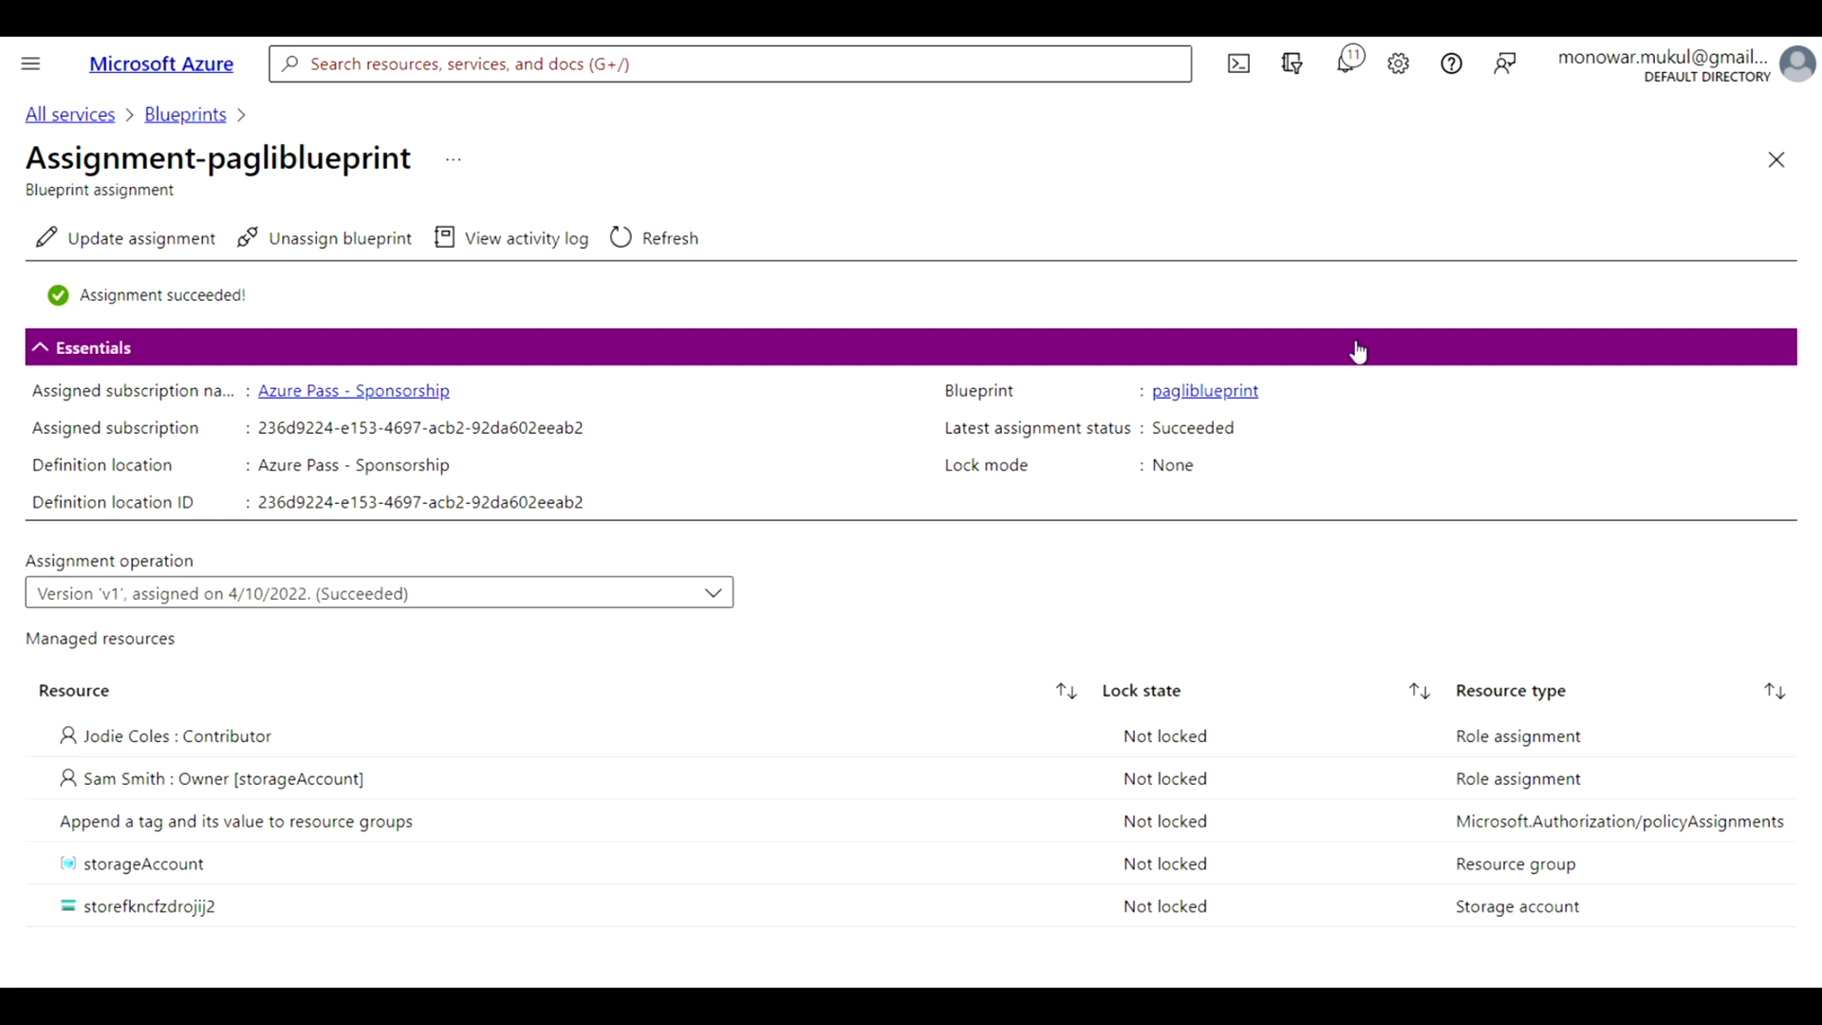
left_click(520, 243)
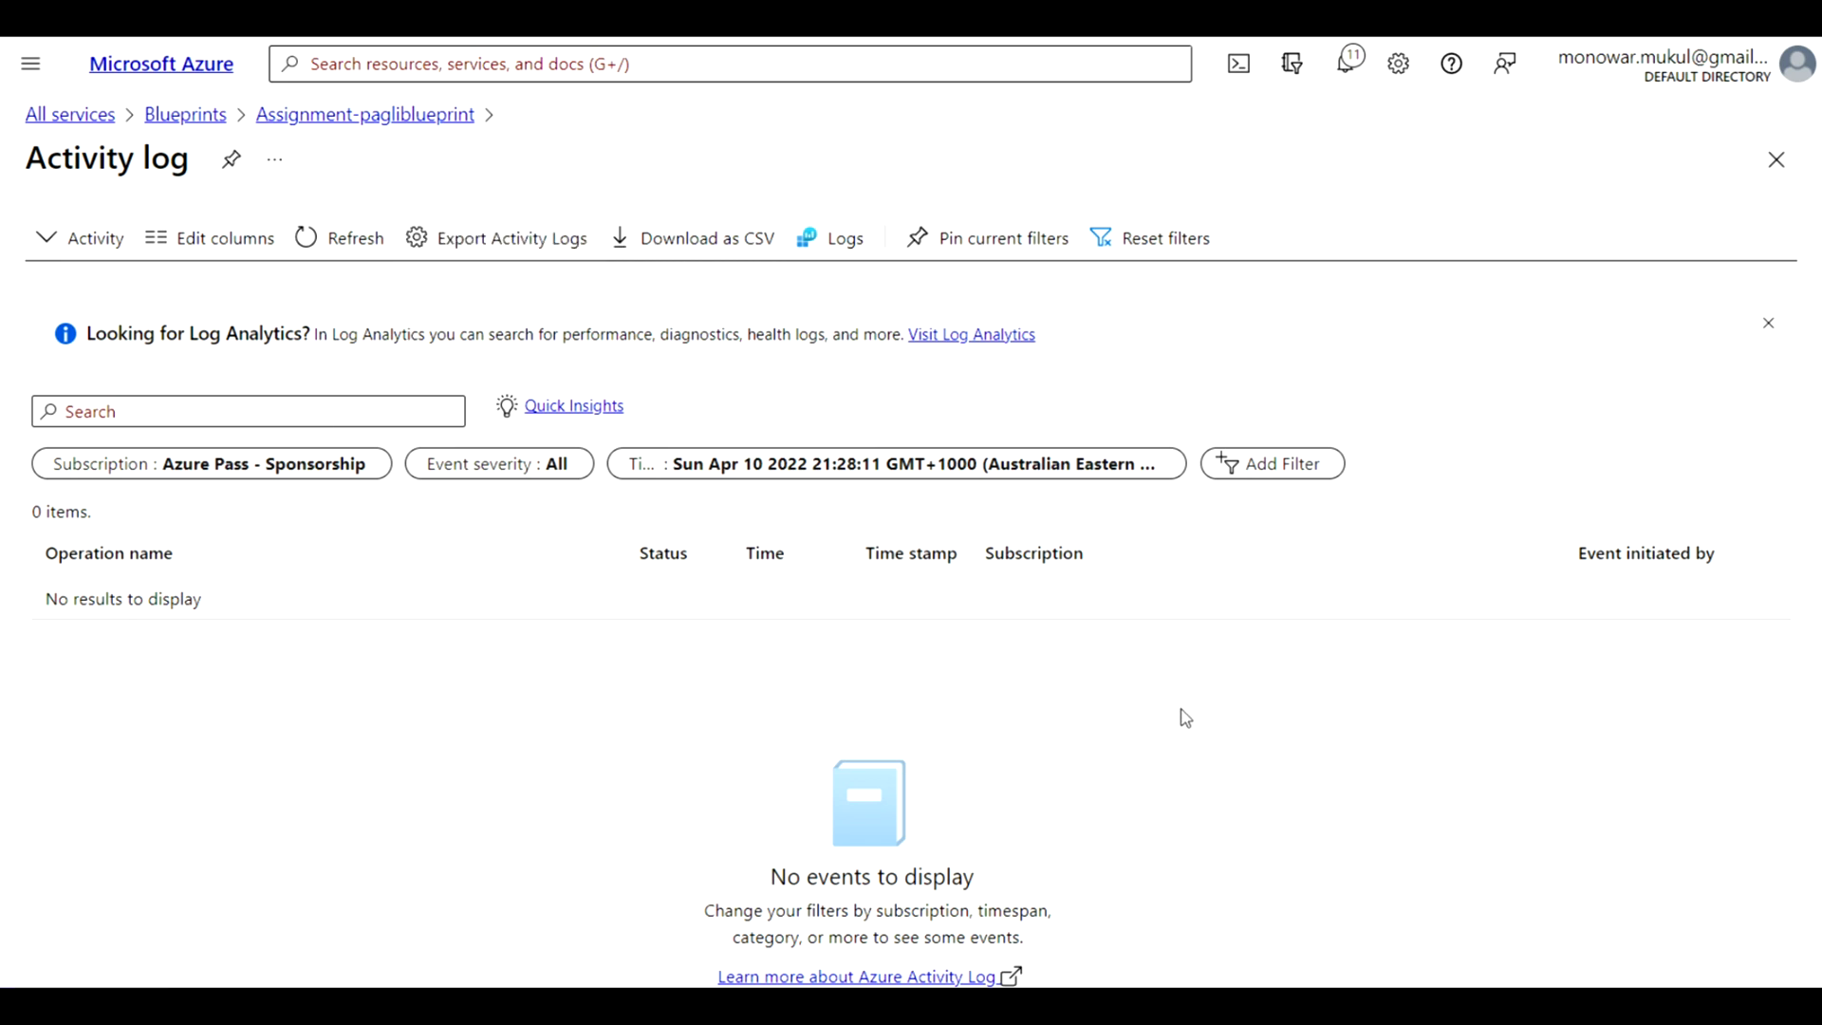
left_click(865, 245)
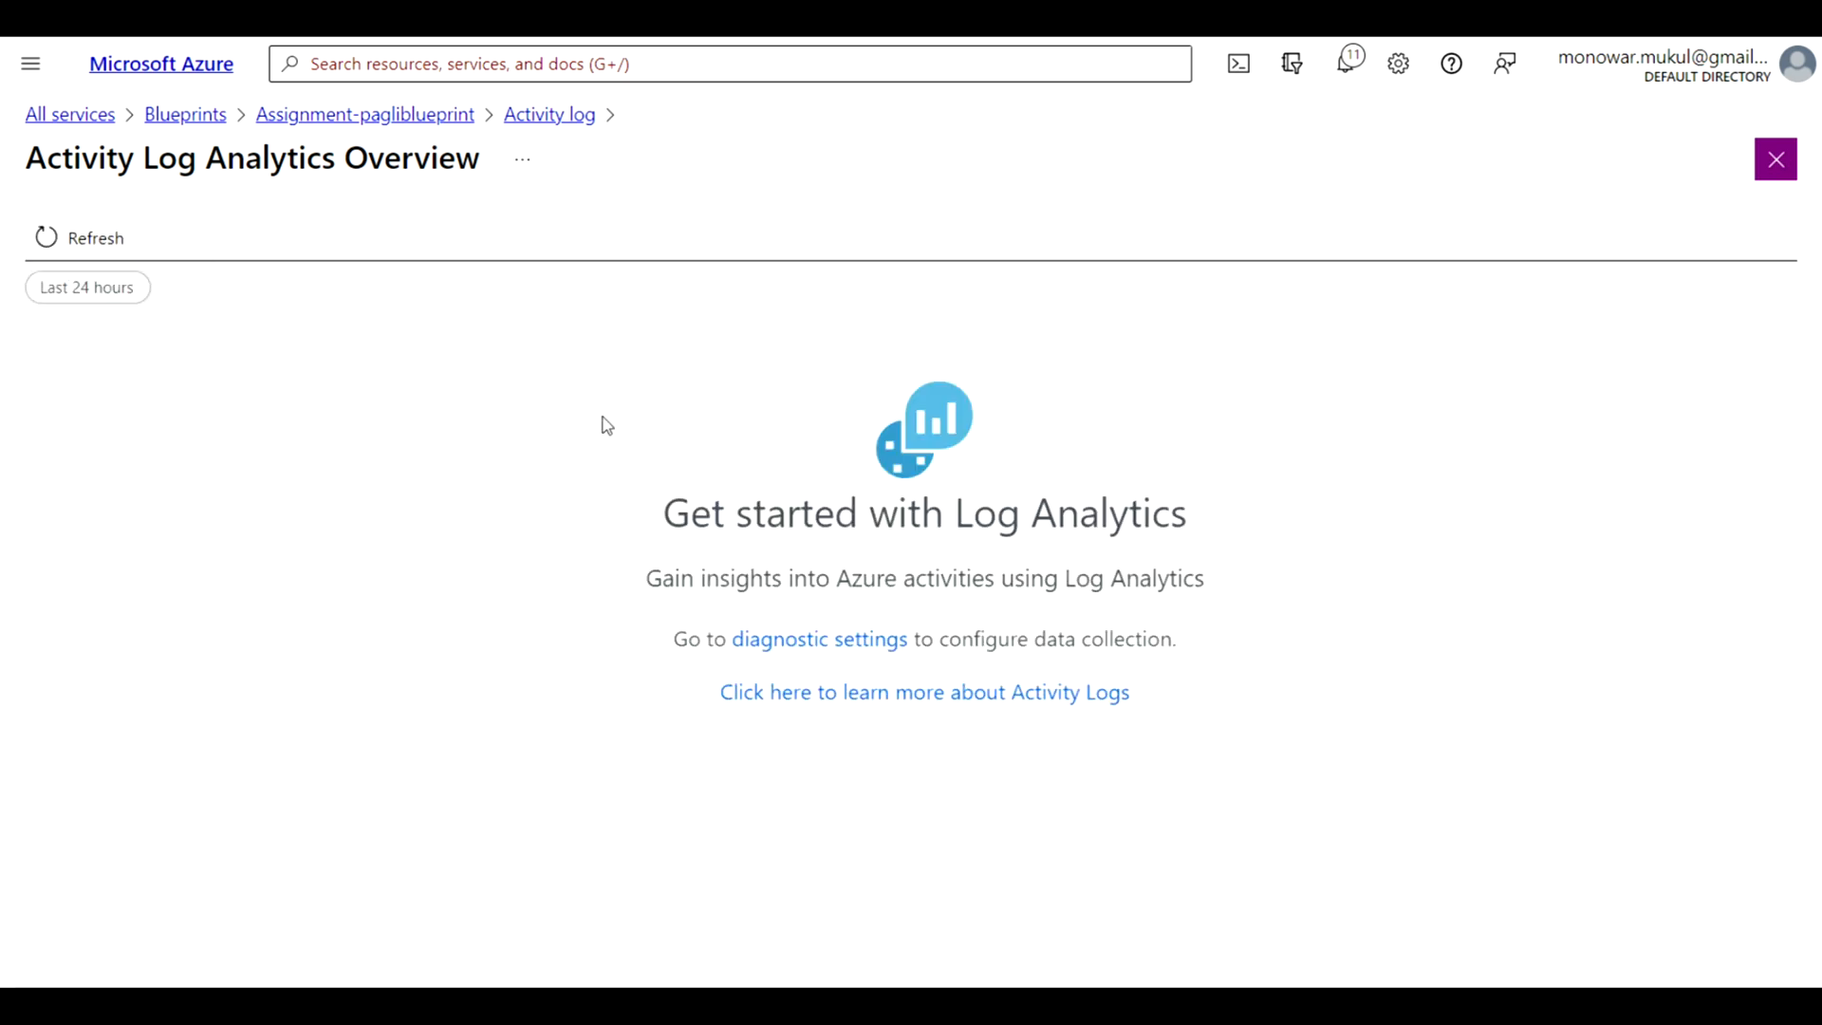
left_click(94, 244)
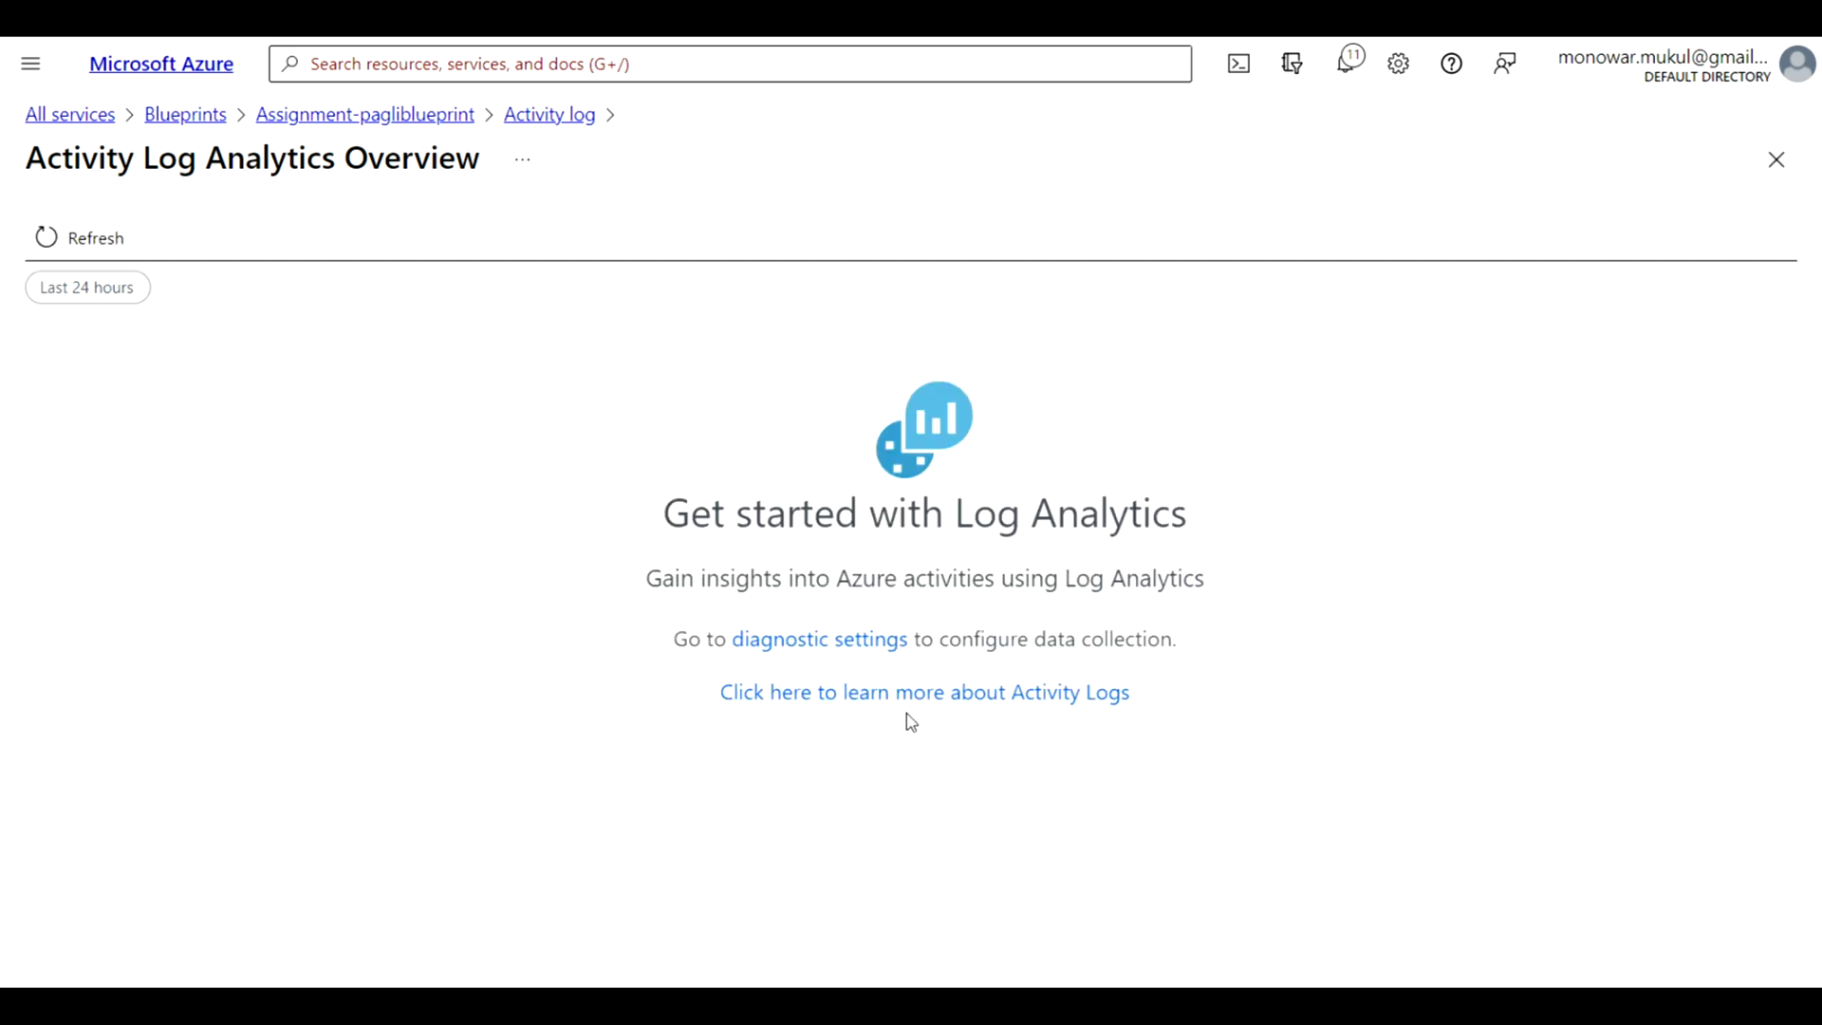
left_click(551, 116)
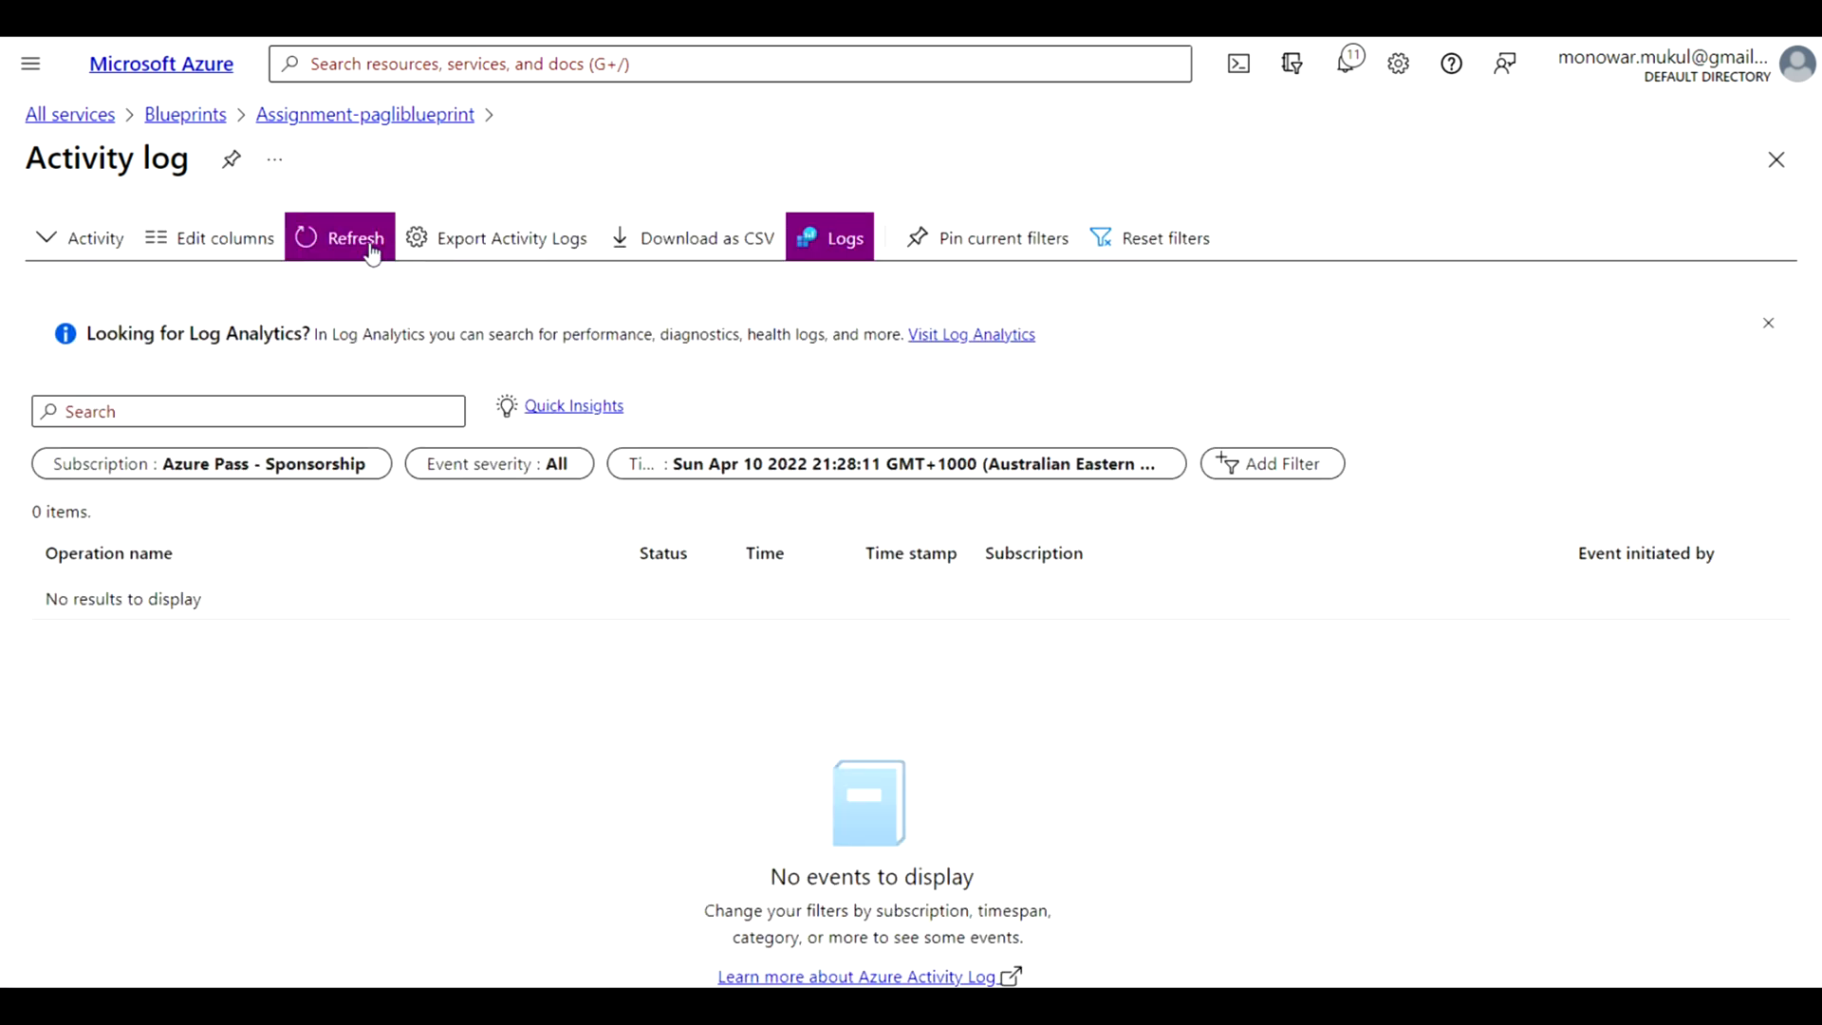
Download the assignment's activity log as a CSV file, return to the assigned blueprints and open QueryResult.csv
left_click(718, 257)
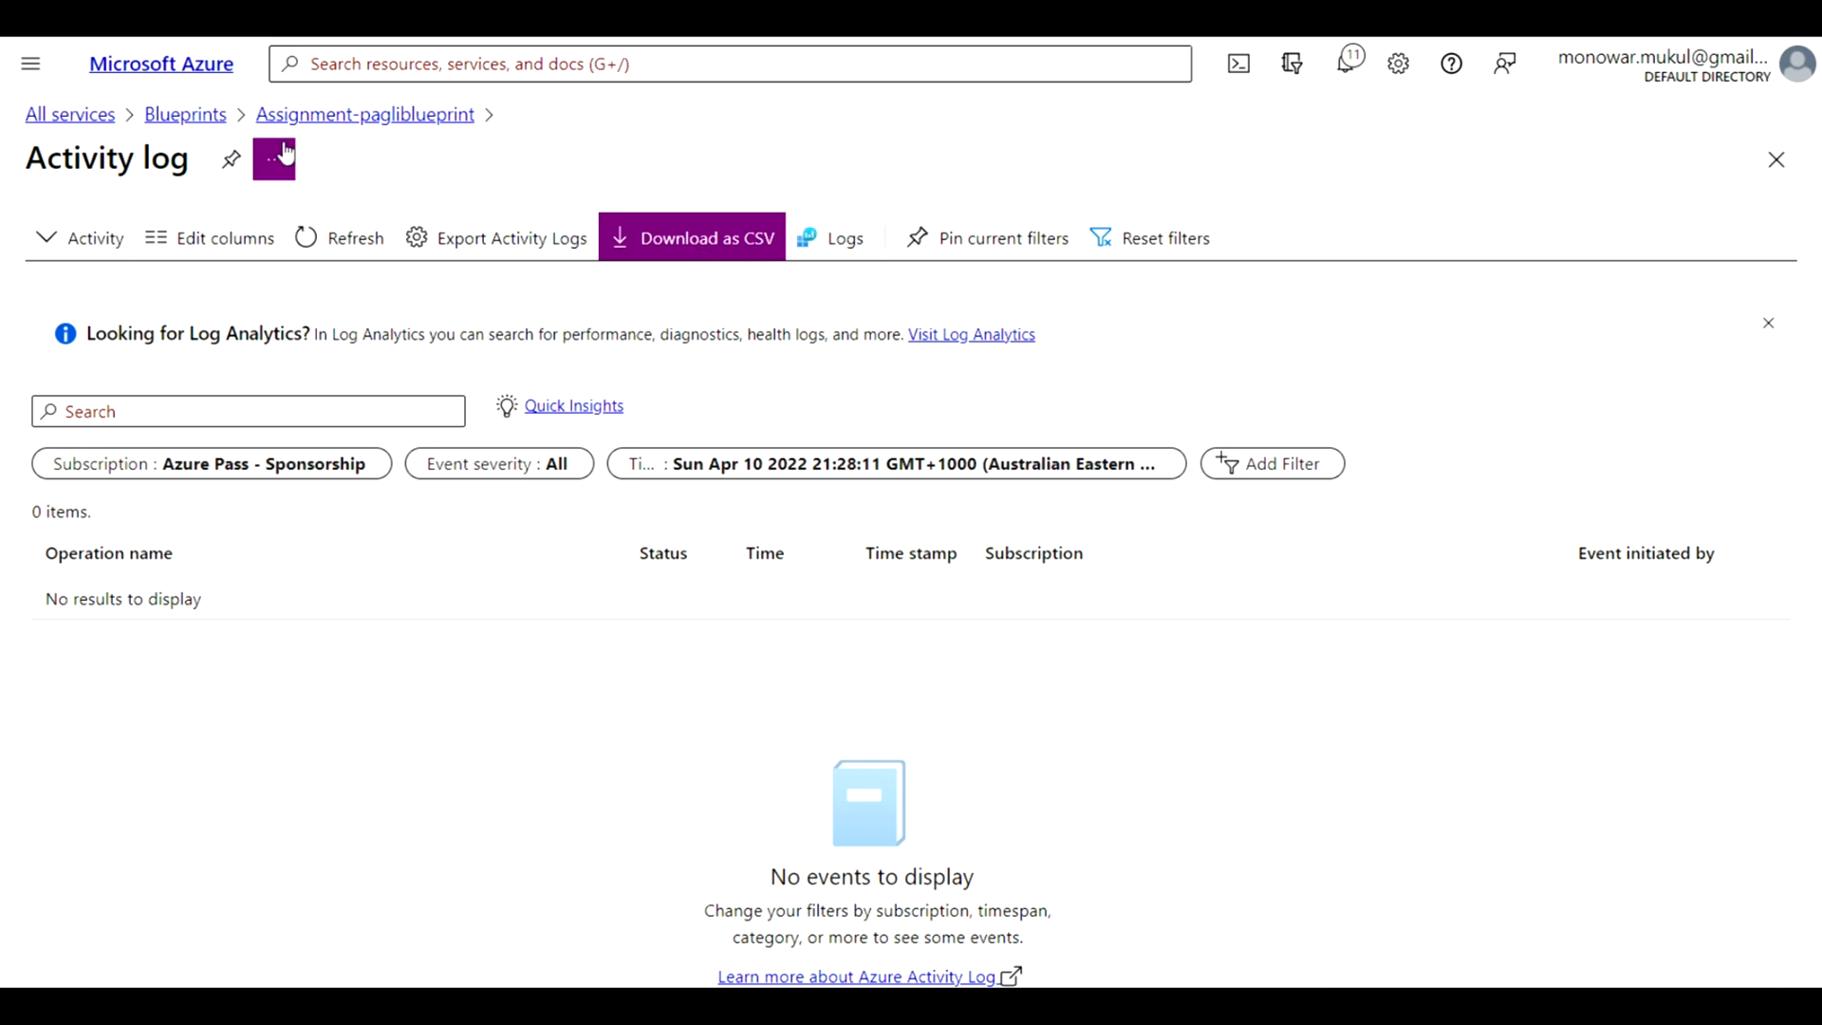
left_click(195, 119)
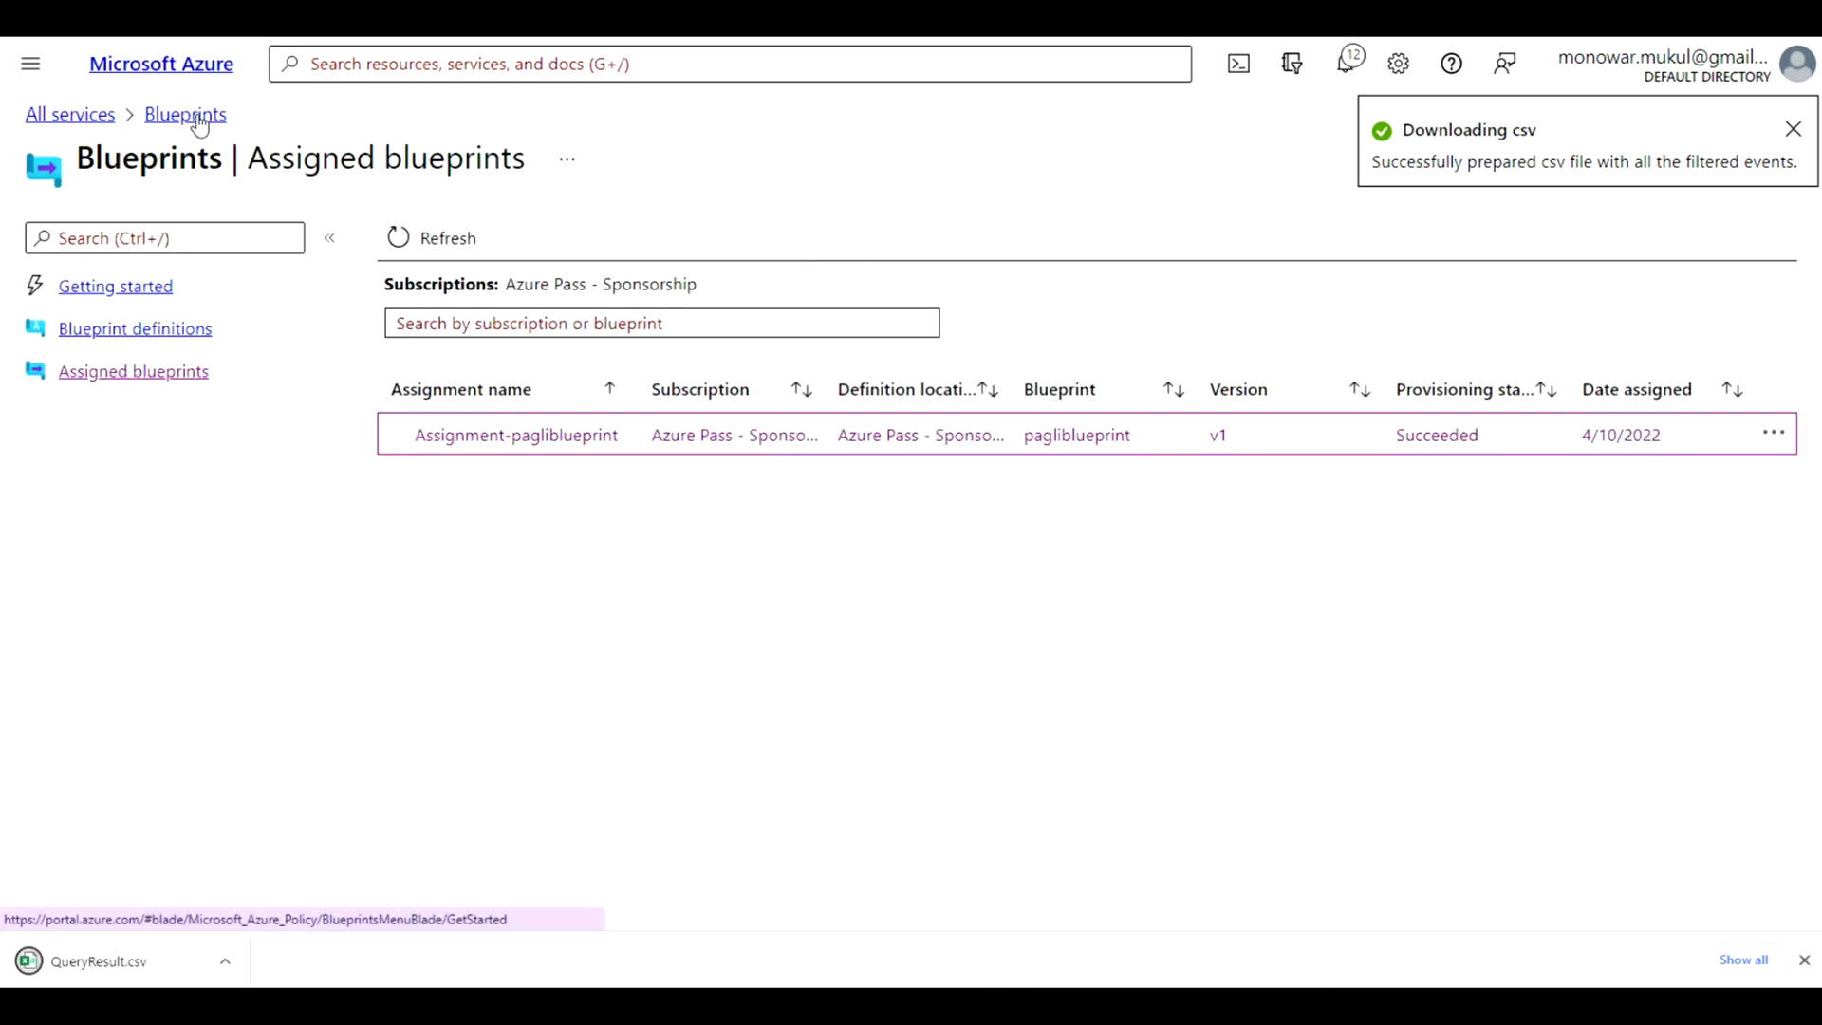
left_click(133, 970)
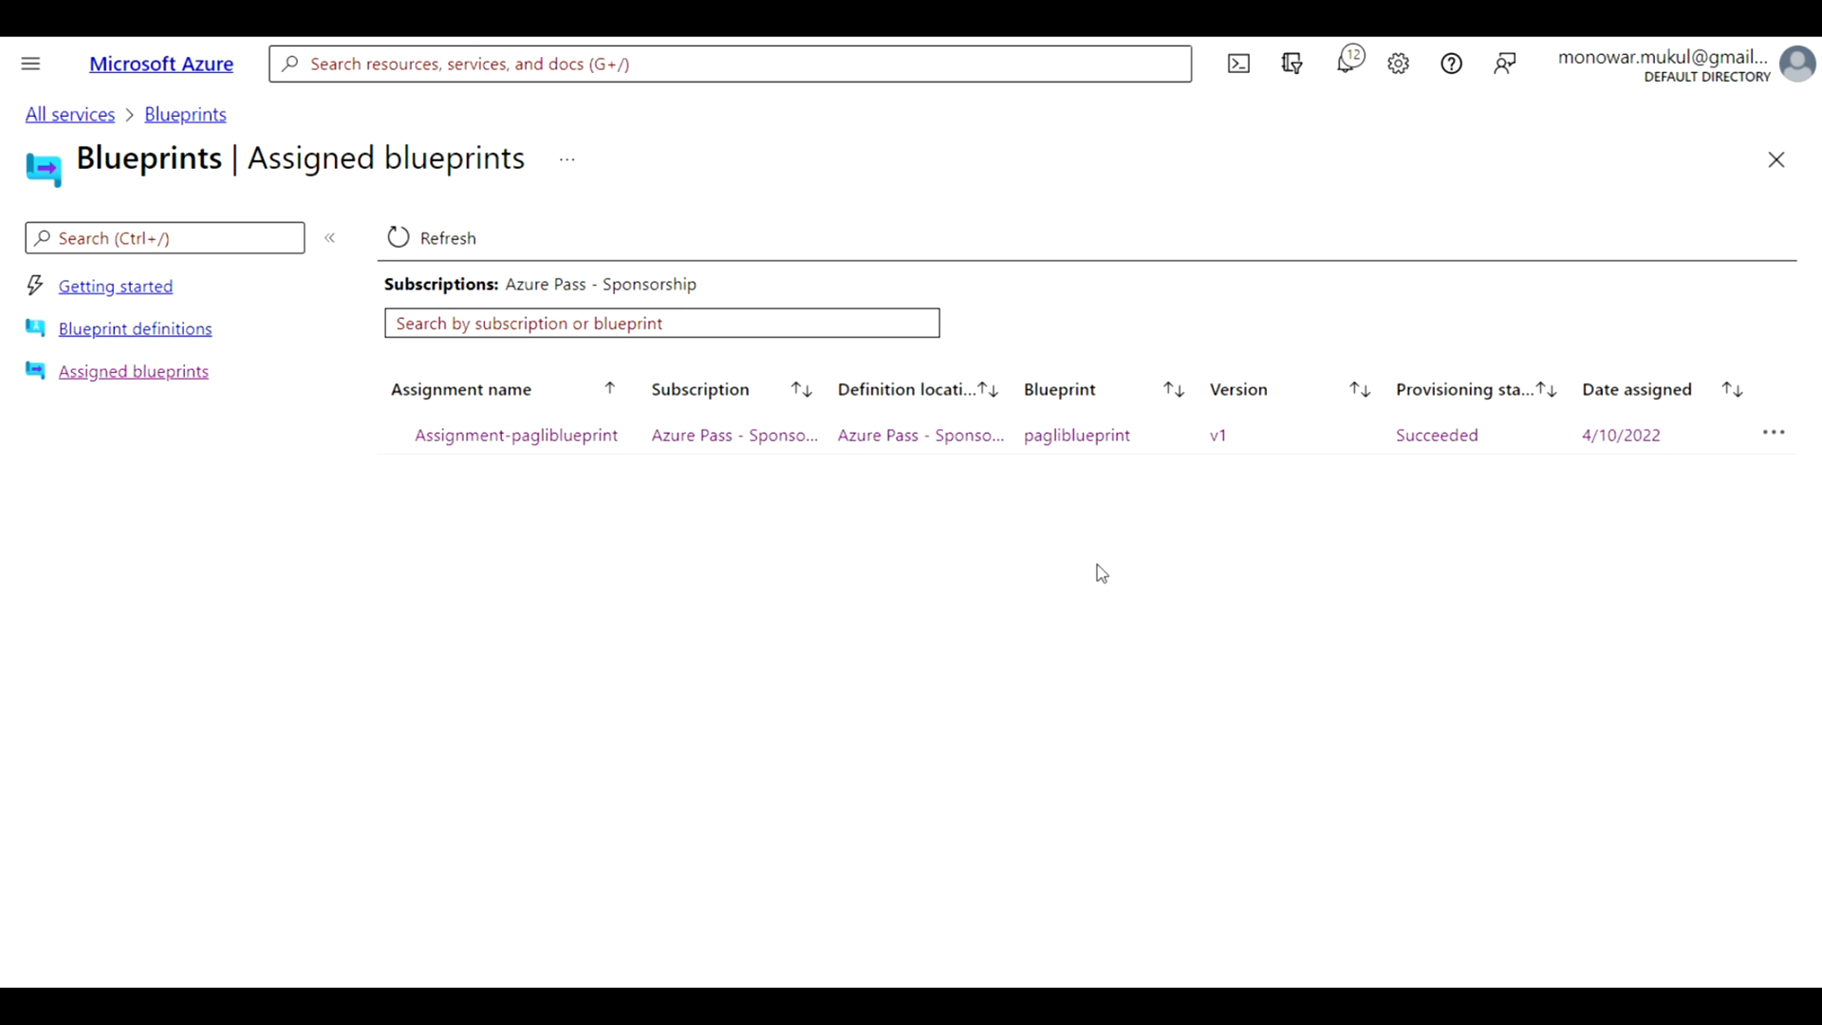
Unassign pagliblueprint from the subscription and refresh the list of assigned blueprints
left_click(1774, 434)
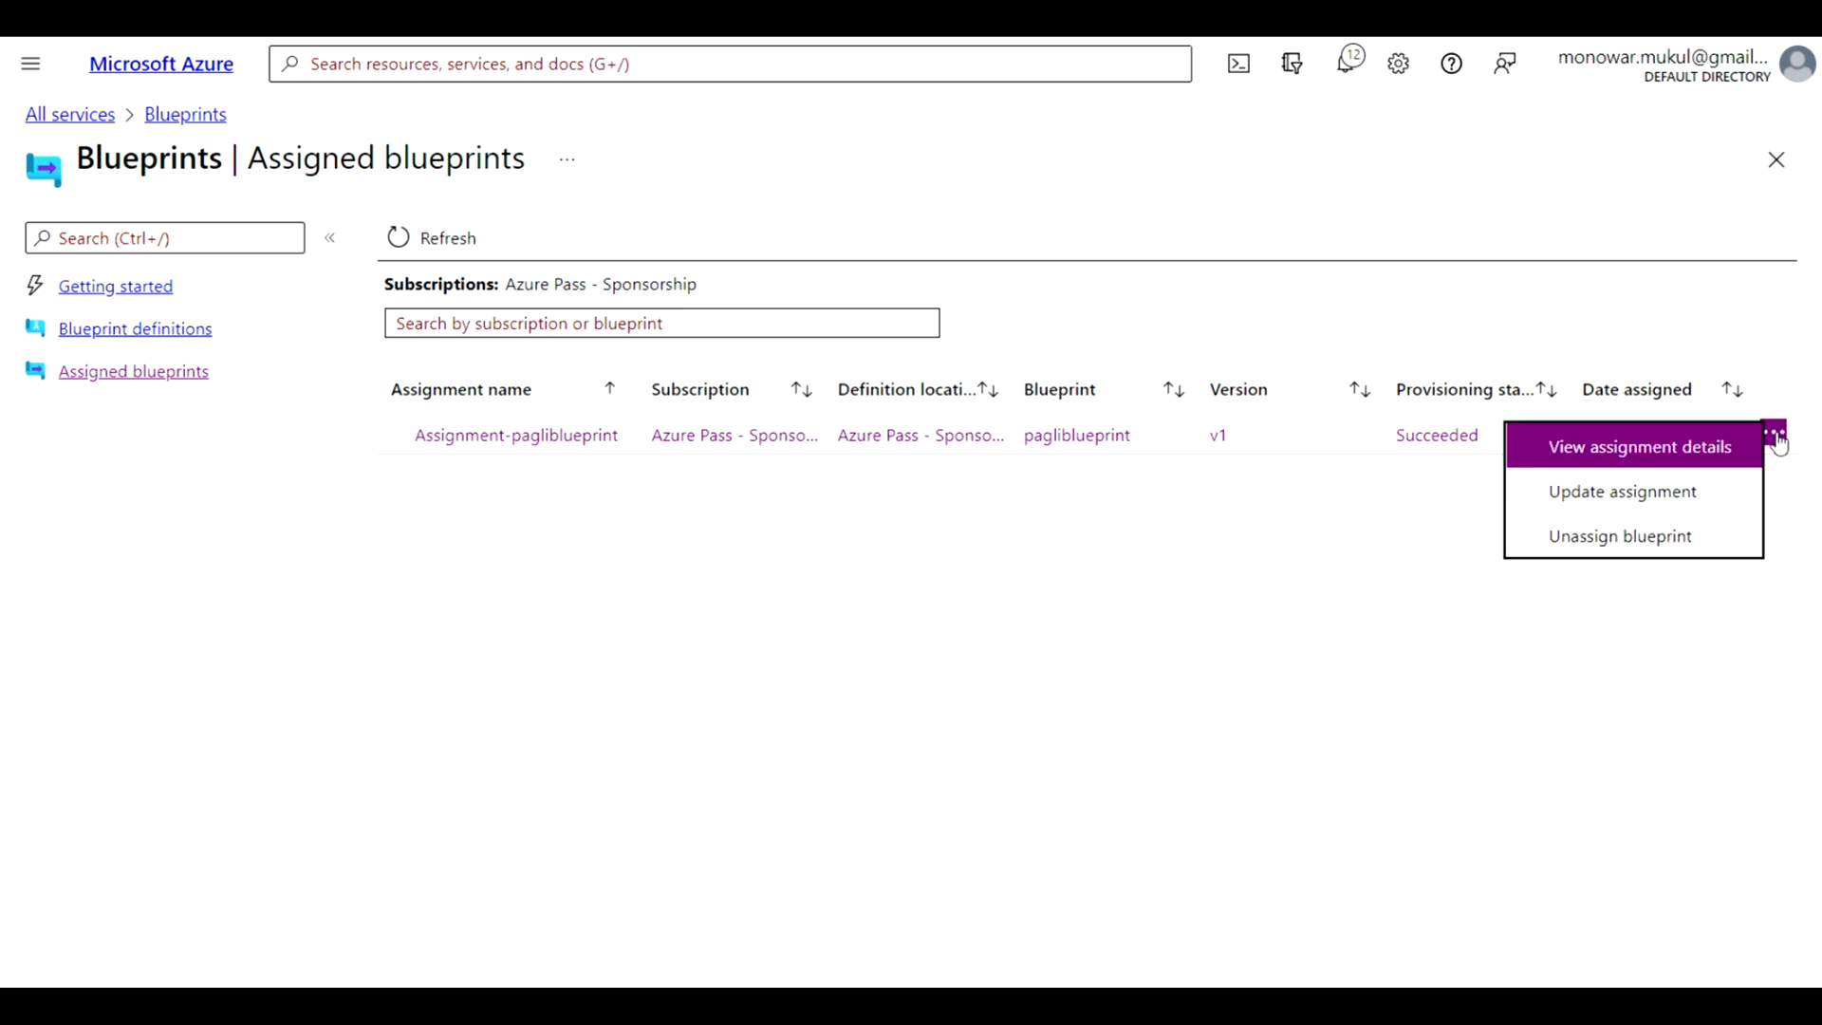
left_click(1639, 537)
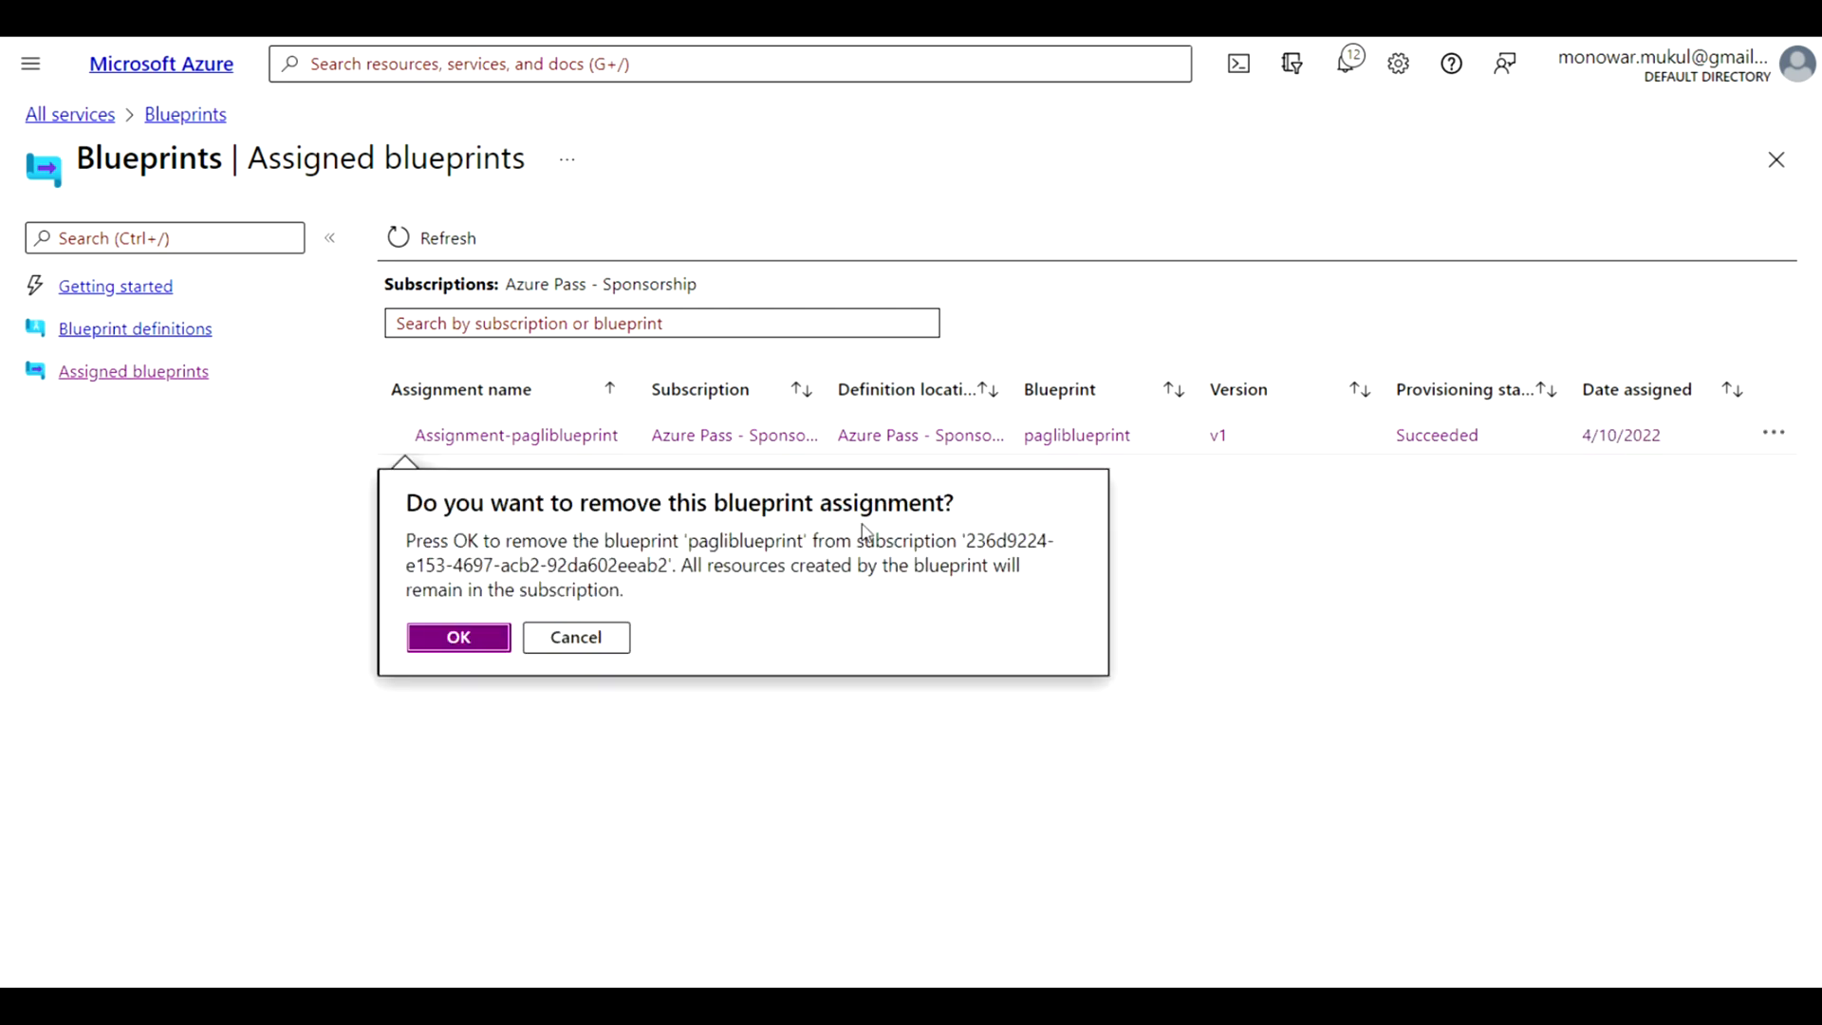
left_click(458, 636)
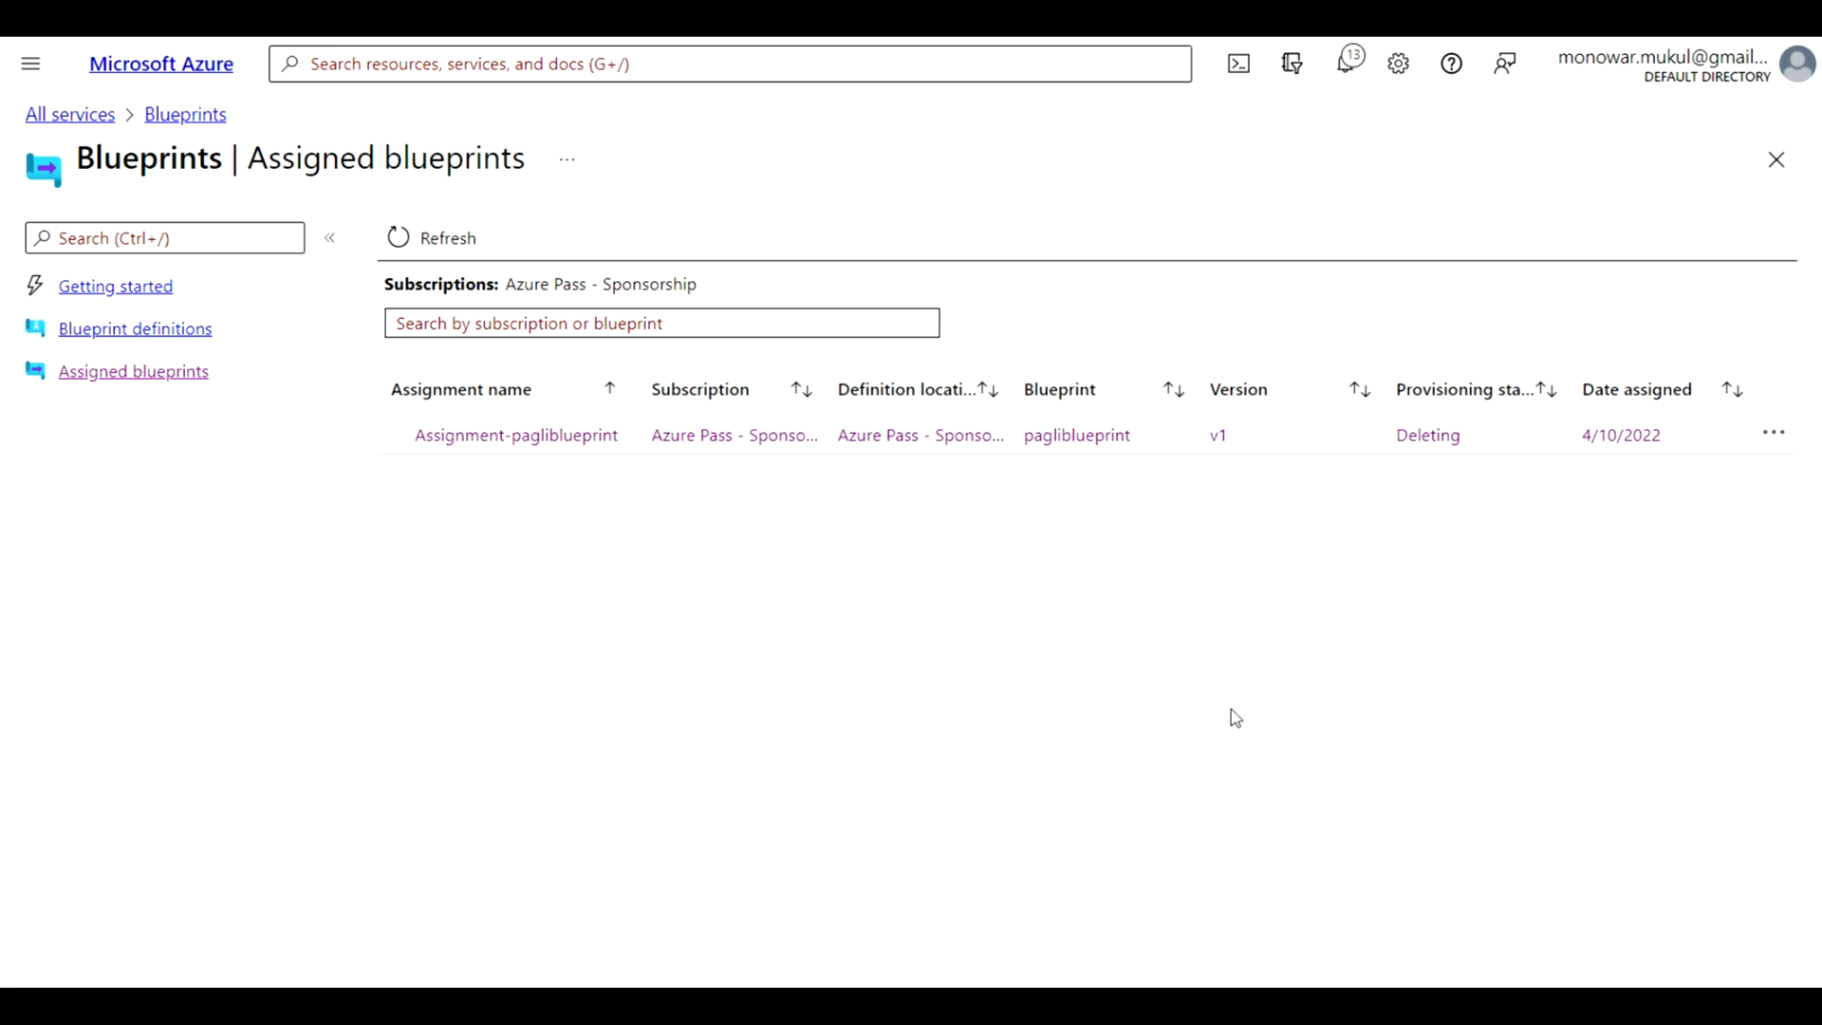
left_click(389, 240)
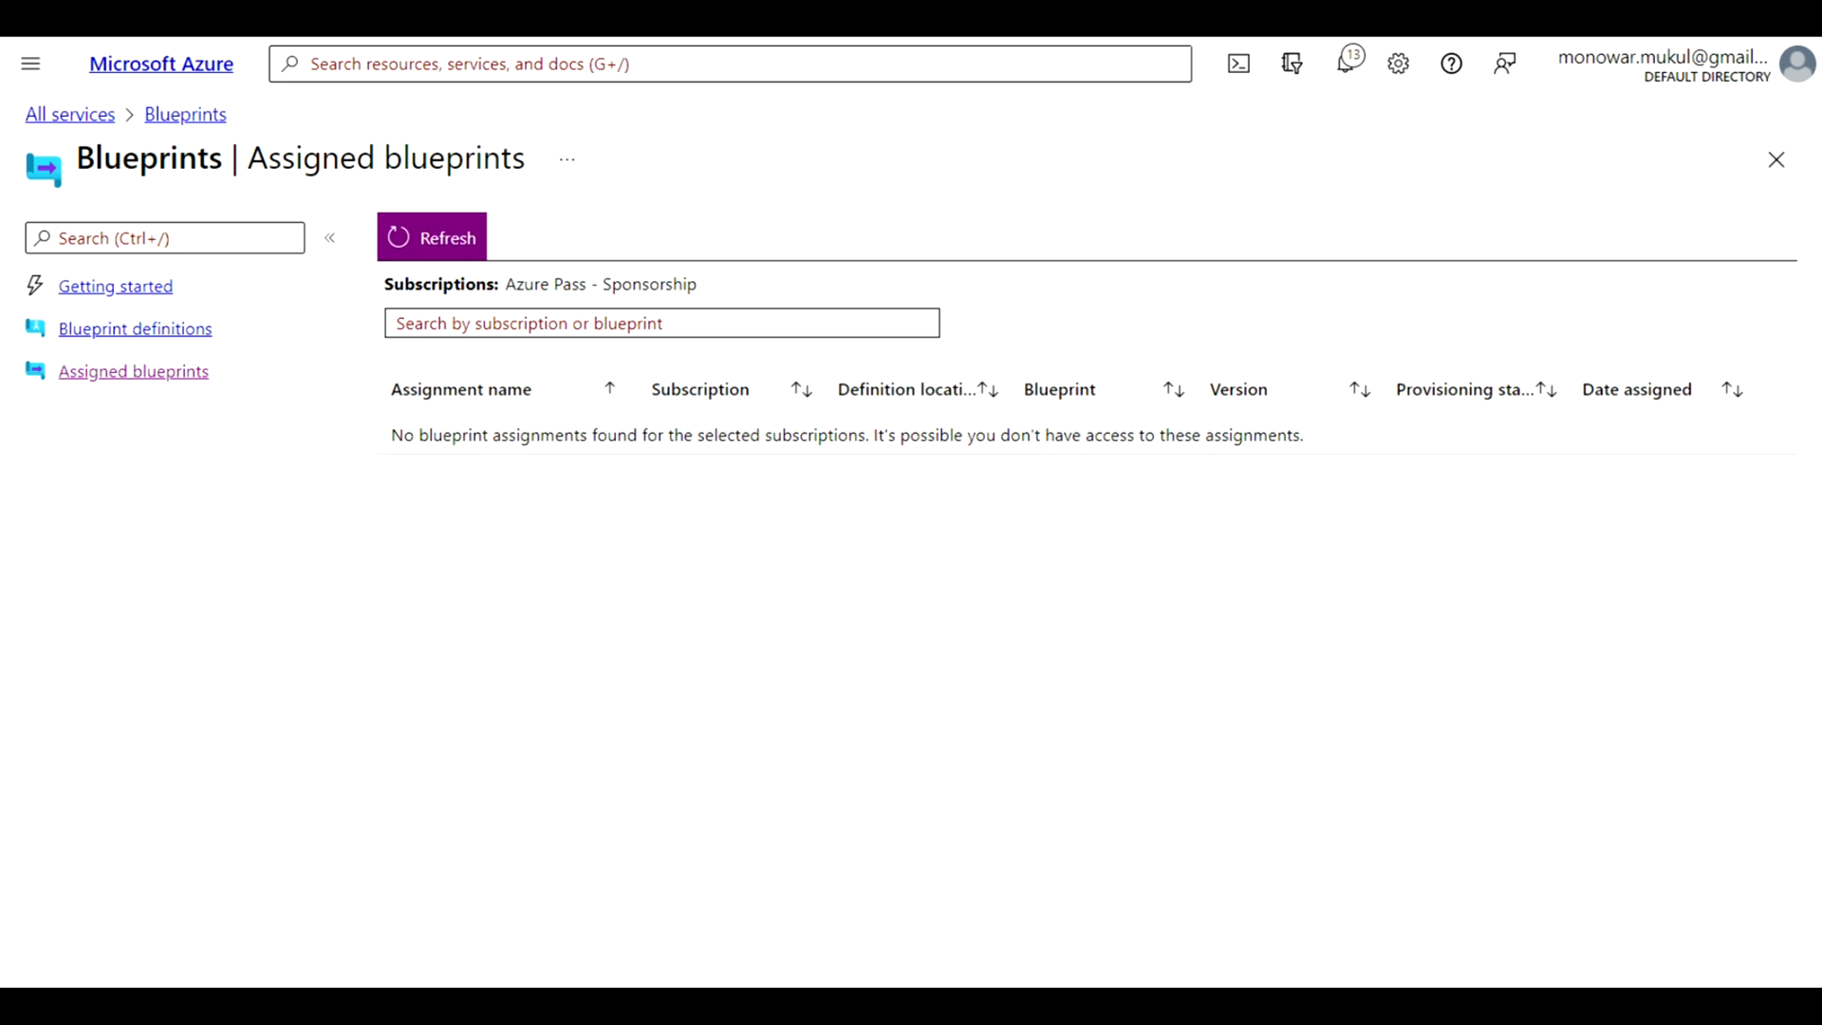
Delete the pagliblueprint blueprint definition and return to the Blueprints start page
left_click(156, 332)
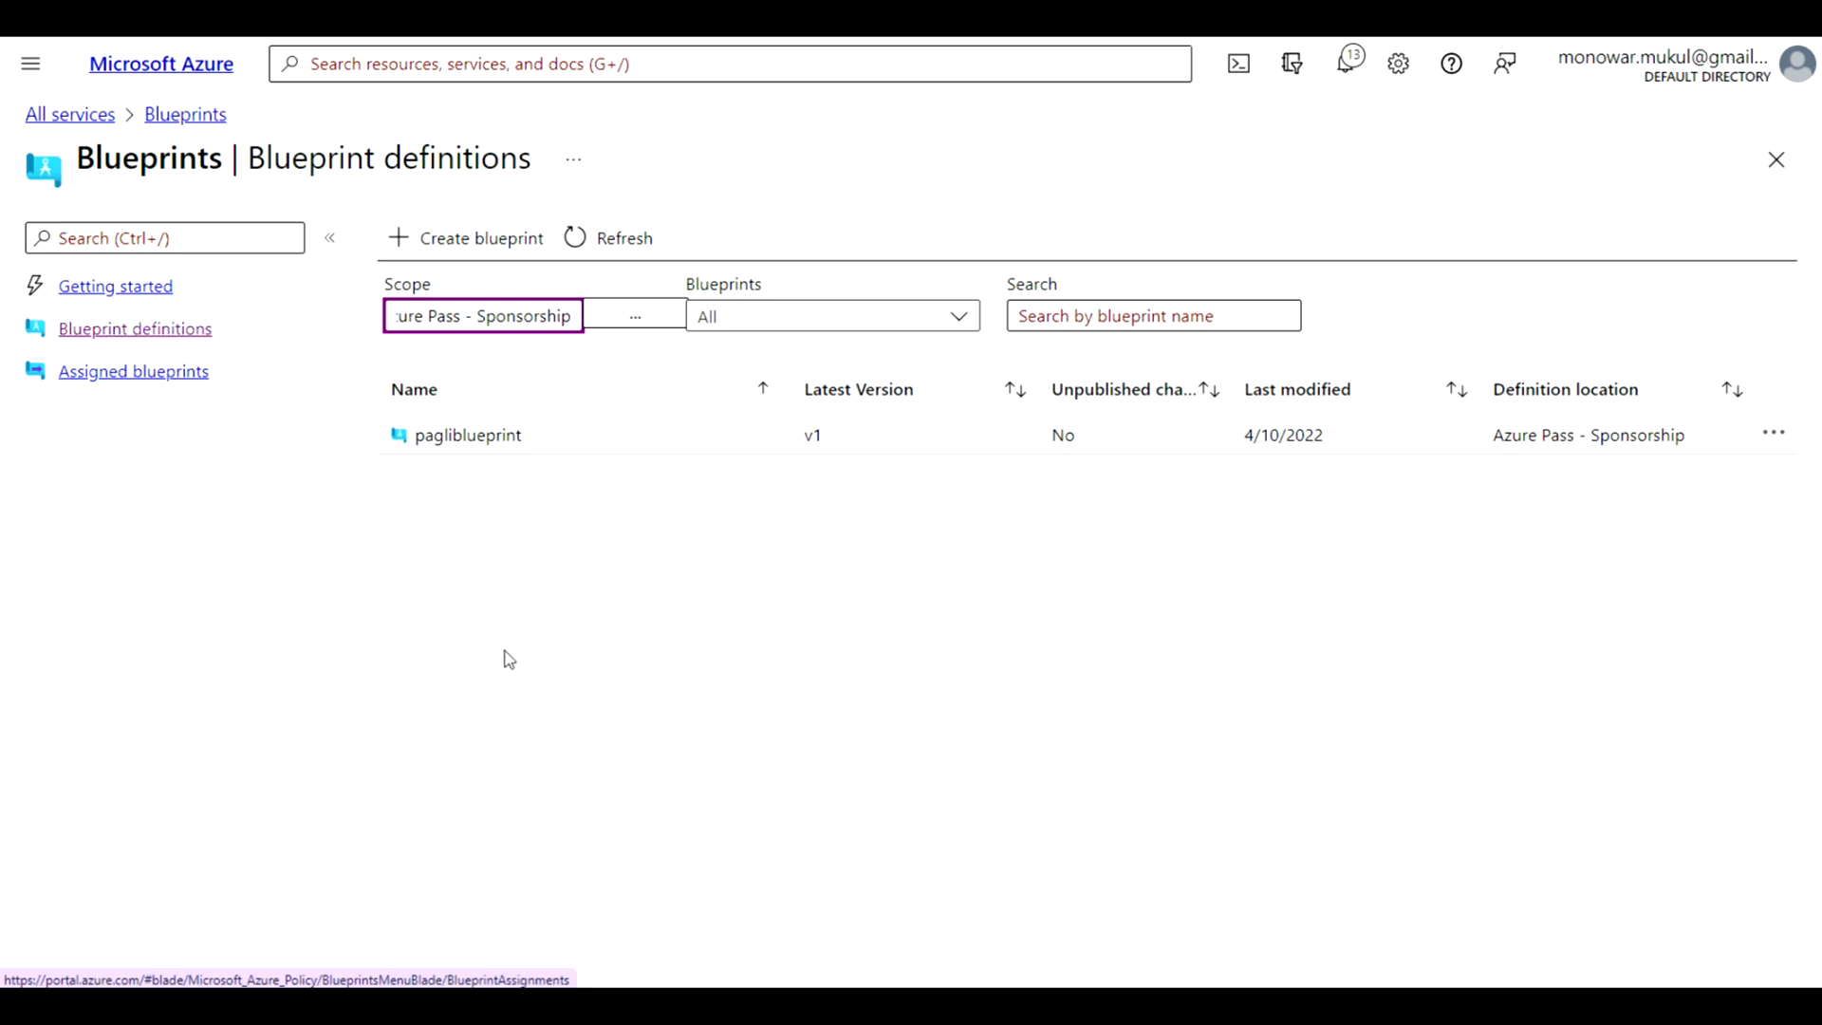
left_click(1777, 436)
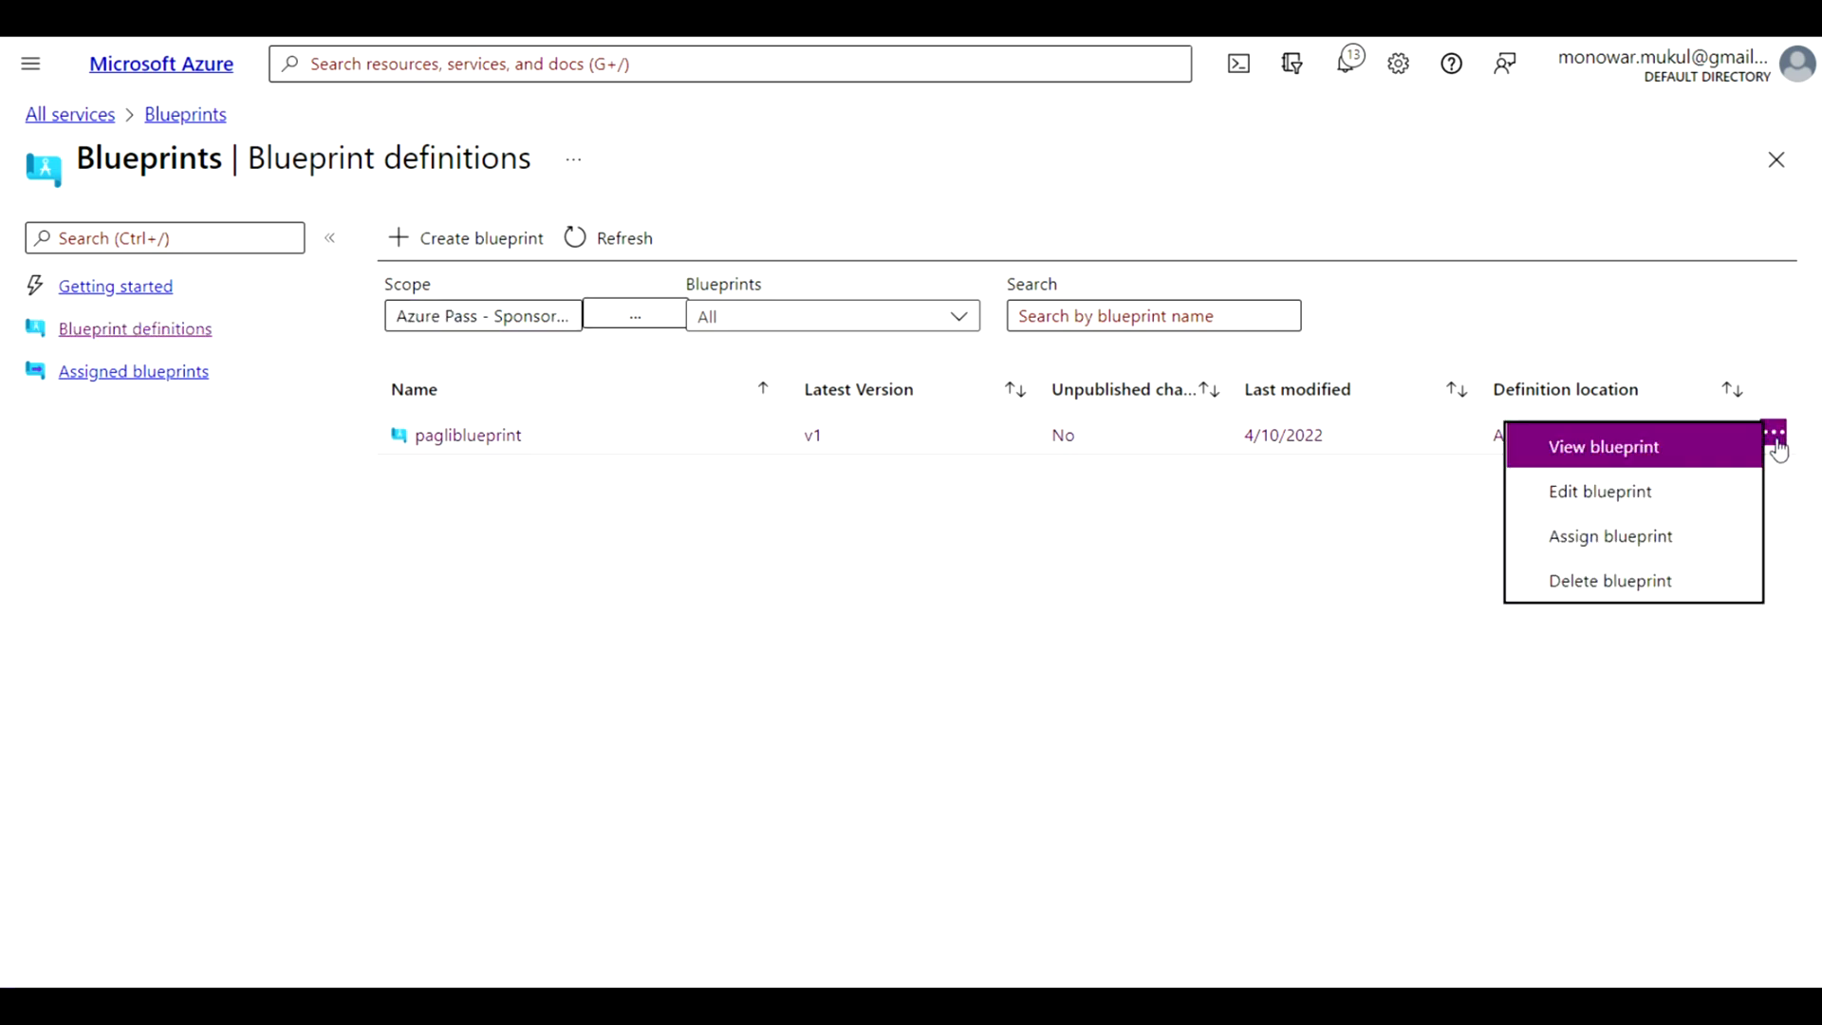
left_click(1630, 582)
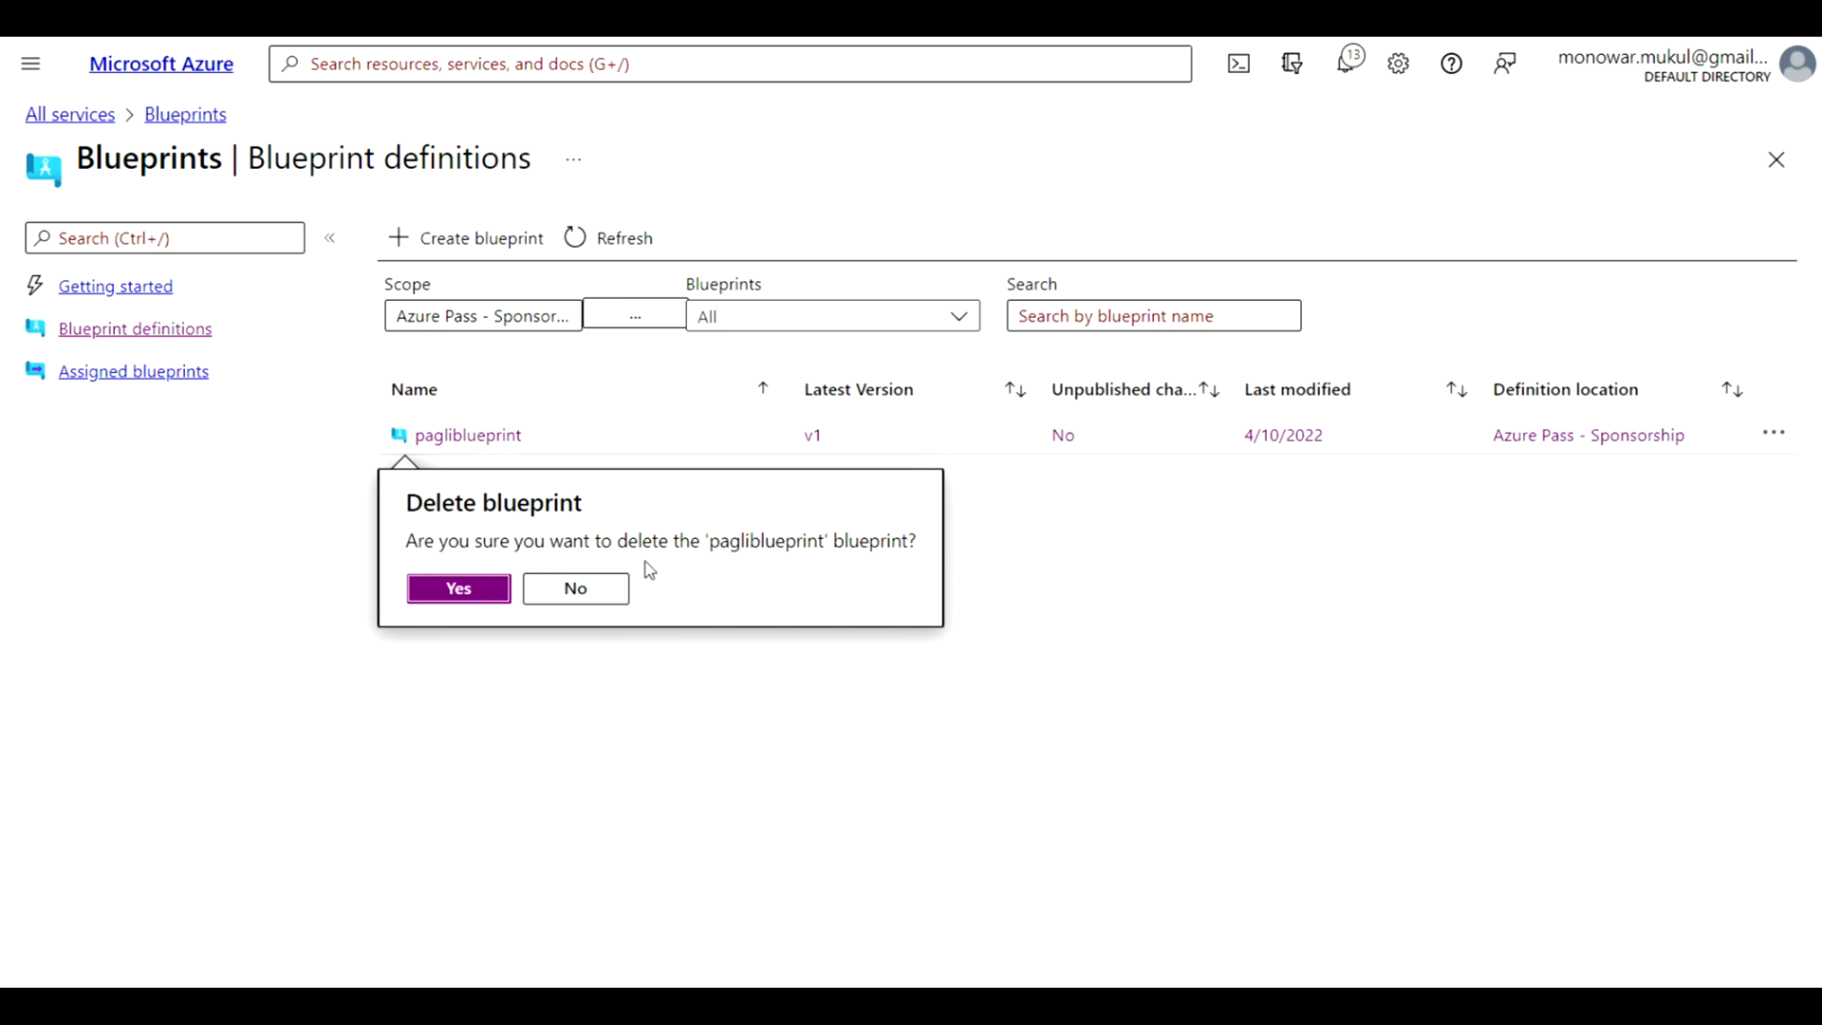
left_click(460, 591)
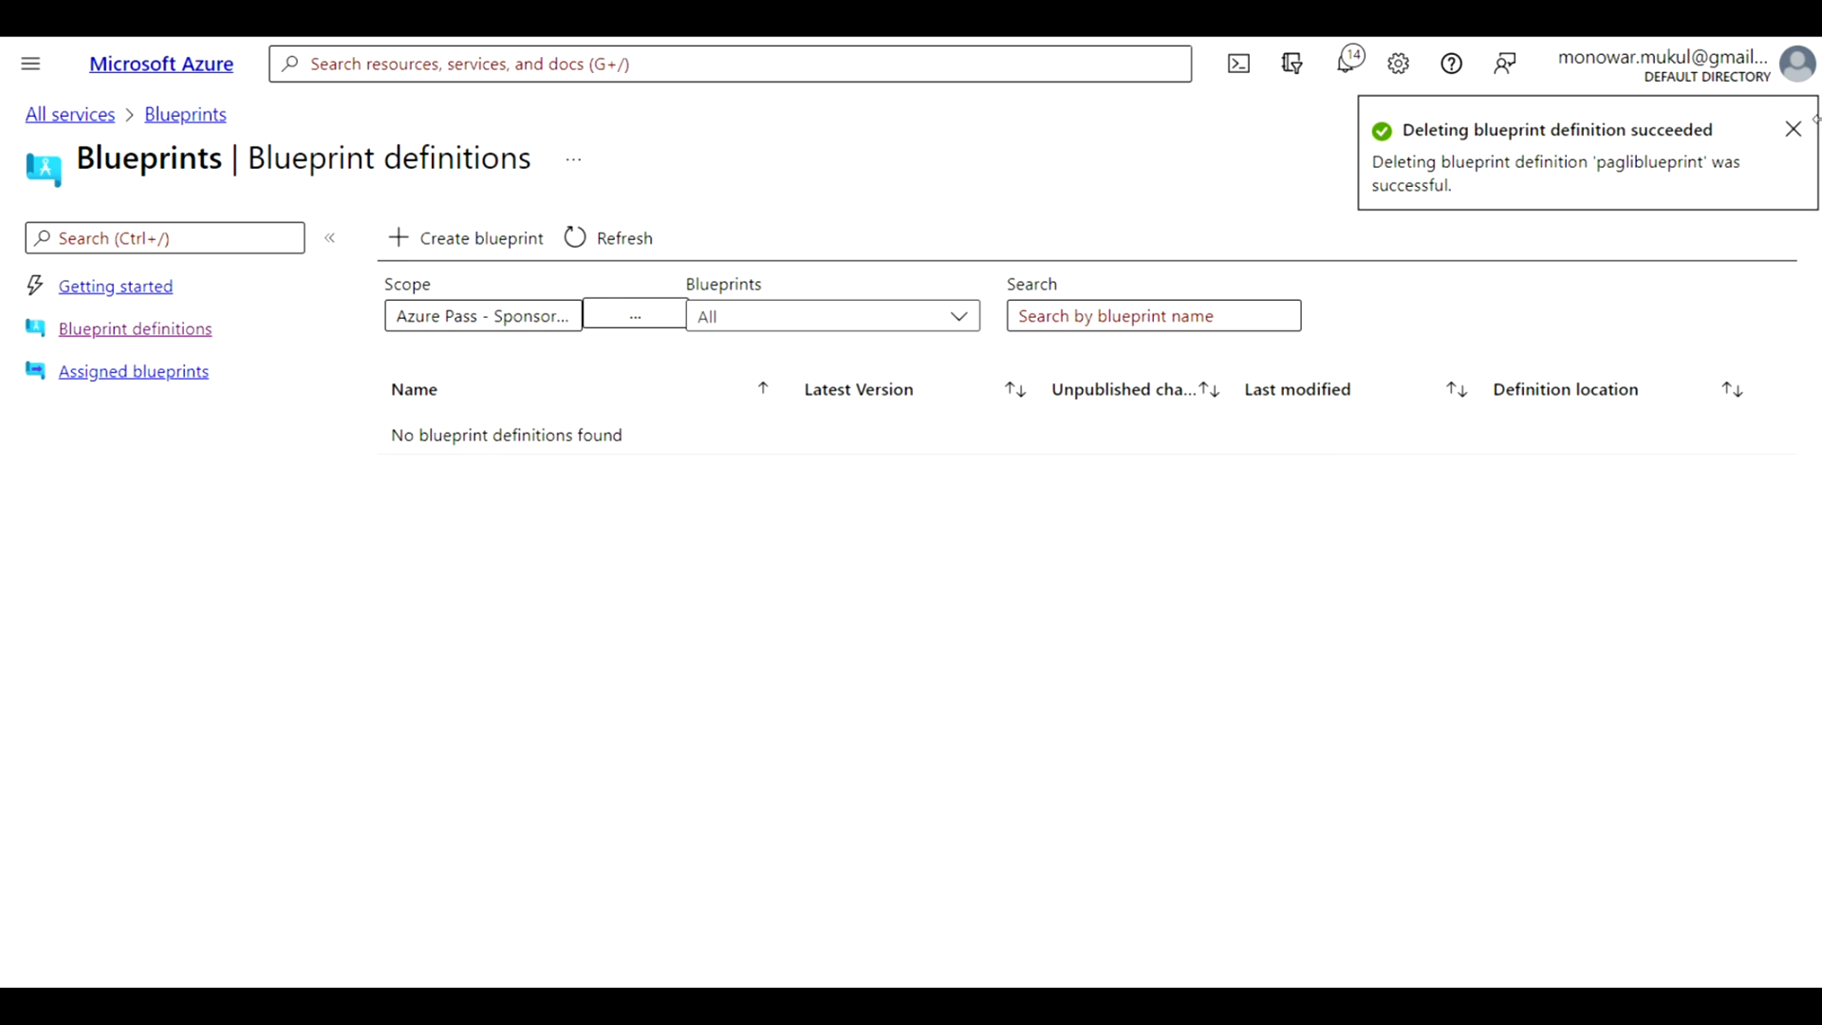
left_click(1794, 133)
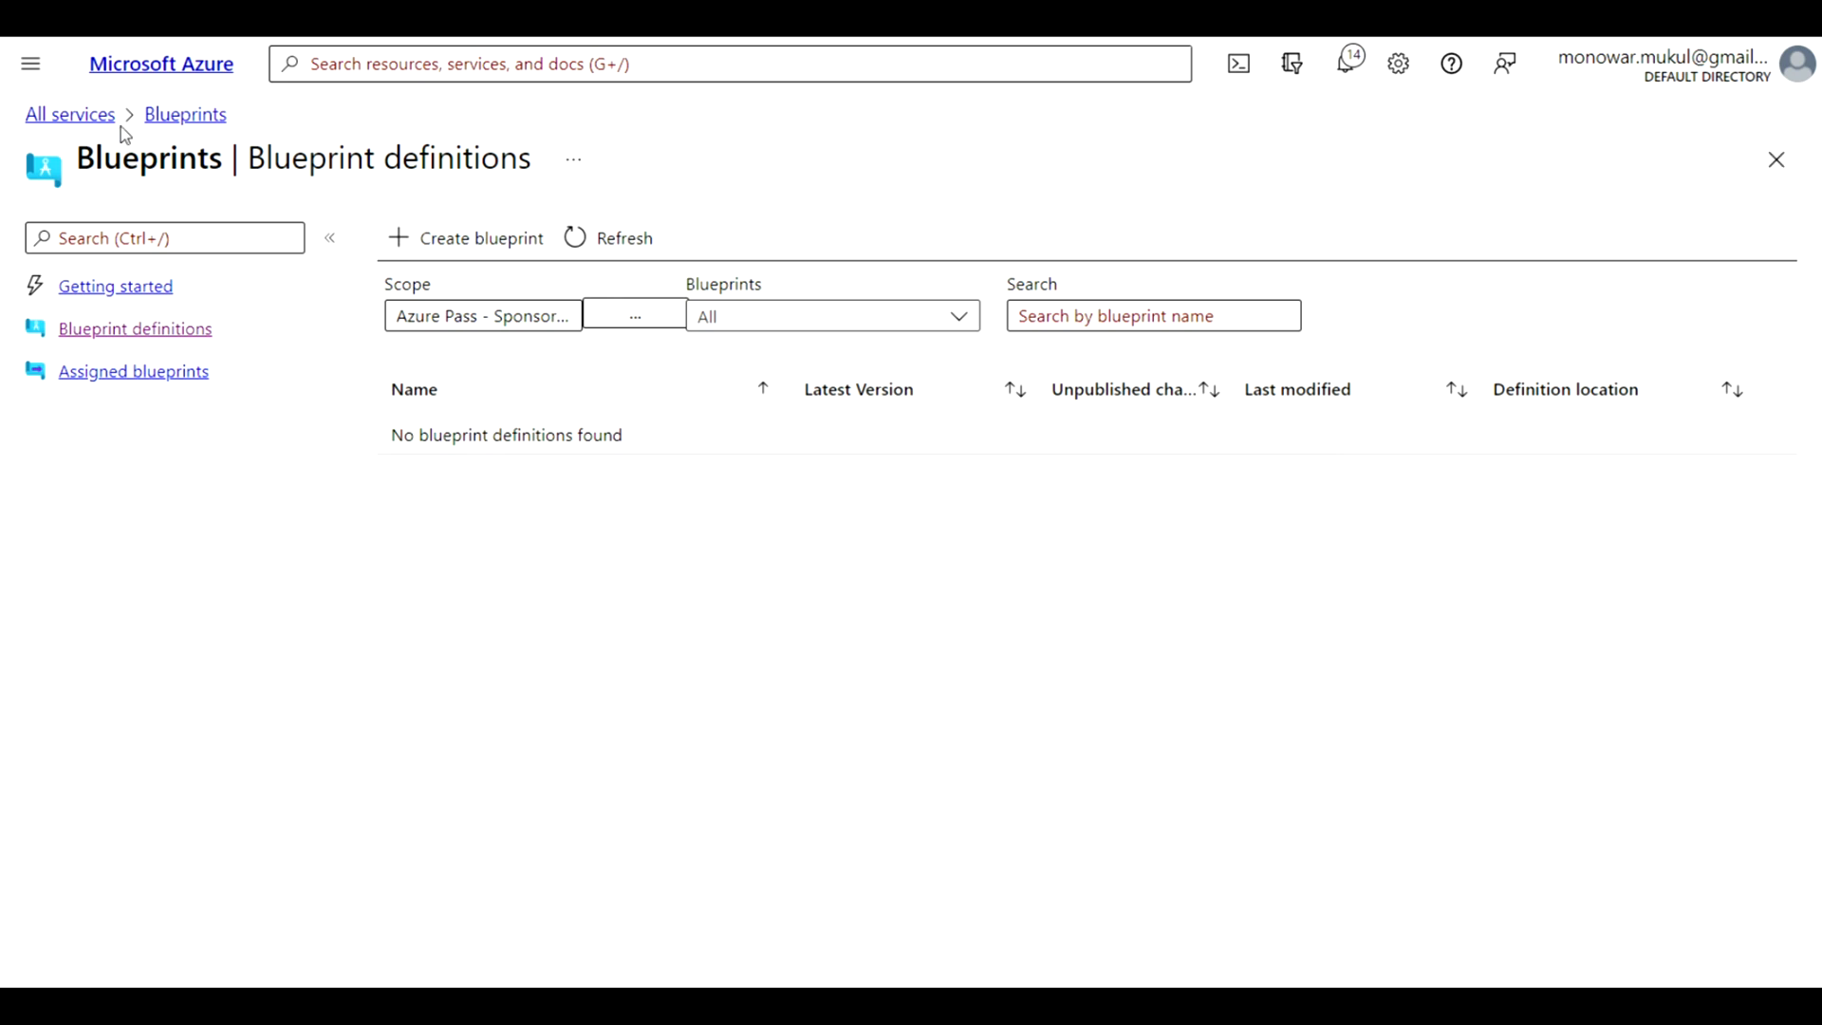
left_click(182, 116)
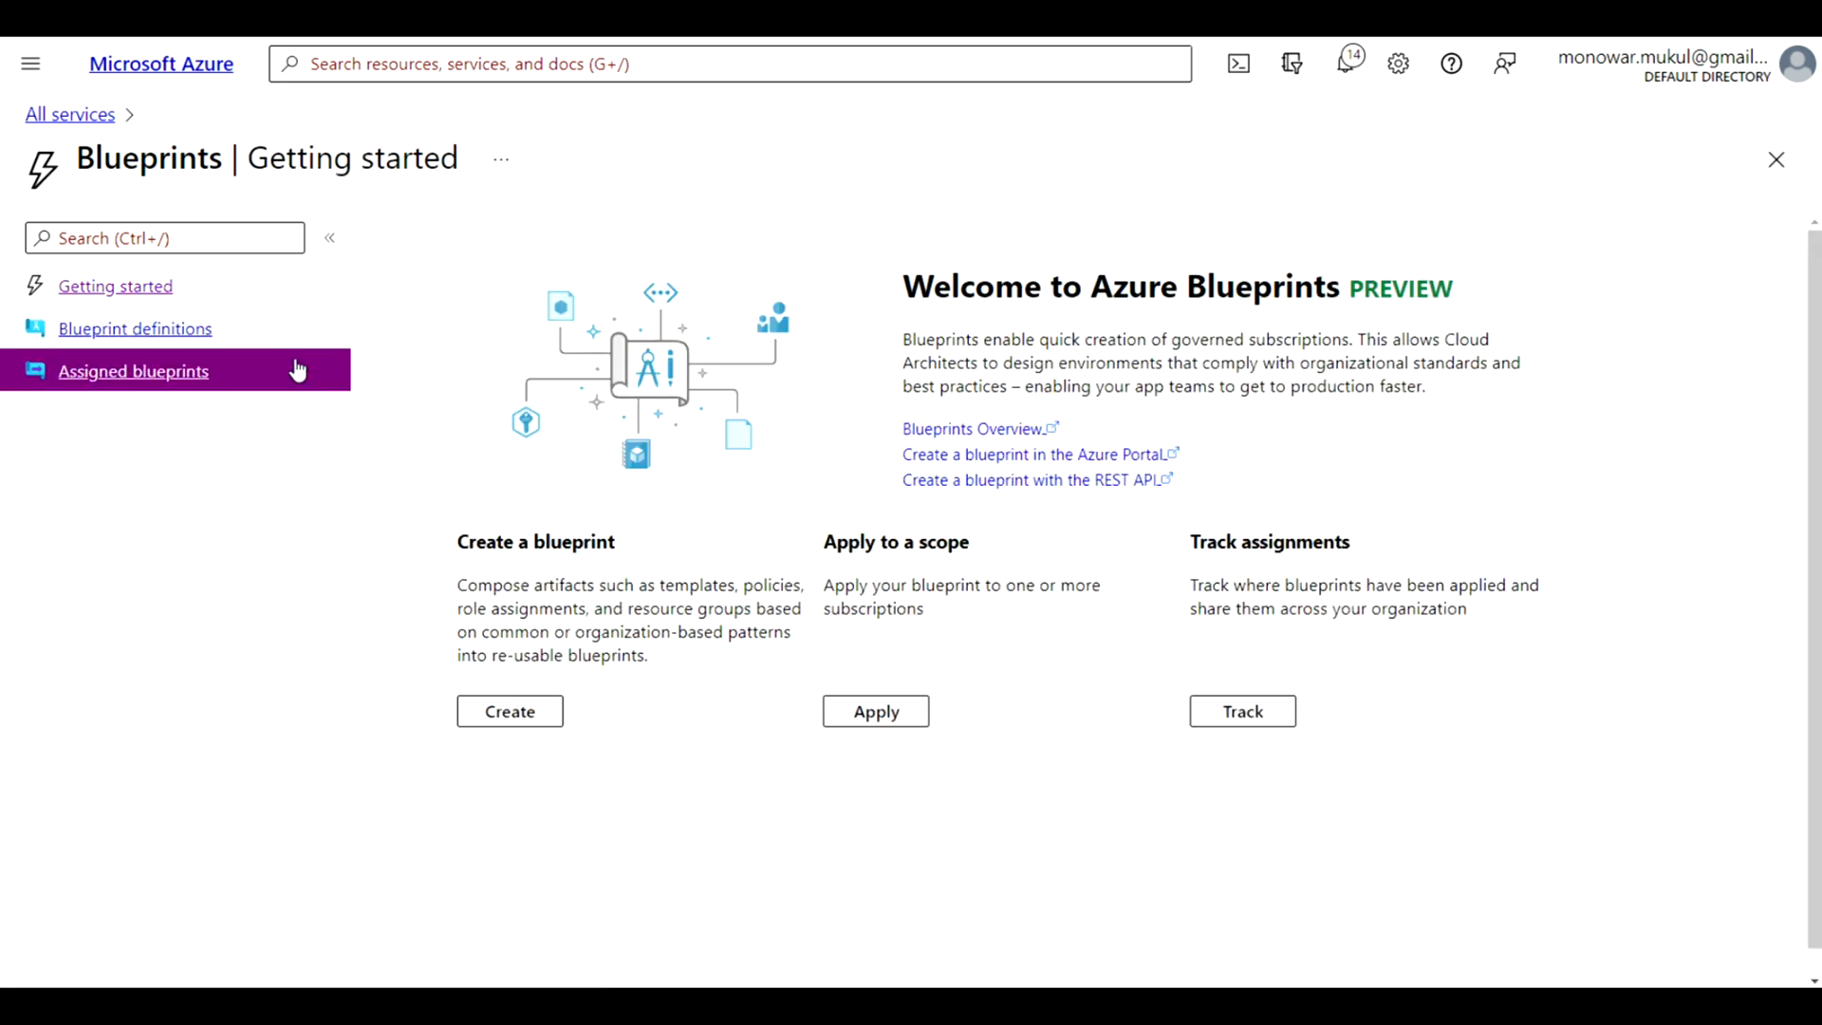